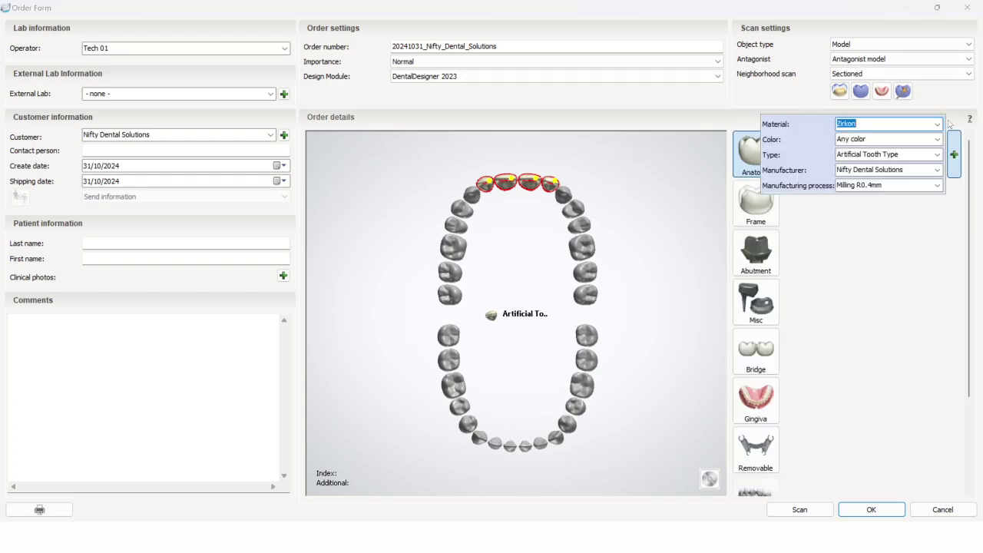
Set the artificial teeth material to Dentsply Sirona Library Teeth and add a gingiva in DS Lucitone Digital Print 3D Denture Resin
{"action": "left_click", "coordinate": [937, 123]}
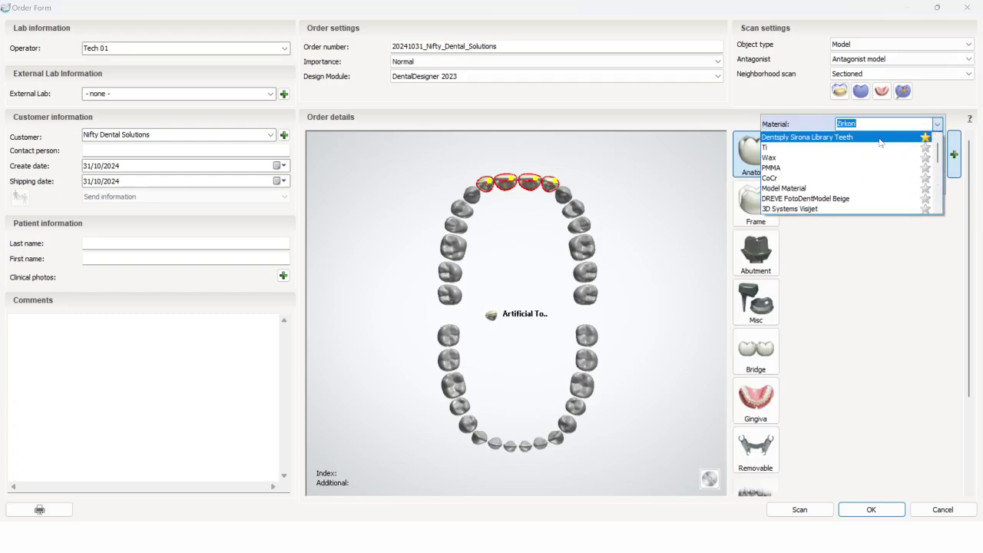
{"action": "left_click", "coordinate": [880, 139]}
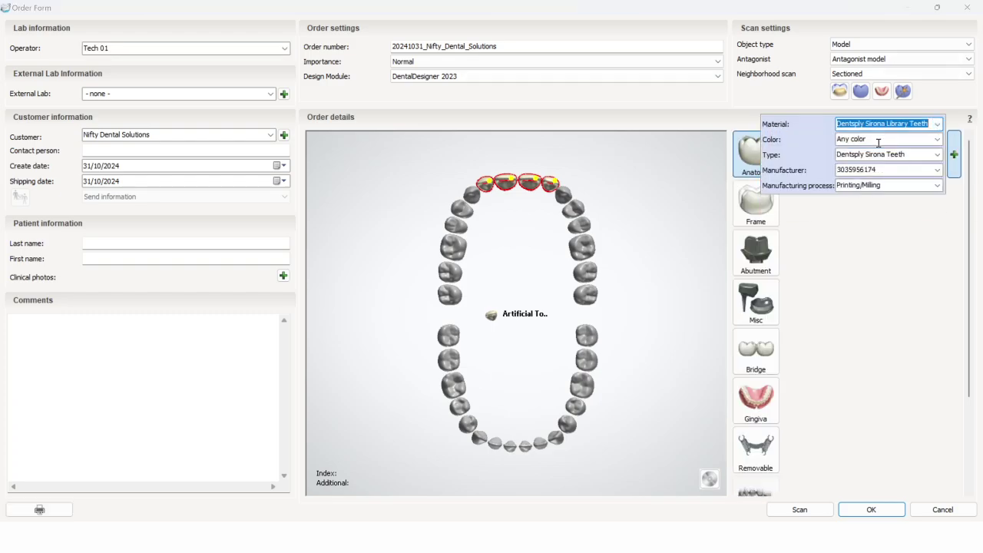
{"action": "left_click", "coordinate": [773, 410]}
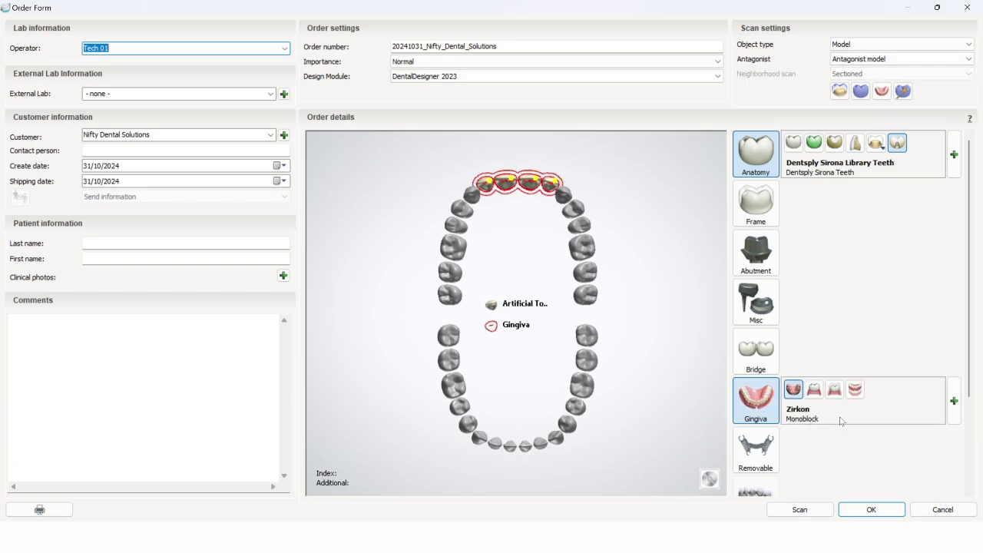
{"action": "left_click", "coordinate": [941, 407]}
{"action": "left_click", "coordinate": [937, 370]}
{"action": "scroll", "coordinate": [883, 414], "scroll_direction": "up", "scroll_amount": 3}
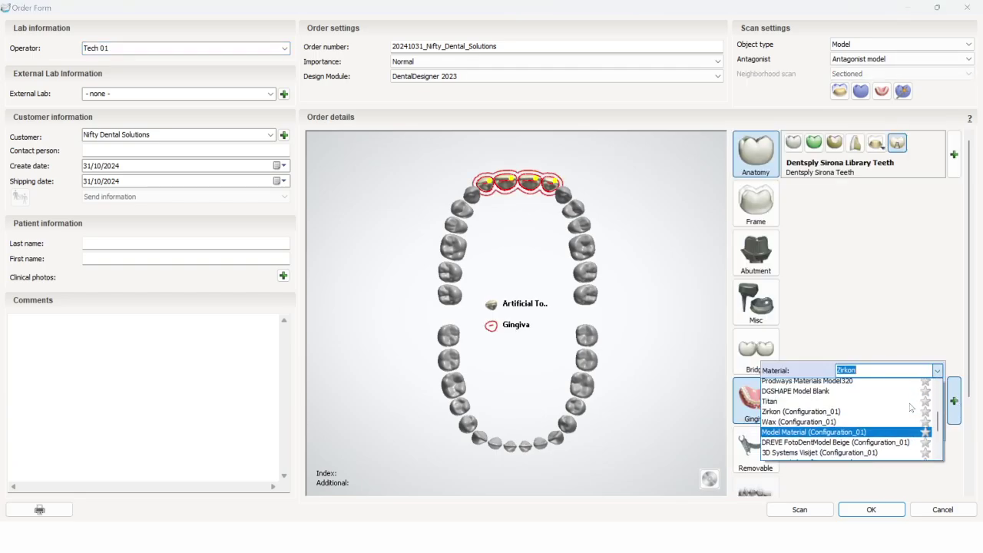
{"action": "left_click", "coordinate": [880, 385]}
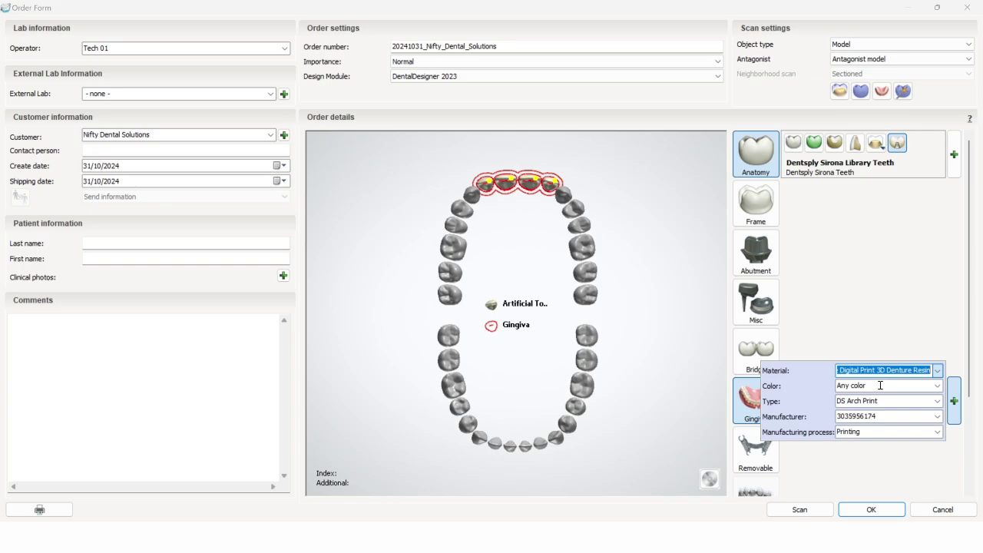
{"action": "left_click", "coordinate": [732, 299]}
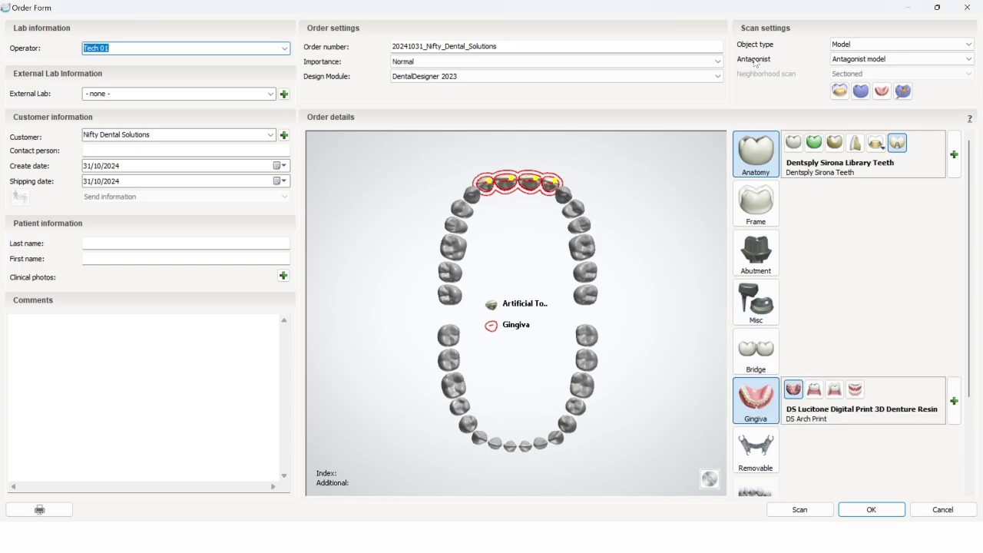
Set the order's scan object type to Digital impression
{"action": "left_click", "coordinate": [857, 46]}
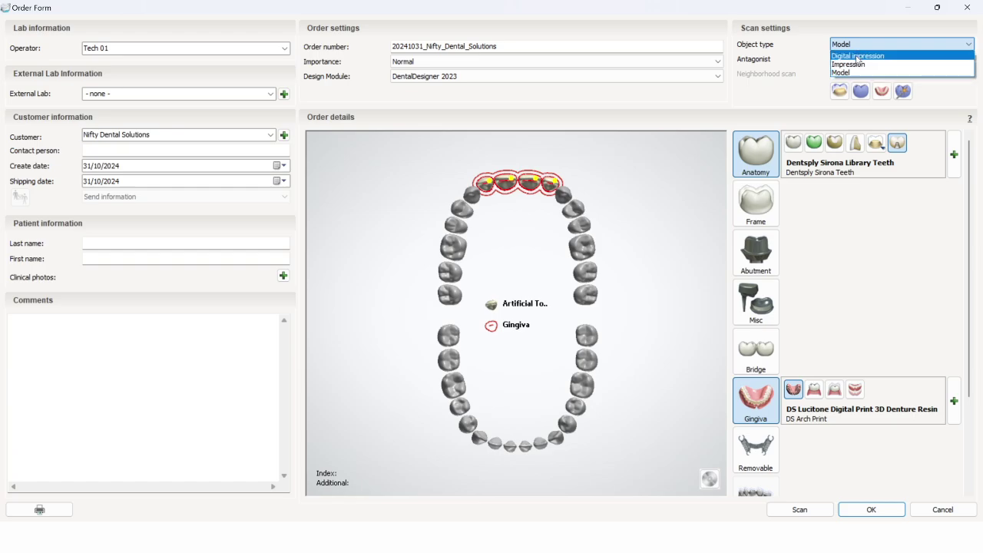
{"action": "left_click", "coordinate": [858, 57]}
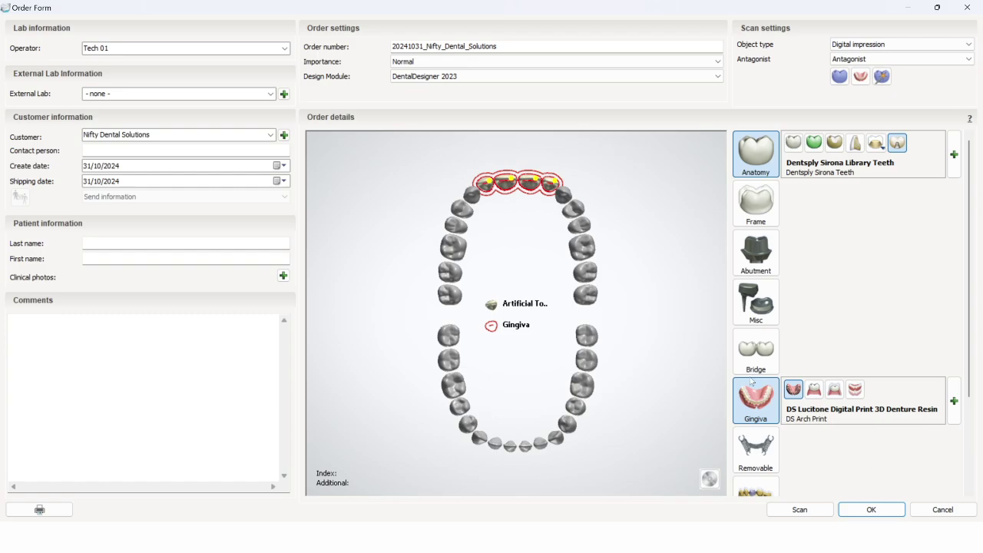
{"action": "left_click", "coordinate": [526, 227]}
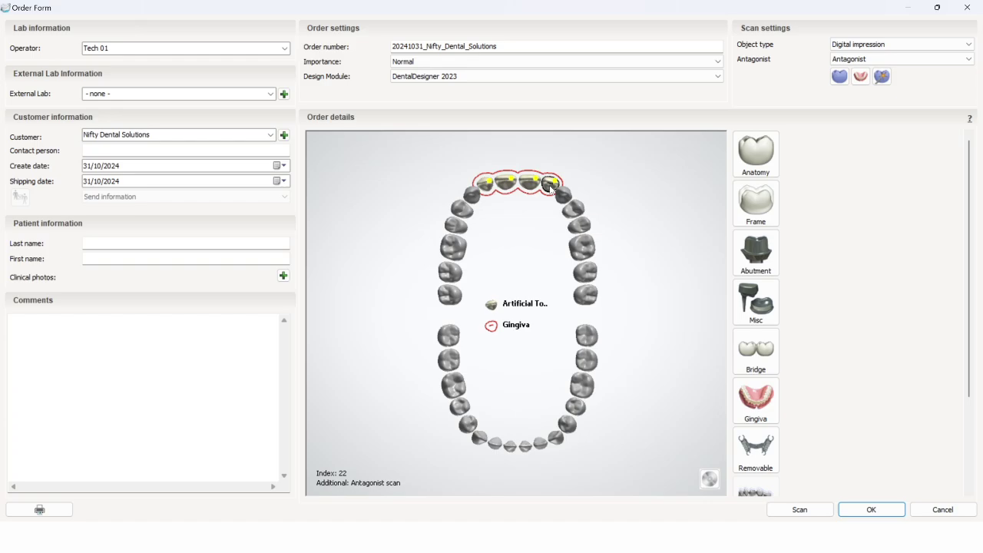
Join artificial teeth 12-11 and 21-22 with two connector bridges of type Silhouette and save the order
{"action": "left_click", "coordinate": [492, 190]}
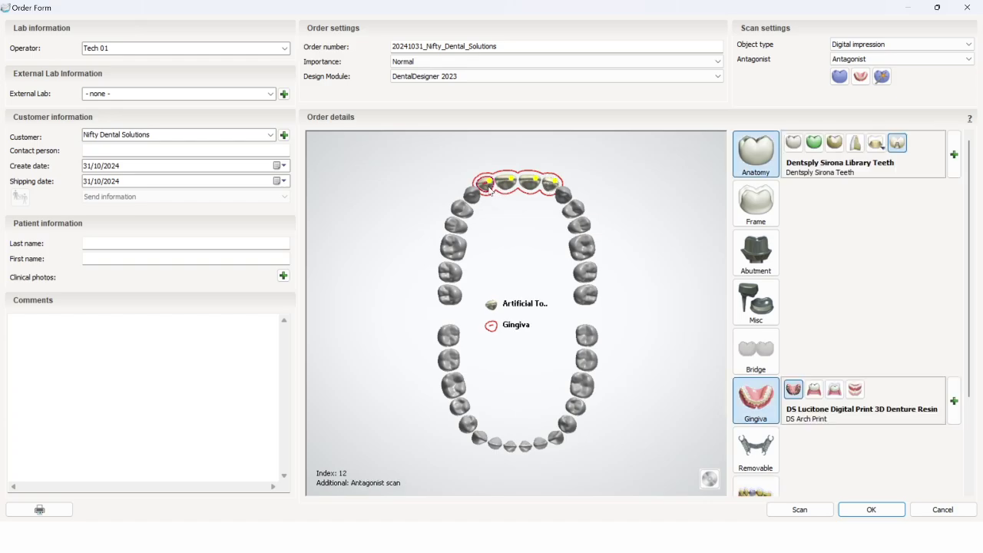
{"action": "left_click", "coordinate": [756, 351]}
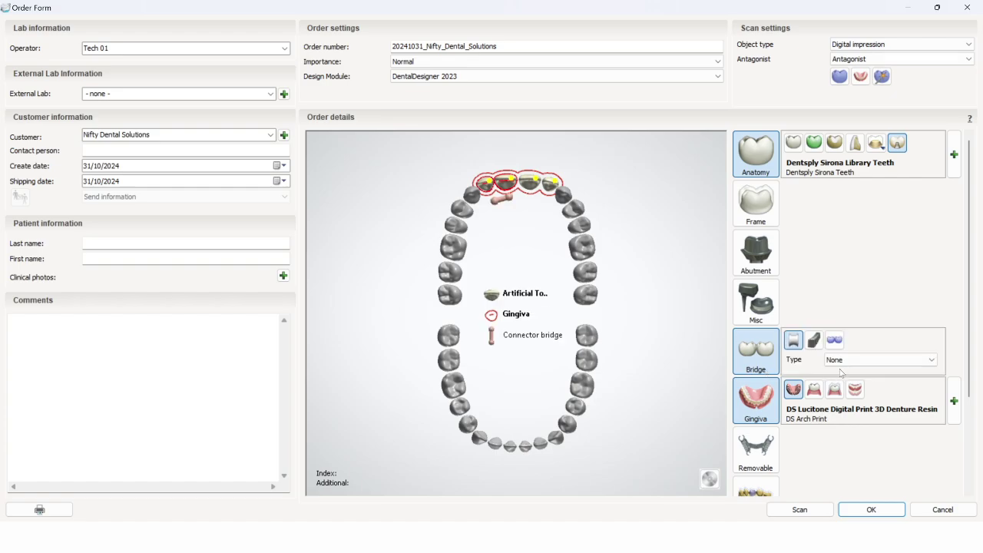
{"action": "left_click", "coordinate": [845, 359]}
{"action": "left_click", "coordinate": [850, 388]}
{"action": "left_click", "coordinate": [546, 185]}
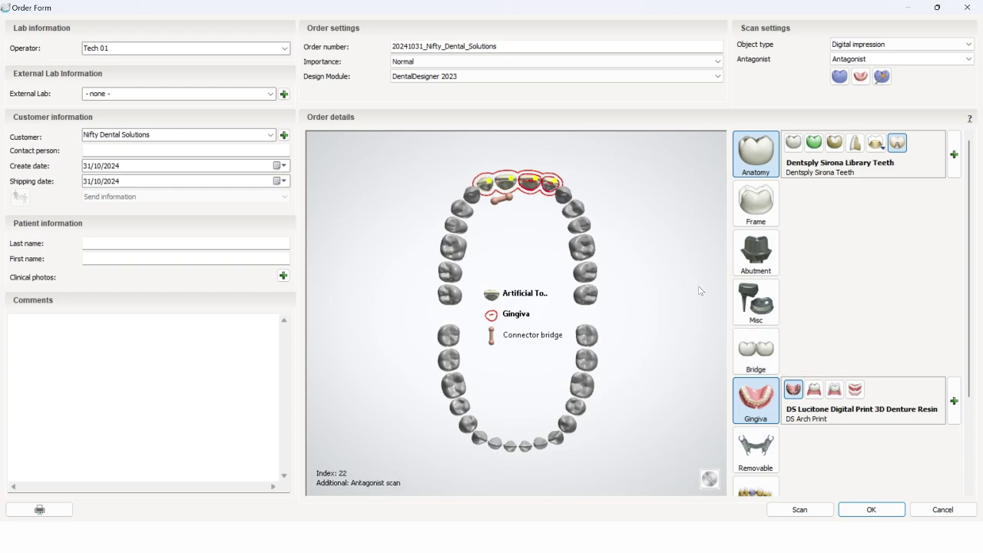
{"action": "left_click", "coordinate": [751, 357]}
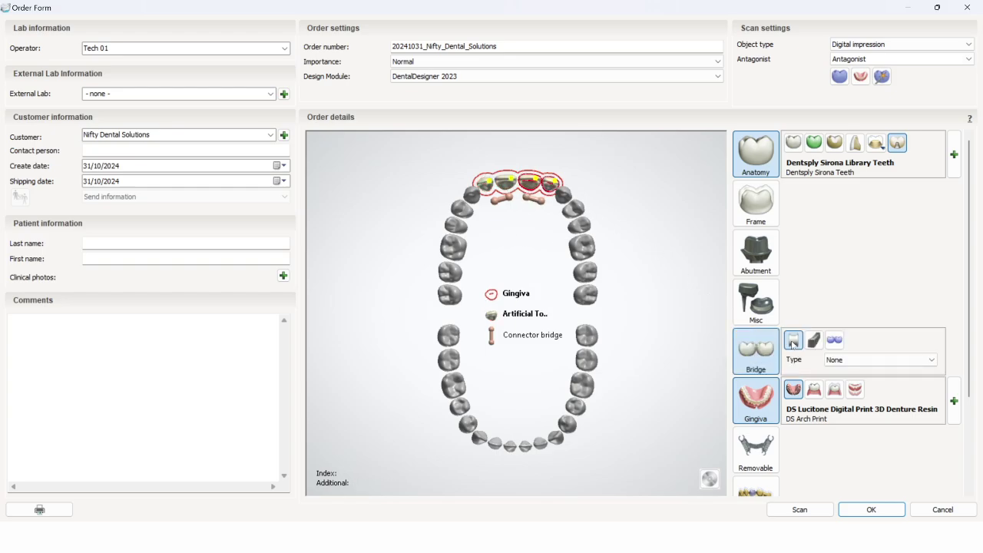
{"action": "left_click", "coordinate": [865, 361]}
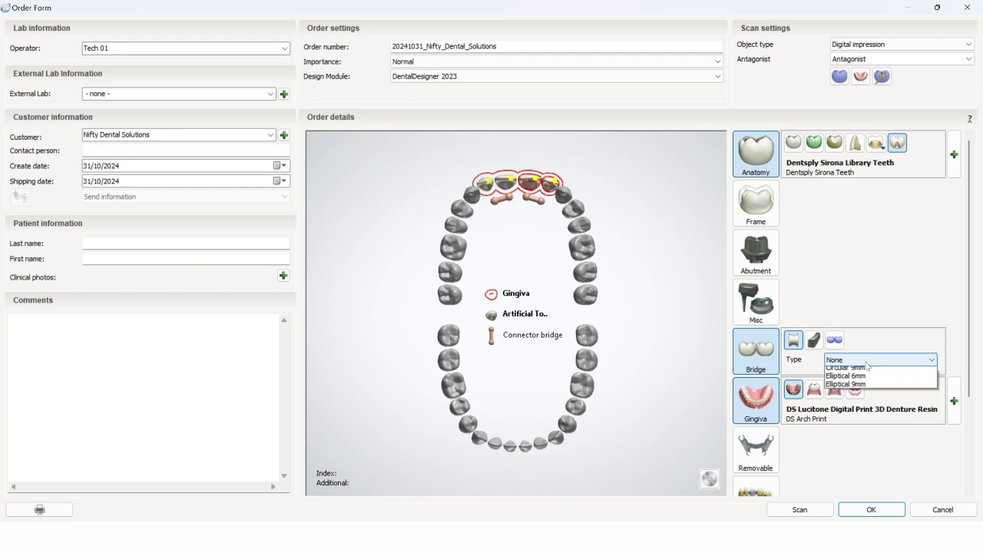
{"action": "left_click", "coordinate": [868, 390]}
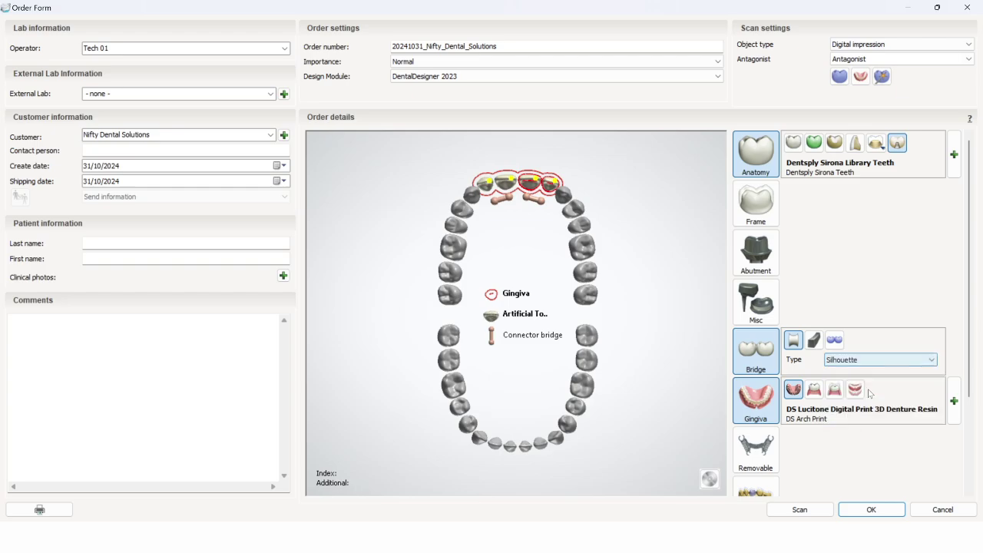
{"action": "left_click", "coordinate": [525, 225]}
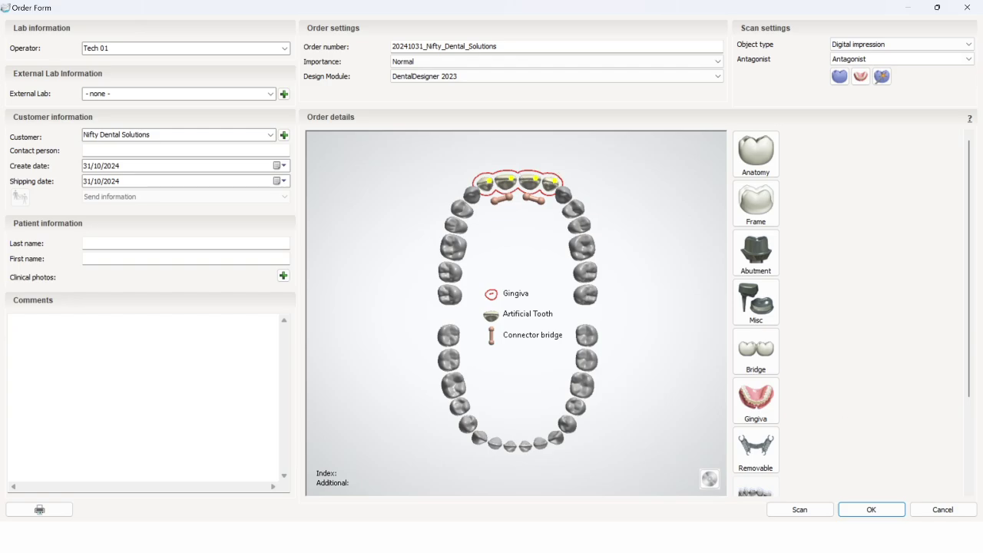
{"action": "left_click", "coordinate": [890, 512]}
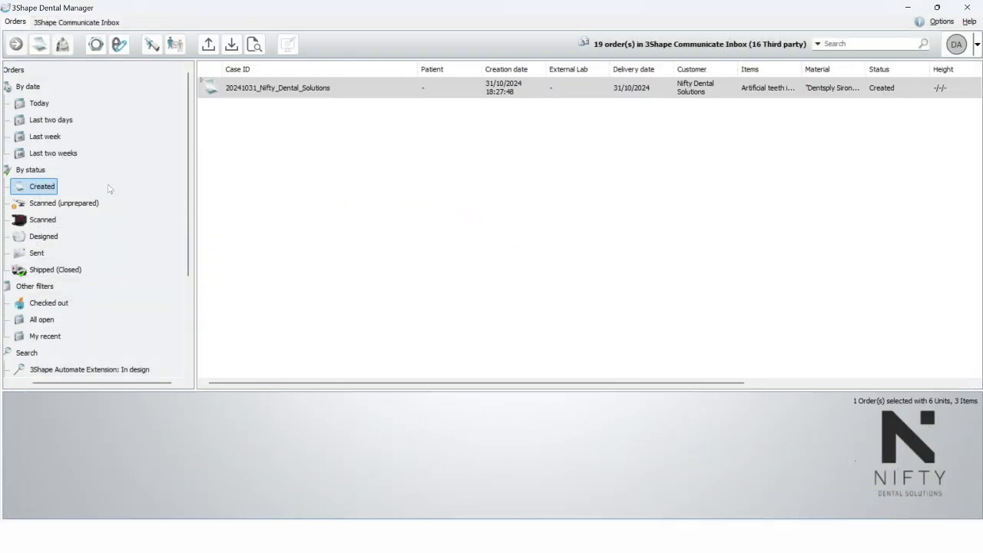
Import the order's scans: upper.stl as preparation, lower.stl as antagonist and rim.stl as wax rim
{"action": "right_click", "coordinate": [235, 92]}
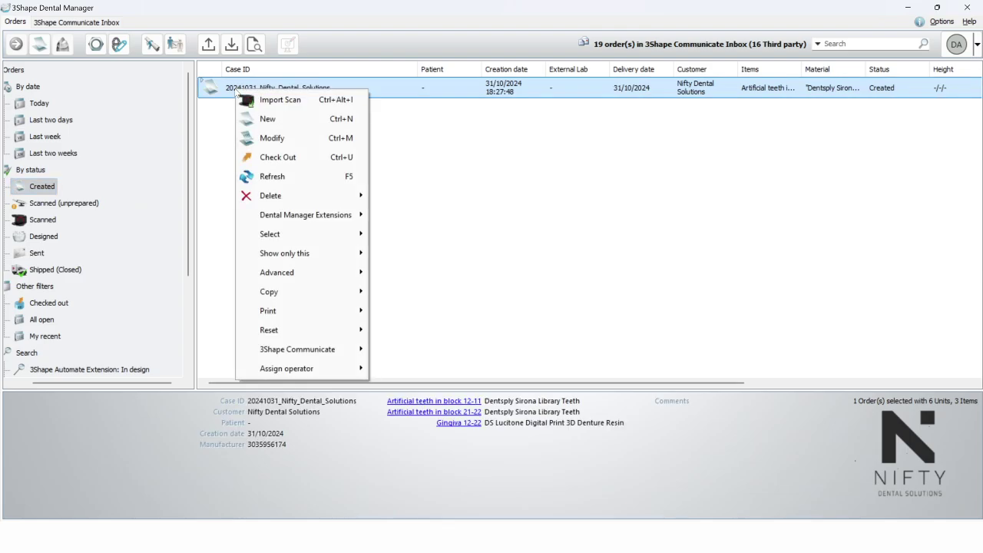
{"action": "left_click", "coordinate": [254, 97]}
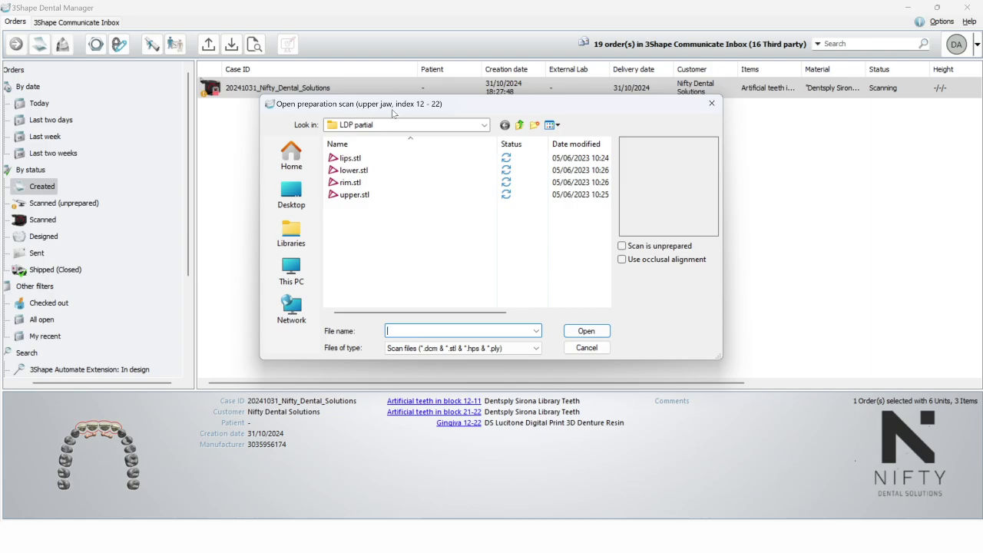
{"action": "double_click", "coordinate": [358, 199]}
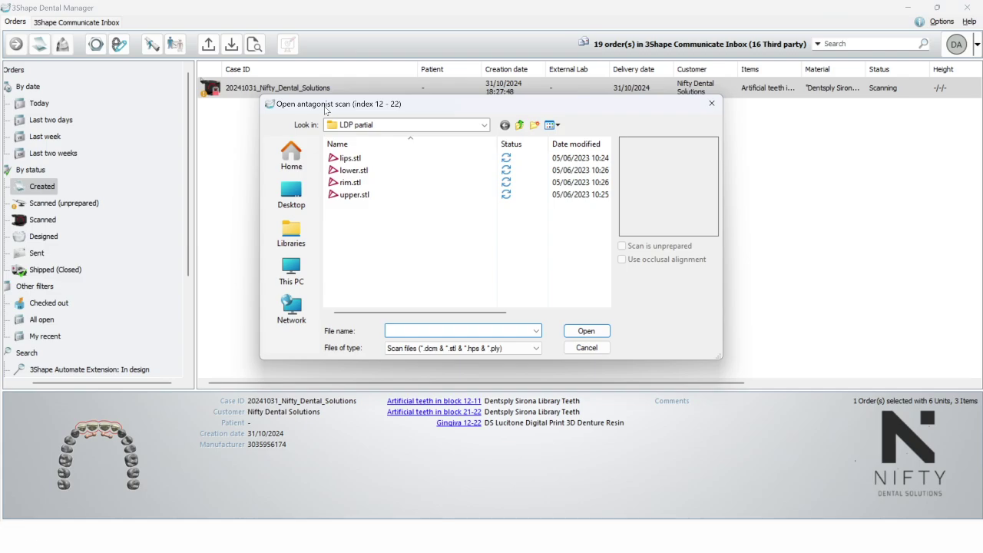
{"action": "double_click", "coordinate": [353, 171]}
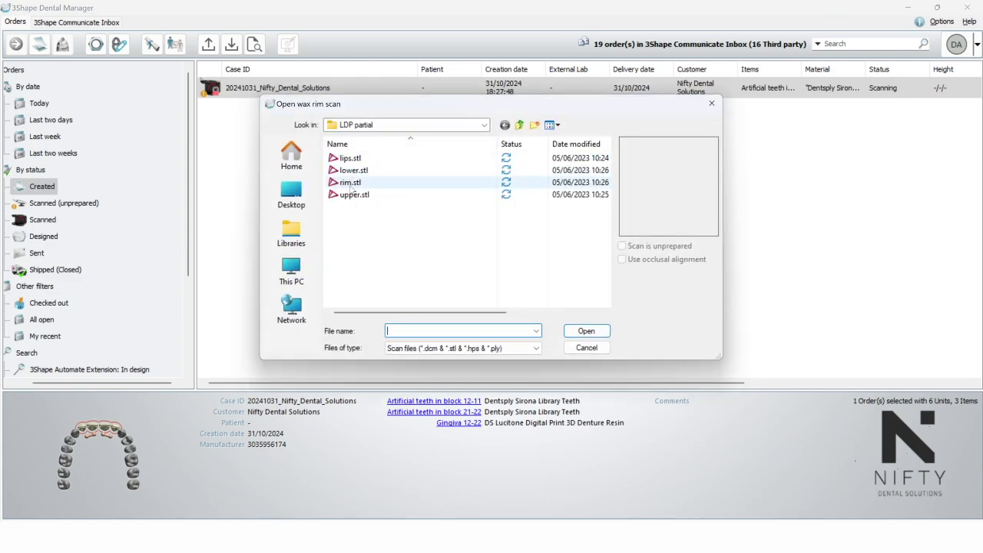
{"action": "double_click", "coordinate": [351, 183]}
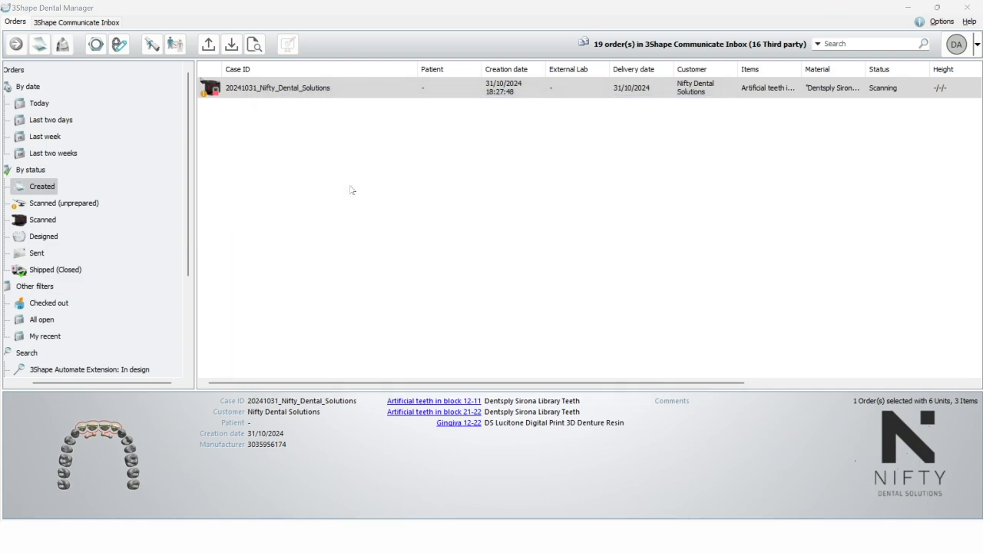
Find the Nifty Dental Solutions order among the scanned cases and open it for design
{"action": "left_click", "coordinate": [36, 223]}
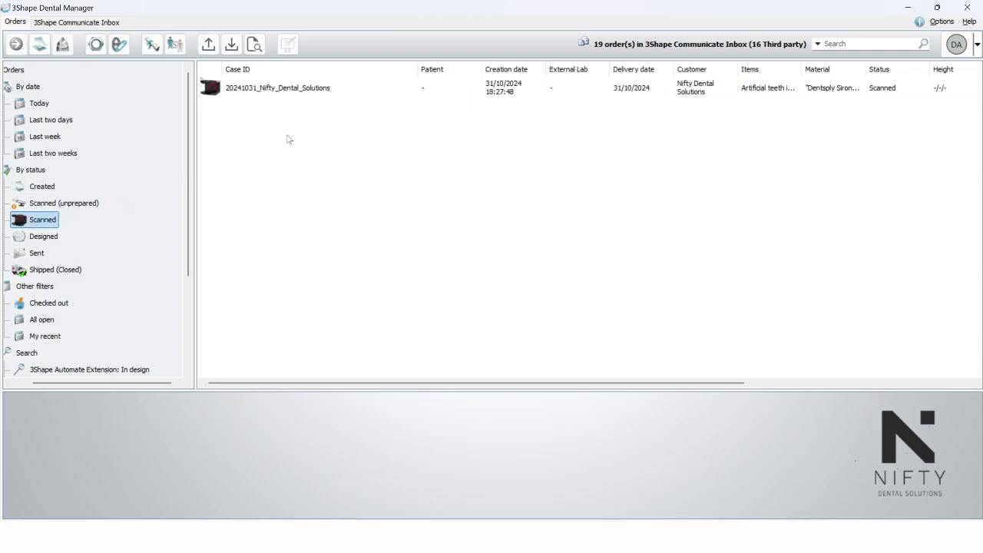
{"action": "right_click", "coordinate": [237, 91]}
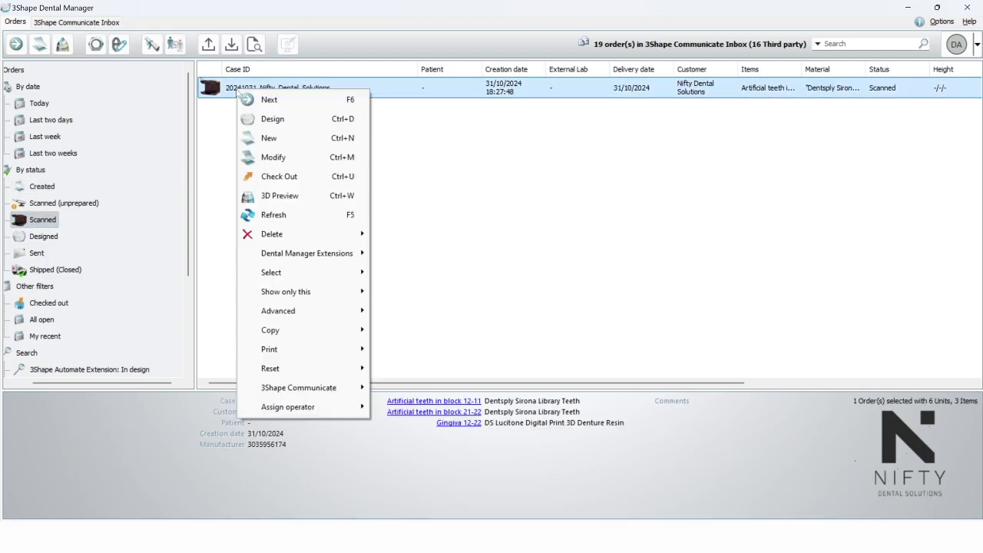
{"action": "left_click", "coordinate": [263, 119]}
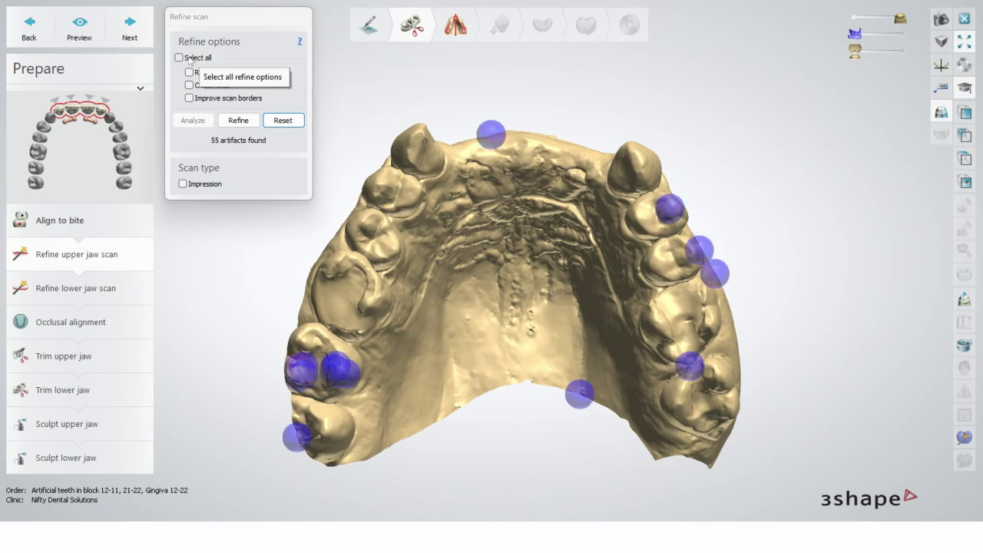
Refine the upper and lower jaw scans by removing scan artifacts, closing holes and improving the scan borders
{"action": "left_click", "coordinate": [181, 58]}
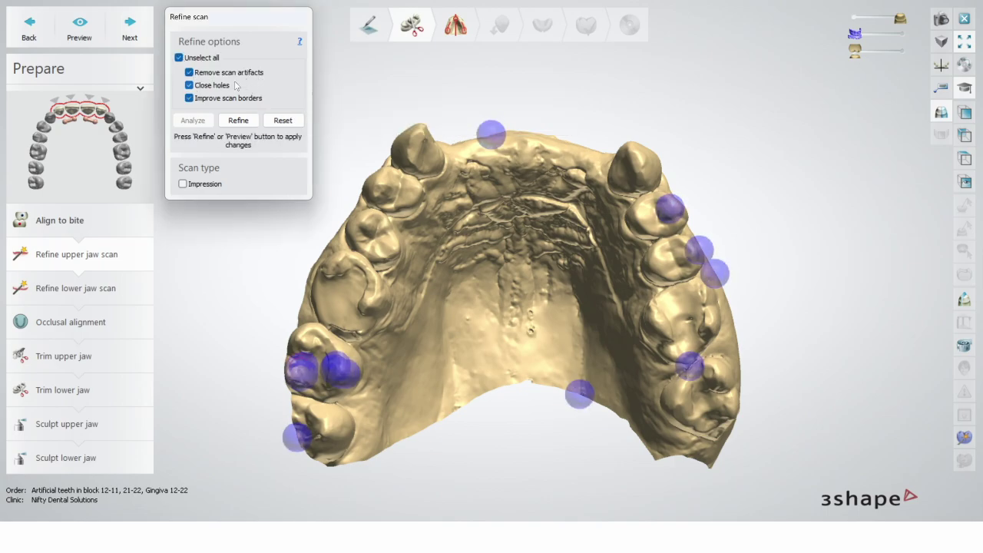
{"action": "left_click", "coordinate": [239, 121]}
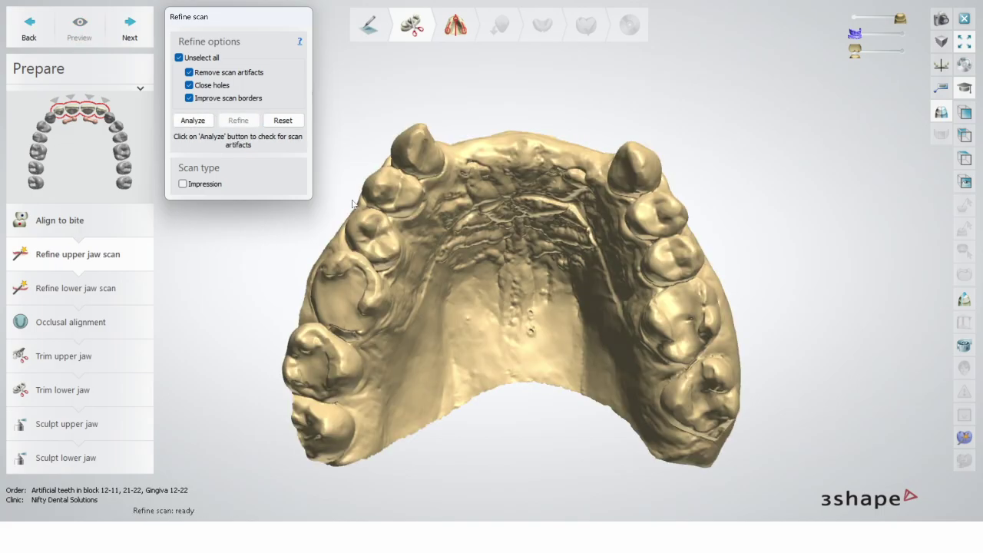
{"action": "left_click", "coordinate": [123, 32]}
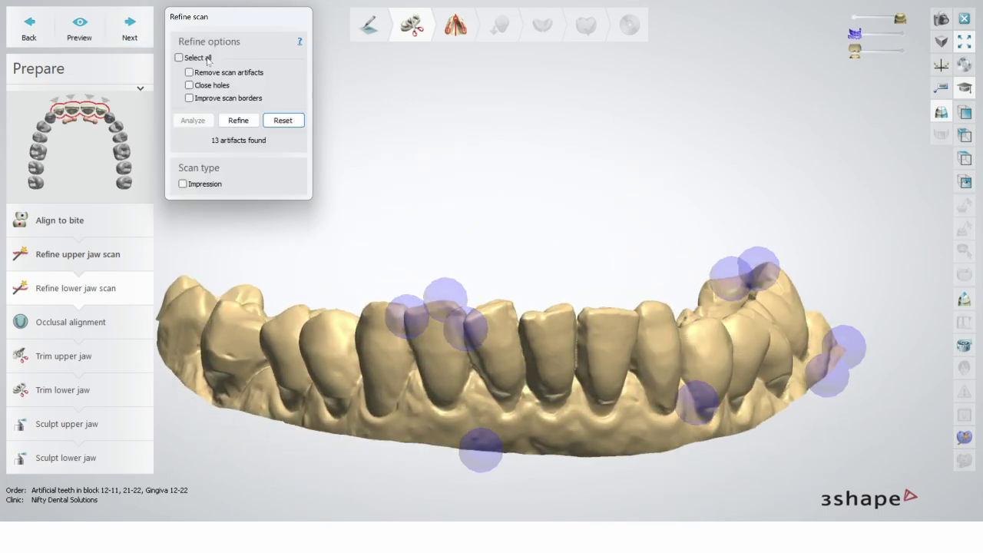
{"action": "left_click", "coordinate": [179, 58]}
{"action": "left_click", "coordinate": [240, 123]}
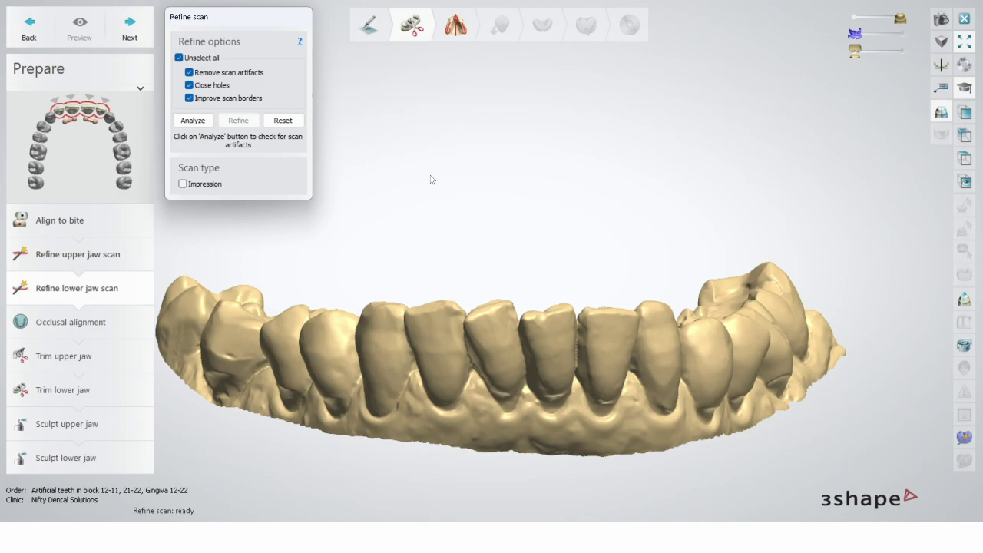
{"action": "left_click", "coordinate": [897, 51]}
{"action": "left_click", "coordinate": [895, 52]}
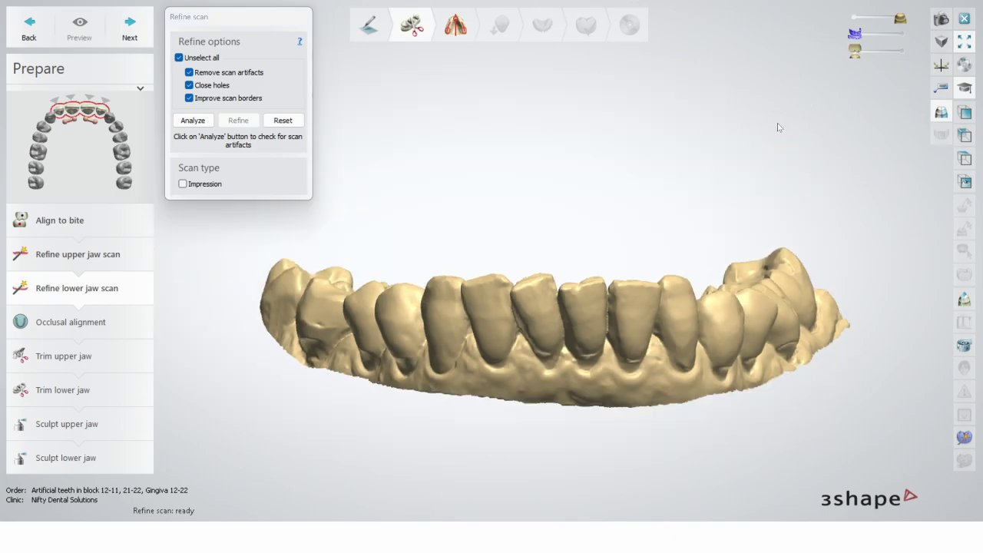
Set the occlusal plane from the current view of the upper jaw and rotate and move its tooth outlines over the arch
{"action": "left_click", "coordinate": [132, 43]}
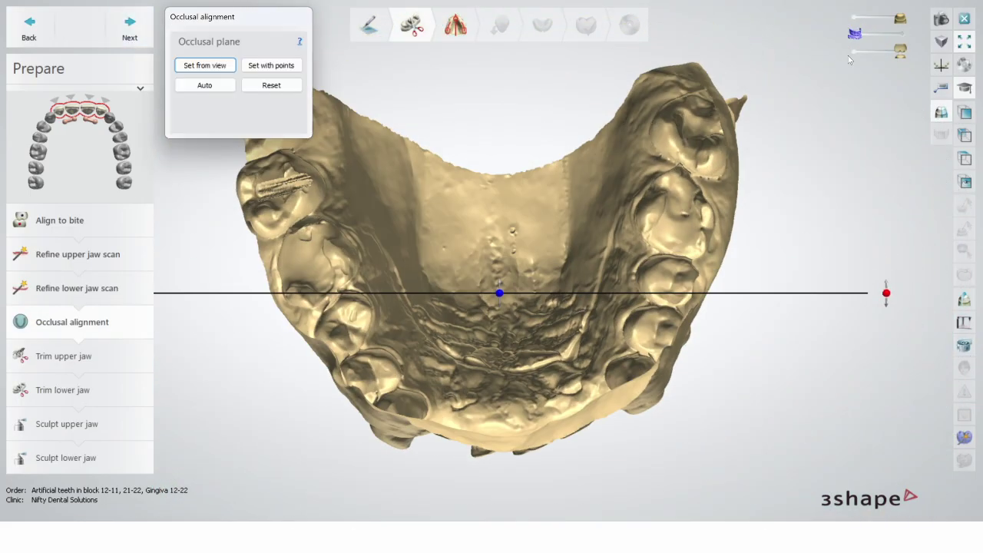
{"action": "left_click", "coordinate": [855, 52]}
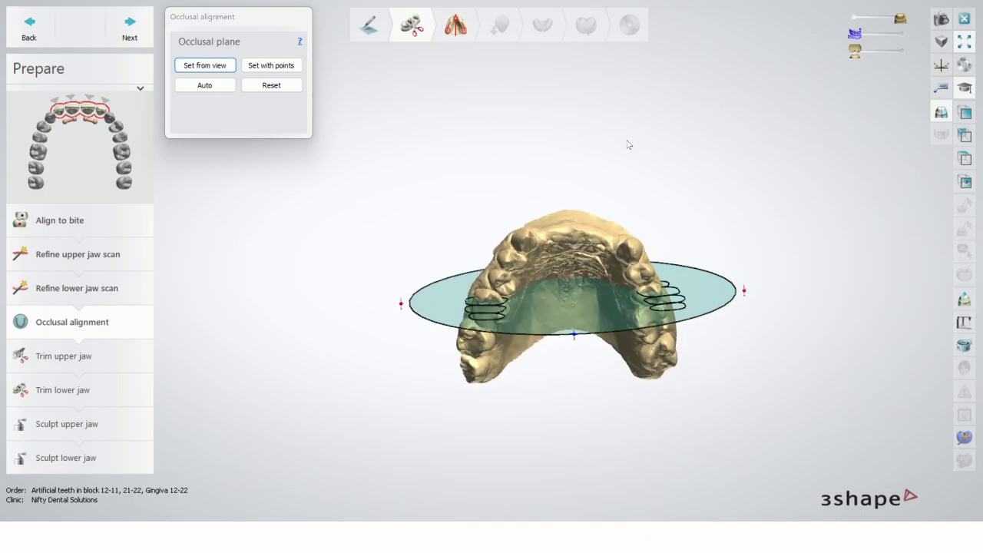
{"action": "left_click", "coordinate": [206, 67]}
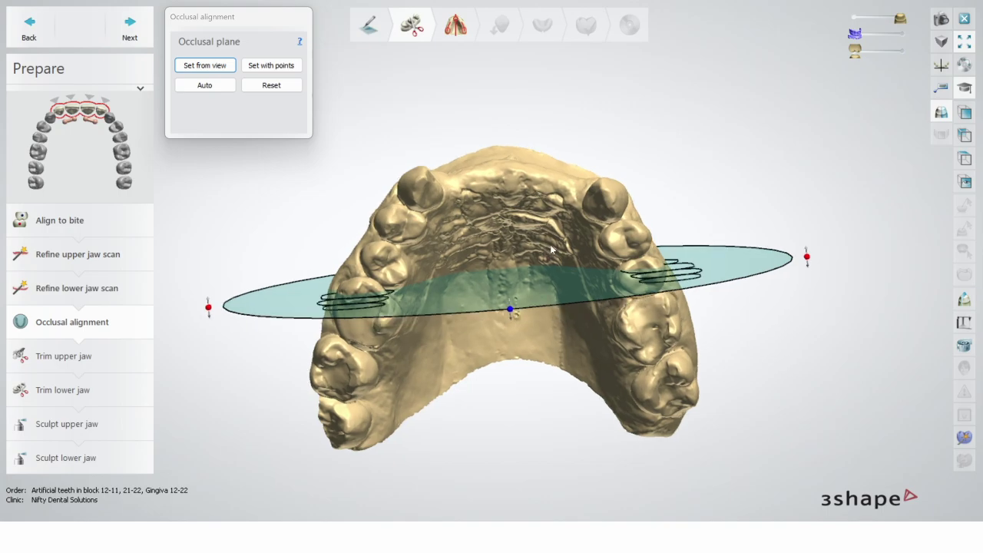
{"action": "left_click", "coordinate": [228, 68]}
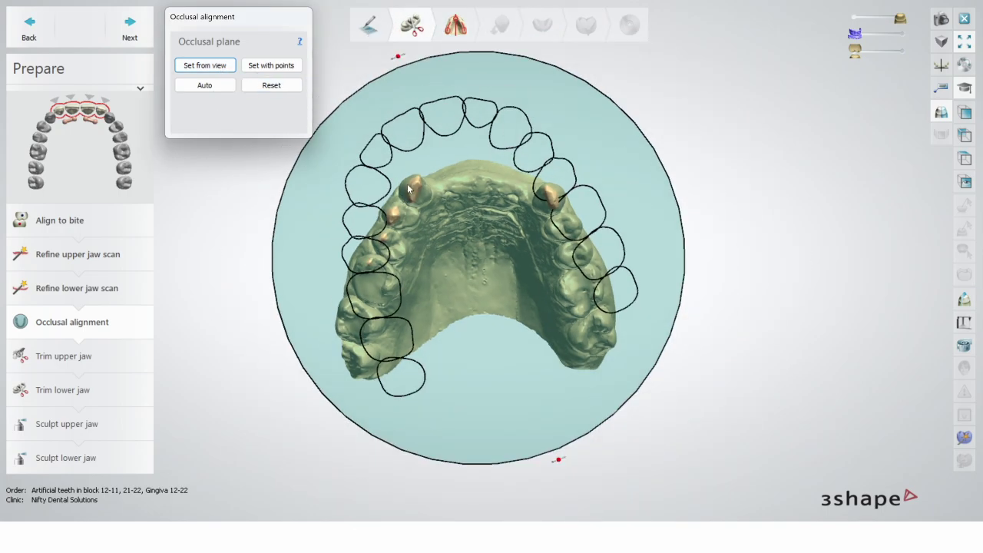
{"action": "left_click_drag", "start_coordinate": [399, 59], "coordinate": [499, 190]}
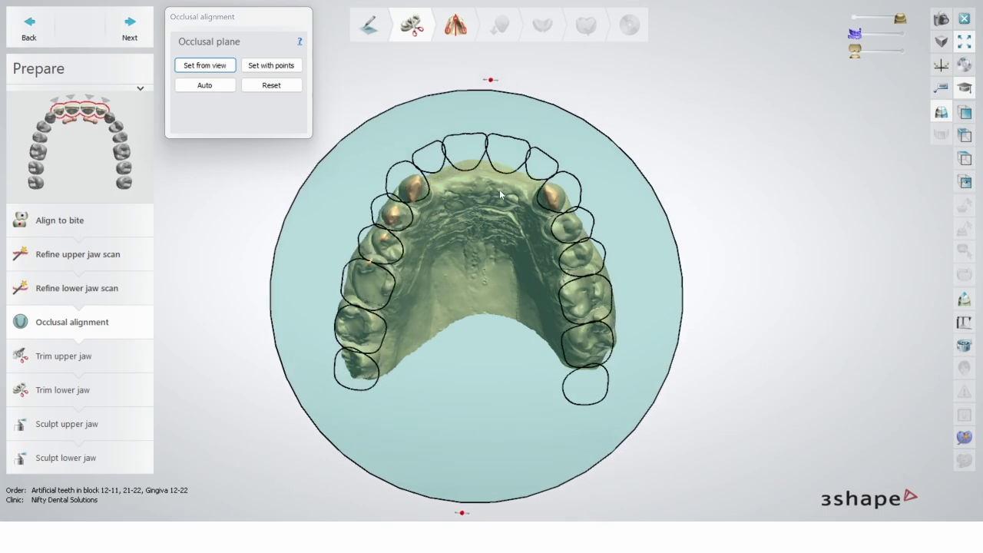
Reset the occlusal plane and redefine it with three points on the upper jaw scan, two posterior and one anterior
{"action": "right_click_drag", "start_coordinate": [519, 274], "coordinate": [519, 298]}
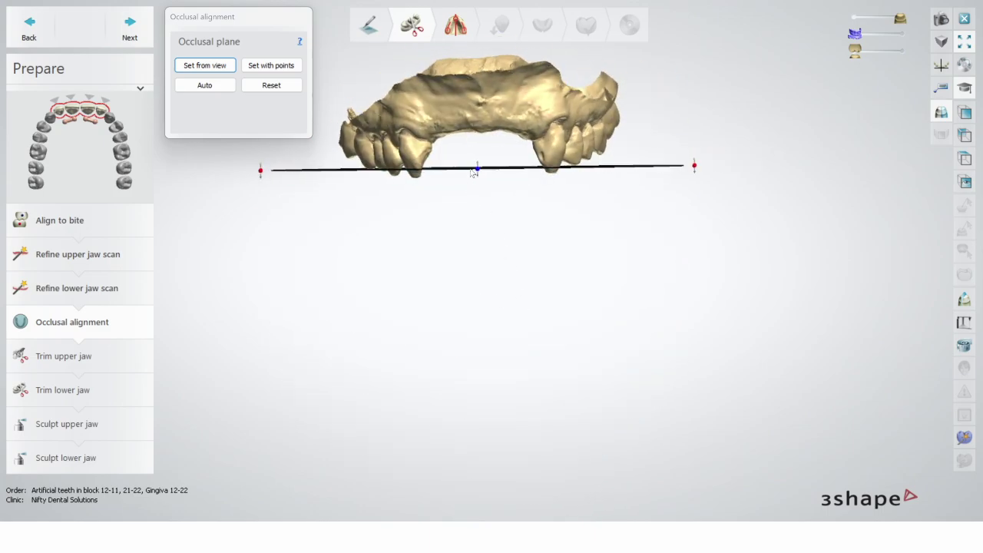
{"action": "right_click_drag", "start_coordinate": [478, 178], "coordinate": [460, 215]}
{"action": "right_click_drag", "start_coordinate": [652, 244], "coordinate": [659, 275]}
{"action": "left_click", "coordinate": [266, 87]}
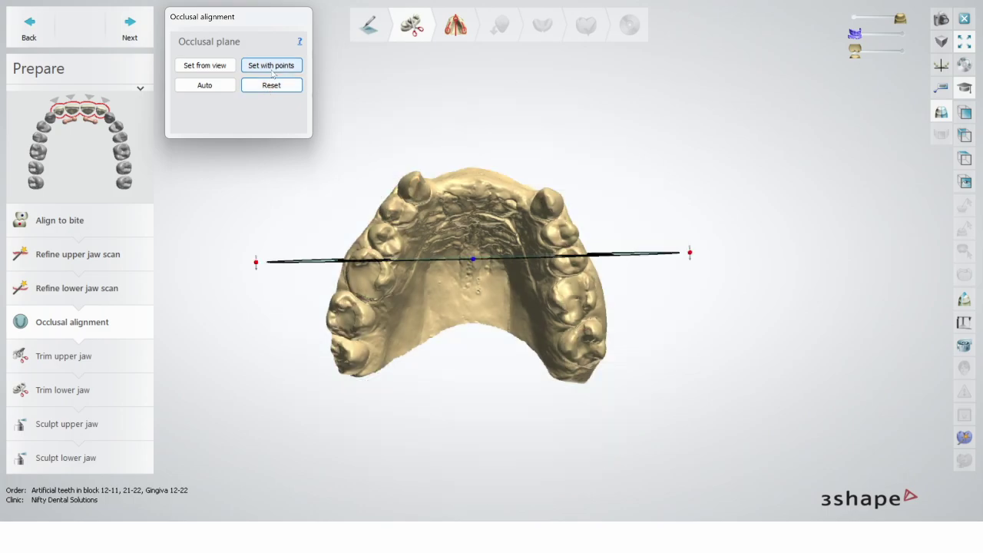
{"action": "left_click", "coordinate": [272, 71]}
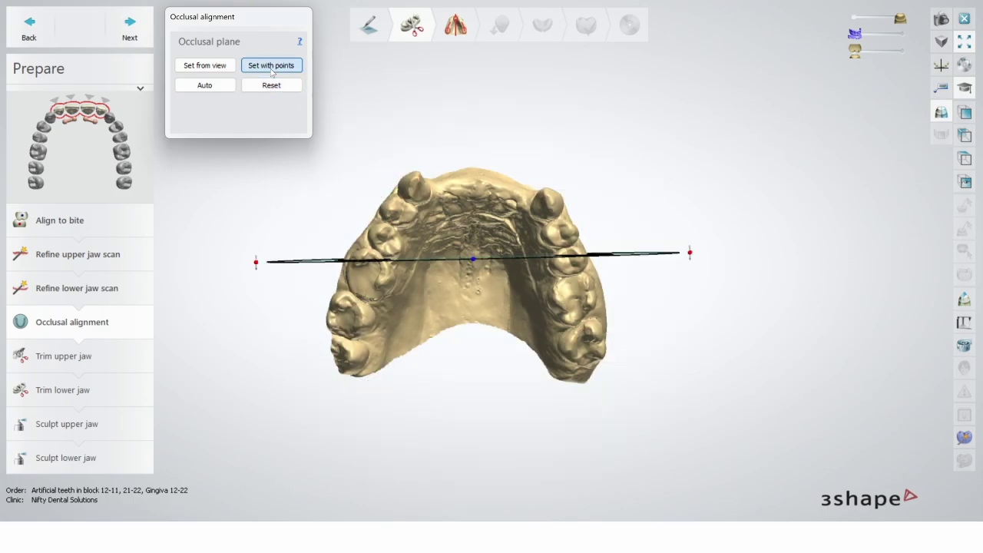
{"action": "left_click", "coordinate": [375, 356]}
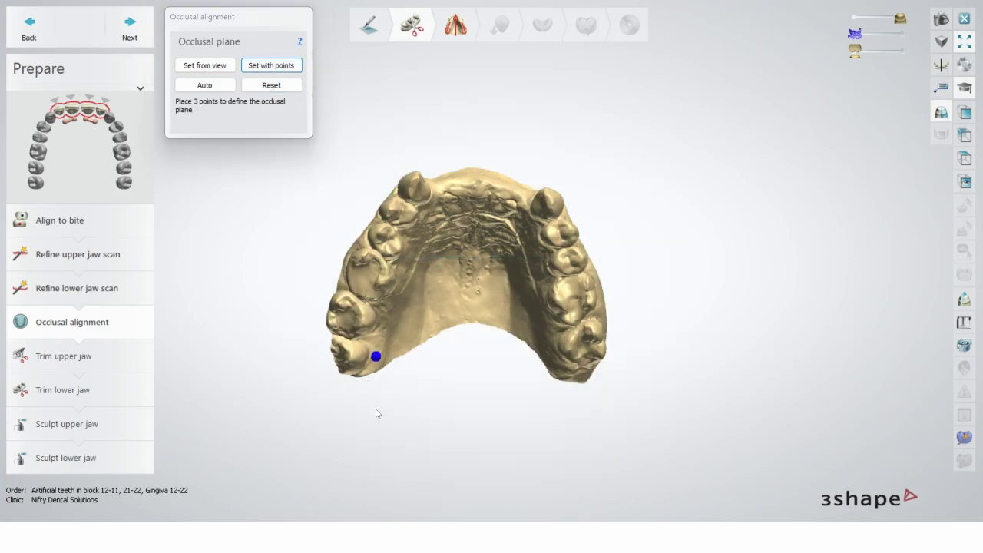
{"action": "left_click", "coordinate": [480, 189]}
{"action": "left_click", "coordinate": [546, 393]}
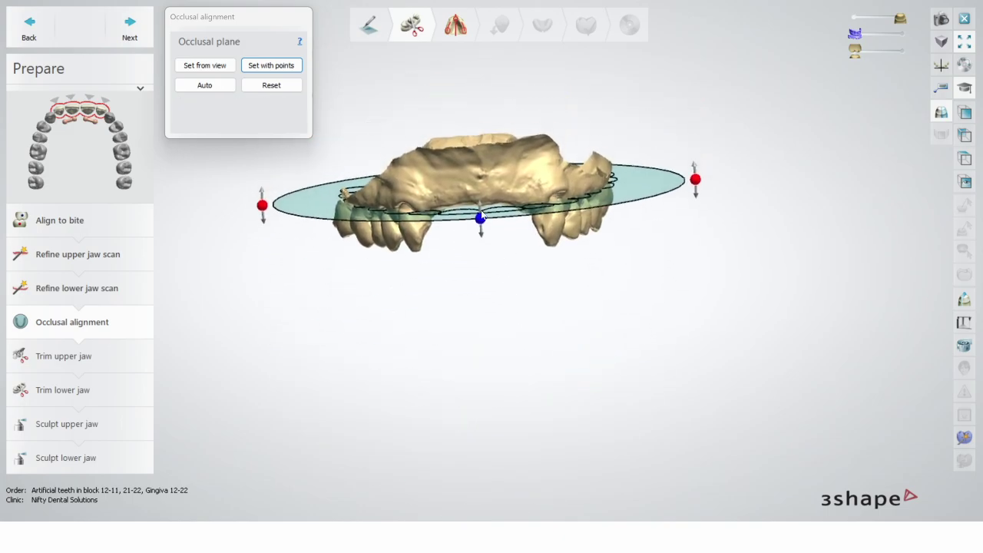
Move the occlusal plane down to the tips of the upper teeth and proceed to trimming the upper jaw
{"action": "left_click_drag", "start_coordinate": [481, 218], "coordinate": [489, 262]}
{"action": "right_click_drag", "start_coordinate": [488, 262], "coordinate": [425, 240]}
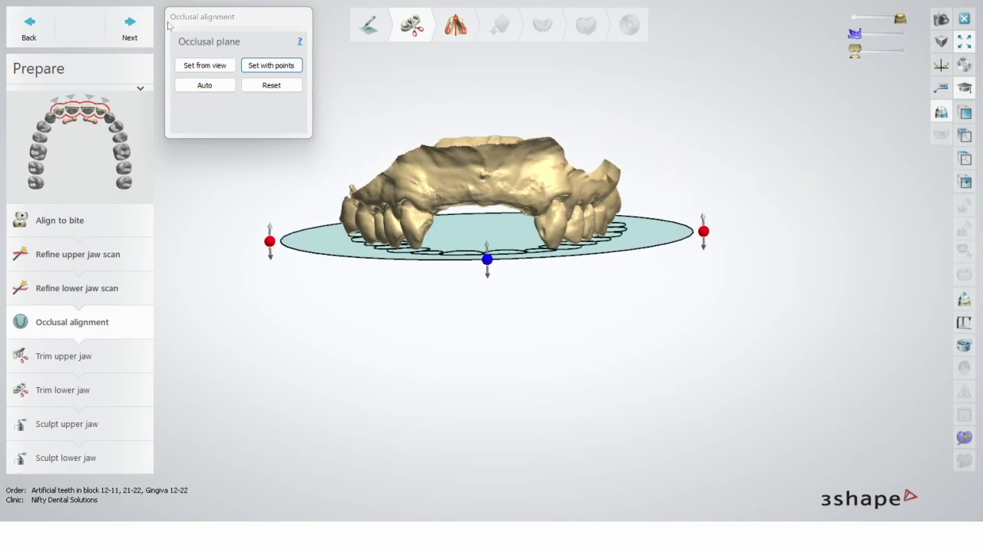
{"action": "left_click", "coordinate": [129, 29]}
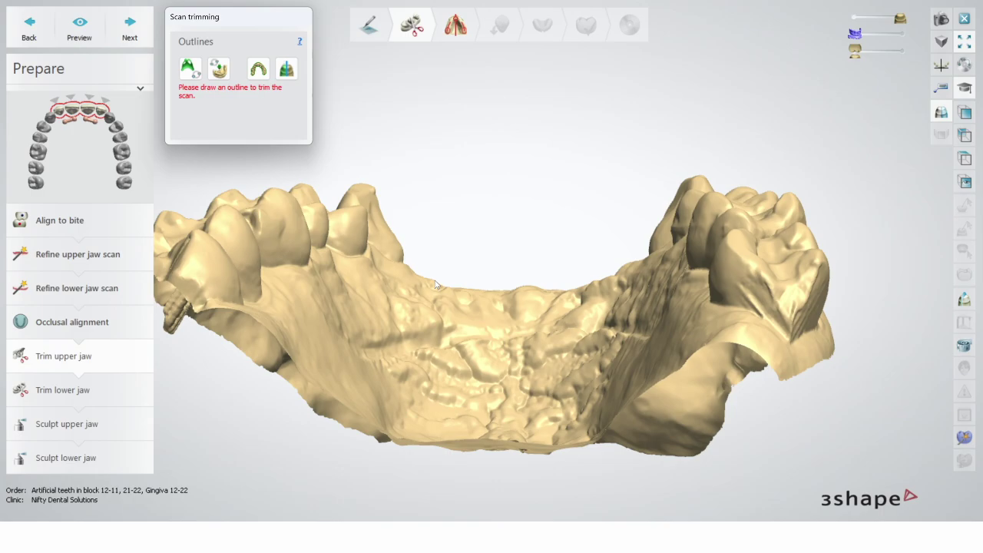
{"action": "right_click_drag", "start_coordinate": [430, 123], "coordinate": [702, 167]}
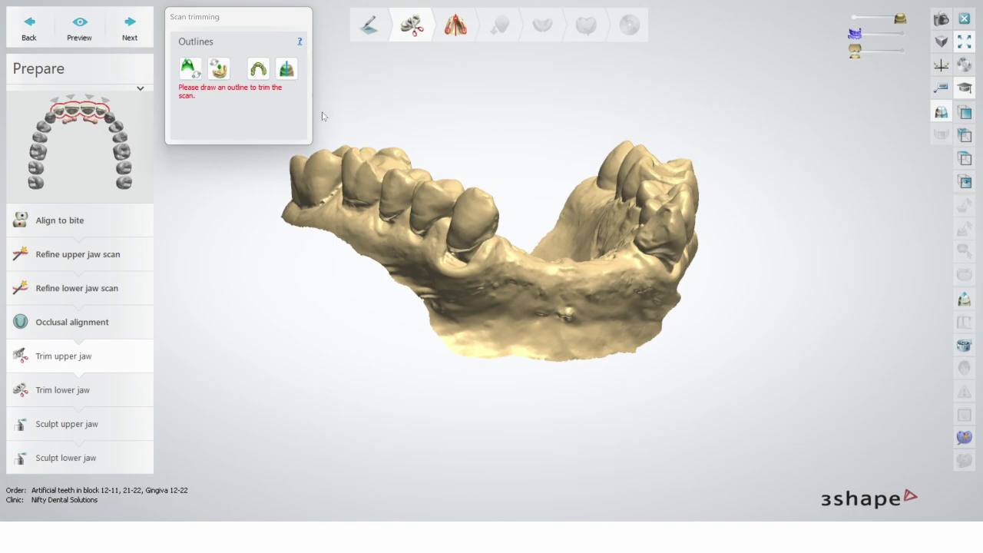
{"action": "right_click_drag", "start_coordinate": [322, 115], "coordinate": [312, 116]}
{"action": "left_click", "coordinate": [190, 68]}
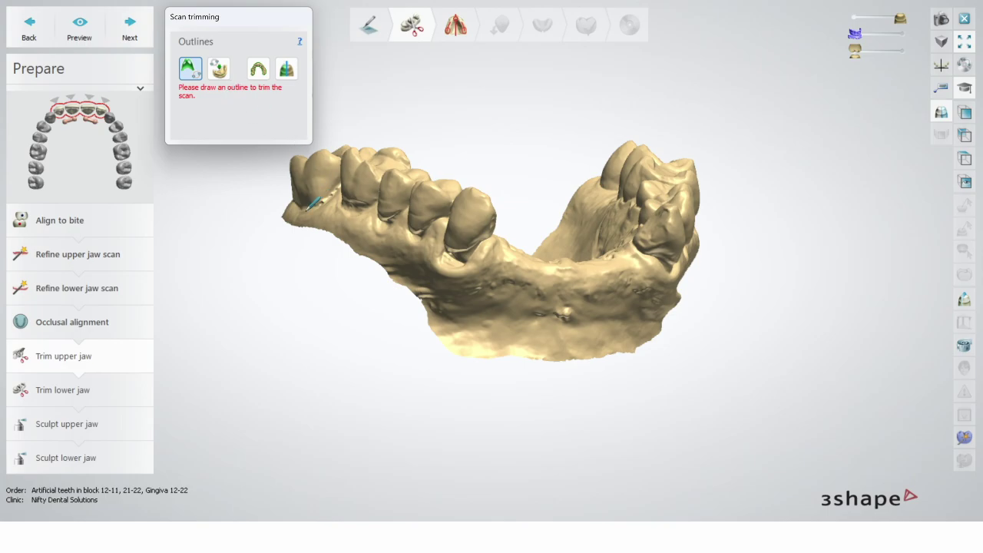
{"action": "left_click", "coordinate": [331, 225]}
{"action": "left_click", "coordinate": [363, 242]}
{"action": "left_click", "coordinate": [398, 264]}
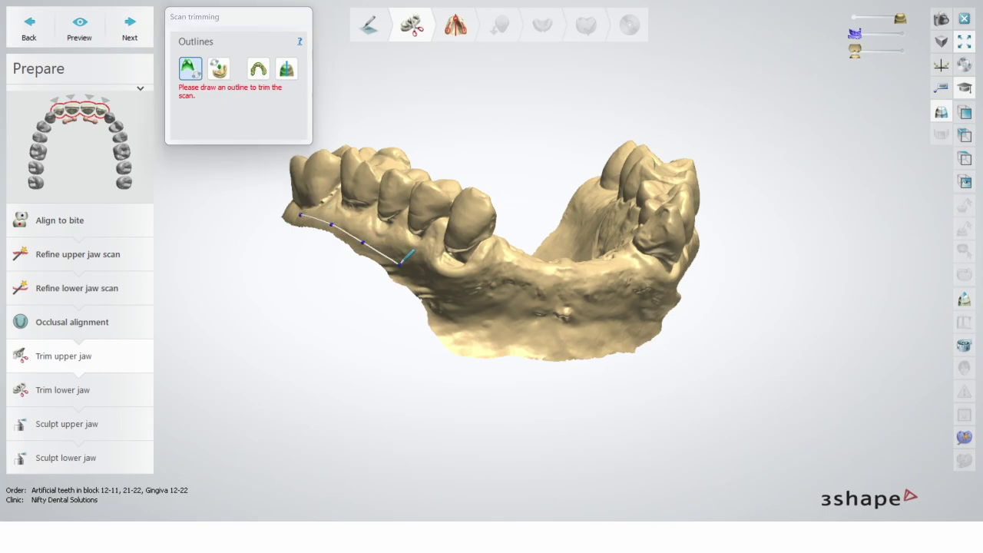
{"action": "key", "text": "ctrl+z"}
{"action": "key", "text": "ctrl+z"}
{"action": "key", "text": "ctrl+z"}
{"action": "key", "text": "ctrl+z"}
Generate the upper jaw's trim outline automatically and extend its front and canine-side edge closer to the scan border
{"action": "left_click", "coordinate": [263, 70]}
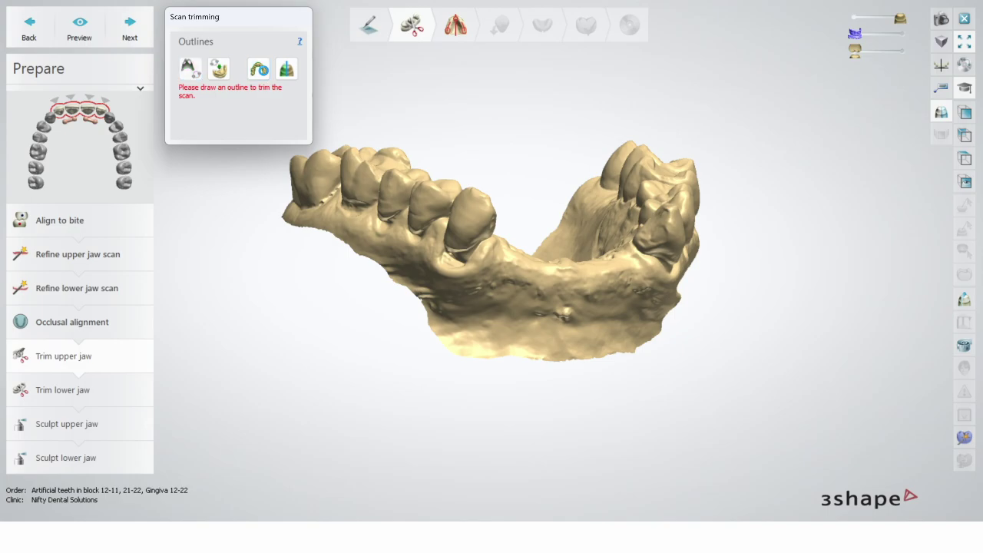
{"action": "left_click", "coordinate": [262, 70]}
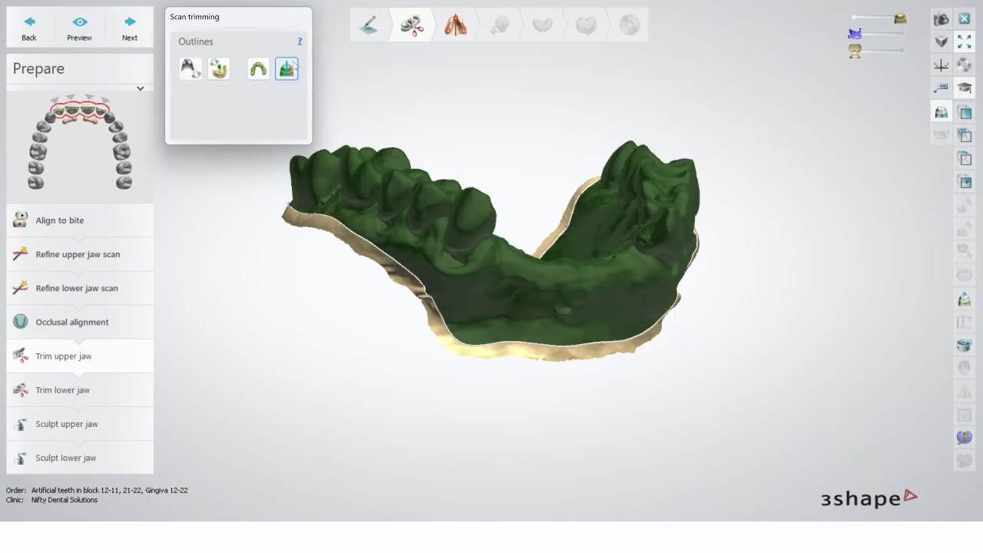
{"action": "right_click_drag", "start_coordinate": [544, 304], "coordinate": [573, 334]}
{"action": "scroll", "coordinate": [400, 294], "scroll_direction": "up", "scroll_amount": 2}
{"action": "right_click_drag", "start_coordinate": [477, 343], "coordinate": [445, 361]}
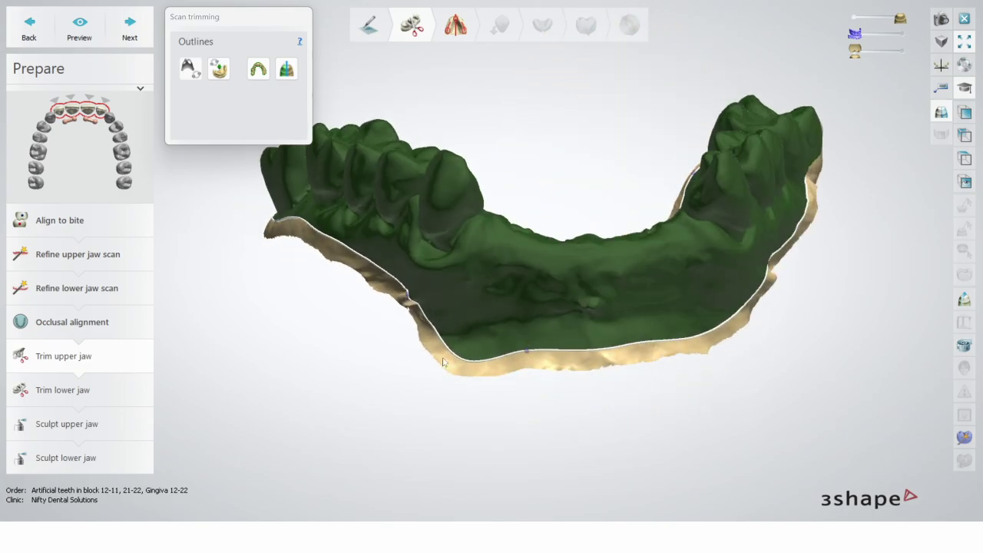
{"action": "mouse_move", "coordinate": [507, 372]}
{"action": "left_mouse_down"}
{"action": "mouse_move", "coordinate": [706, 350]}
{"action": "mouse_move", "coordinate": [755, 297]}
{"action": "left_mouse_up"}
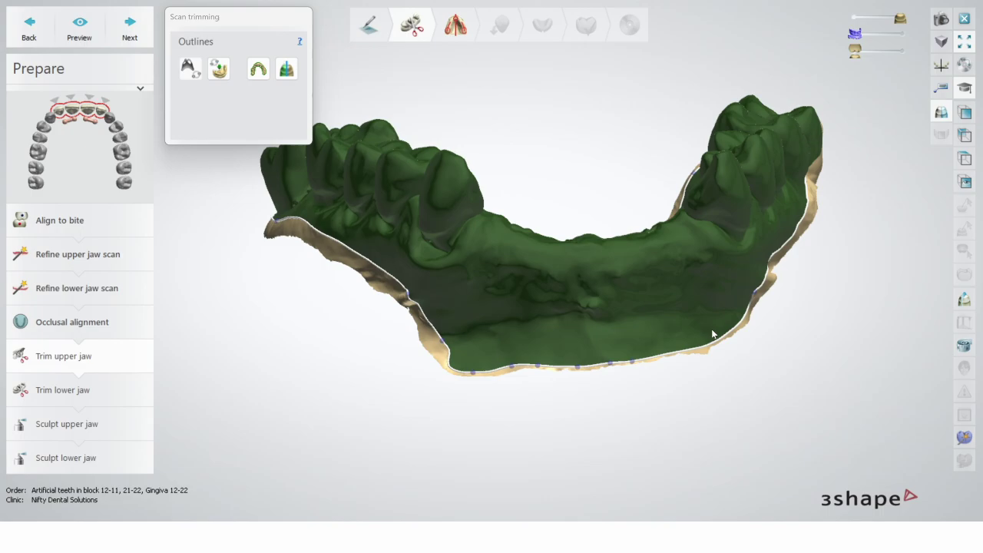
{"action": "right_click_drag", "start_coordinate": [486, 308], "coordinate": [463, 210]}
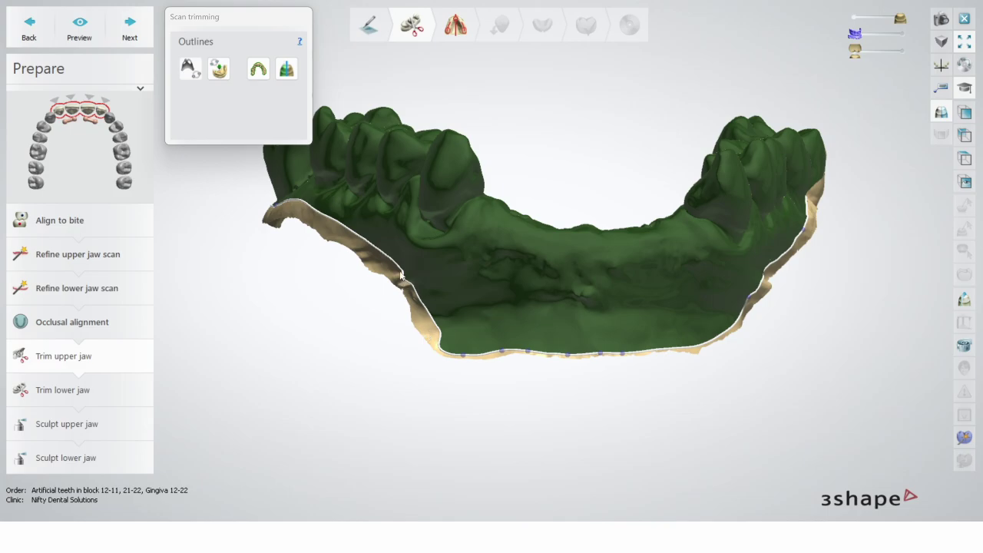
{"action": "left_click_drag", "start_coordinate": [399, 268], "coordinate": [442, 346]}
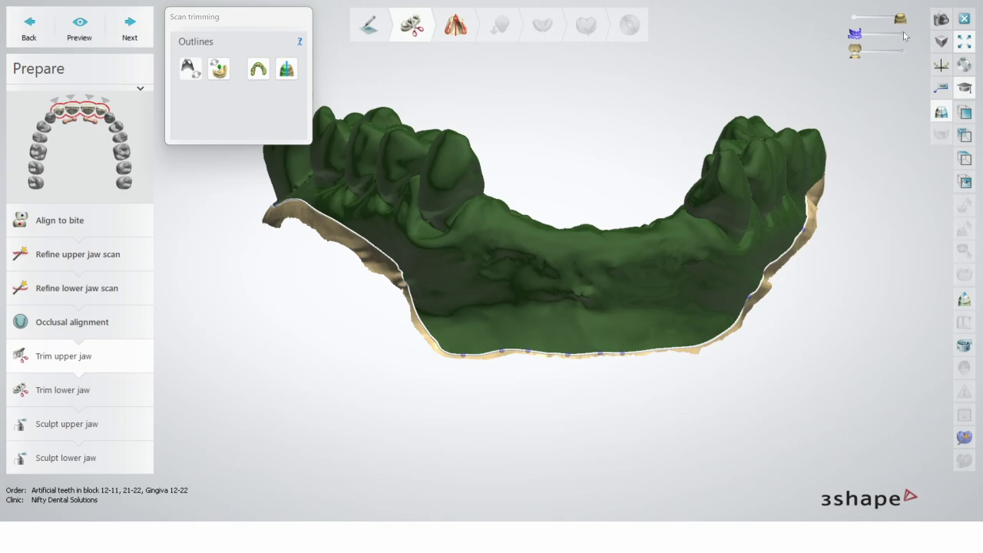
{"action": "right_click_drag", "start_coordinate": [599, 191], "coordinate": [550, 182]}
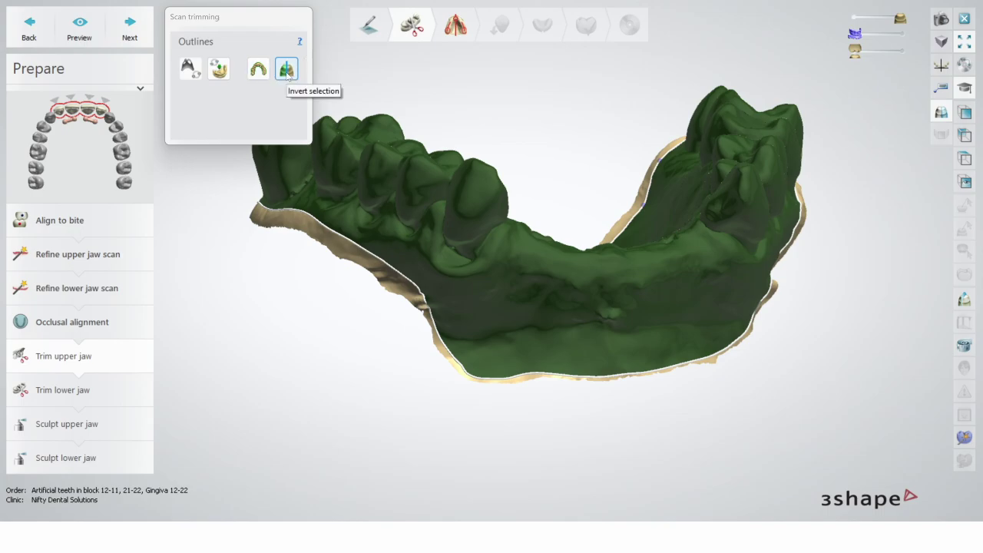
Try inverting the upper jaw's trim selection and restore the original selection
{"action": "left_click", "coordinate": [287, 70]}
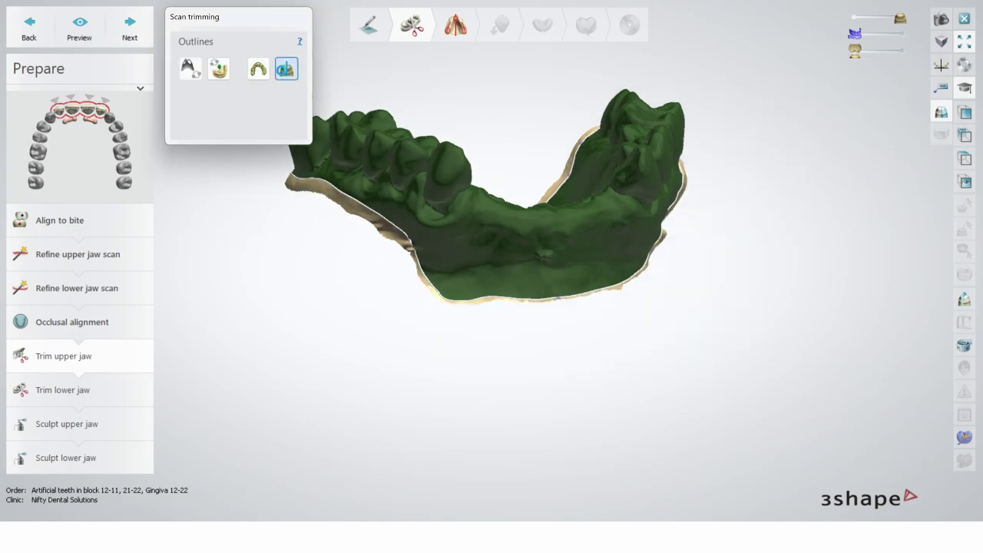
{"action": "right_click_drag", "start_coordinate": [498, 289], "coordinate": [552, 394]}
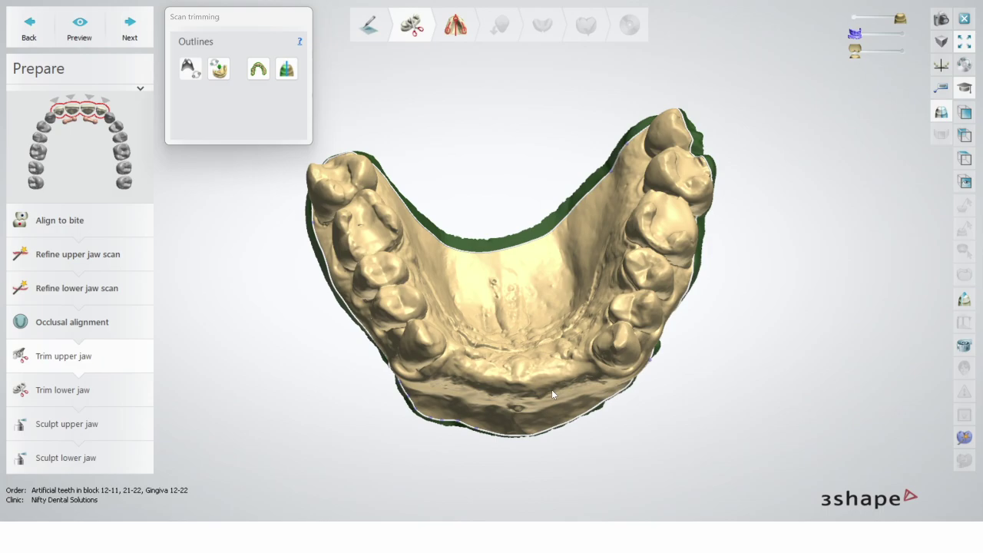
{"action": "right_click_drag", "start_coordinate": [551, 389], "coordinate": [540, 343]}
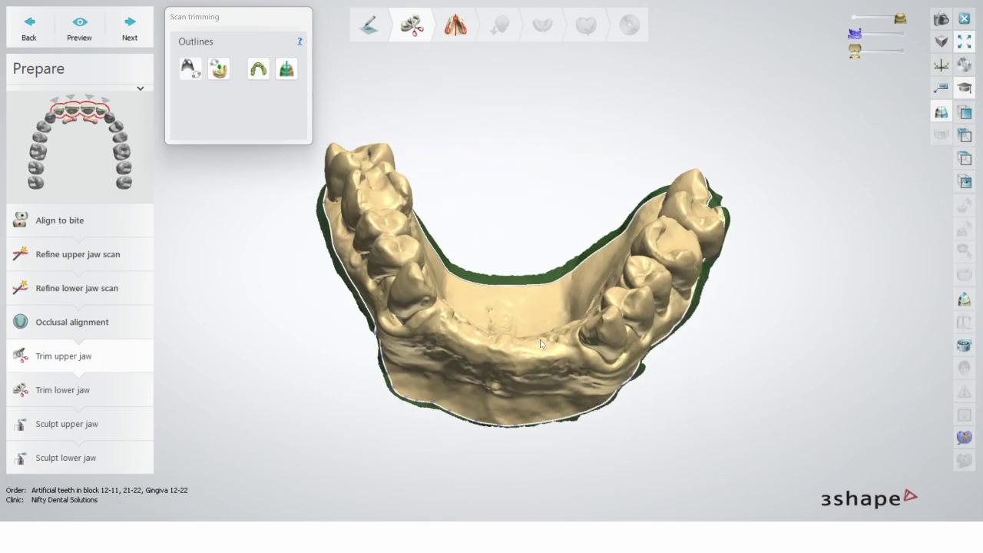
{"action": "left_click", "coordinate": [286, 69]}
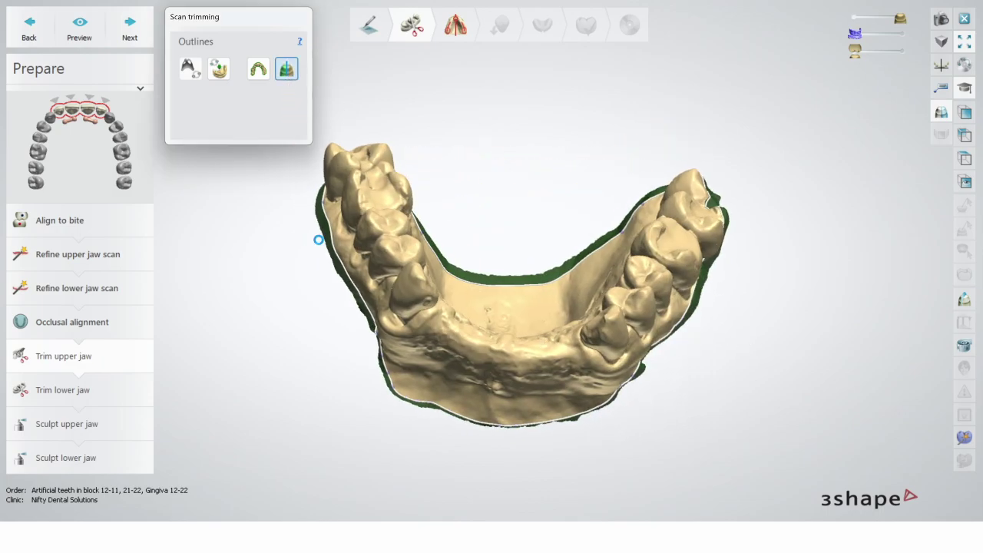
{"action": "right_click_drag", "start_coordinate": [368, 270], "coordinate": [384, 248]}
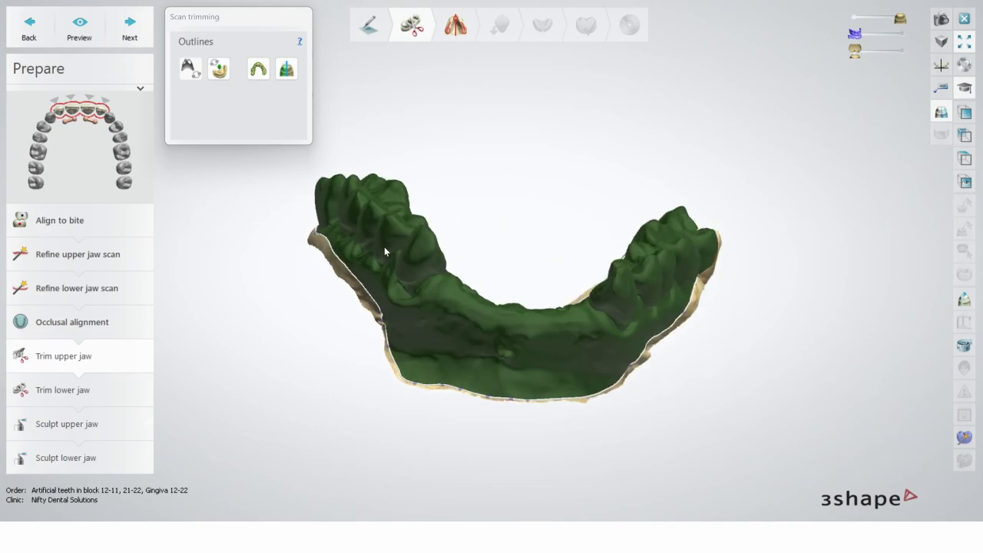
Apply the upper jaw trim and display the upper model with its base together with the lower jaw
{"action": "left_click", "coordinate": [136, 30]}
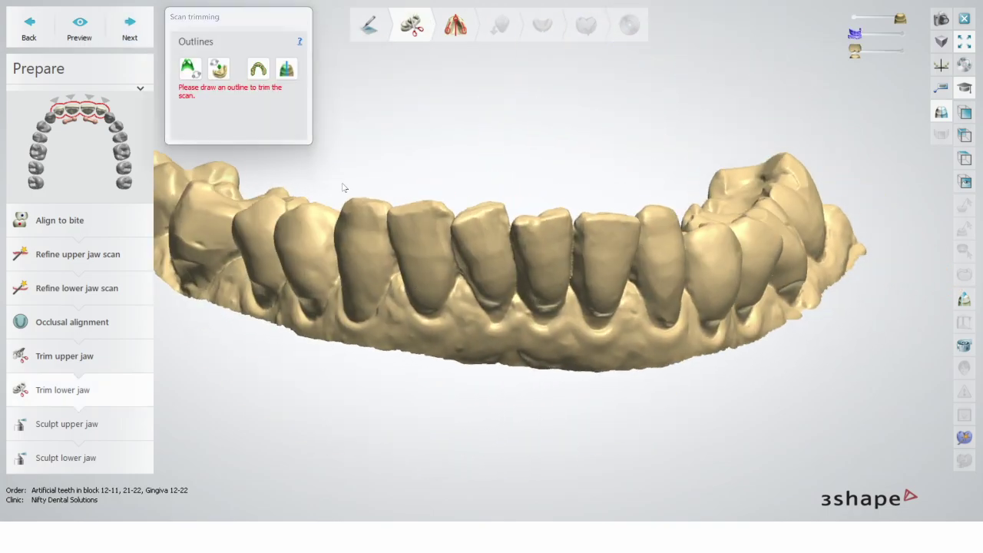
{"action": "left_click", "coordinate": [901, 51]}
{"action": "scroll", "coordinate": [722, 292], "scroll_direction": "down", "scroll_amount": 5}
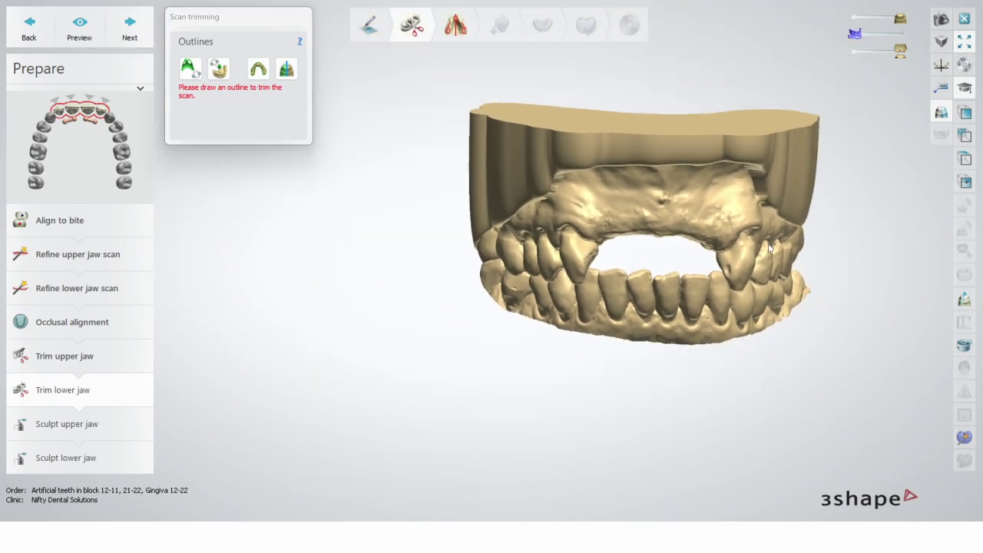
{"action": "right_click_drag", "start_coordinate": [767, 253], "coordinate": [715, 236]}
{"action": "middle_click_drag", "start_coordinate": [715, 236], "coordinate": [639, 249]}
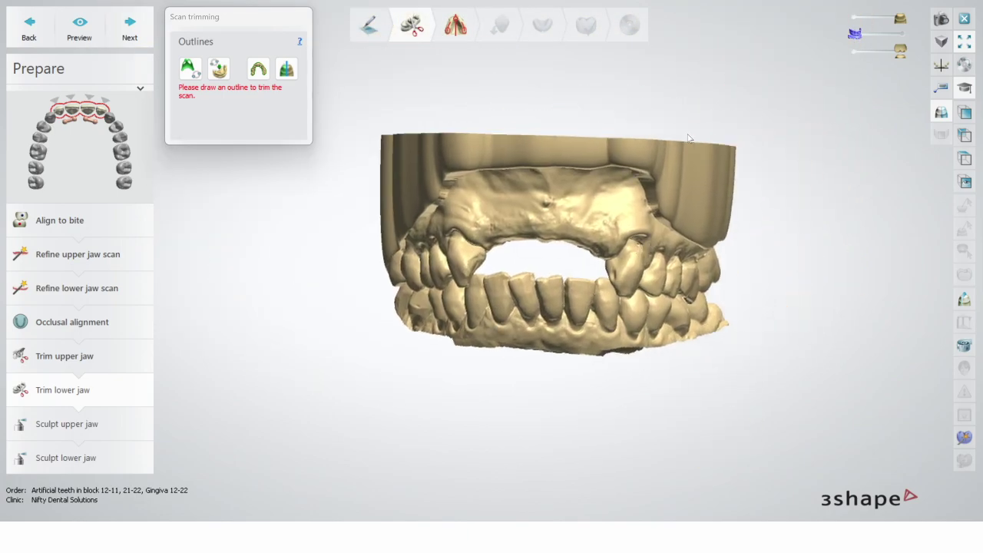
Hide the upper model, generate an automatic trim outline on the lower jaw scan and apply the trim
{"action": "left_click", "coordinate": [854, 51]}
{"action": "right_click_drag", "start_coordinate": [728, 136], "coordinate": [734, 181]}
{"action": "scroll", "coordinate": [498, 156], "scroll_direction": "up", "scroll_amount": 2}
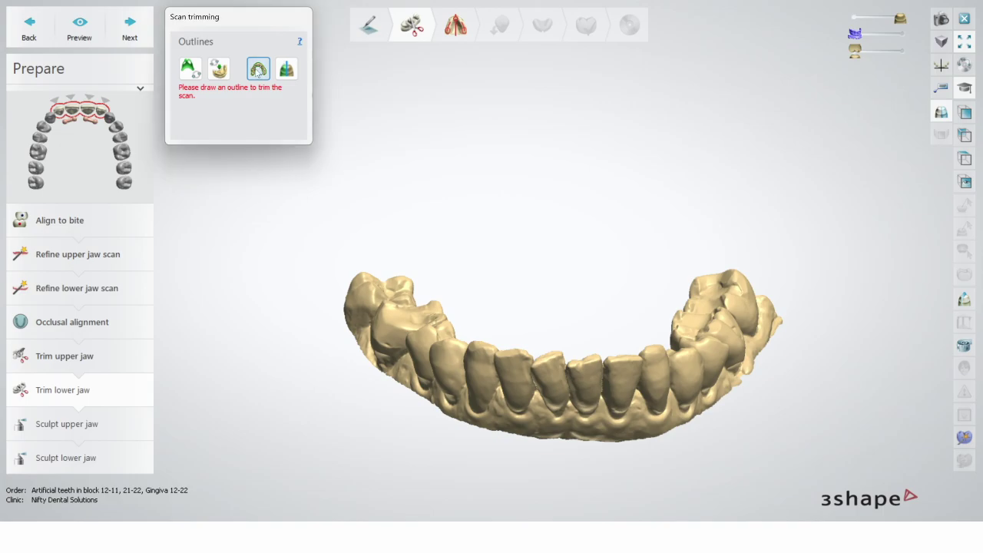
{"action": "left_click", "coordinate": [258, 69]}
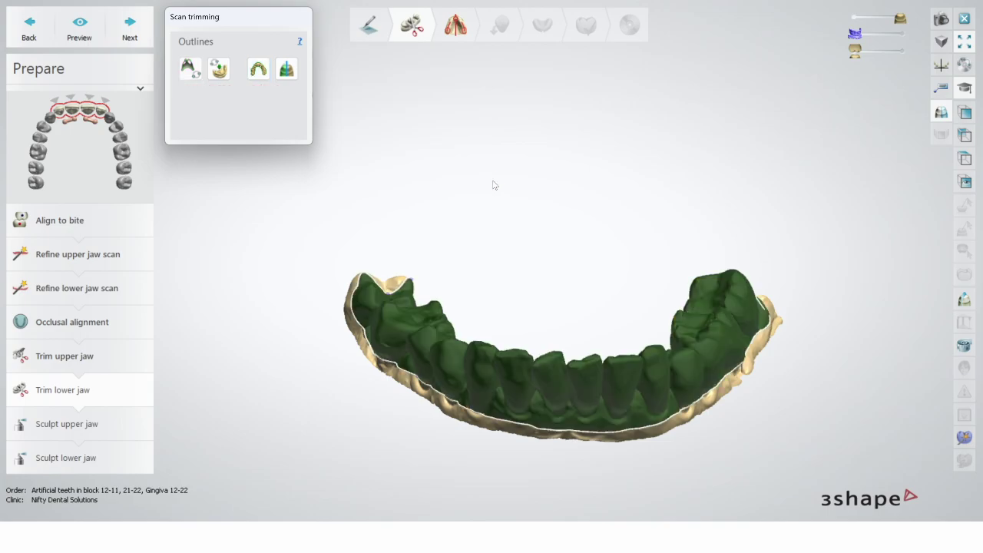
{"action": "left_click", "coordinate": [131, 29]}
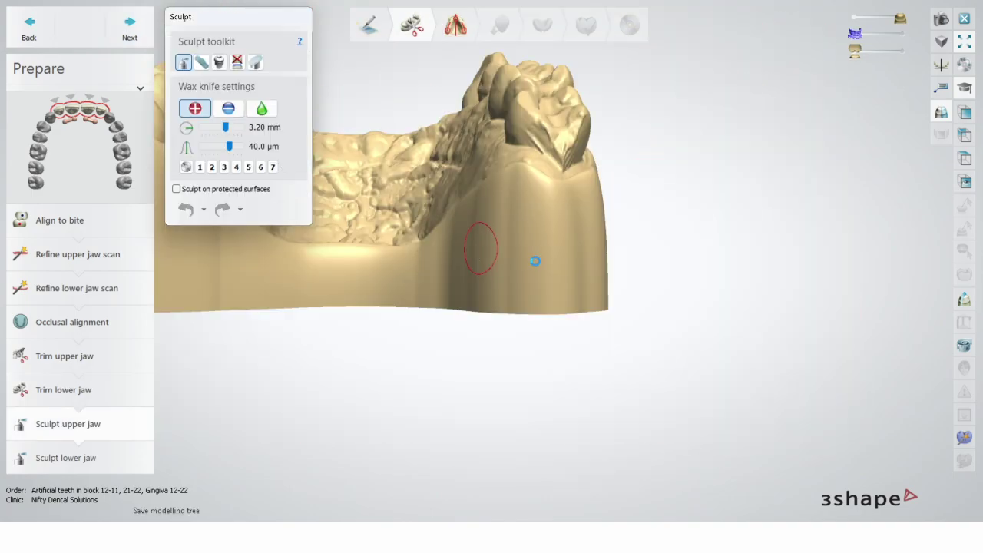
Try removing material from the palate beside the rear molar with the wax knife at 1.40 mm and 40.0 µm, undoing the stroke
{"action": "mouse_move", "coordinate": [531, 261]}
{"action": "right_mouse_down"}
{"action": "mouse_move", "coordinate": [465, 246]}
{"action": "mouse_move", "coordinate": [548, 299]}
{"action": "mouse_move", "coordinate": [669, 291]}
{"action": "mouse_move", "coordinate": [739, 325]}
{"action": "mouse_move", "coordinate": [471, 259]}
{"action": "mouse_move", "coordinate": [588, 305]}
{"action": "mouse_move", "coordinate": [564, 294]}
{"action": "mouse_move", "coordinate": [599, 323]}
{"action": "mouse_move", "coordinate": [538, 369]}
{"action": "mouse_move", "coordinate": [553, 392]}
{"action": "mouse_move", "coordinate": [548, 378]}
{"action": "mouse_move", "coordinate": [588, 407]}
{"action": "mouse_move", "coordinate": [772, 384]}
{"action": "mouse_move", "coordinate": [791, 403]}
{"action": "mouse_move", "coordinate": [560, 380]}
{"action": "right_mouse_up"}
{"action": "left_click", "coordinate": [229, 109]}
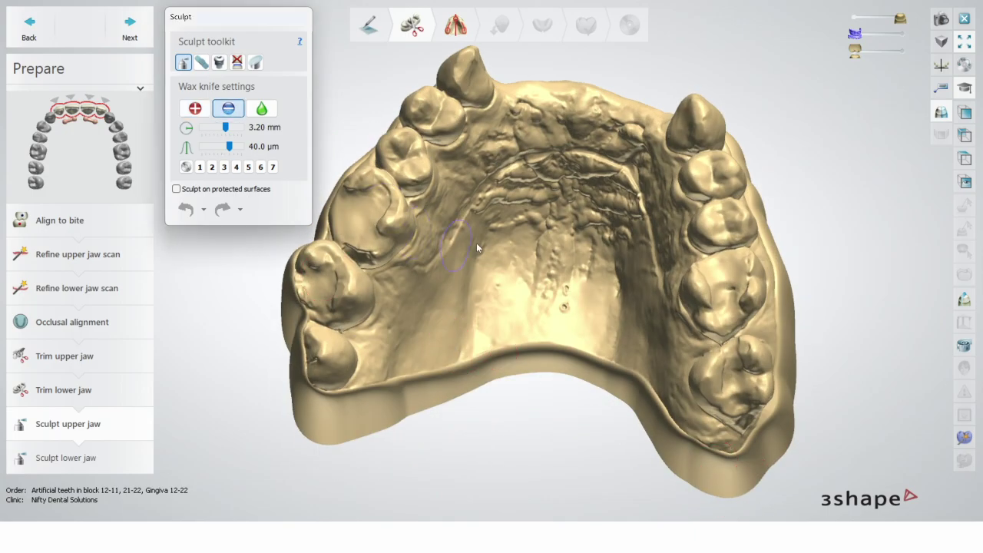
{"action": "right_click_drag", "start_coordinate": [478, 244], "coordinate": [402, 331]}
{"action": "scroll", "coordinate": [391, 344], "scroll_direction": "down", "scroll_amount": 3, "text": "ctrl"}
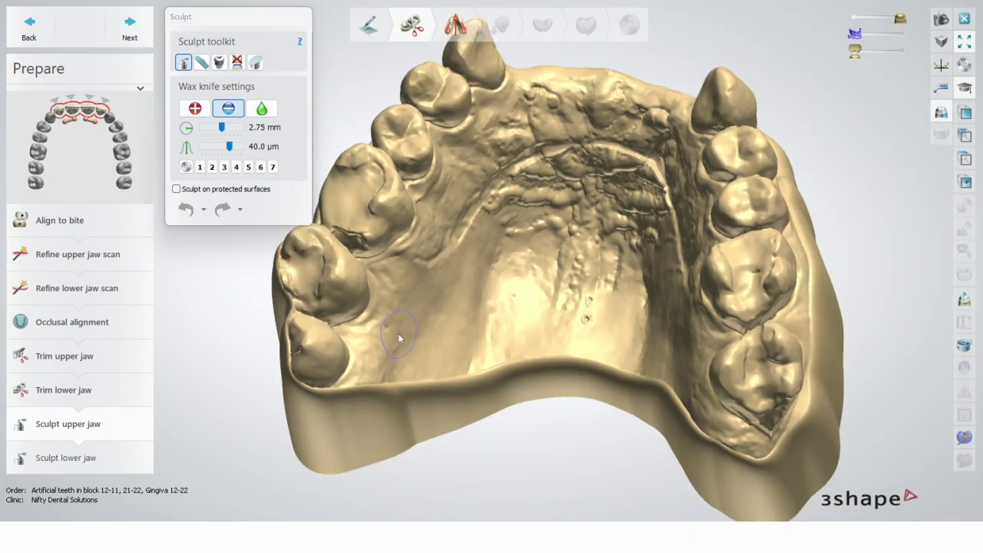
{"action": "scroll", "coordinate": [390, 345], "scroll_direction": "down", "scroll_amount": 2, "text": "ctrl"}
{"action": "scroll", "coordinate": [387, 350], "scroll_direction": "down", "scroll_amount": 1, "text": "shift"}
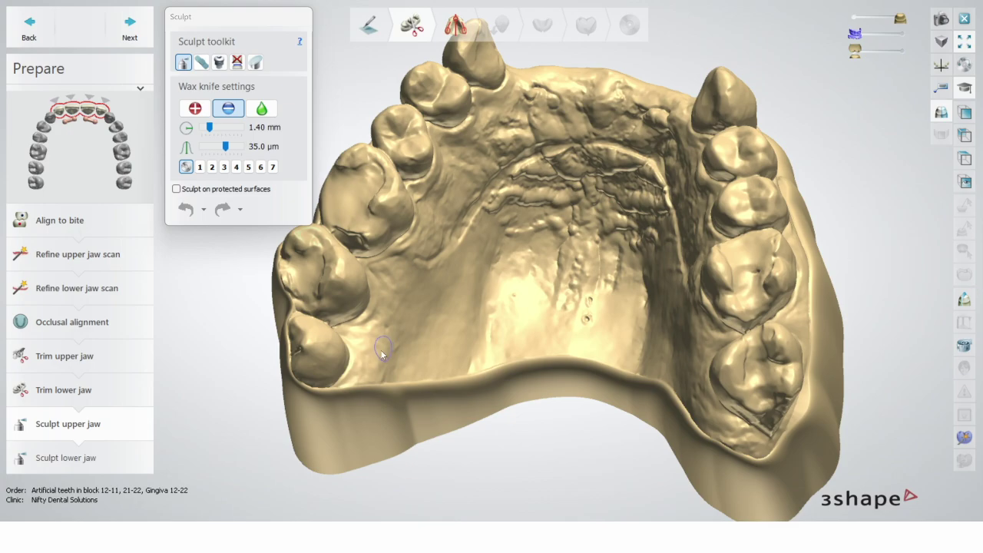
{"action": "scroll", "coordinate": [386, 357], "scroll_direction": "up", "scroll_amount": 1, "text": "shift"}
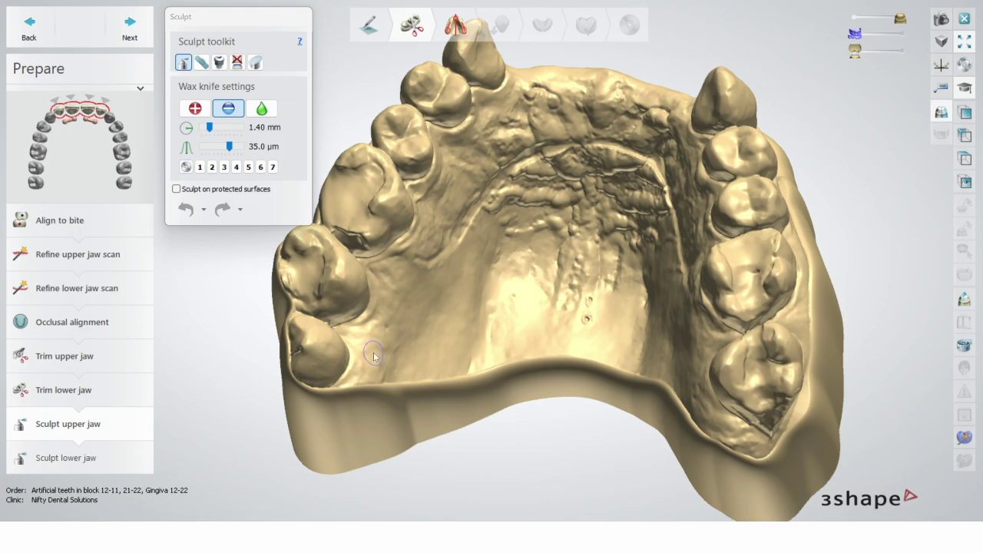
{"action": "left_click", "coordinate": [387, 357]}
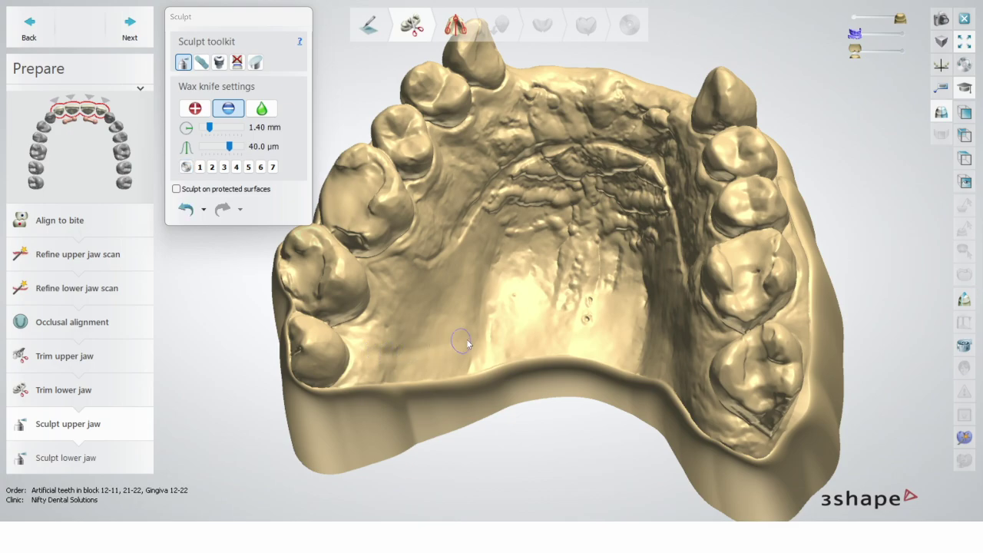
{"action": "left_click", "coordinate": [194, 214]}
Smooth the small pits in the middle of the palate with the smoothing wax knife at 1.85 mm and level 1.40
{"action": "left_click", "coordinate": [261, 108]}
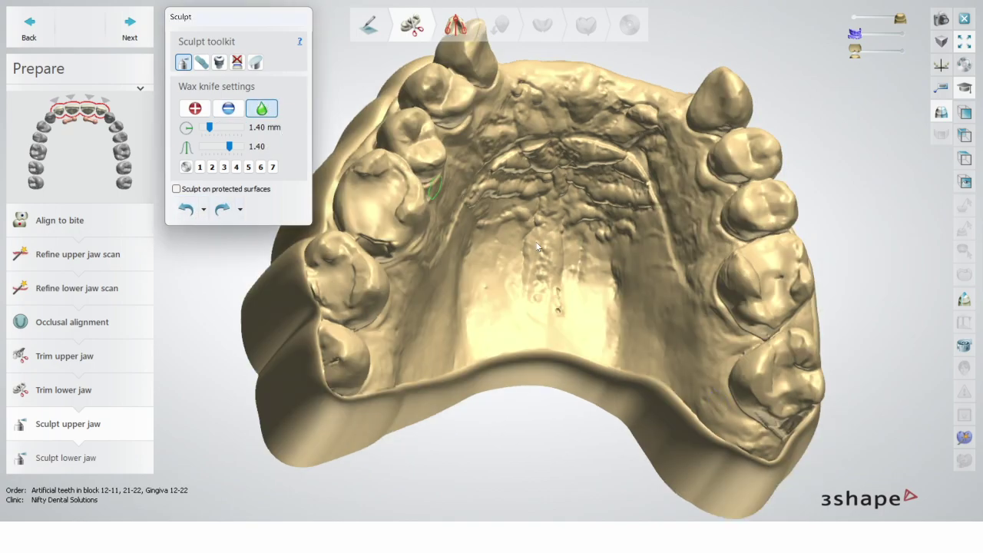
{"action": "scroll", "coordinate": [562, 331], "scroll_direction": "up", "scroll_amount": 5}
{"action": "scroll", "coordinate": [561, 332], "scroll_direction": "up", "scroll_amount": 2, "text": "ctrl"}
{"action": "mouse_move", "coordinate": [554, 332]}
{"action": "left_mouse_down"}
{"action": "mouse_move", "coordinate": [555, 302]}
{"action": "mouse_move", "coordinate": [550, 340]}
{"action": "left_mouse_up"}
{"action": "scroll", "coordinate": [434, 303], "scroll_direction": "down", "scroll_amount": 10}
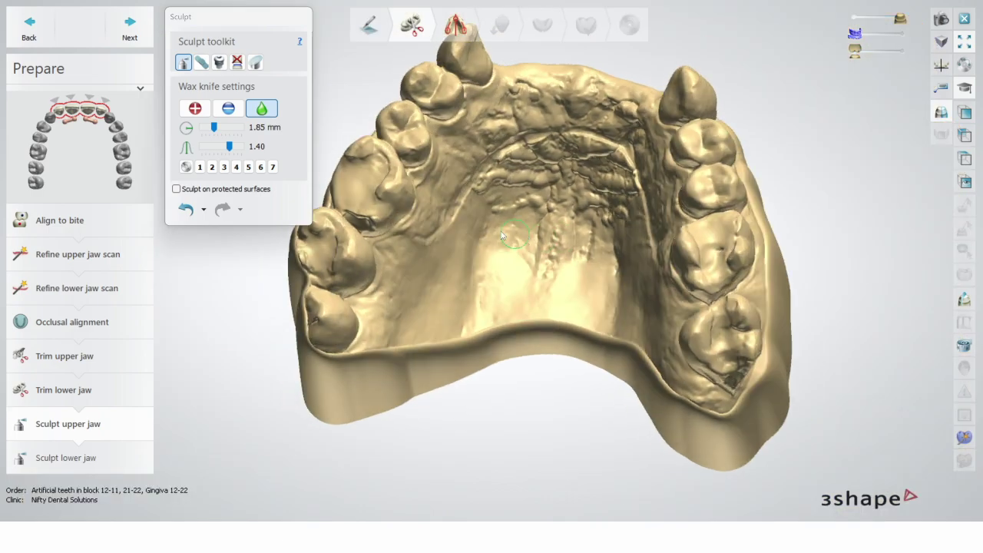
Undo all sculpting edits on the upper jaw, including the palate smoothing and the material removal
{"action": "right_click_drag", "start_coordinate": [439, 317], "coordinate": [533, 287]}
{"action": "scroll", "coordinate": [533, 288], "scroll_direction": "up", "scroll_amount": 5}
{"action": "scroll", "coordinate": [560, 285], "scroll_direction": "down", "scroll_amount": 2, "text": "ctrl"}
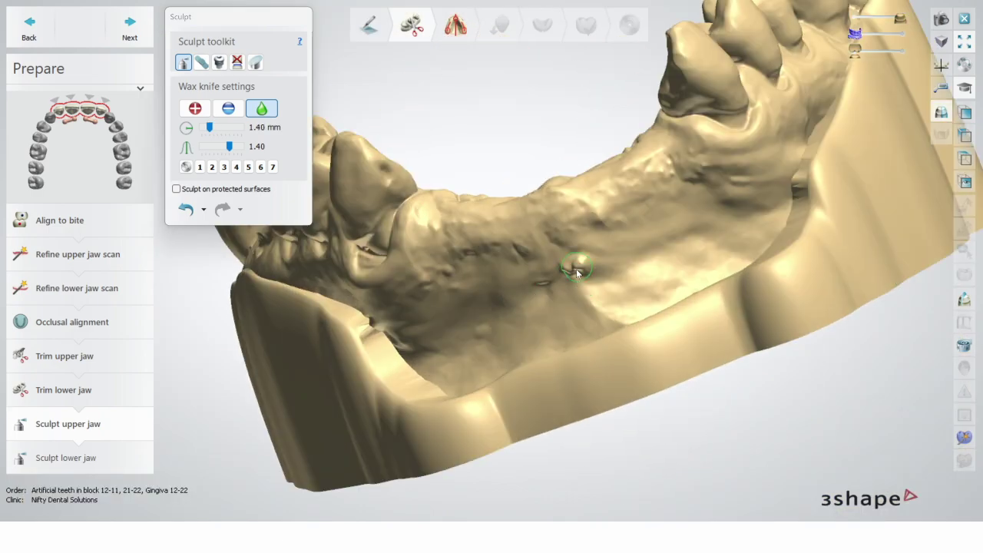
{"action": "scroll", "coordinate": [553, 283], "scroll_direction": "down", "scroll_amount": 6}
{"action": "right_click_drag", "start_coordinate": [553, 282], "coordinate": [614, 330]}
{"action": "left_click", "coordinate": [204, 209]}
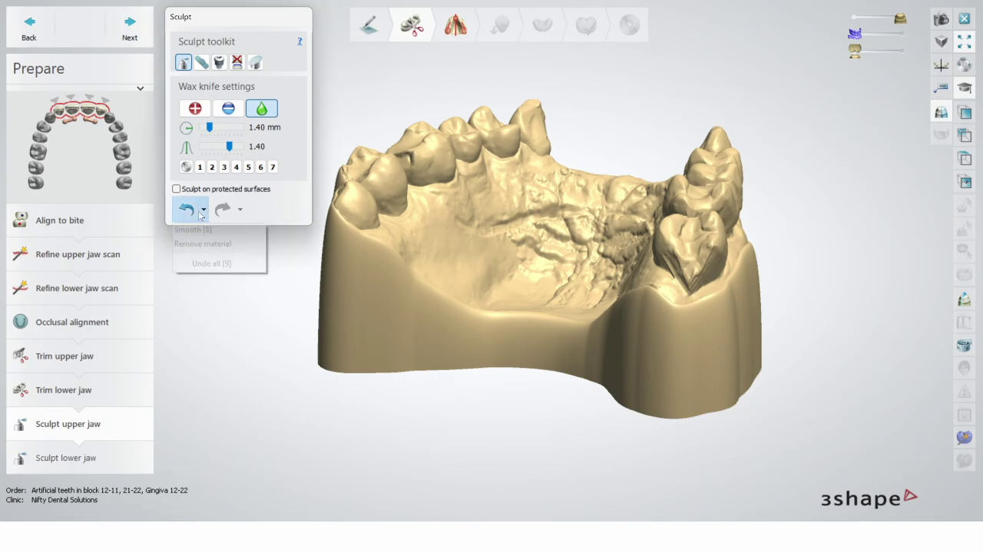
{"action": "left_click", "coordinate": [203, 266]}
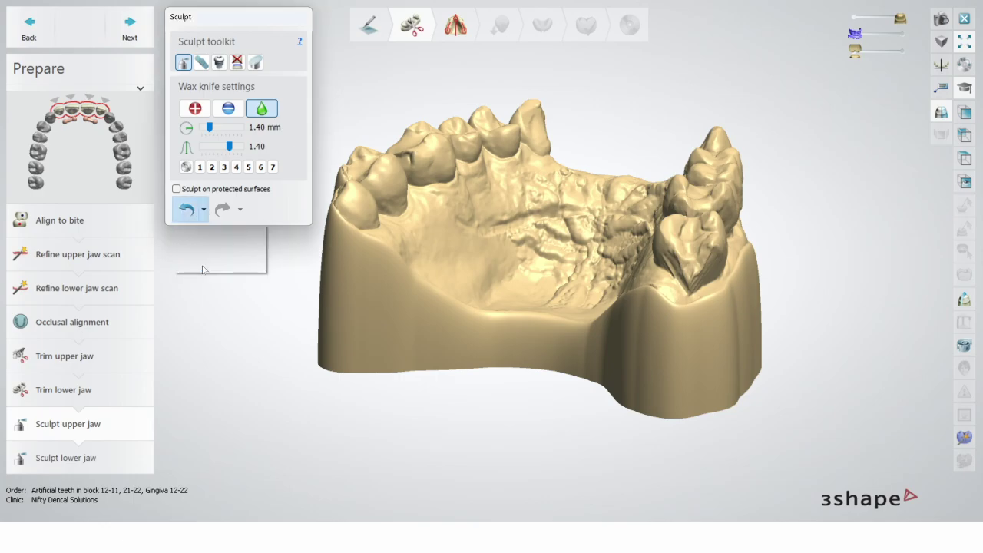
Remove the rearmost small pit beside the palate's midline with the Remove Artifacts tool at 0.92 mm
{"action": "right_click_drag", "start_coordinate": [517, 300], "coordinate": [529, 375]}
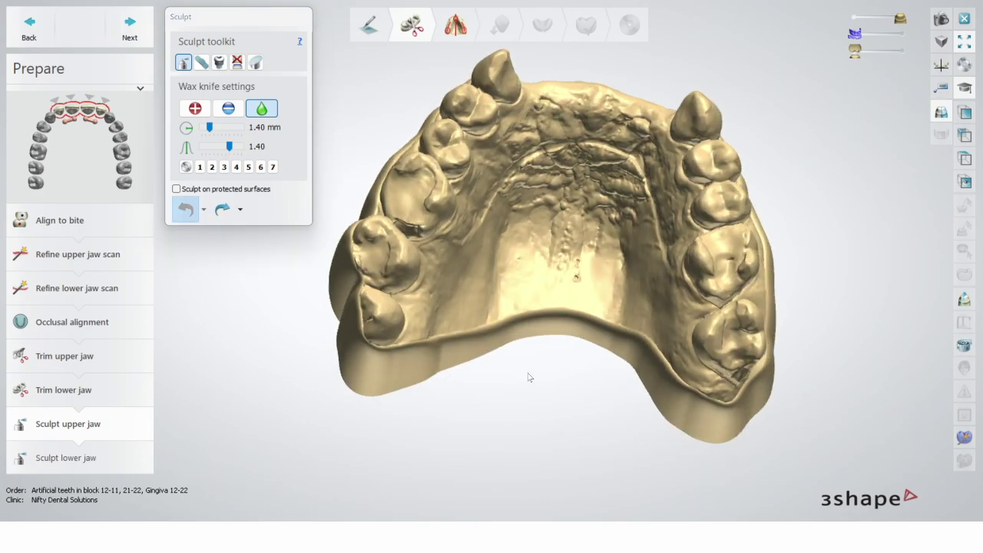
{"action": "right_click_drag", "start_coordinate": [516, 281], "coordinate": [551, 342]}
{"action": "scroll", "coordinate": [551, 342], "scroll_direction": "up", "scroll_amount": 2}
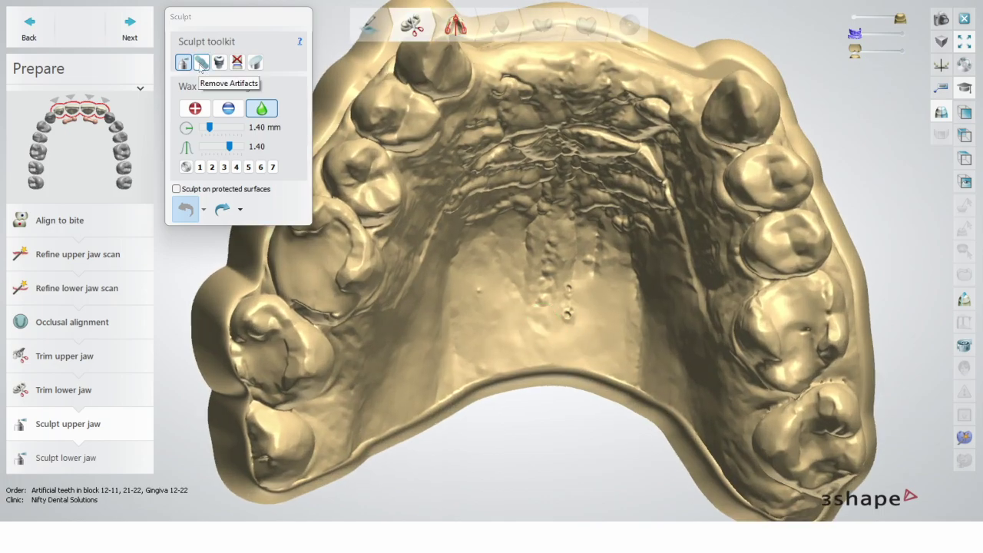
{"action": "left_click", "coordinate": [200, 64]}
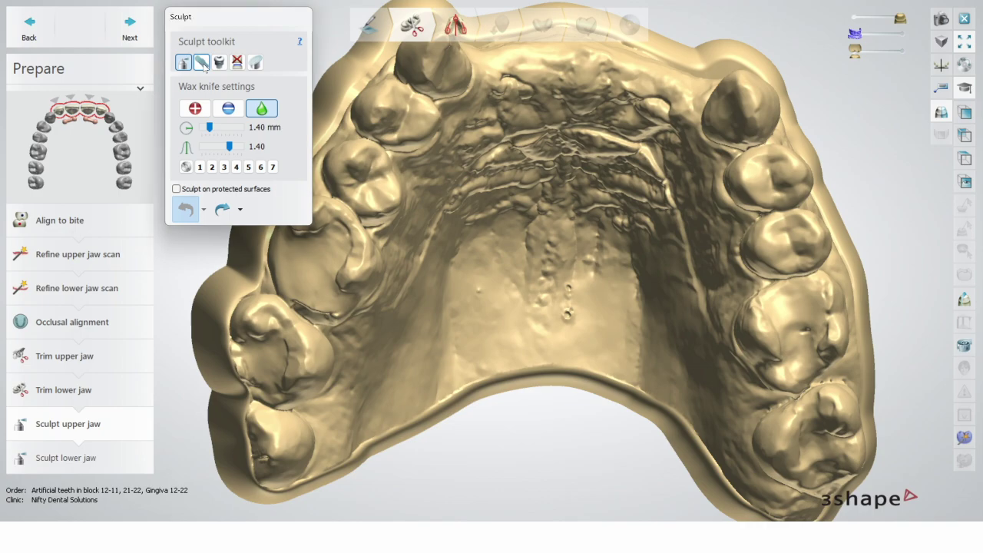
{"action": "scroll", "coordinate": [564, 319], "scroll_direction": "up", "scroll_amount": 3}
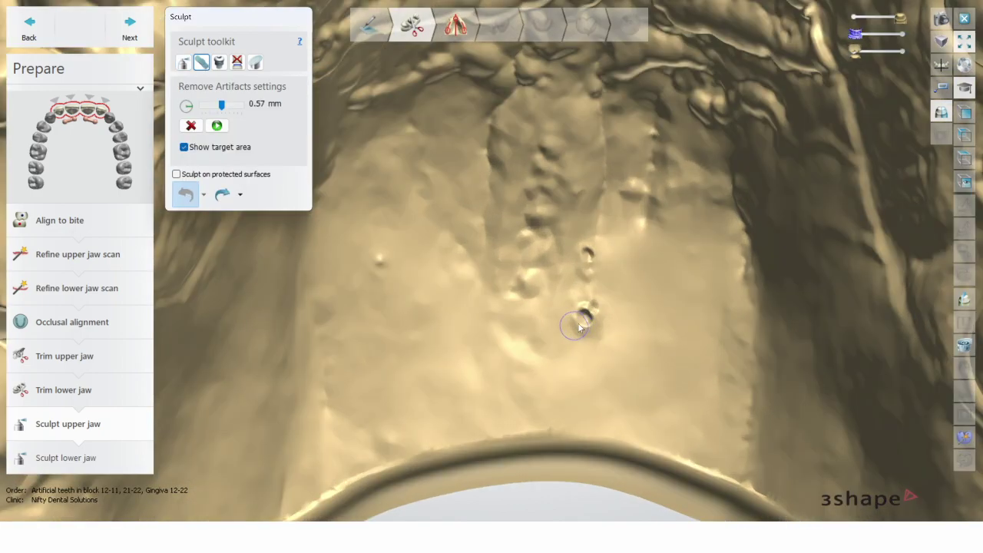
{"action": "scroll", "coordinate": [585, 322], "scroll_direction": "up", "scroll_amount": 5, "text": "ctrl"}
{"action": "left_click", "coordinate": [585, 315]}
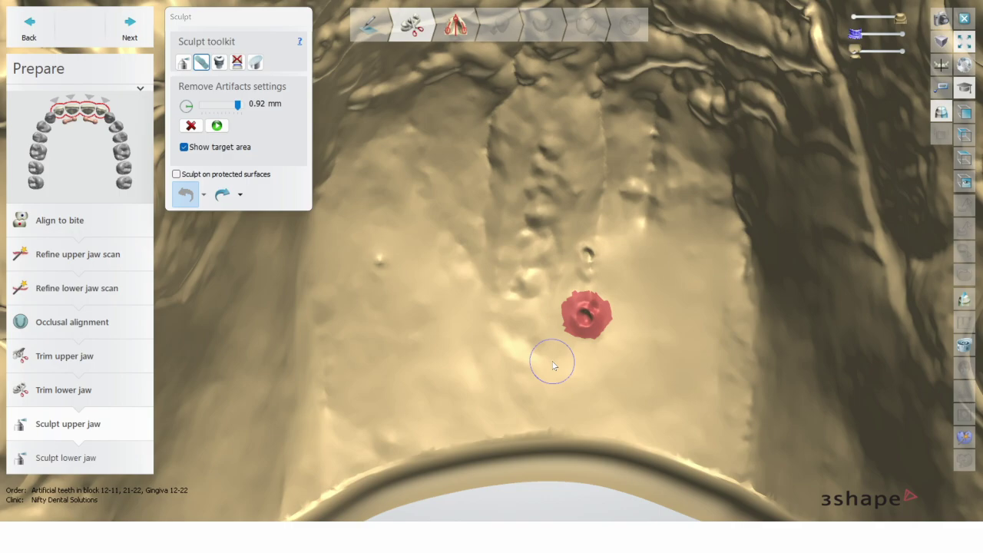
{"action": "left_click", "coordinate": [218, 126]}
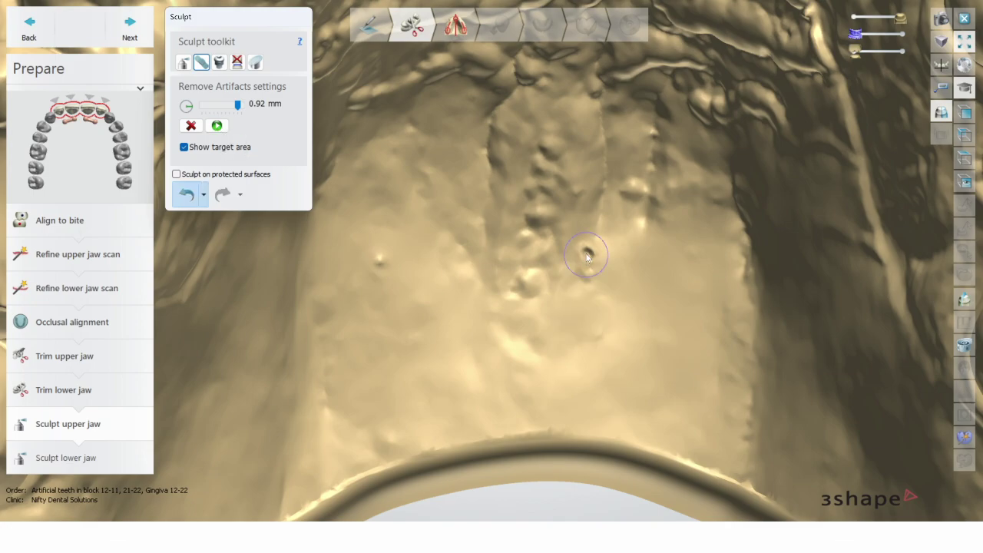
Remove the remaining small pit beside the palate's midline and the isolated bump on the palate as artifacts
{"action": "left_click", "coordinate": [587, 255]}
{"action": "left_click", "coordinate": [218, 126]}
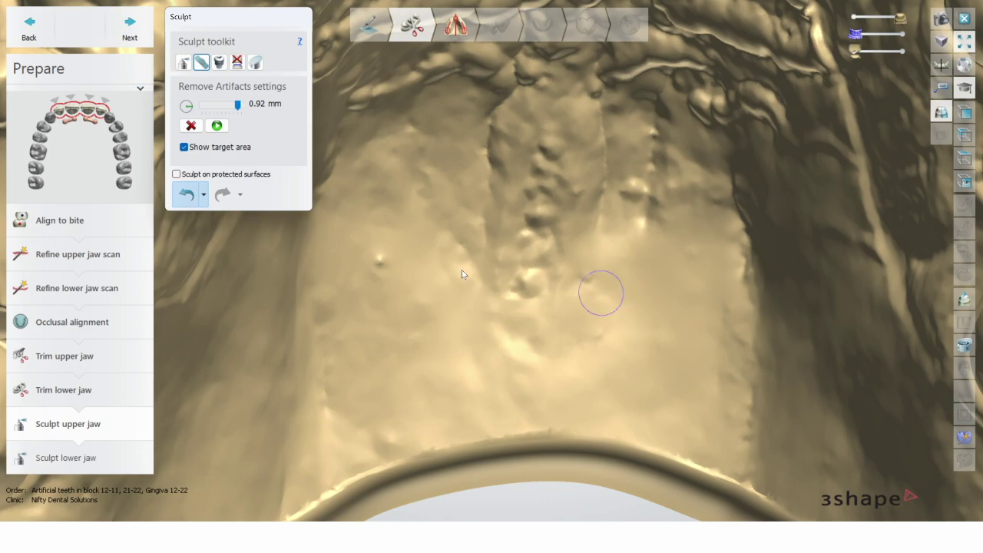
{"action": "left_click", "coordinate": [377, 263]}
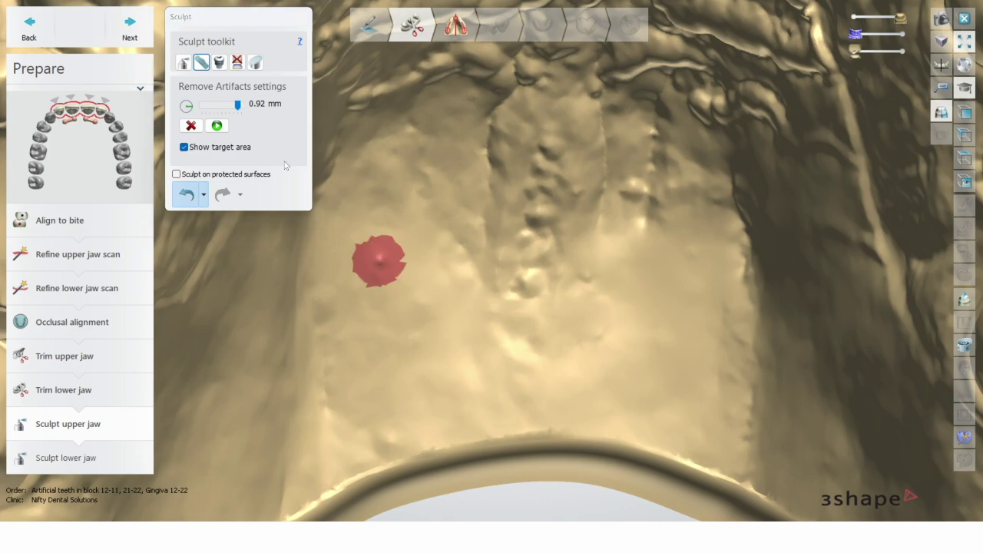
{"action": "left_click", "coordinate": [216, 124]}
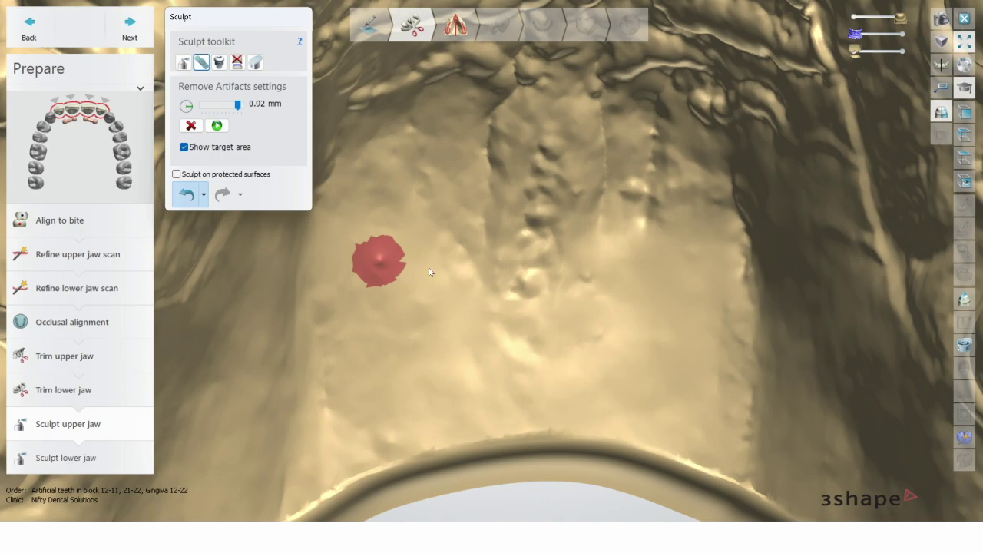
{"action": "scroll", "coordinate": [429, 269], "scroll_direction": "down", "scroll_amount": 5}
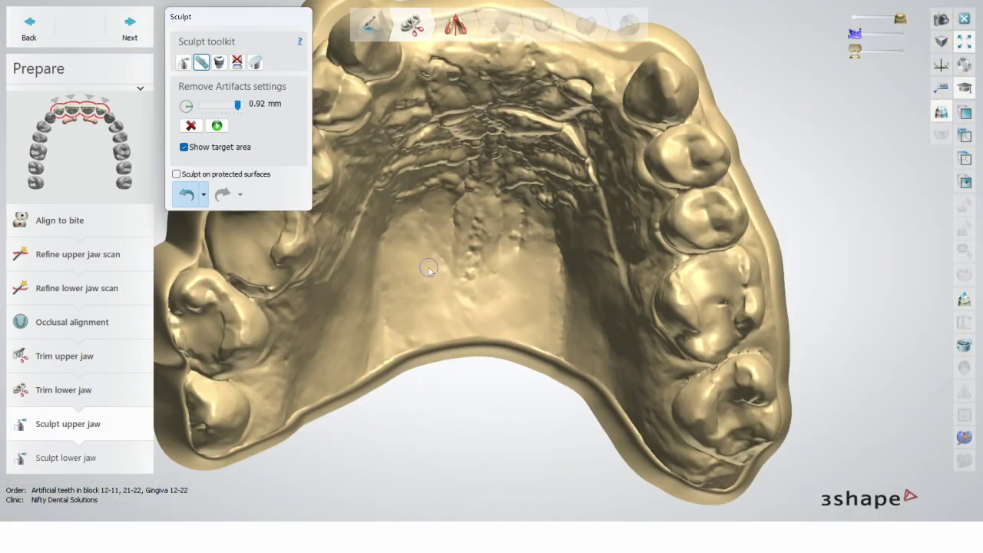
Remove the small pit in the middle of the chewing surface of the molar behind the premolars as an artifact
{"action": "right_click_drag", "start_coordinate": [429, 269], "coordinate": [527, 284]}
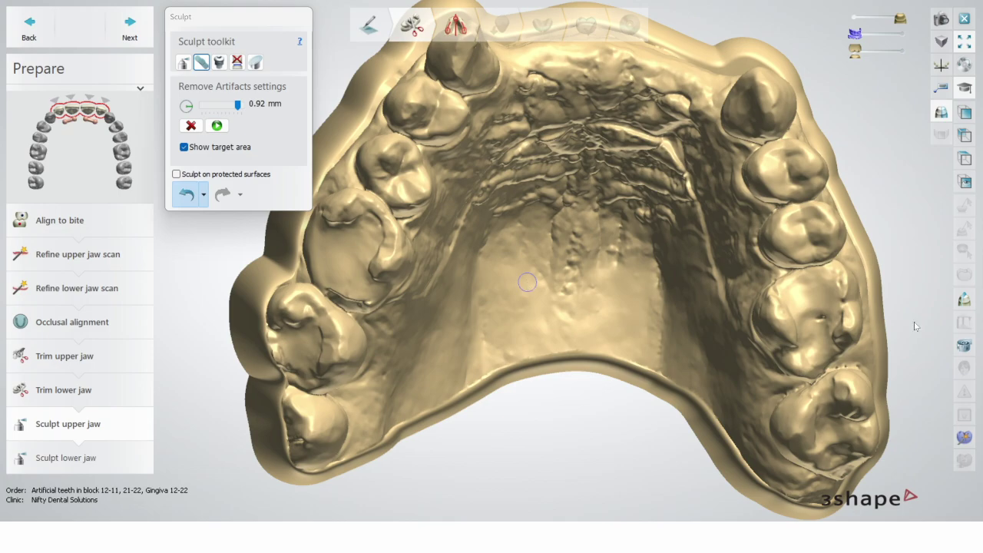
{"action": "right_click_drag", "start_coordinate": [817, 323], "coordinate": [816, 317]}
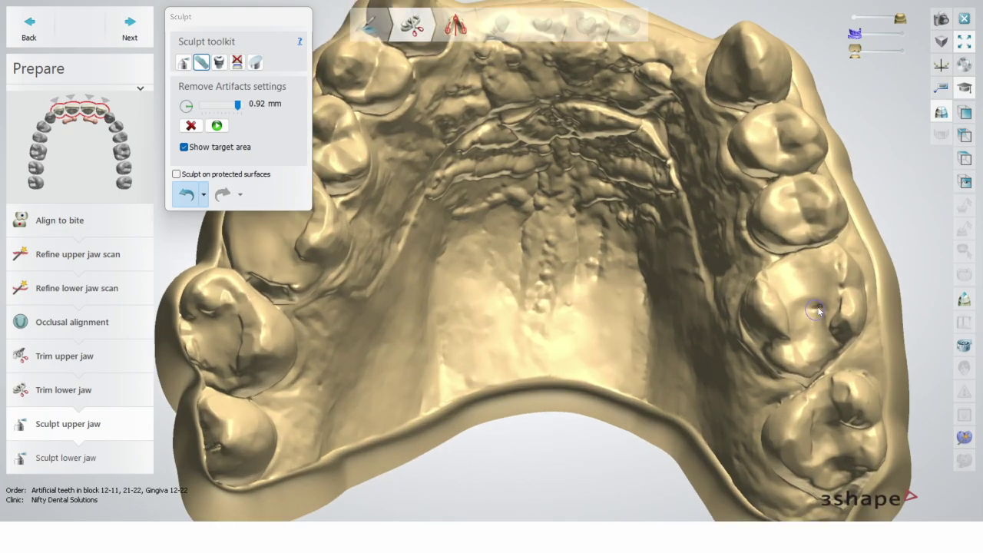
{"action": "scroll", "coordinate": [817, 313], "scroll_direction": "up", "scroll_amount": 3}
{"action": "left_click", "coordinate": [817, 308]}
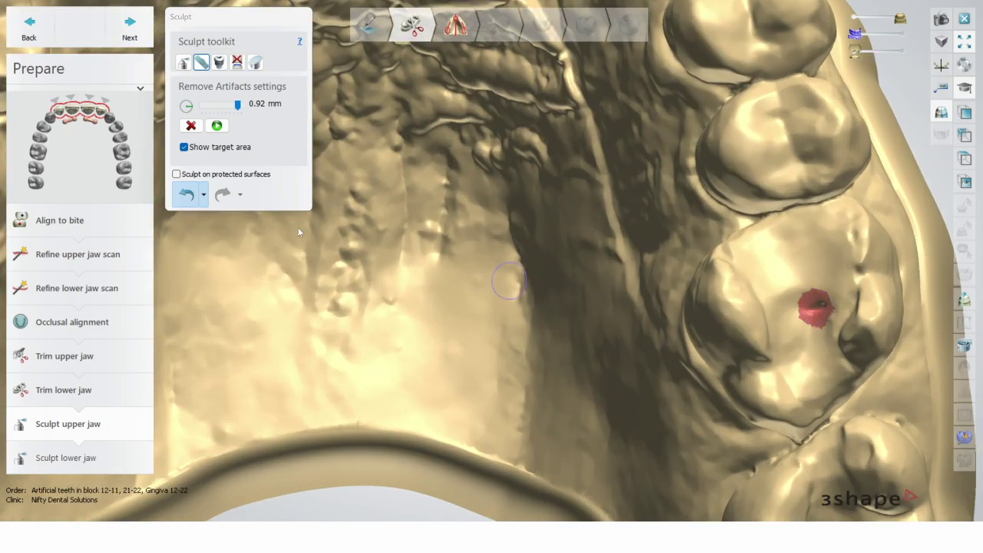
{"action": "left_click", "coordinate": [218, 126]}
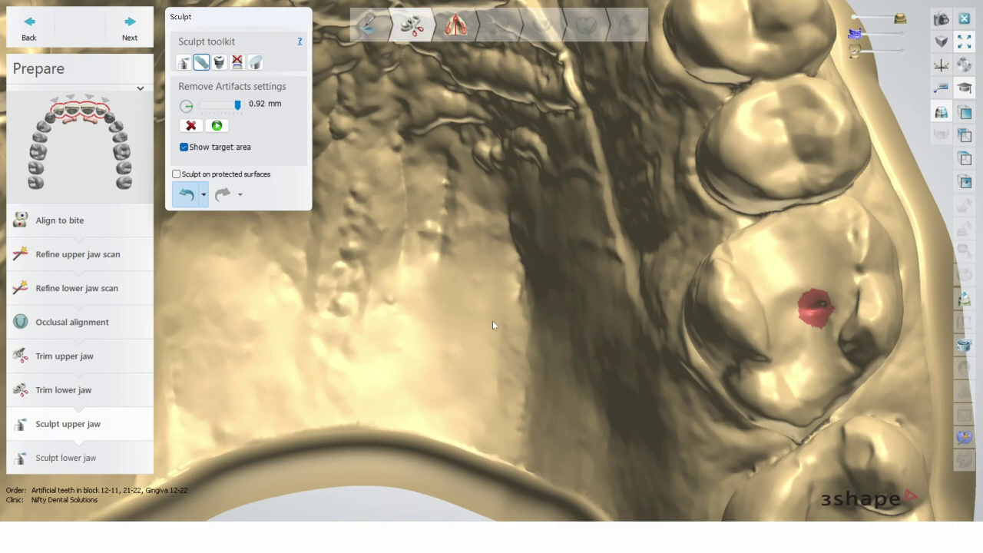
{"action": "scroll", "coordinate": [492, 320], "scroll_direction": "down", "scroll_amount": 5}
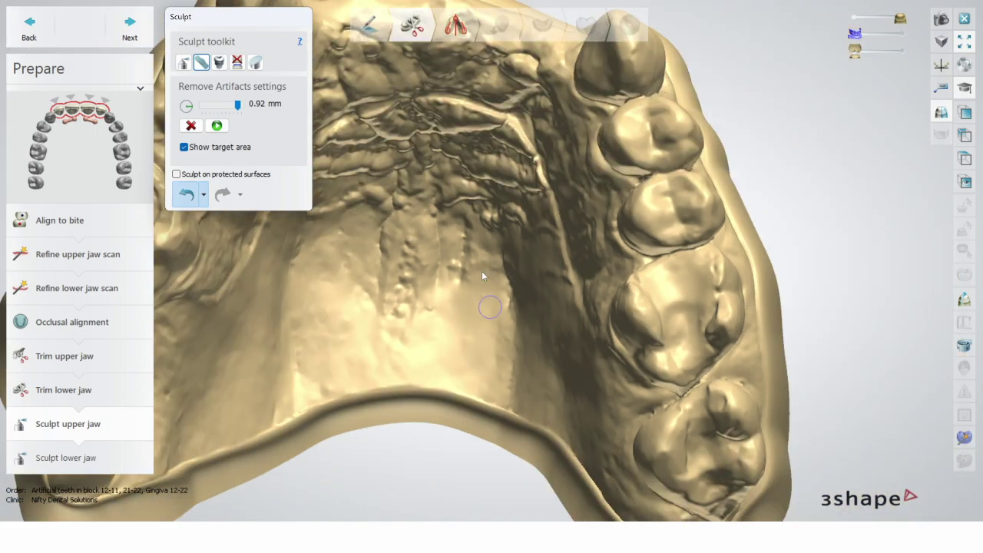
Remove the bump on the front gum above the missing incisors with Remove Artifacts at 1.00 mm
{"action": "right_click_drag", "start_coordinate": [485, 293], "coordinate": [475, 407]}
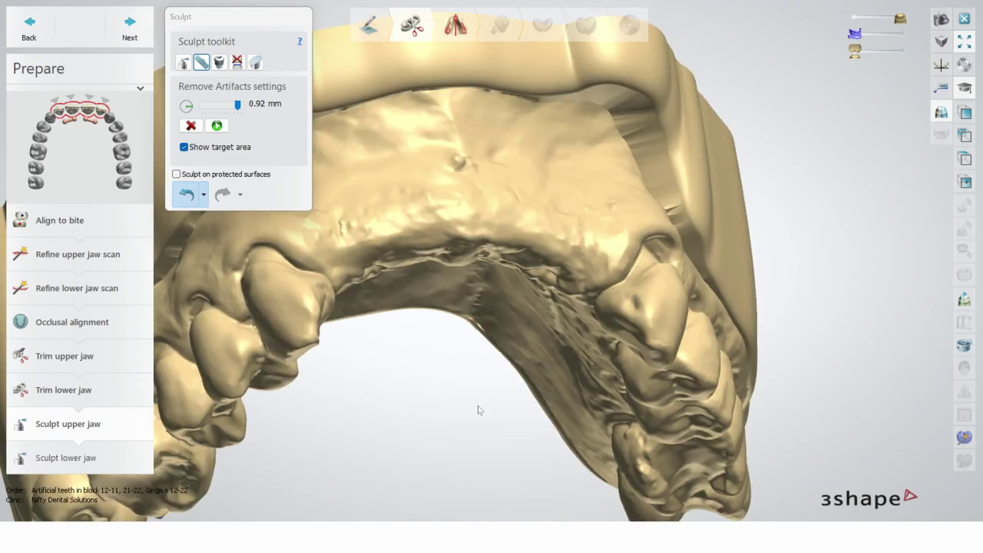
{"action": "scroll", "coordinate": [468, 192], "scroll_direction": "up", "scroll_amount": 5}
{"action": "scroll", "coordinate": [459, 204], "scroll_direction": "up", "scroll_amount": 2, "text": "ctrl"}
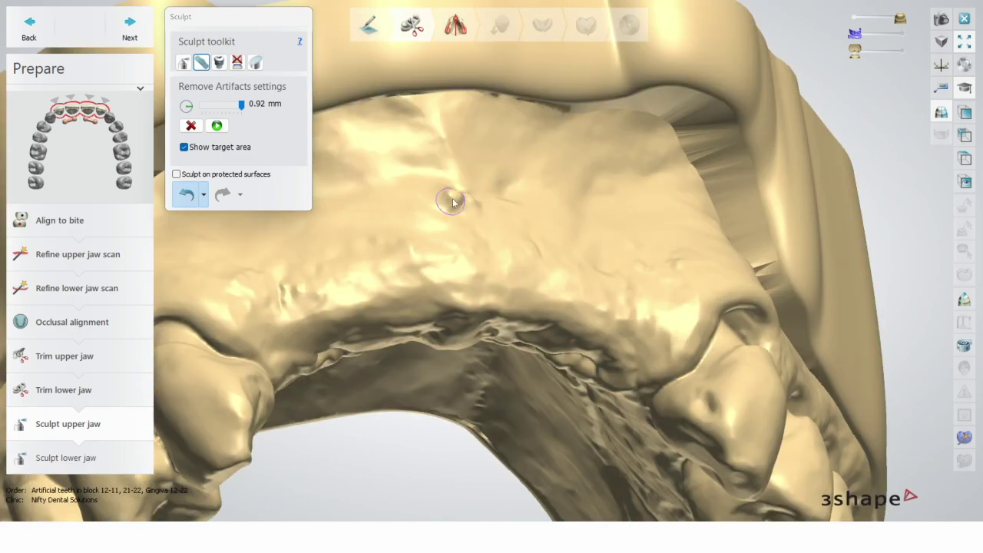
{"action": "left_click_drag", "start_coordinate": [454, 204], "coordinate": [443, 204]}
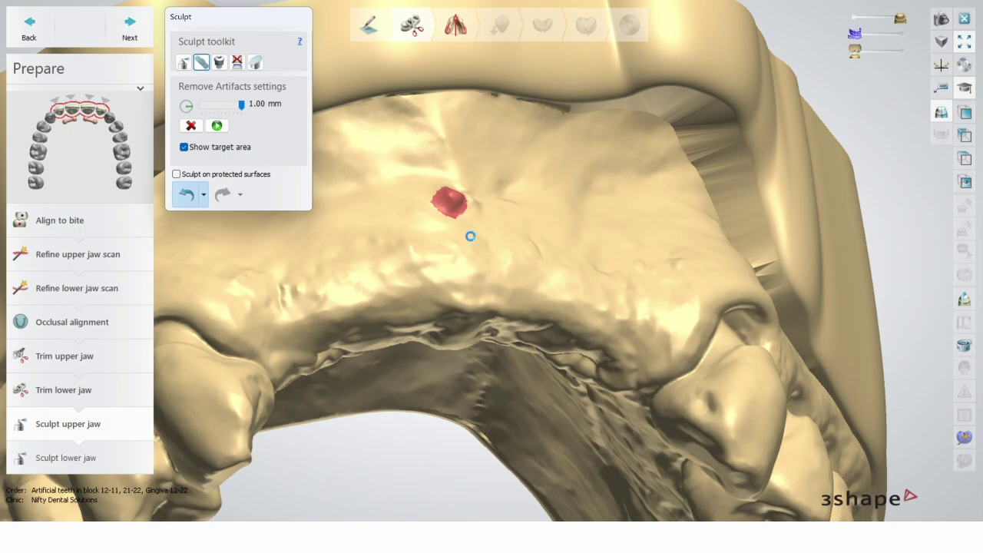
{"action": "scroll", "coordinate": [606, 299], "scroll_direction": "down", "scroll_amount": 5}
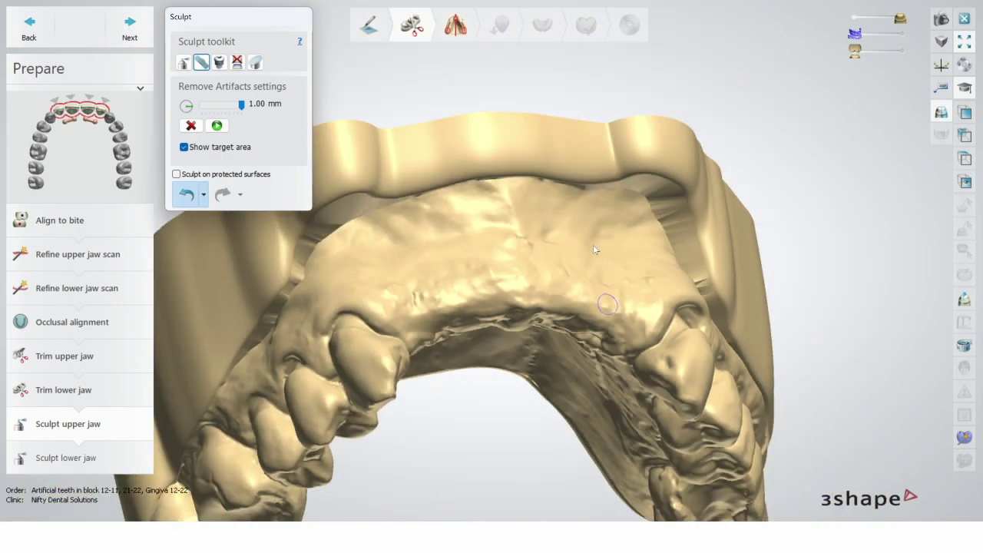
Finish sculpting the upper jaw, inspect the lower jaw without editing it, and proceed to the occlusal plane stage of Model analysis
{"action": "right_click_drag", "start_coordinate": [573, 228], "coordinate": [571, 202]}
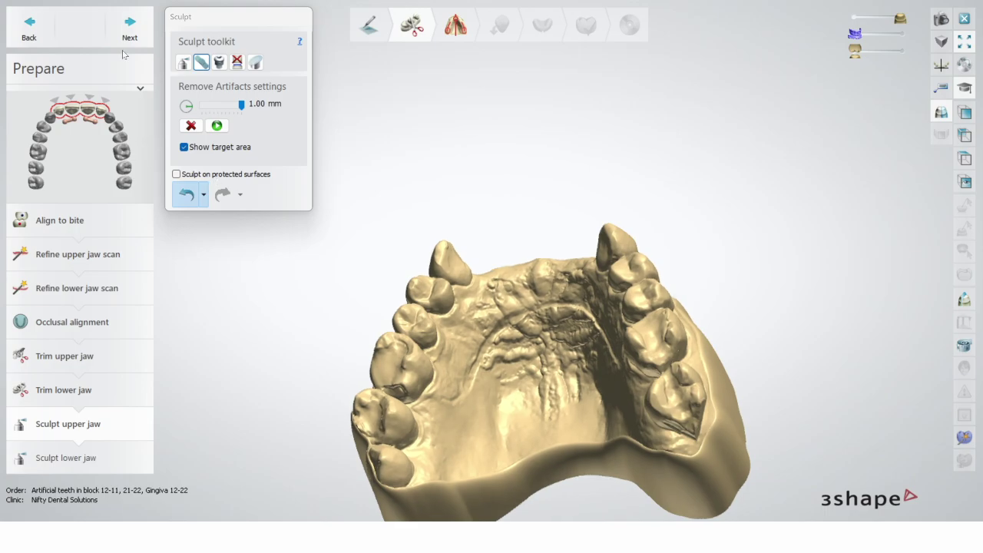
{"action": "left_click", "coordinate": [130, 27]}
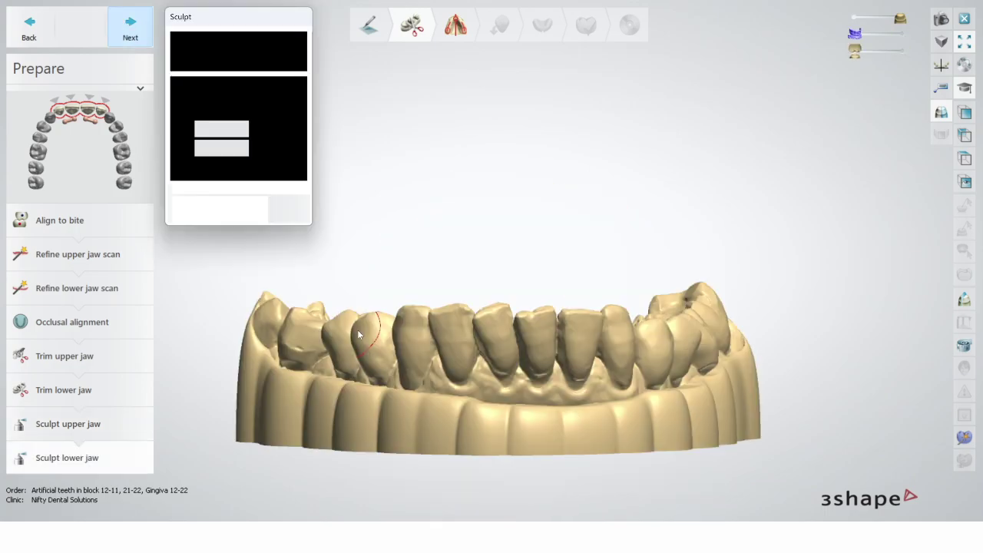
{"action": "mouse_move", "coordinate": [519, 291]}
{"action": "right_mouse_down"}
{"action": "mouse_move", "coordinate": [528, 268]}
{"action": "mouse_move", "coordinate": [514, 316]}
{"action": "mouse_move", "coordinate": [512, 300]}
{"action": "right_mouse_up"}
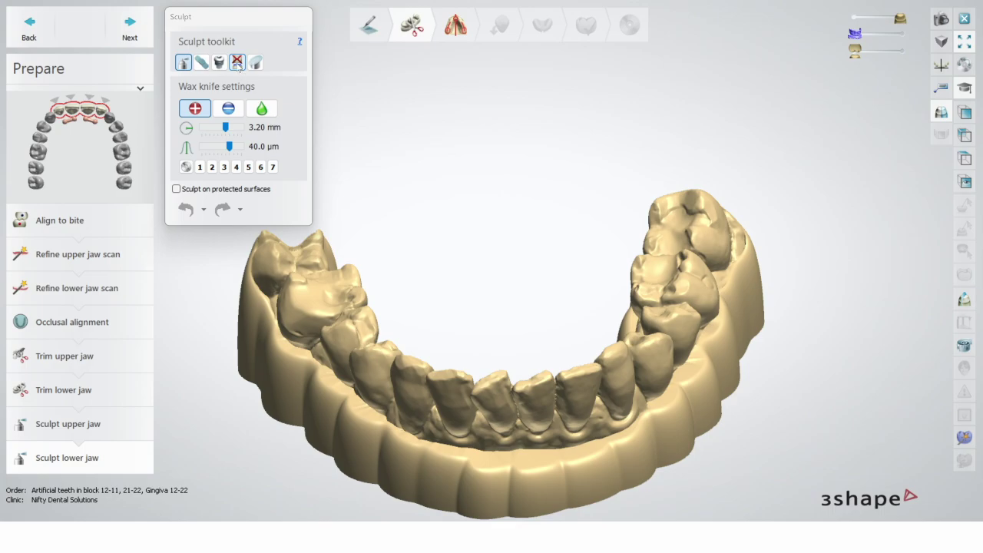
{"action": "mouse_move", "coordinate": [506, 249]}
{"action": "right_mouse_down"}
{"action": "mouse_move", "coordinate": [530, 240]}
{"action": "mouse_move", "coordinate": [515, 245]}
{"action": "right_mouse_up"}
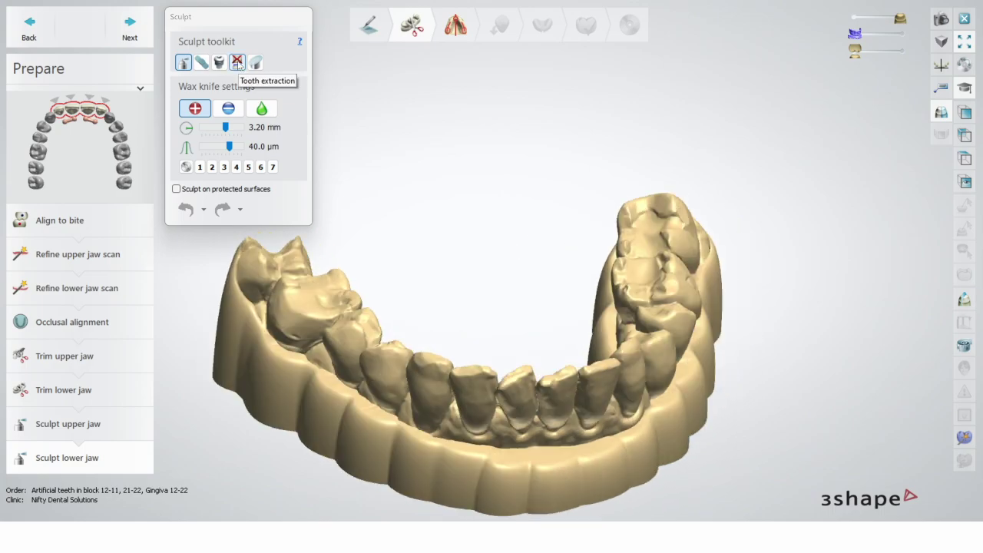
{"action": "left_click", "coordinate": [130, 24]}
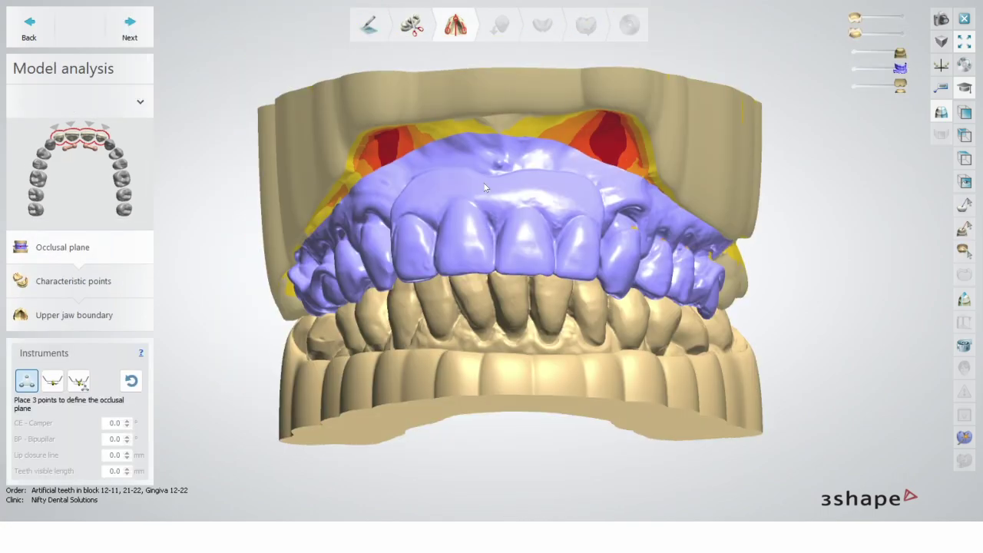
Compare the wax rim scan with the upper model by making it semi-transparent, and restore its full opacity
{"action": "right_click_drag", "start_coordinate": [652, 262], "coordinate": [706, 256]}
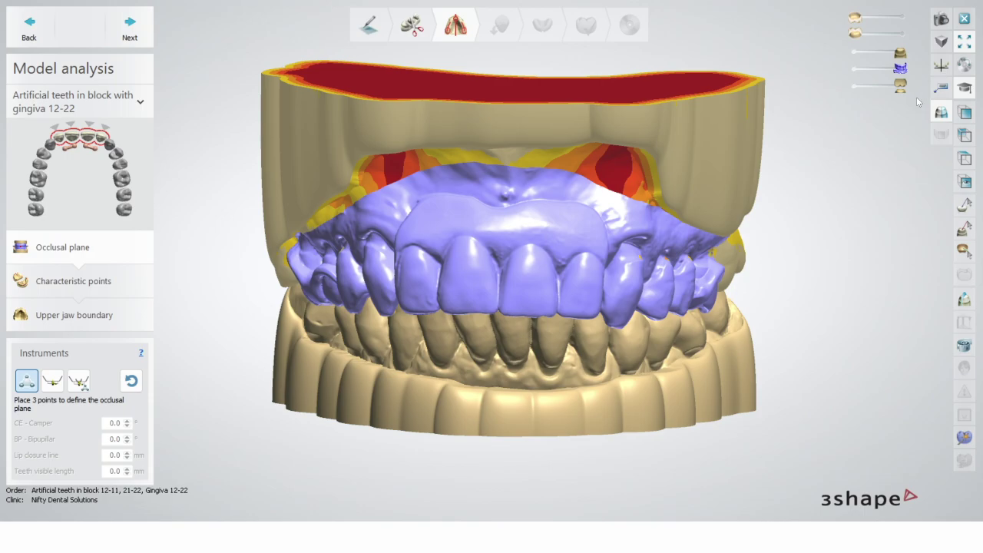
{"action": "left_click_drag", "start_coordinate": [860, 68], "coordinate": [878, 73]}
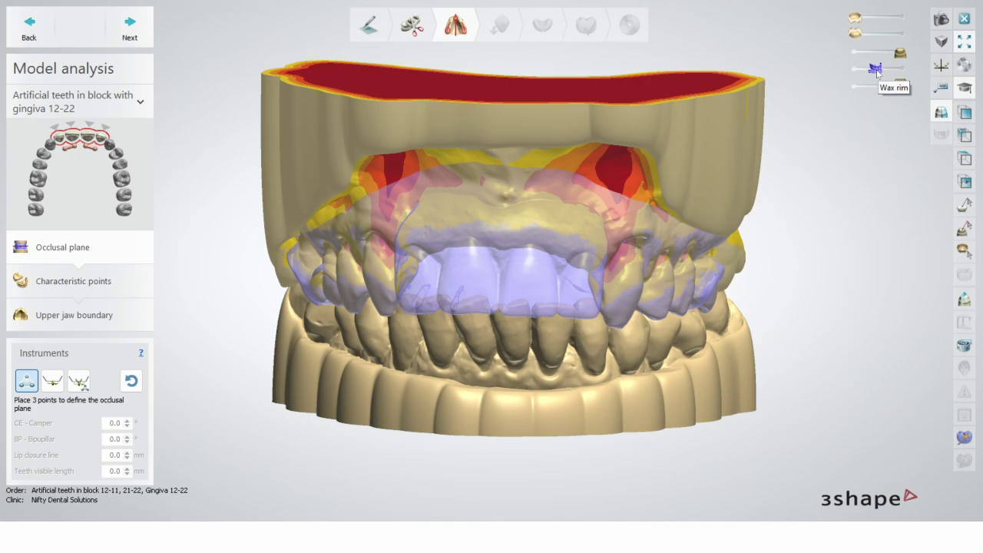
{"action": "left_click_drag", "start_coordinate": [877, 72], "coordinate": [909, 77]}
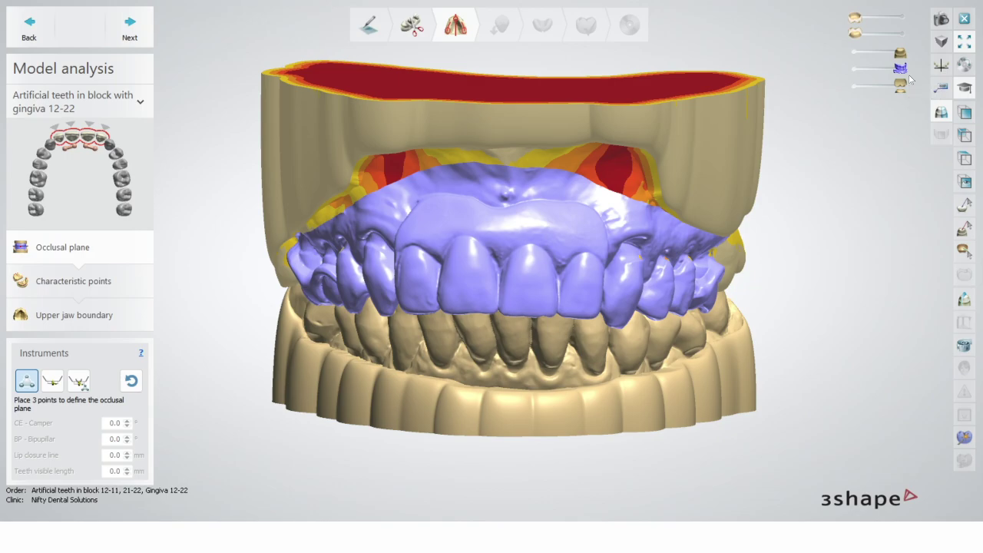
{"action": "right_click_drag", "start_coordinate": [641, 146], "coordinate": [632, 154]}
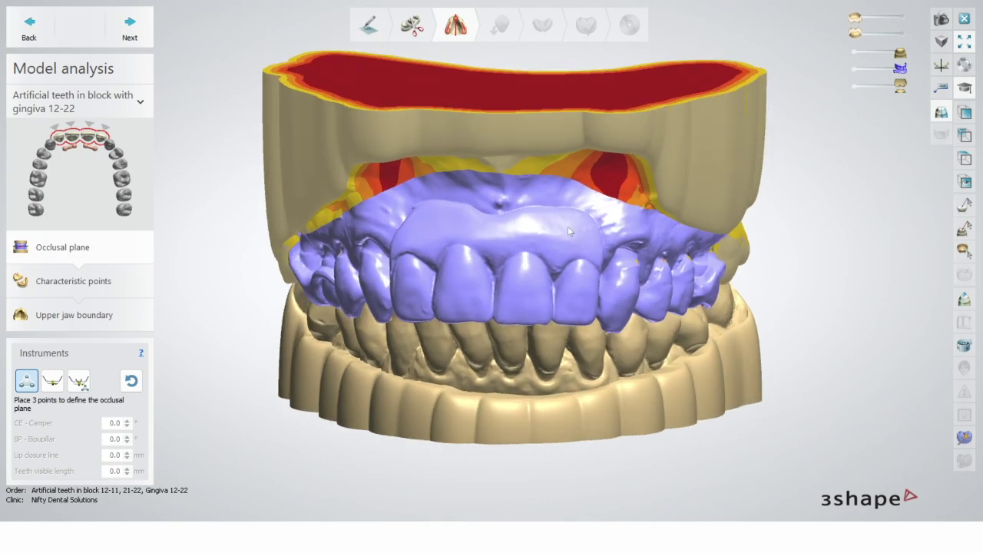
{"action": "right_click_drag", "start_coordinate": [569, 231], "coordinate": [502, 239]}
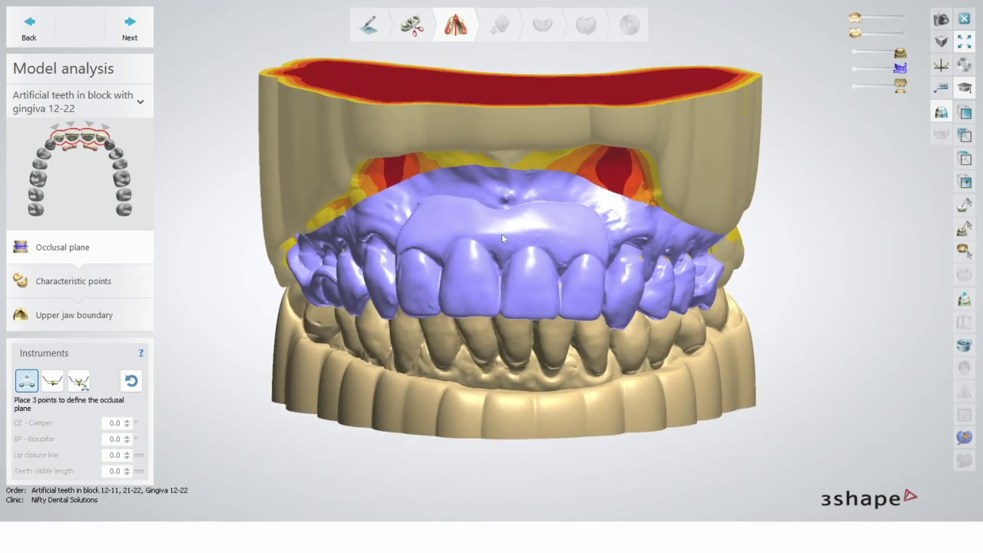
Hide the lower jaw and show the wax rim's front teeth close up from the front
{"action": "left_click", "coordinate": [852, 87]}
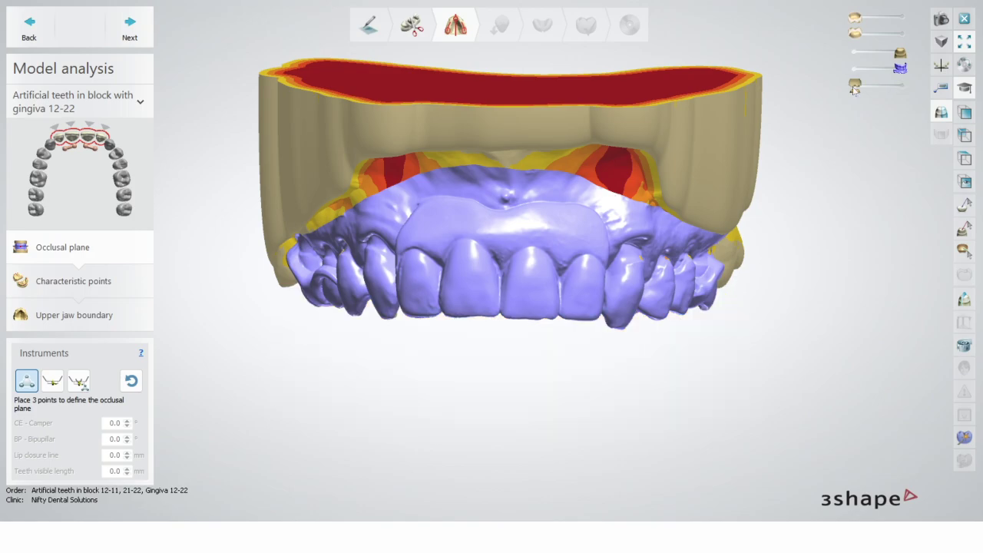
{"action": "right_click_drag", "start_coordinate": [802, 165], "coordinate": [770, 37]}
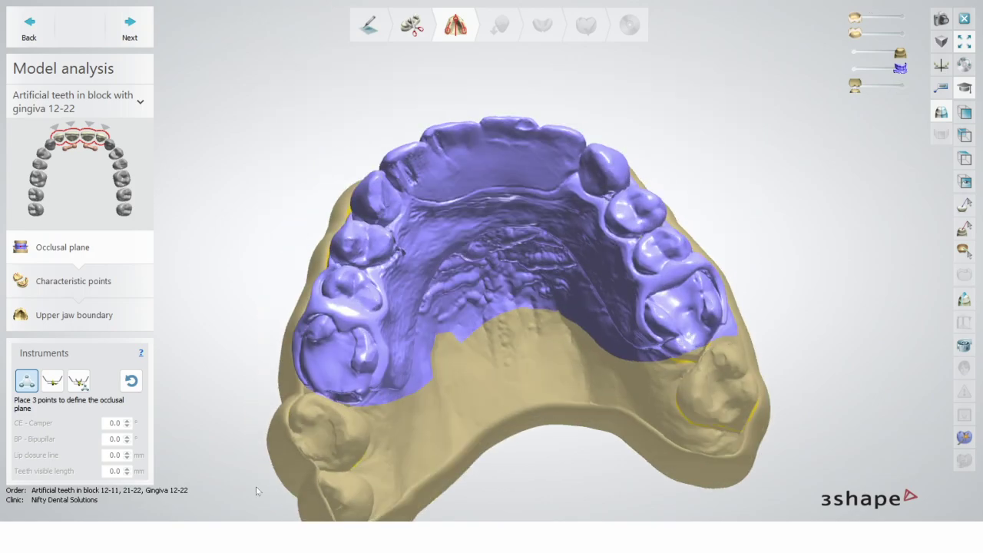
{"action": "right_click_drag", "start_coordinate": [486, 316], "coordinate": [507, 397]}
{"action": "scroll", "coordinate": [501, 290], "scroll_direction": "up", "scroll_amount": 5}
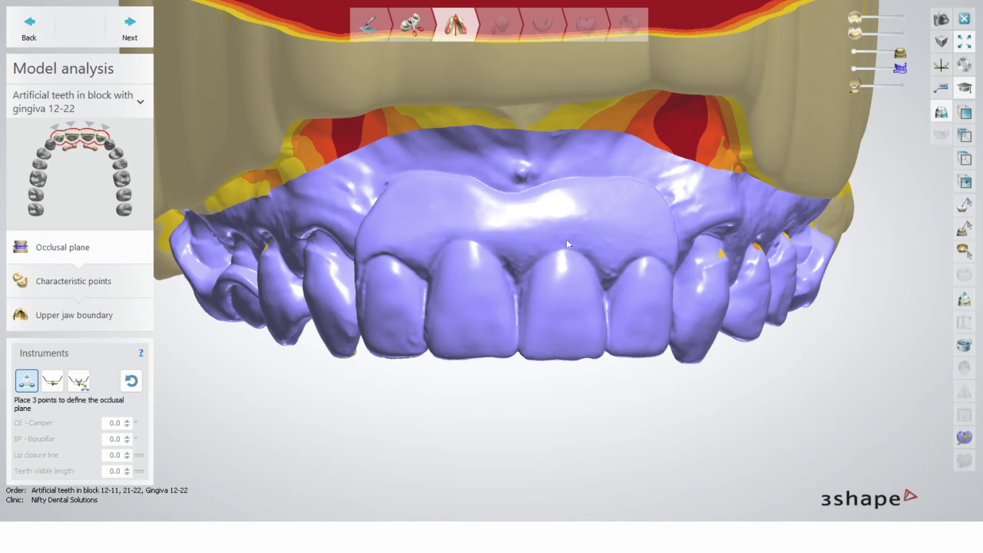
Hide the upper model and view the wax rim scan alone at full opacity from the occlusal side
{"action": "right_click_drag", "start_coordinate": [566, 239], "coordinate": [443, 252]}
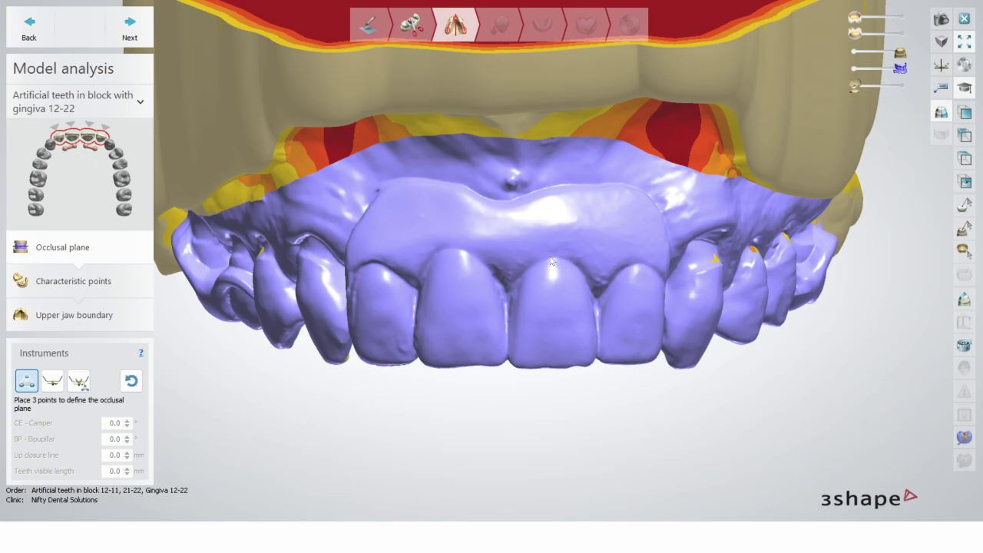
{"action": "scroll", "coordinate": [551, 262], "scroll_direction": "down", "scroll_amount": 2}
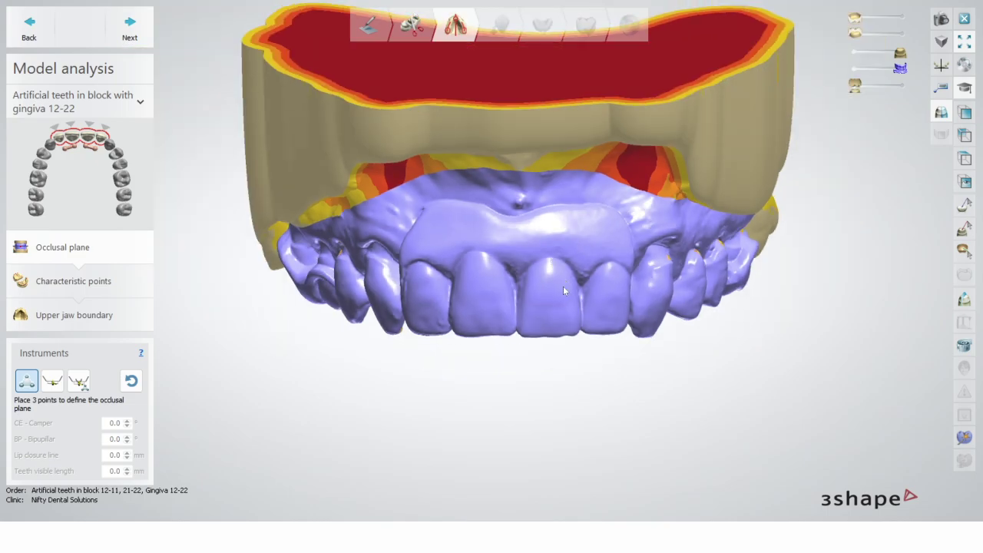
{"action": "right_click_drag", "start_coordinate": [583, 280], "coordinate": [729, 117]}
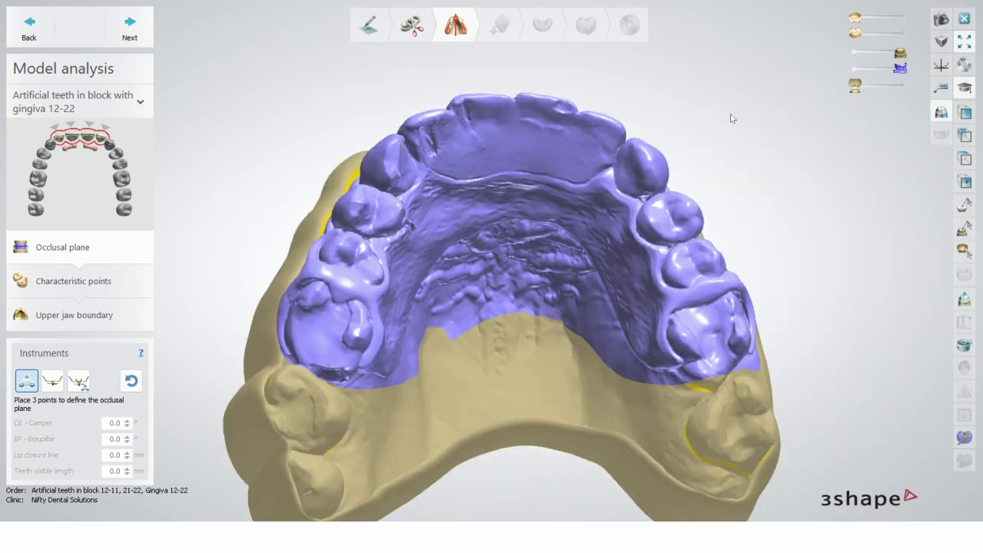
{"action": "left_click", "coordinate": [878, 68]}
{"action": "left_click", "coordinate": [868, 52]}
{"action": "left_click", "coordinate": [856, 53]}
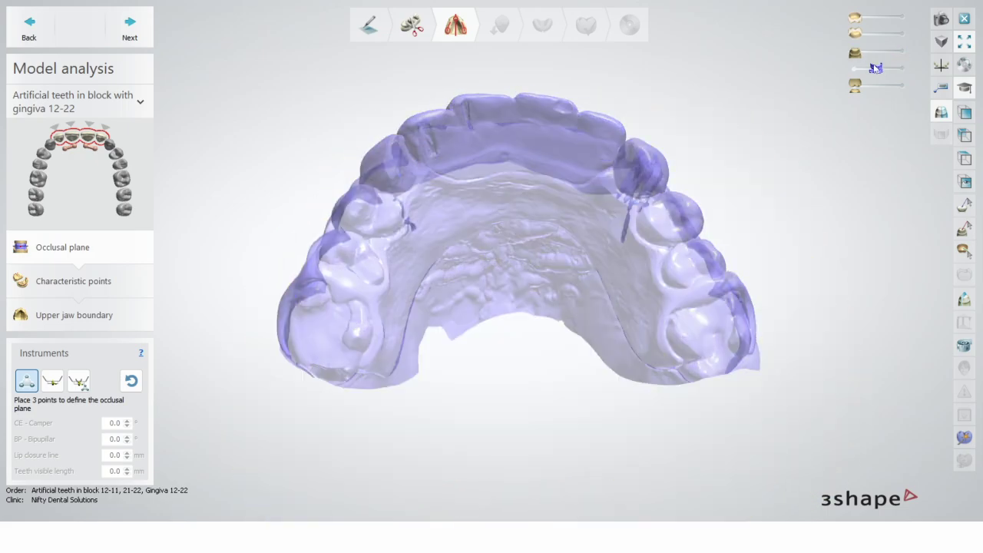
{"action": "left_click", "coordinate": [890, 70]}
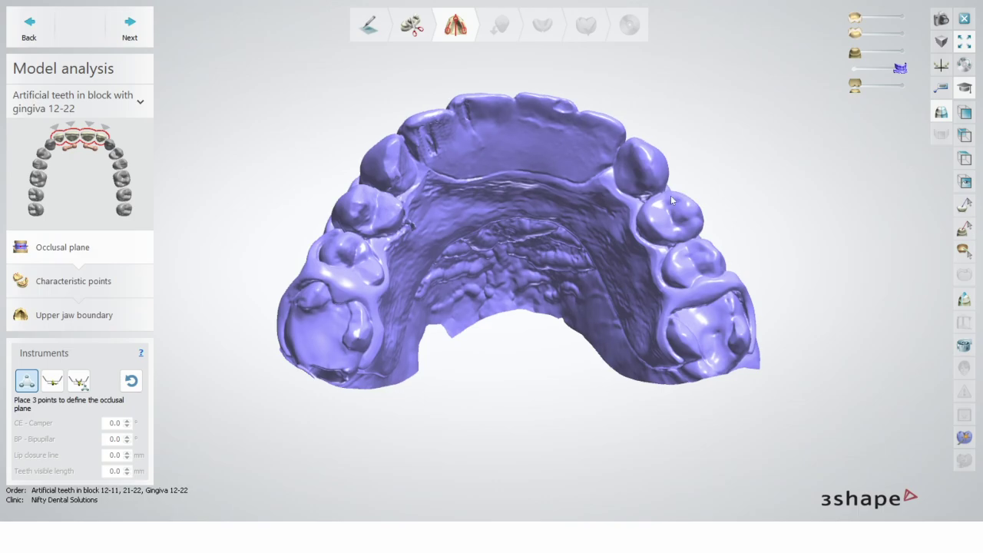
Examine the isolated wax rim's chewing surfaces and palate, and replace it with the upper model for comparison
{"action": "right_click_drag", "start_coordinate": [670, 195], "coordinate": [594, 219]}
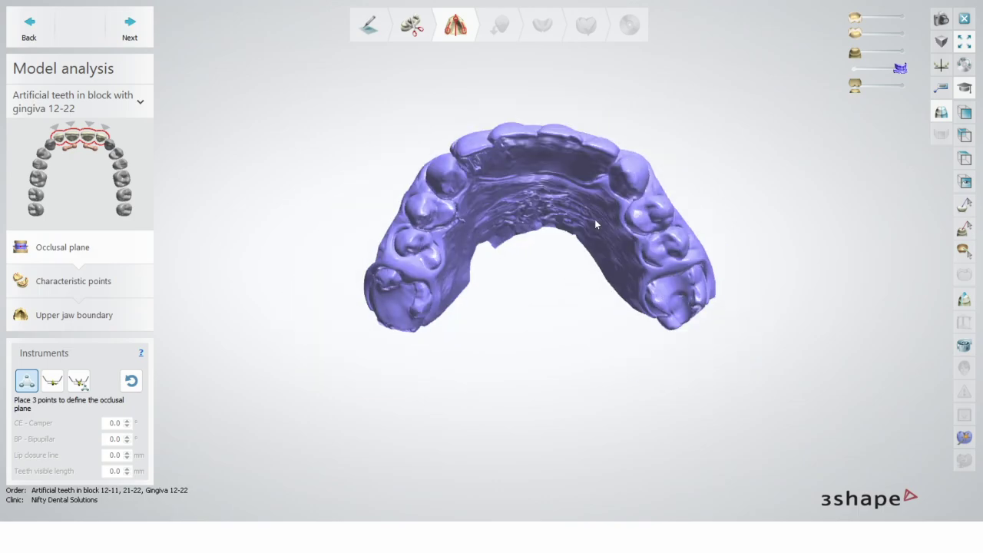
{"action": "right_click_drag", "start_coordinate": [588, 184], "coordinate": [562, 200]}
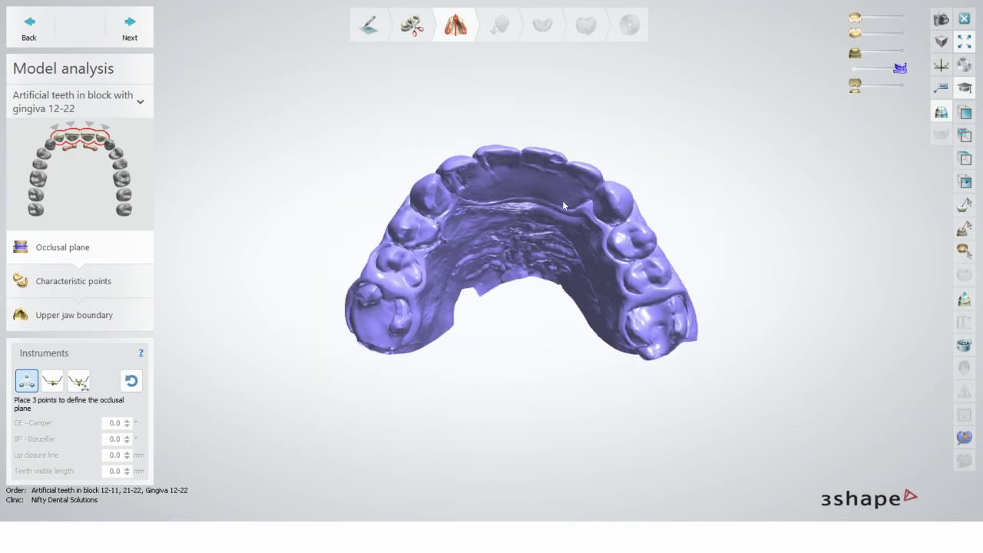
{"action": "scroll", "coordinate": [562, 200], "scroll_direction": "up", "scroll_amount": 3}
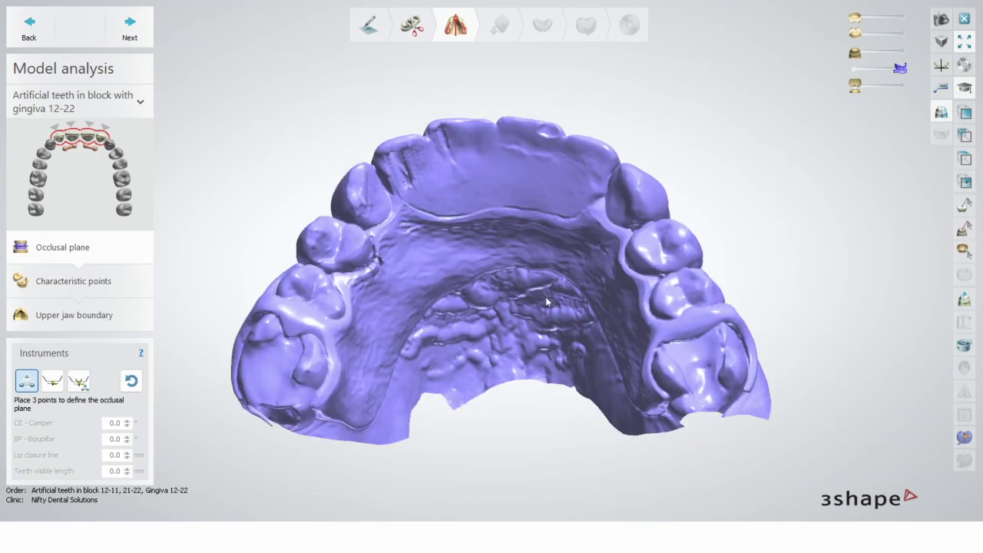
{"action": "right_click_drag", "start_coordinate": [546, 297], "coordinate": [452, 341]}
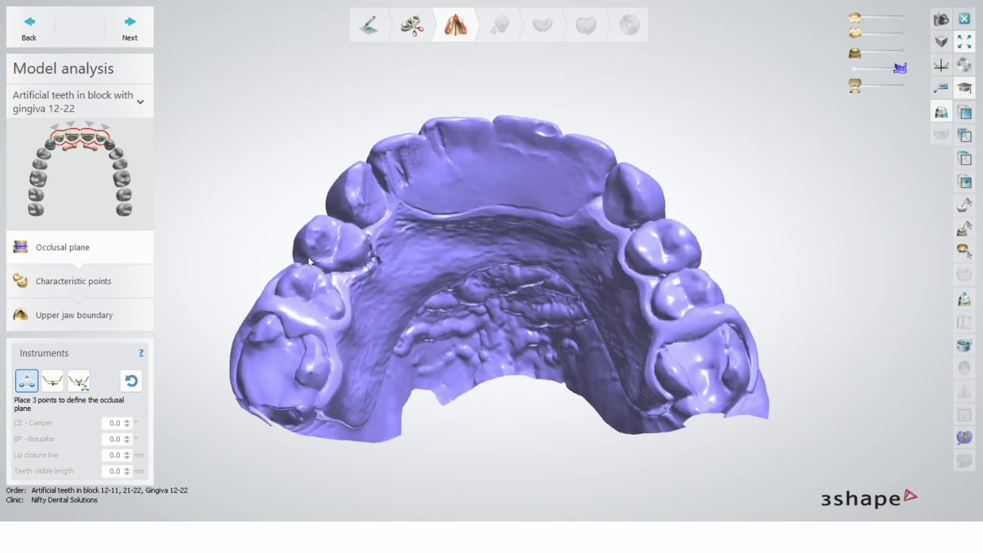
{"action": "right_click_drag", "start_coordinate": [309, 261], "coordinate": [361, 231]}
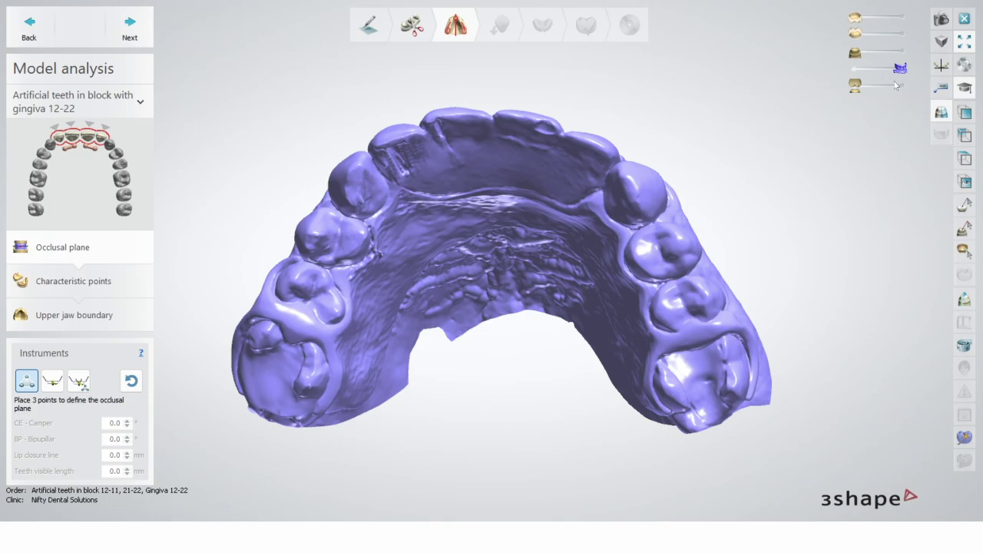
{"action": "left_click", "coordinate": [854, 69]}
{"action": "left_click", "coordinate": [900, 51]}
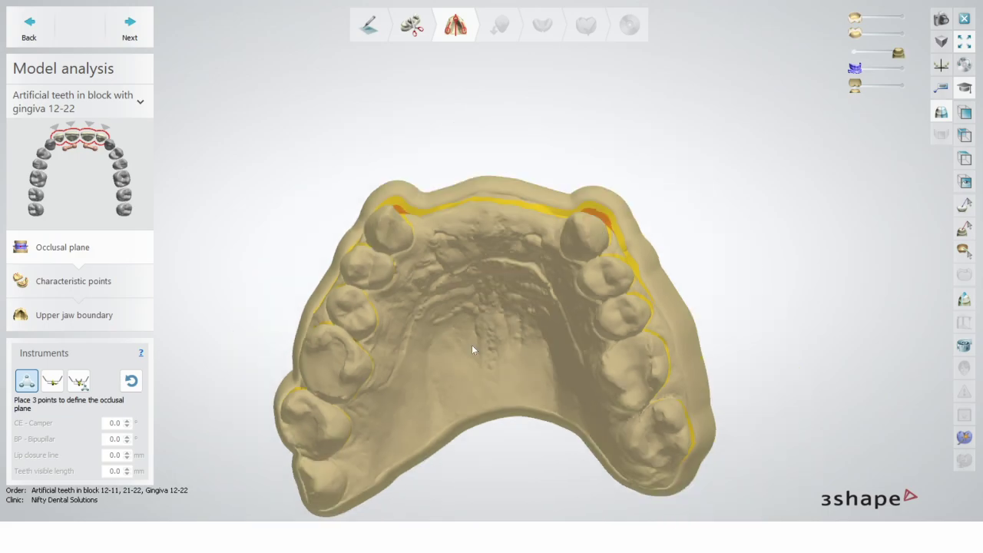
{"action": "right_click_drag", "start_coordinate": [471, 345], "coordinate": [497, 269]}
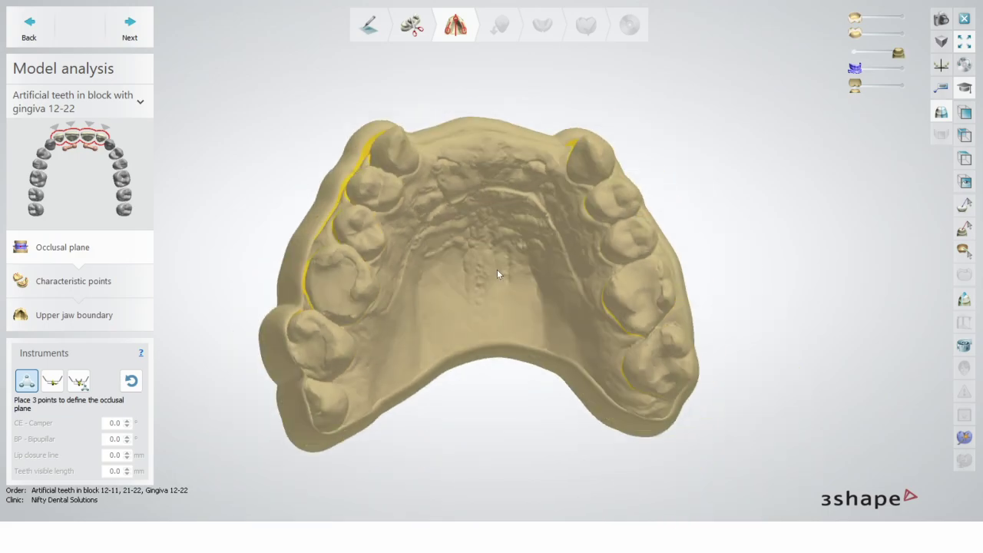
Bring back the wax rim, hide the upper model, and view the rim's bite against the lower jaw
{"action": "left_click", "coordinate": [902, 69]}
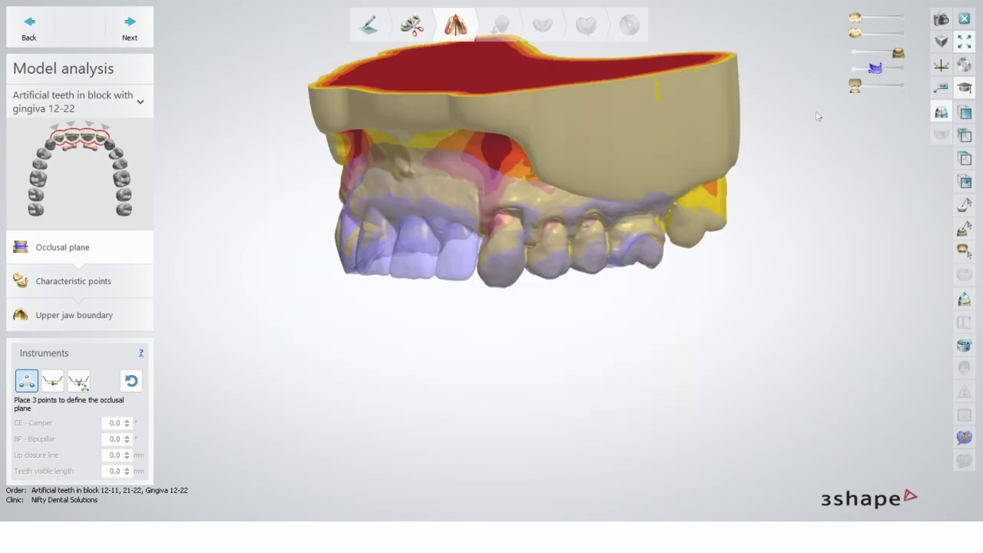
{"action": "left_click_drag", "start_coordinate": [897, 52], "coordinate": [851, 66]}
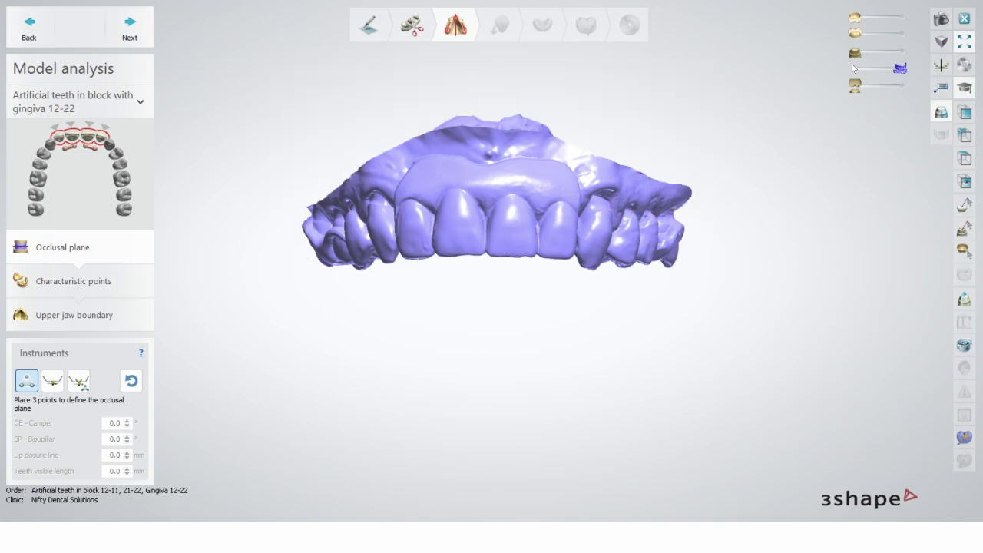
{"action": "left_click", "coordinate": [899, 87]}
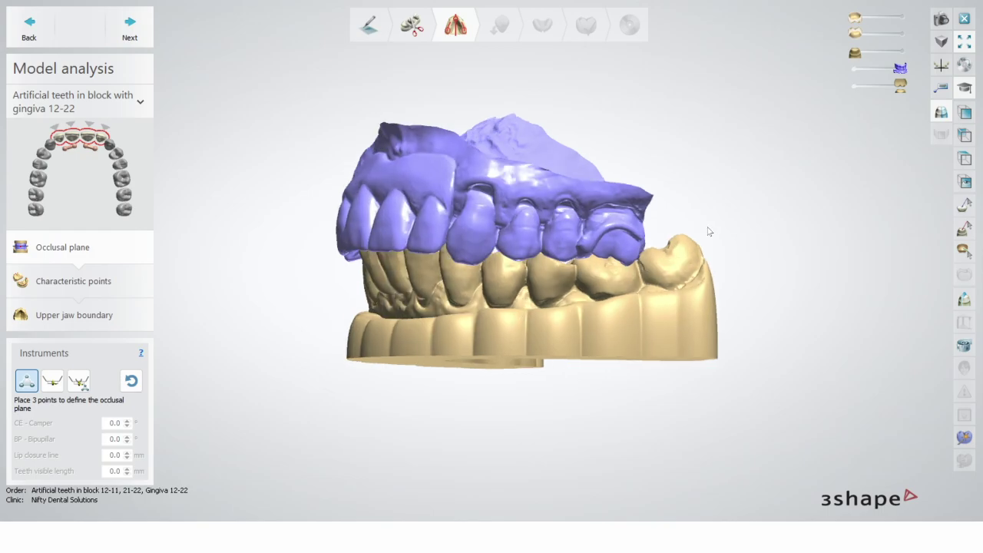
{"action": "right_click_drag", "start_coordinate": [725, 233], "coordinate": [649, 126]}
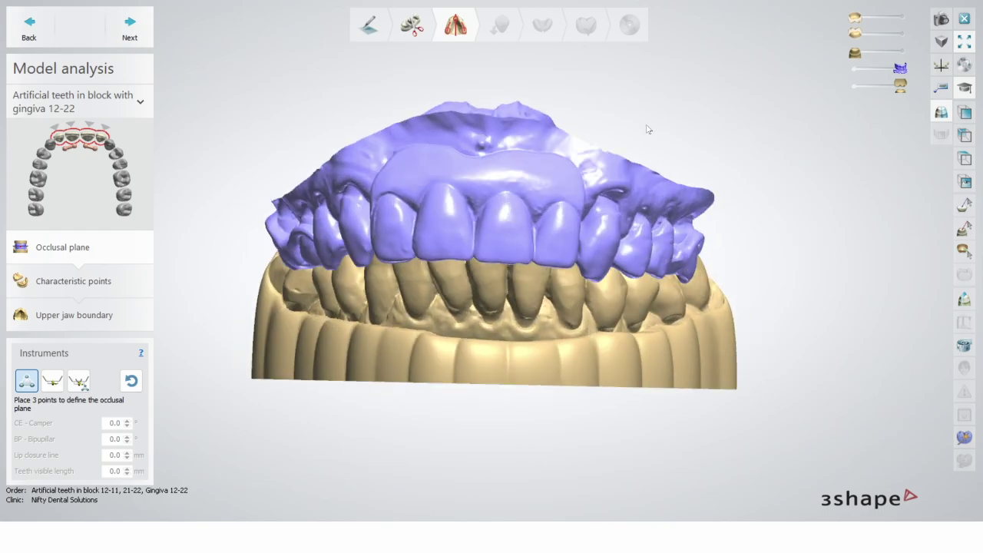
Compare the upper model through the semi-transparent wax rim above the lower jaw, and restore the rim's full opacity
{"action": "left_click", "coordinate": [876, 69]}
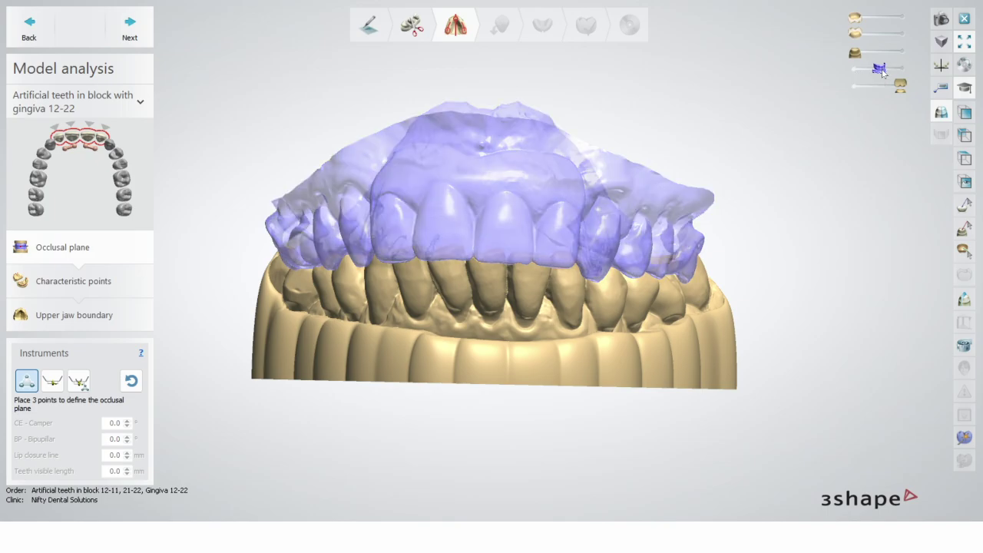
{"action": "left_click", "coordinate": [905, 54]}
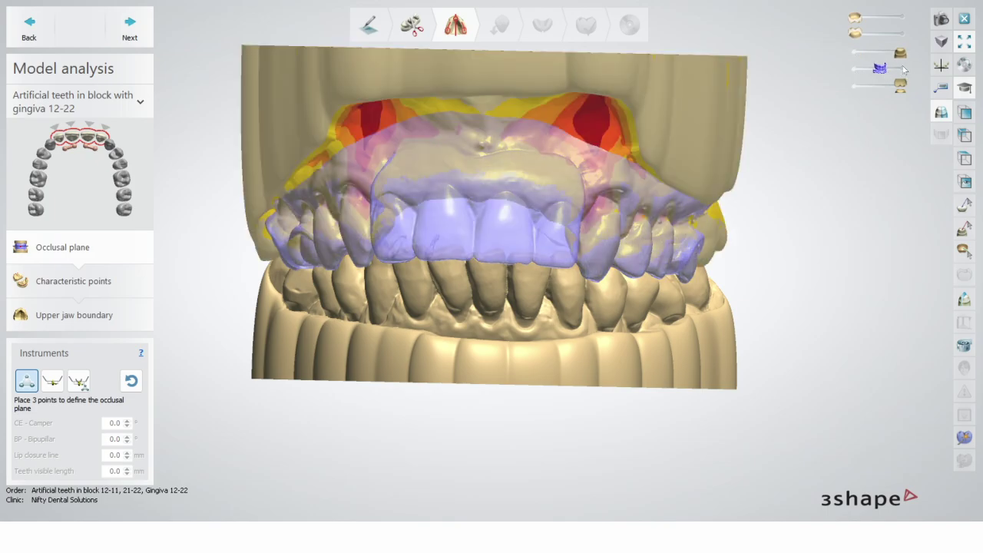
{"action": "left_click", "coordinate": [904, 69]}
{"action": "right_click_drag", "start_coordinate": [721, 198], "coordinate": [707, 198]}
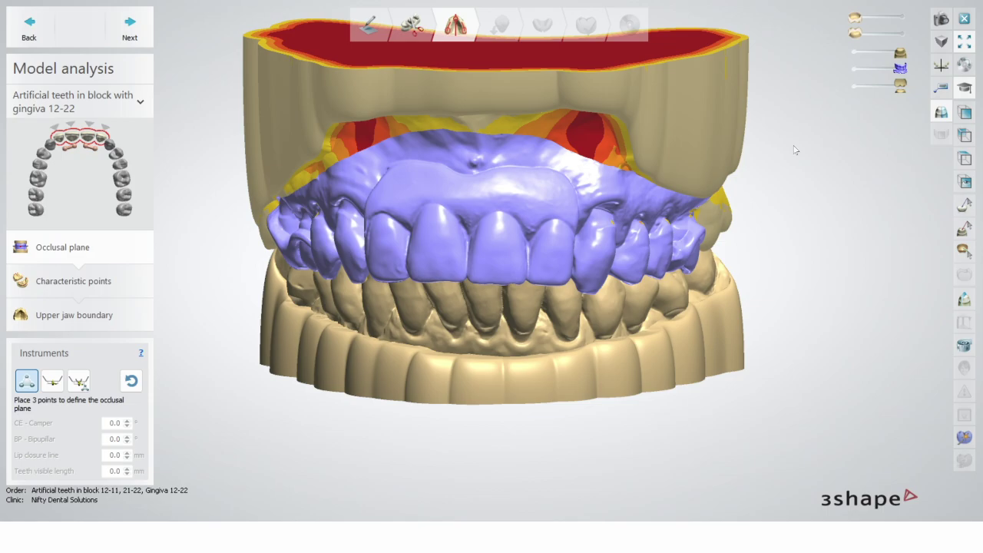
Hide the wax rim to view the gap of the missing incisors, and show the rim again
{"action": "left_click", "coordinate": [854, 71]}
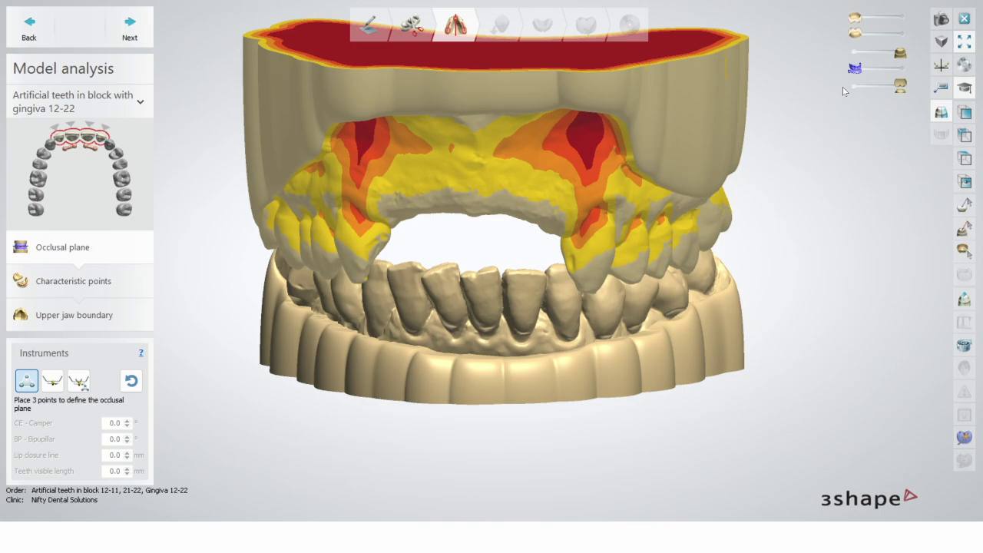
{"action": "left_click", "coordinate": [900, 70]}
{"action": "mouse_move", "coordinate": [900, 70]}
{"action": "left_mouse_down"}
{"action": "mouse_move", "coordinate": [881, 70]}
{"action": "mouse_move", "coordinate": [911, 70]}
{"action": "mouse_move", "coordinate": [856, 70]}
{"action": "mouse_move", "coordinate": [900, 70]}
{"action": "left_mouse_up"}
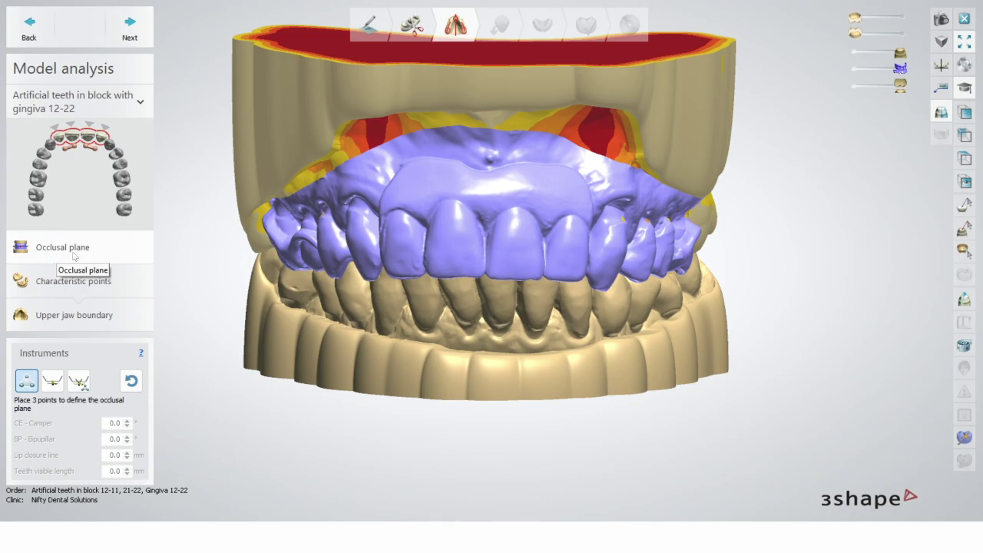
Define the occlusal plane with three points on the wax rim's teeth and adjust the midline plane toward the central incisors' midline
{"action": "left_click", "coordinate": [632, 261]}
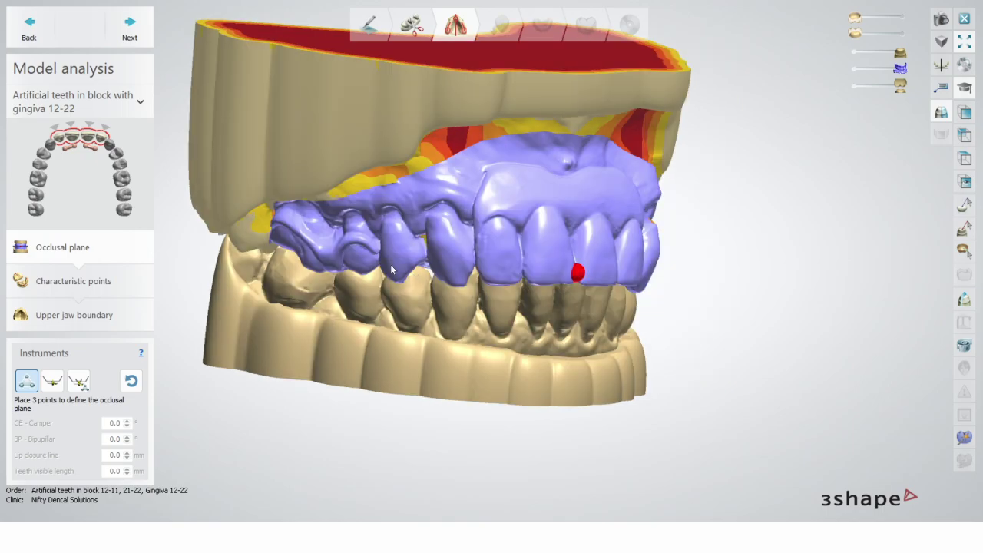
{"action": "left_click", "coordinate": [391, 270]}
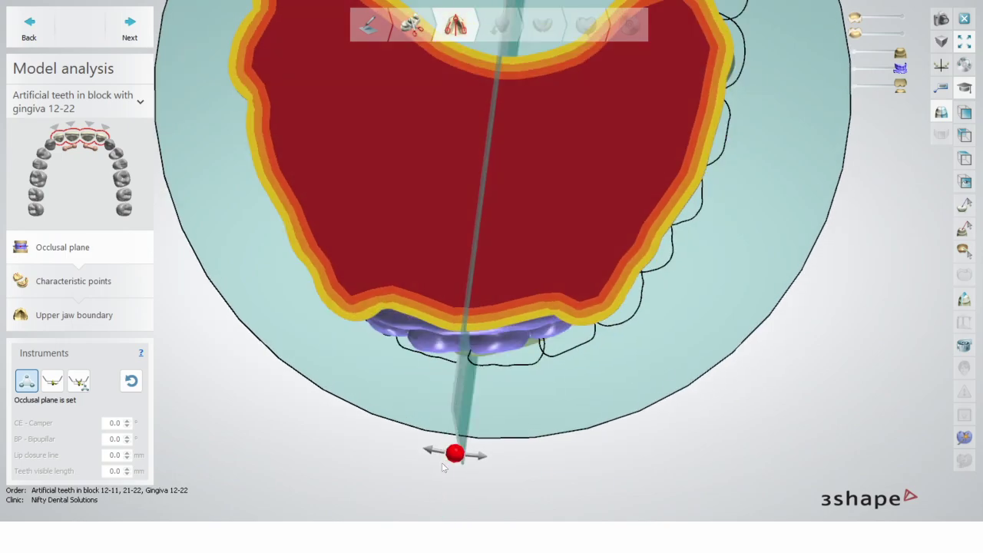
{"action": "mouse_move", "coordinate": [453, 458]}
{"action": "left_mouse_down"}
{"action": "mouse_move", "coordinate": [485, 464]}
{"action": "mouse_move", "coordinate": [470, 453]}
{"action": "left_mouse_up"}
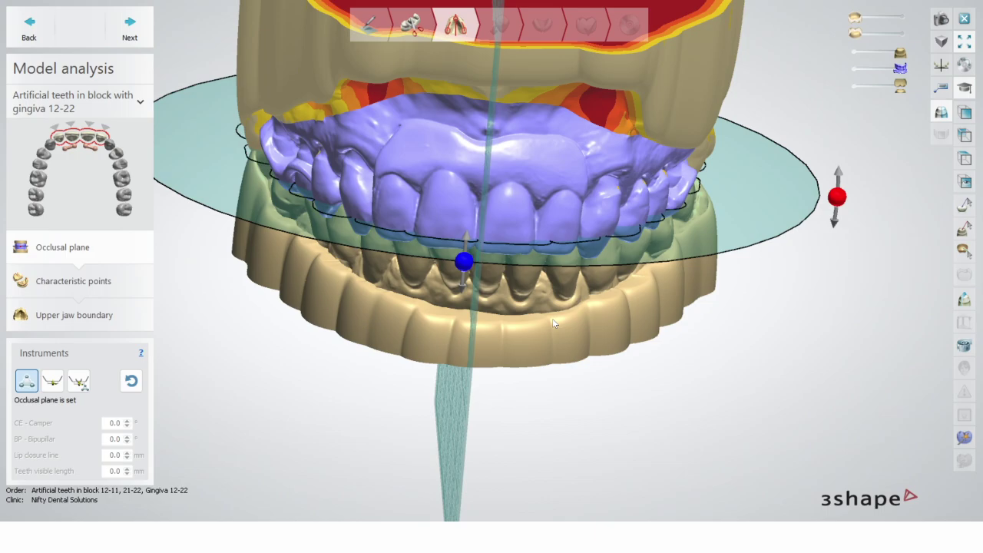
{"action": "right_click_drag", "start_coordinate": [555, 323], "coordinate": [550, 284]}
{"action": "left_click_drag", "start_coordinate": [472, 177], "coordinate": [471, 183]}
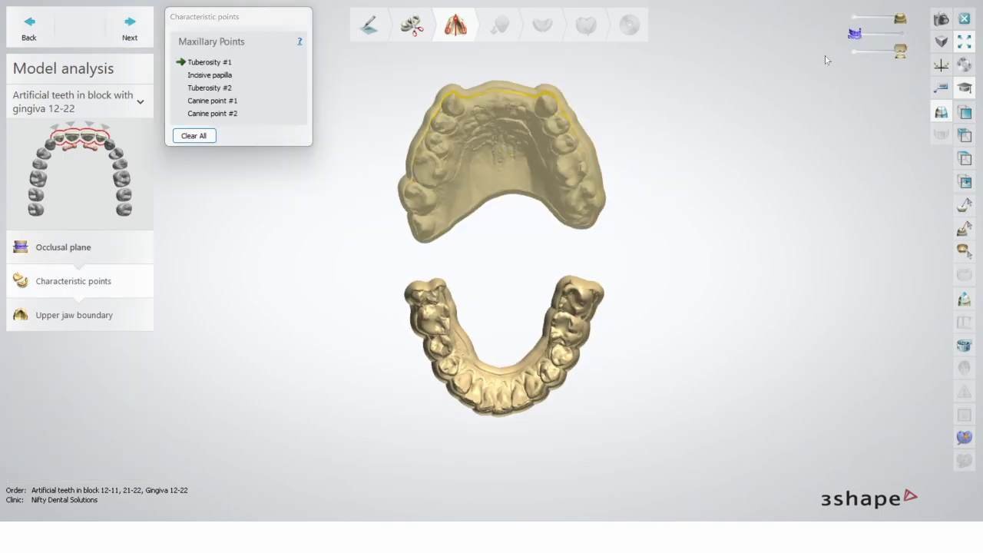
Mark Tuberosity #1, the Incisive papilla and Tuberosity #2 on the upper model as characteristic points
{"action": "scroll", "coordinate": [634, 197], "scroll_direction": "up", "scroll_amount": 1}
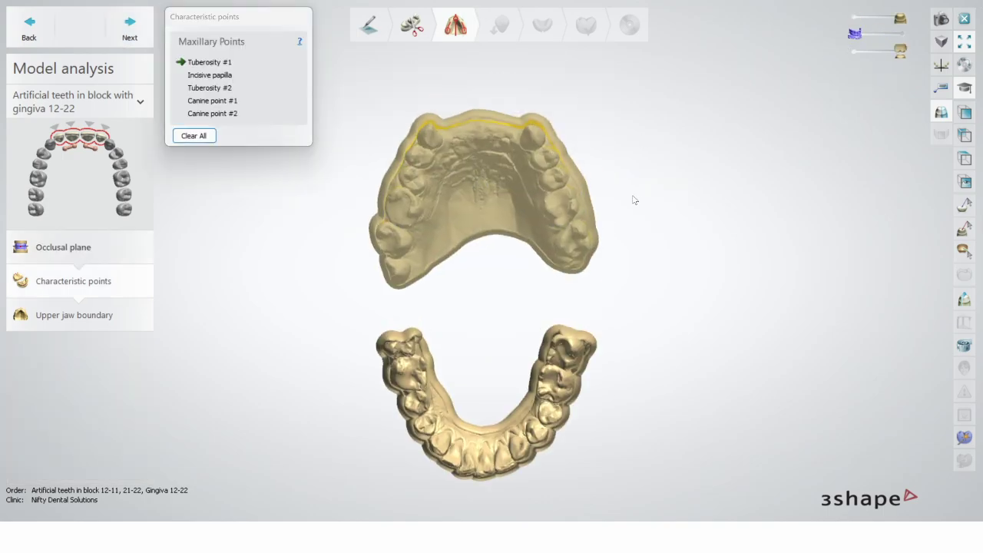
{"action": "scroll", "coordinate": [634, 199], "scroll_direction": "up", "scroll_amount": 2}
{"action": "scroll", "coordinate": [429, 213], "scroll_direction": "up", "scroll_amount": 1}
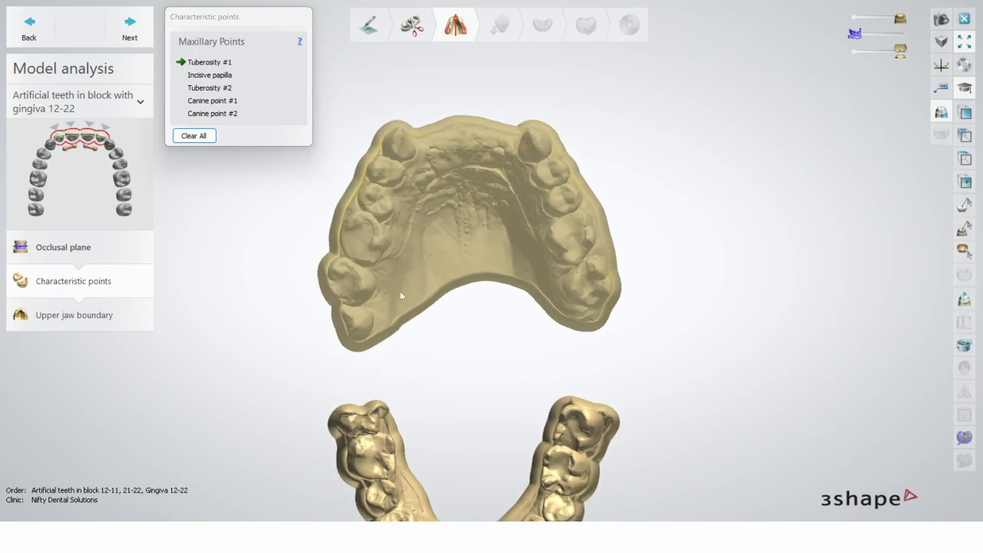
{"action": "scroll", "coordinate": [400, 296], "scroll_direction": "up", "scroll_amount": 2}
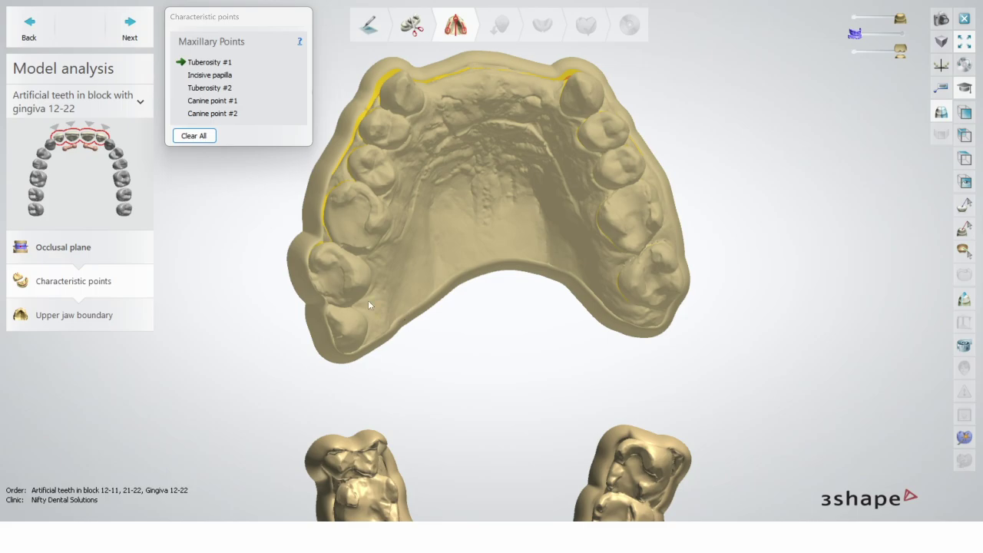
{"action": "mouse_move", "coordinate": [369, 305]}
{"action": "right_mouse_down"}
{"action": "mouse_move", "coordinate": [363, 296]}
{"action": "mouse_move", "coordinate": [368, 309]}
{"action": "right_mouse_up"}
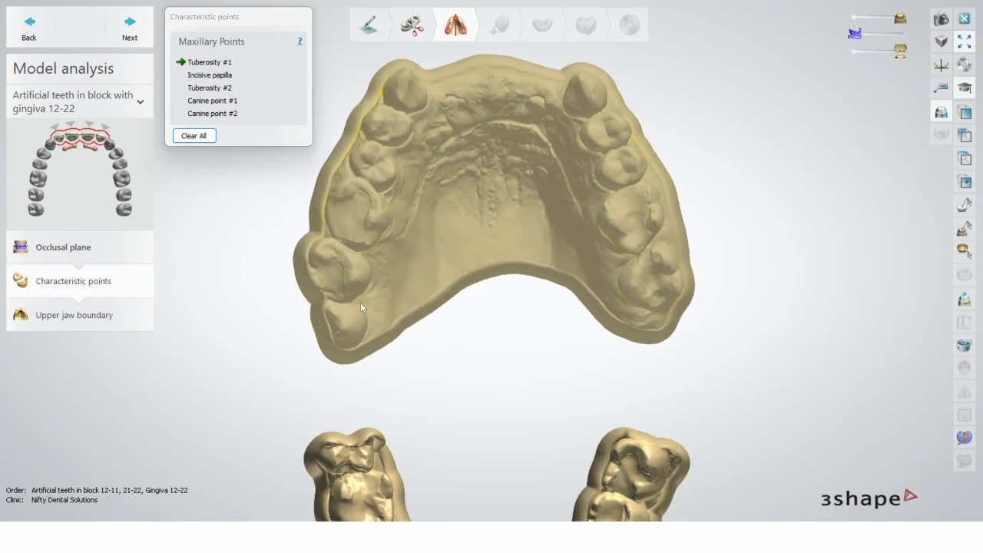
{"action": "left_click", "coordinate": [359, 302]}
{"action": "left_click", "coordinate": [496, 87]}
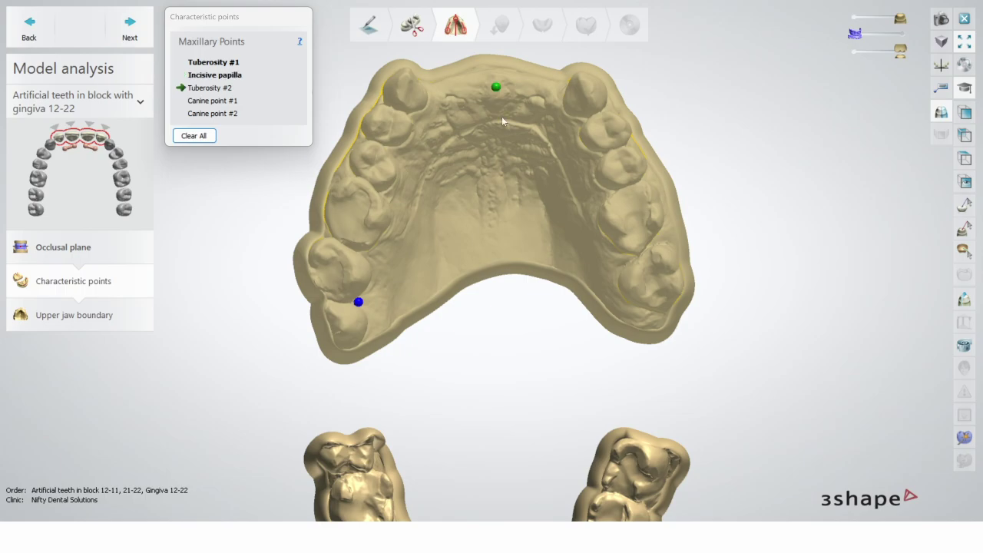
{"action": "left_click", "coordinate": [648, 292]}
Mark Canine point #1 and Canine point #2 on the upper canines and proceed to the Upper jaw boundary stage
{"action": "right_click_drag", "start_coordinate": [516, 247], "coordinate": [420, 141]}
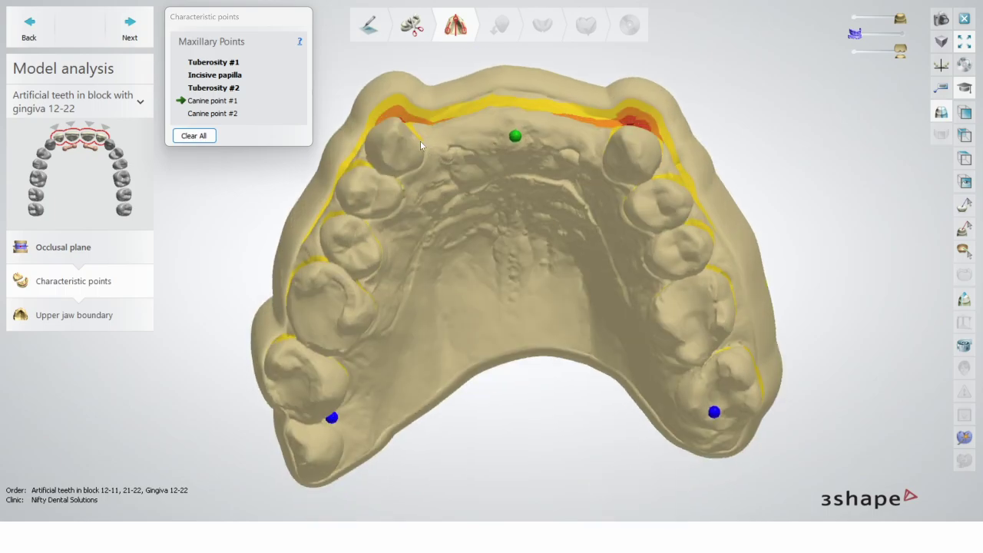
{"action": "left_click", "coordinate": [420, 140]}
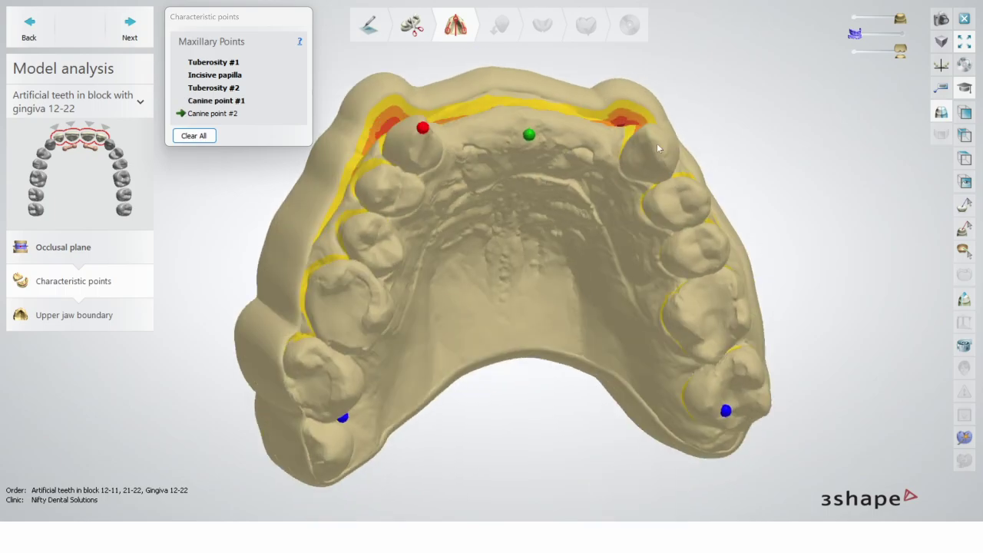
{"action": "left_click", "coordinate": [656, 143]}
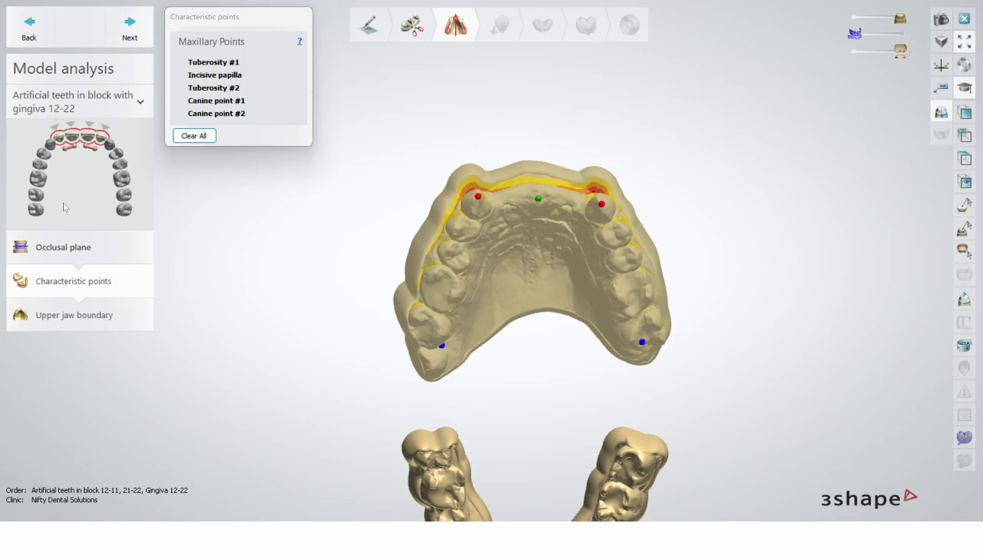
{"action": "left_click", "coordinate": [139, 44]}
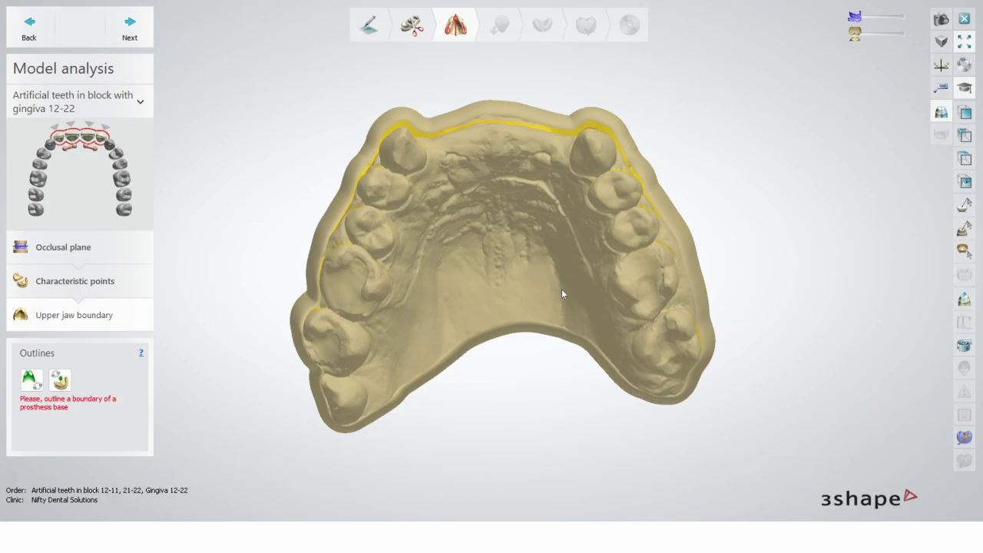
{"action": "right_click_drag", "start_coordinate": [586, 270], "coordinate": [593, 208]}
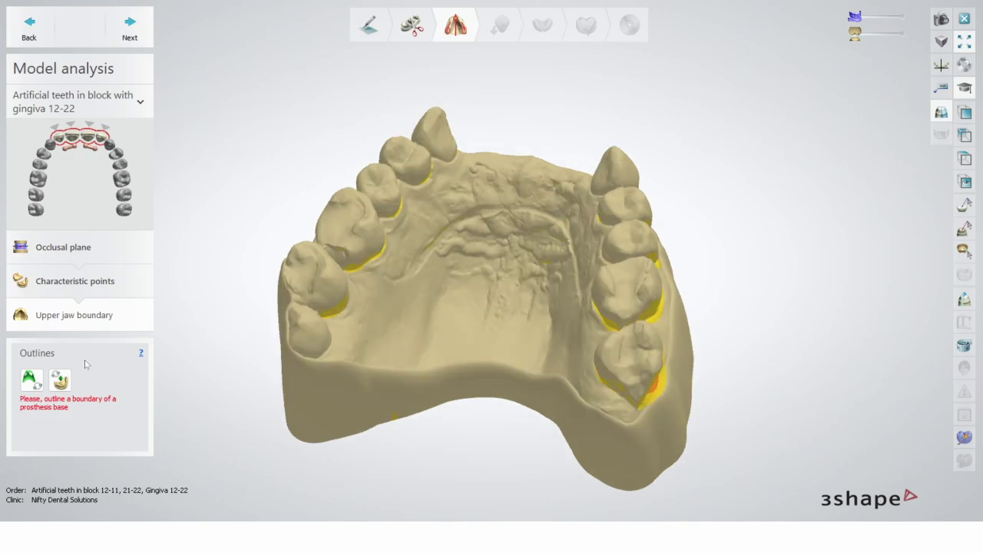
Start the prosthesis base outline on the right first molar and trace it along the rugae across the front palate
{"action": "left_click", "coordinate": [29, 379]}
{"action": "right_click_drag", "start_coordinate": [343, 274], "coordinate": [384, 268]}
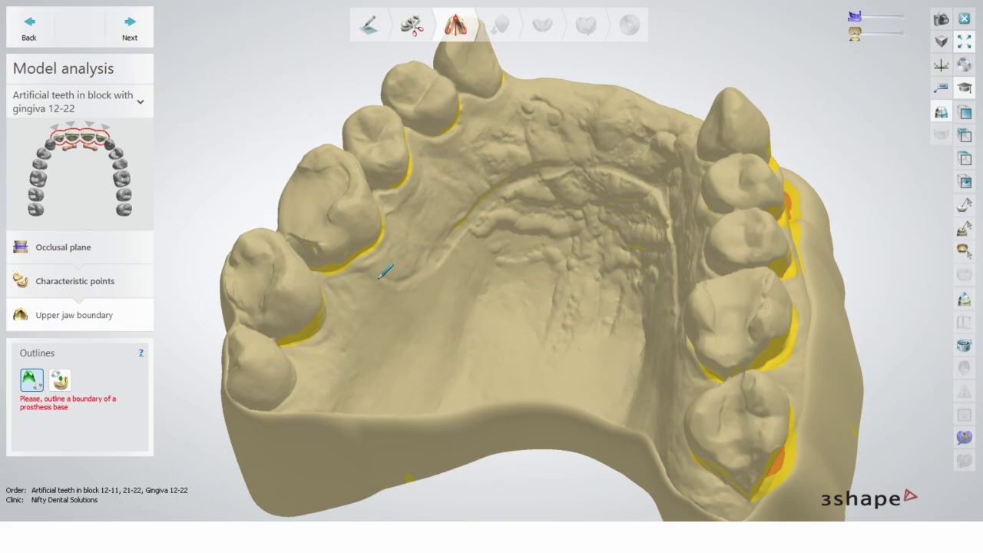
{"action": "scroll", "coordinate": [384, 270], "scroll_direction": "up", "scroll_amount": 3}
{"action": "left_click", "coordinate": [343, 203]}
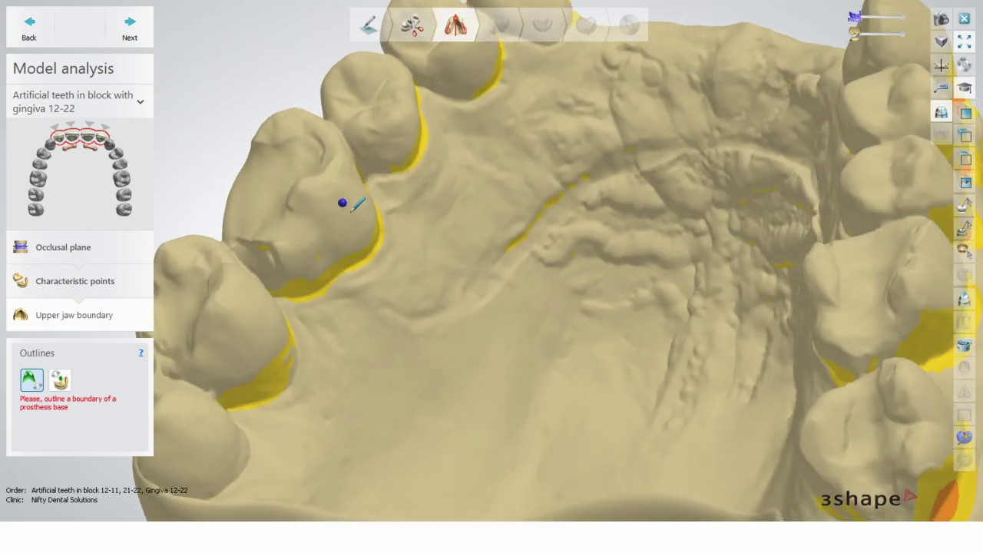
{"action": "left_click", "coordinate": [395, 259]}
{"action": "left_click", "coordinate": [439, 280]}
{"action": "left_click", "coordinate": [508, 282]}
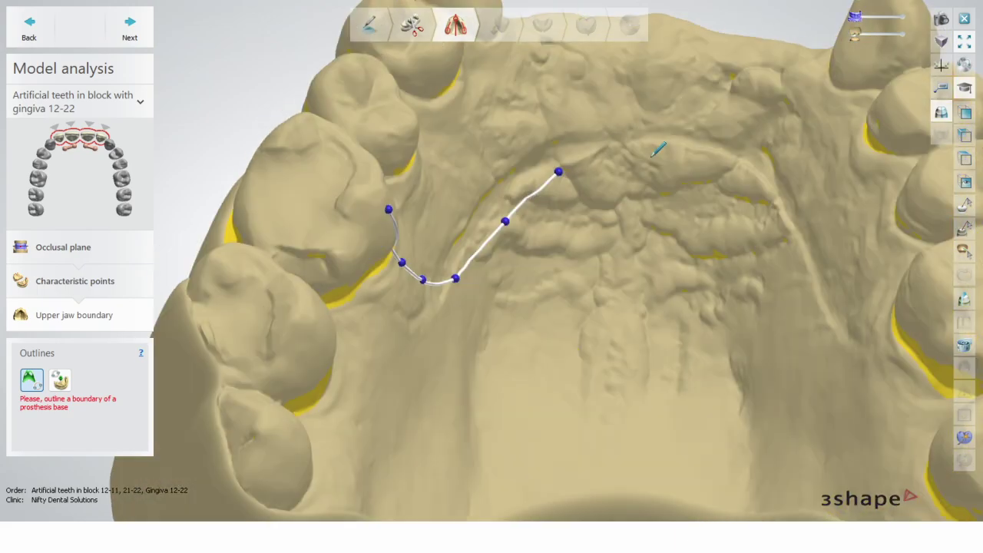
{"action": "left_click", "coordinate": [643, 144]}
{"action": "left_click", "coordinate": [706, 155]}
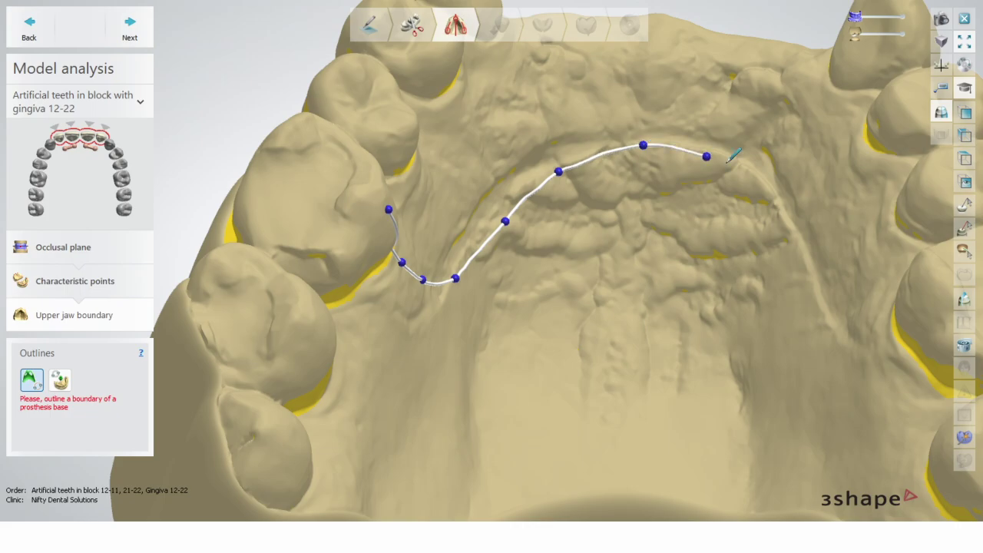
{"action": "left_click", "coordinate": [742, 174]}
{"action": "left_click", "coordinate": [775, 216]}
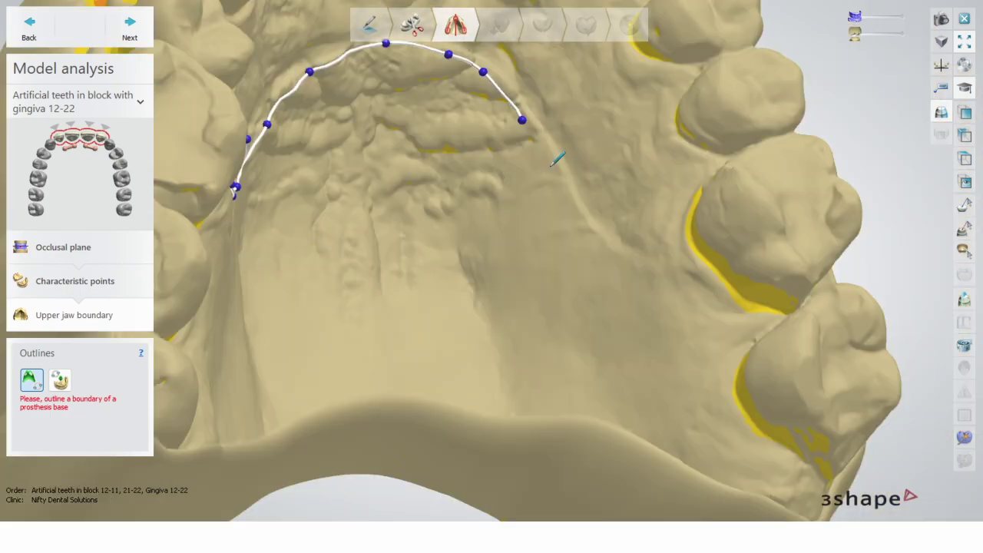
Continue the base outline down the left side of the palate to the first molar and forward along the left premolars
{"action": "left_click", "coordinate": [548, 163]}
{"action": "left_click", "coordinate": [573, 205]}
{"action": "left_click", "coordinate": [630, 235]}
{"action": "left_click", "coordinate": [680, 217]}
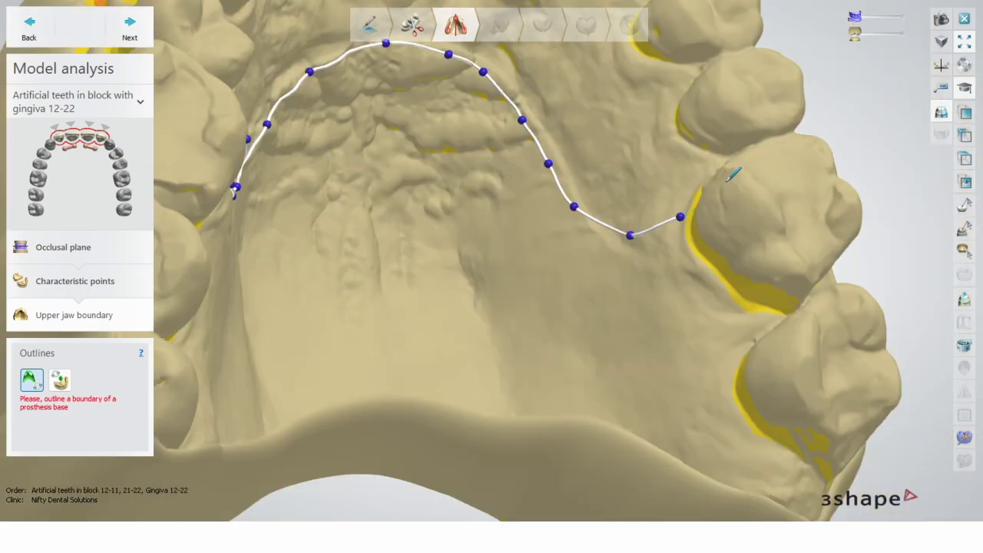
{"action": "left_click", "coordinate": [725, 180]}
{"action": "left_click", "coordinate": [744, 154]}
{"action": "left_click", "coordinate": [724, 110]}
{"action": "left_click", "coordinate": [708, 72]}
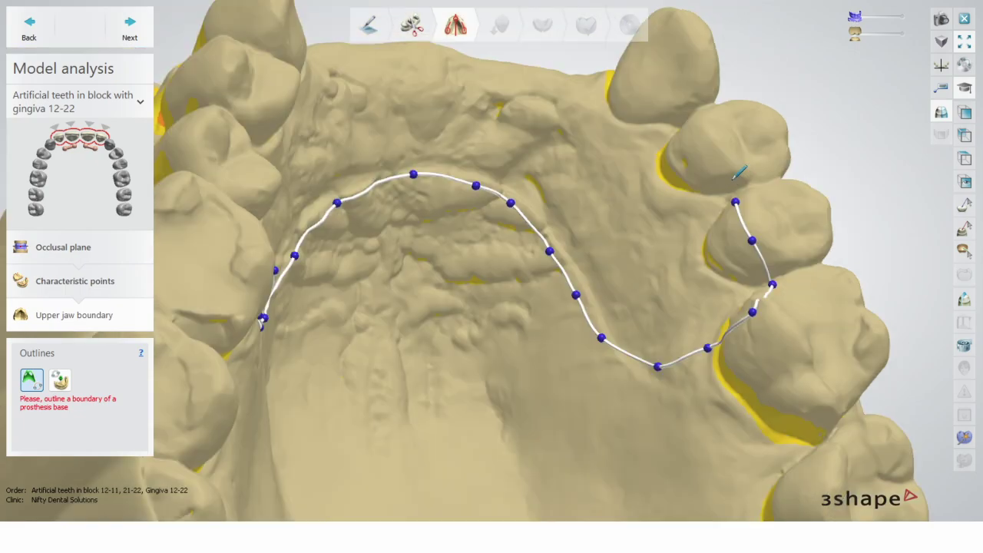
{"action": "left_click", "coordinate": [718, 162]}
Continue the base outline past the left canine and along the labial side of the incisor gap to the right canine
{"action": "right_click_drag", "start_coordinate": [694, 120], "coordinate": [360, 183]}
{"action": "left_click", "coordinate": [348, 188]}
{"action": "left_click", "coordinate": [338, 233]}
{"action": "left_click", "coordinate": [357, 274]}
{"action": "left_click", "coordinate": [387, 295]}
{"action": "left_click", "coordinate": [429, 305]}
{"action": "left_click", "coordinate": [472, 321]}
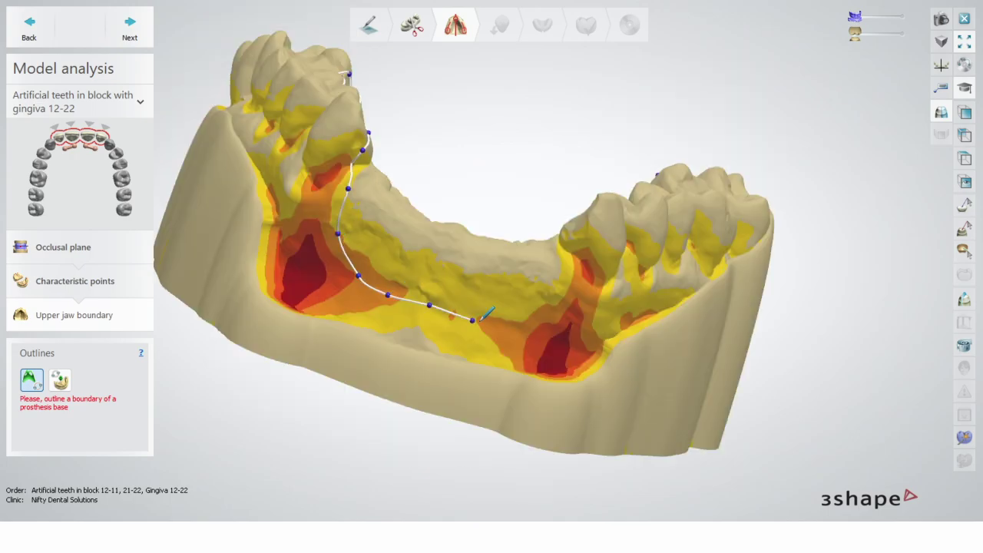
{"action": "left_click", "coordinate": [554, 308]}
{"action": "left_click", "coordinate": [578, 279]}
{"action": "left_click", "coordinate": [576, 227]}
Run the outline along the palatal surfaces of the right canine and premolars and close it at its starting point on the first molar
{"action": "right_click_drag", "start_coordinate": [582, 230], "coordinate": [619, 327]}
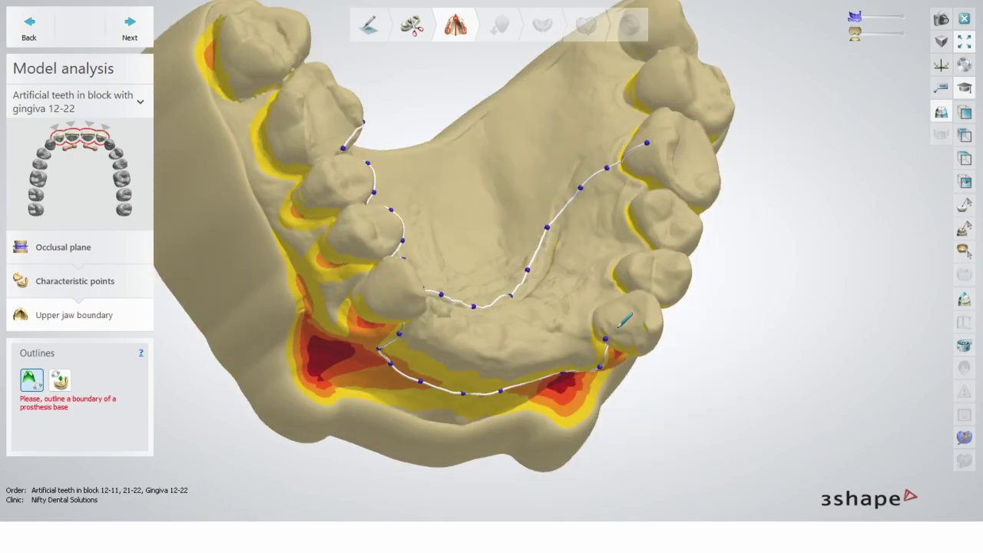
{"action": "left_click", "coordinate": [612, 317]}
{"action": "left_click", "coordinate": [626, 289]}
{"action": "left_click", "coordinate": [630, 263]}
{"action": "right_click_drag", "start_coordinate": [648, 249], "coordinate": [637, 263]}
{"action": "left_click", "coordinate": [645, 241]}
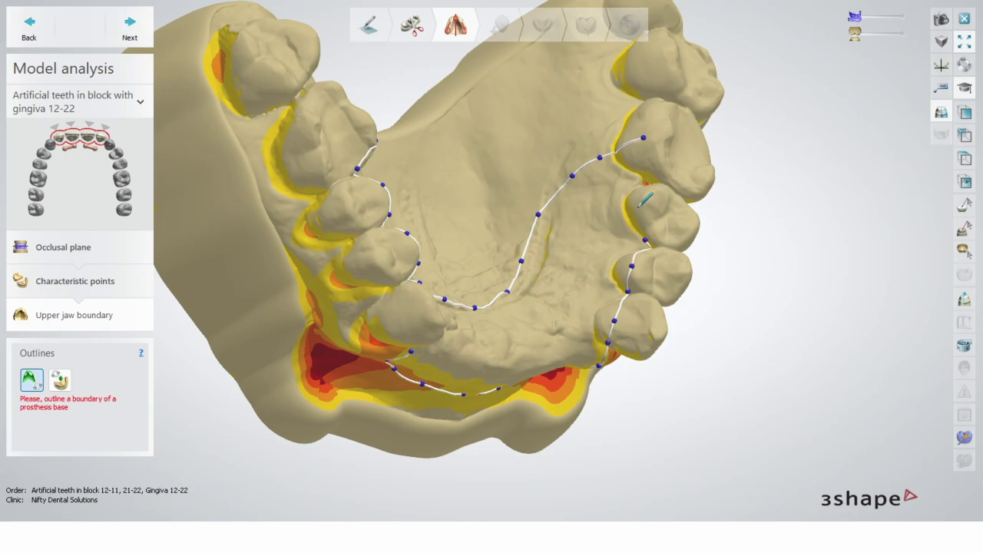
{"action": "left_click", "coordinate": [636, 207]}
{"action": "left_click", "coordinate": [649, 183]}
{"action": "left_click", "coordinate": [649, 162]}
{"action": "left_click", "coordinate": [644, 138]}
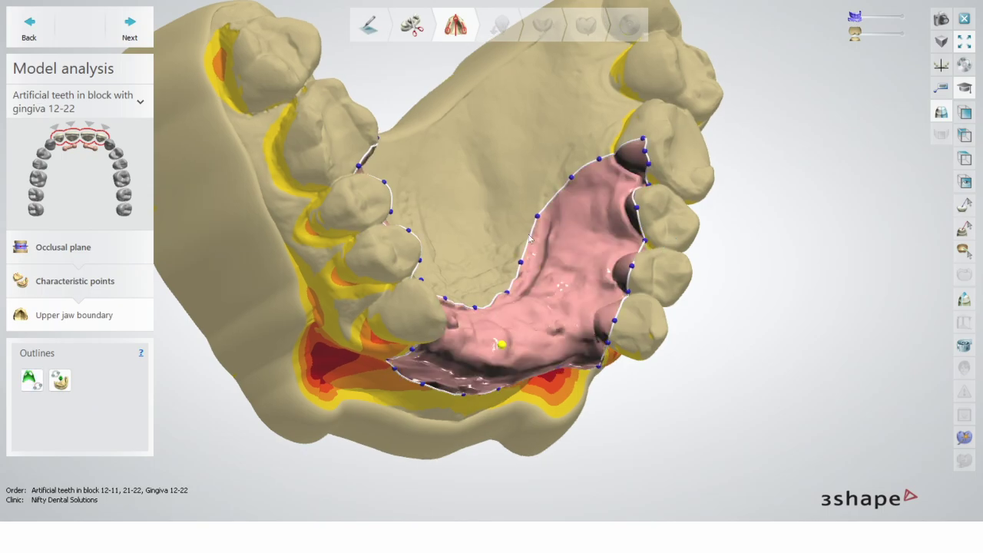
Reposition the outline points on the palatal side of the right first molar to smooth the end of the base
{"action": "right_click_drag", "start_coordinate": [644, 141], "coordinate": [273, 257]}
{"action": "scroll", "coordinate": [710, 285], "scroll_direction": "up", "scroll_amount": 5}
{"action": "left_click_drag", "start_coordinate": [331, 215], "coordinate": [328, 182]}
{"action": "left_click_drag", "start_coordinate": [308, 211], "coordinate": [308, 272]}
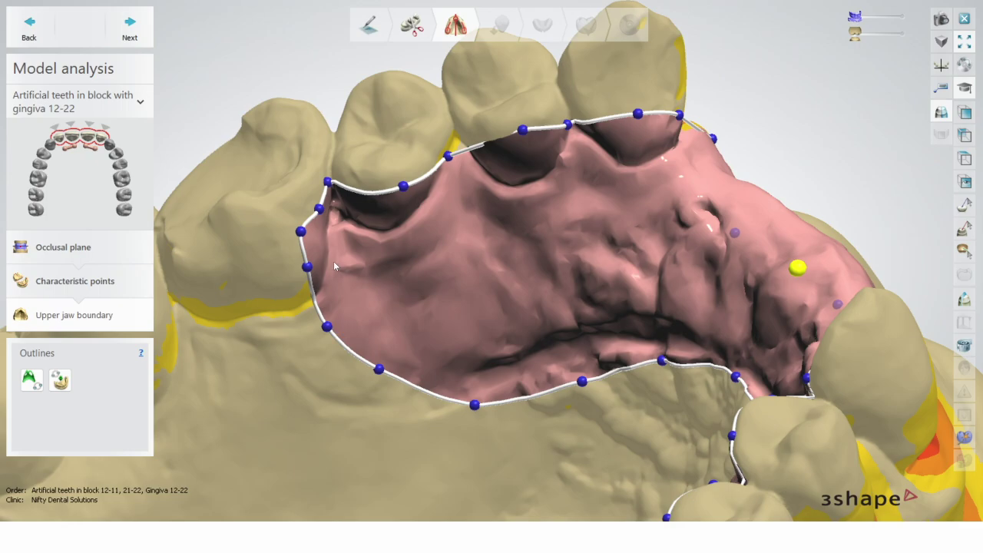
{"action": "left_click_drag", "start_coordinate": [319, 209], "coordinate": [311, 204]}
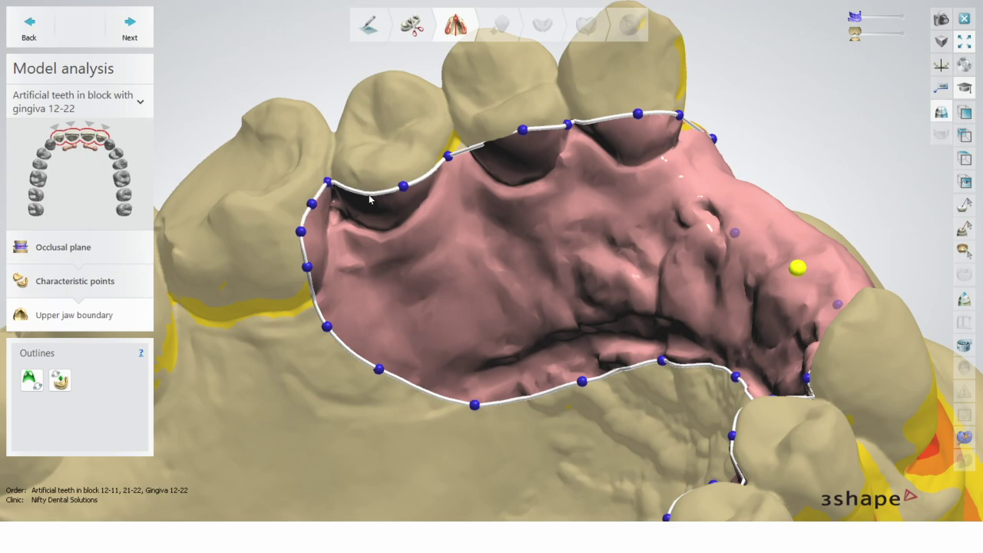
Add an outline point at the middle of the right second premolar's palatal side and remove the neighbouring point
{"action": "right_click", "coordinate": [370, 193]}
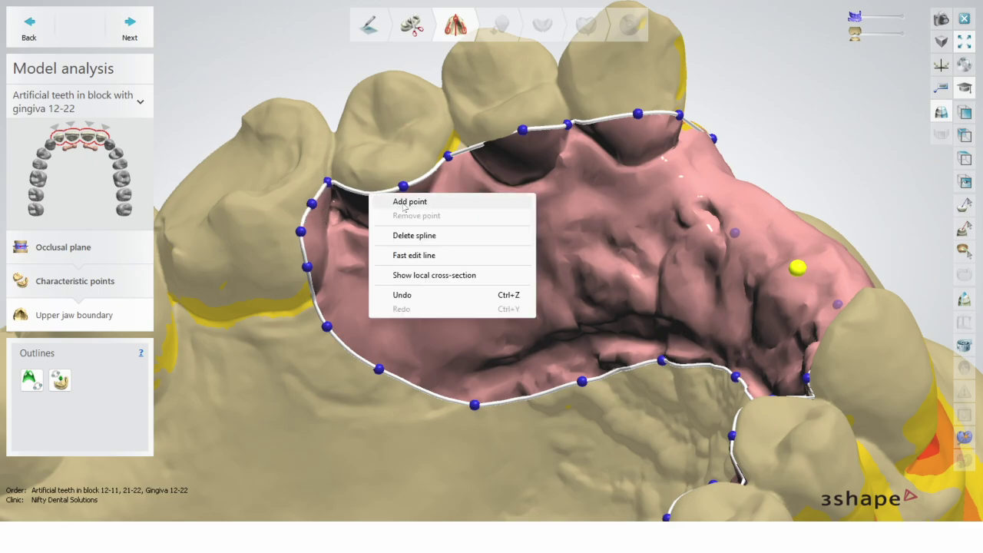
{"action": "left_click", "coordinate": [403, 202]}
{"action": "right_click", "coordinate": [405, 189]}
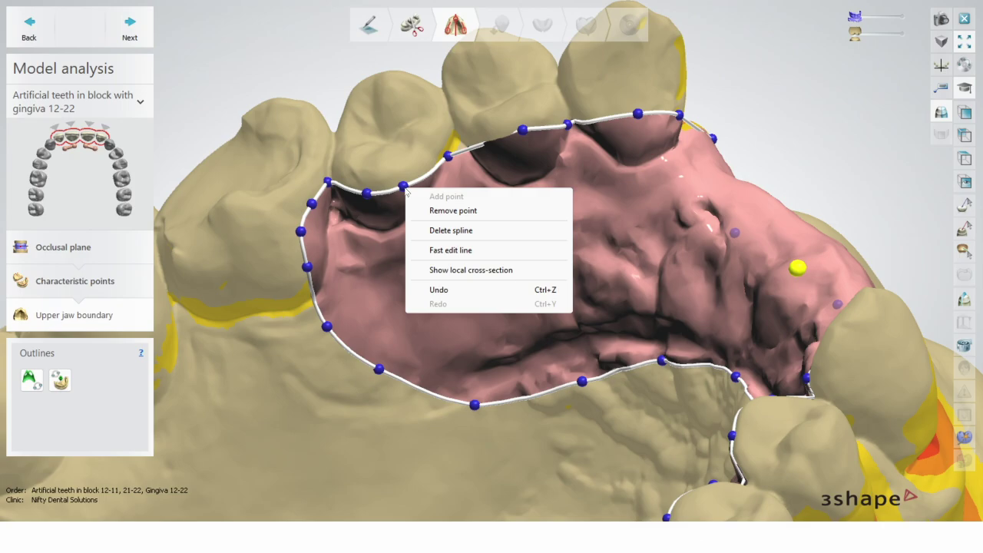
{"action": "left_click", "coordinate": [453, 211]}
Use Fast edit line to redraw the boundary along the right premolars and canine with peaks between the teeth, and leave that mode
{"action": "right_click", "coordinate": [399, 197]}
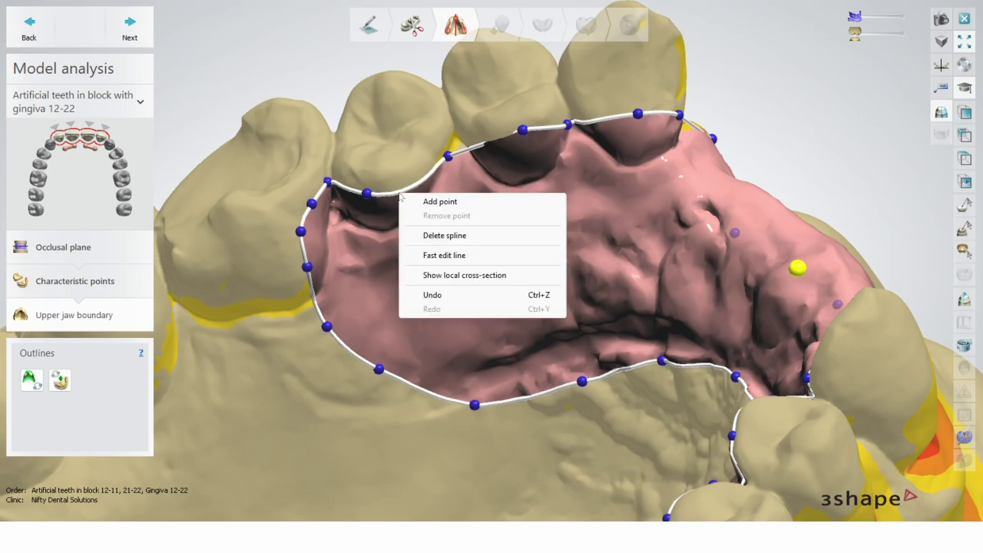
{"action": "left_click", "coordinate": [436, 255]}
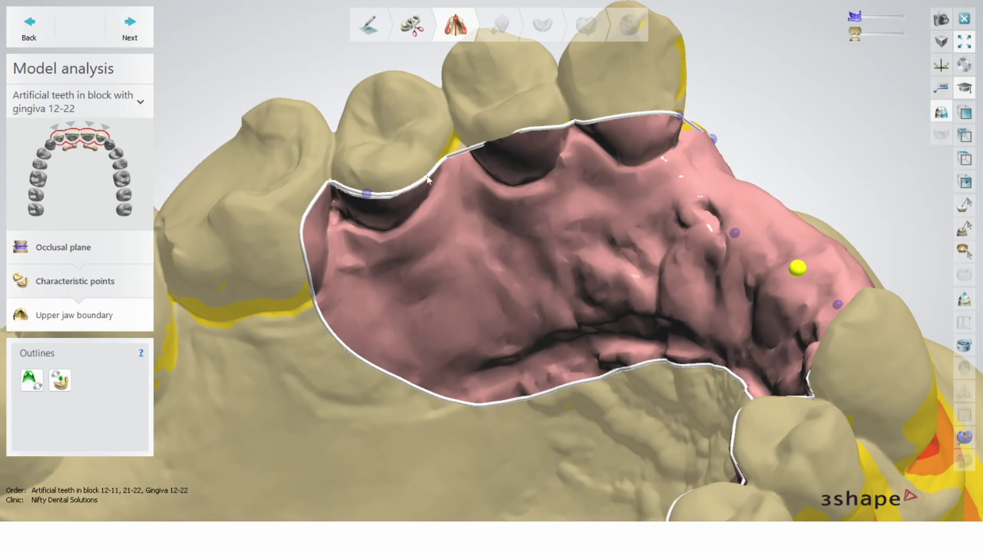
{"action": "left_click", "coordinate": [457, 131]}
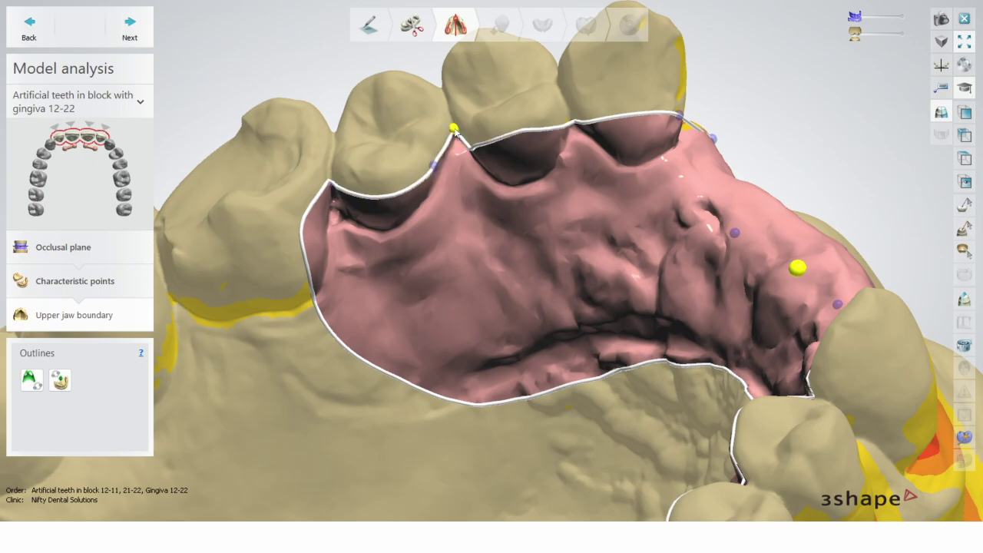
{"action": "left_click", "coordinate": [579, 123]}
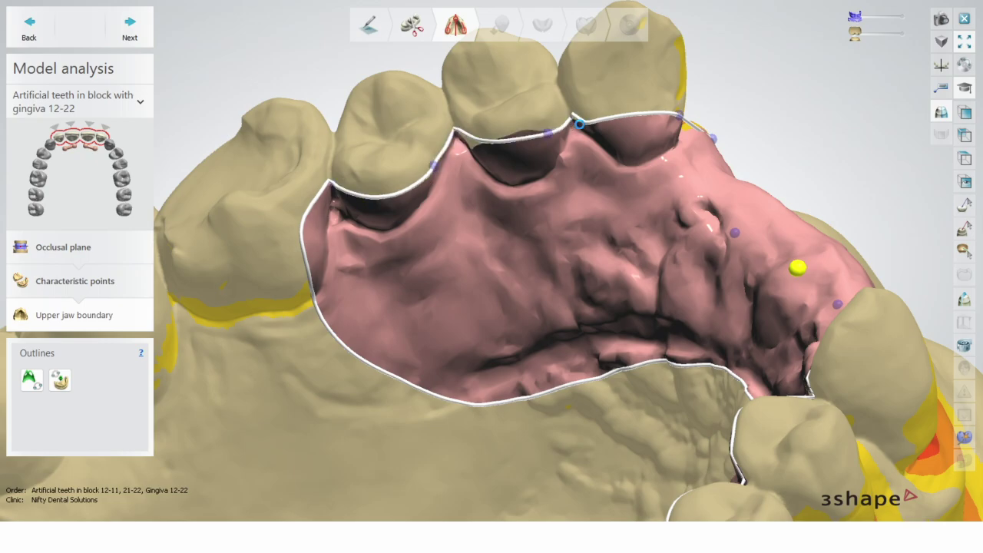
{"action": "right_click", "coordinate": [513, 143]}
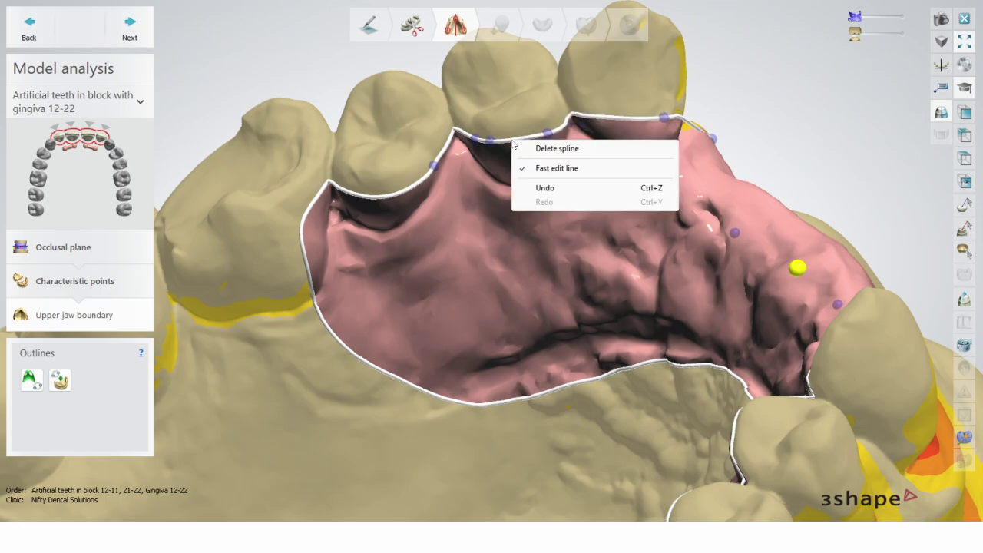
{"action": "right_click_drag", "start_coordinate": [513, 144], "coordinate": [327, 241]}
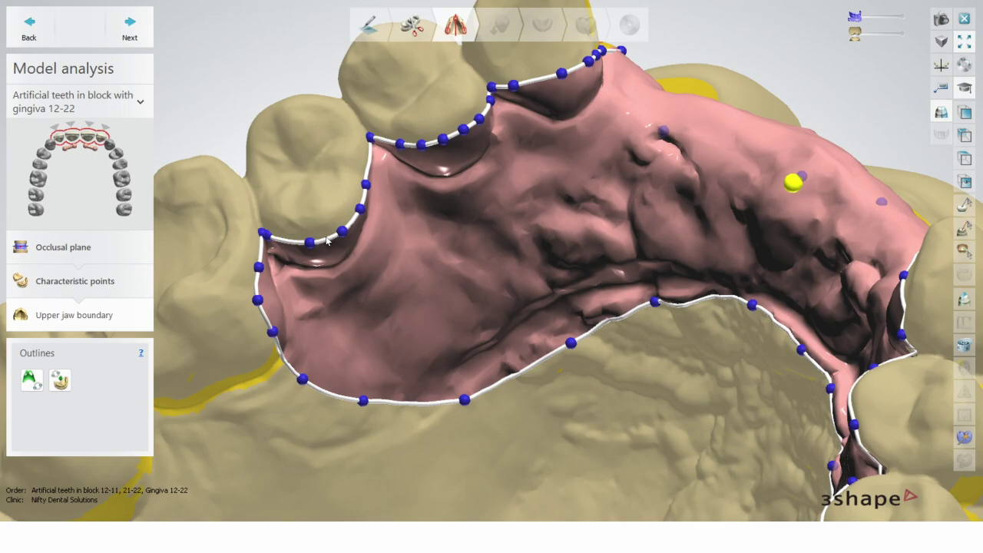
Fine-tune the outline points around the right premolars so the boundary follows their palatal surfaces
{"action": "scroll", "coordinate": [273, 265], "scroll_direction": "up", "scroll_amount": 2}
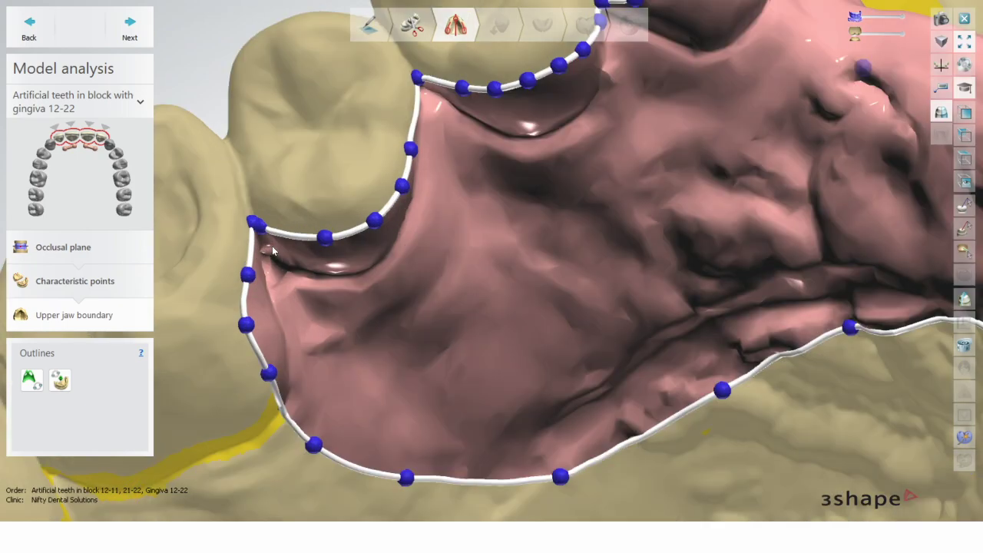
{"action": "scroll", "coordinate": [262, 236], "scroll_direction": "up", "scroll_amount": 2}
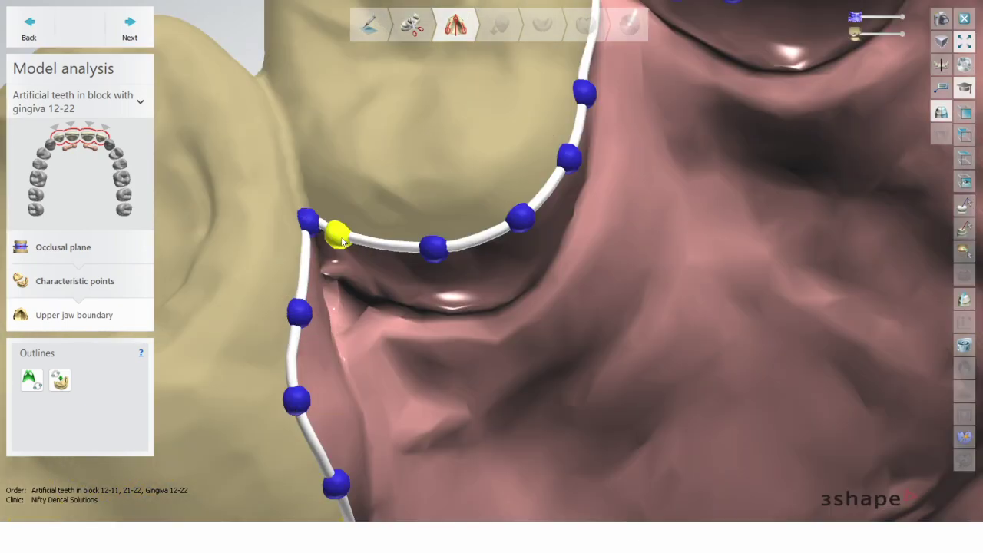
{"action": "scroll", "coordinate": [405, 281], "scroll_direction": "down", "scroll_amount": 5}
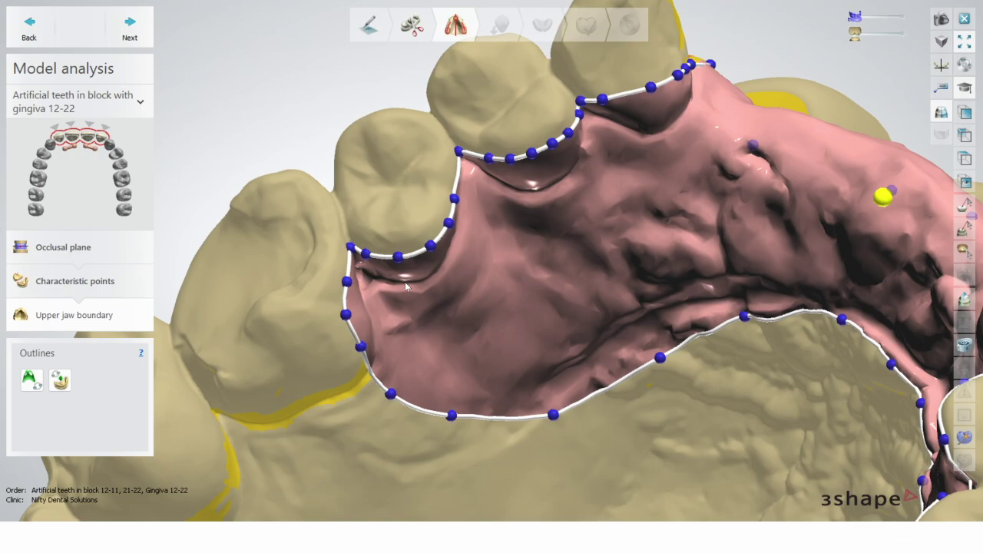
{"action": "scroll", "coordinate": [430, 230], "scroll_direction": "up", "scroll_amount": 2}
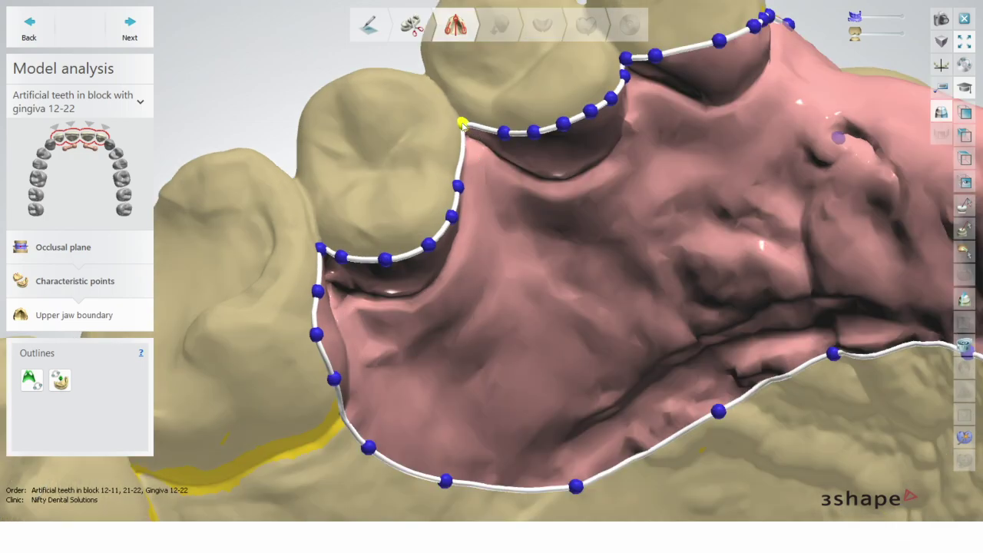
{"action": "right_click_drag", "start_coordinate": [341, 259], "coordinate": [344, 223]}
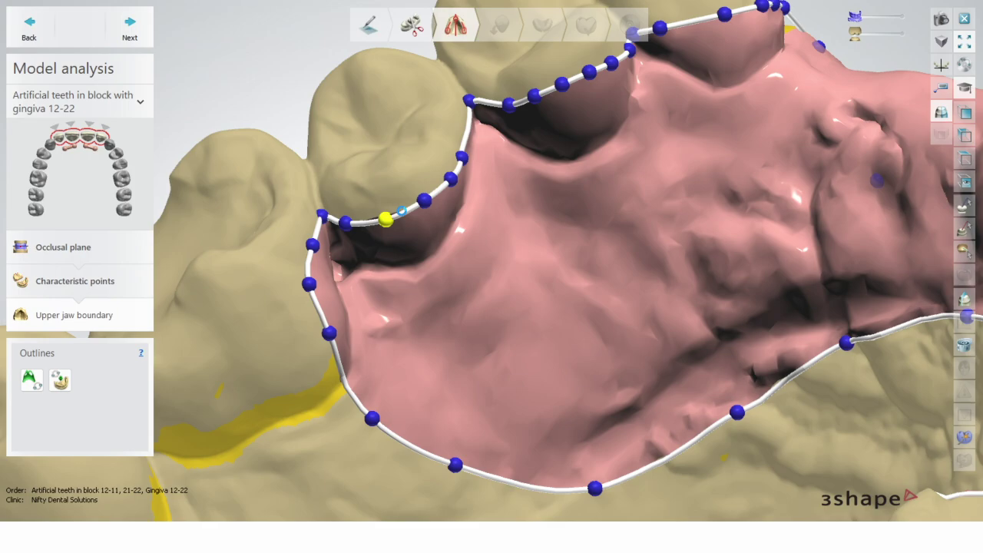
{"action": "right_click_drag", "start_coordinate": [402, 211], "coordinate": [445, 165]}
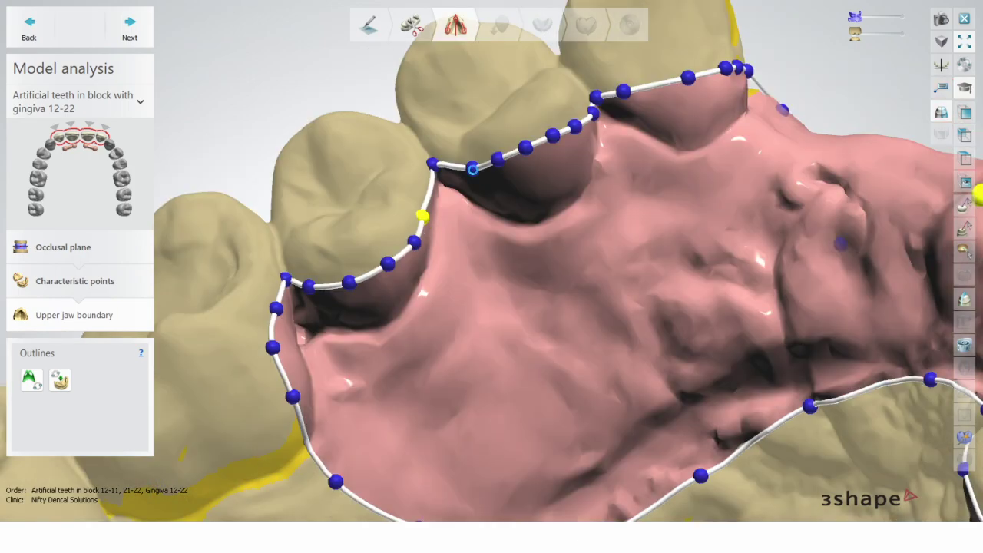
{"action": "left_click_drag", "start_coordinate": [472, 169], "coordinate": [468, 162]}
Shift the outline points beside the right first molar slightly inward to smooth the curve onto the palate
{"action": "right_click_drag", "start_coordinate": [500, 210], "coordinate": [331, 300]}
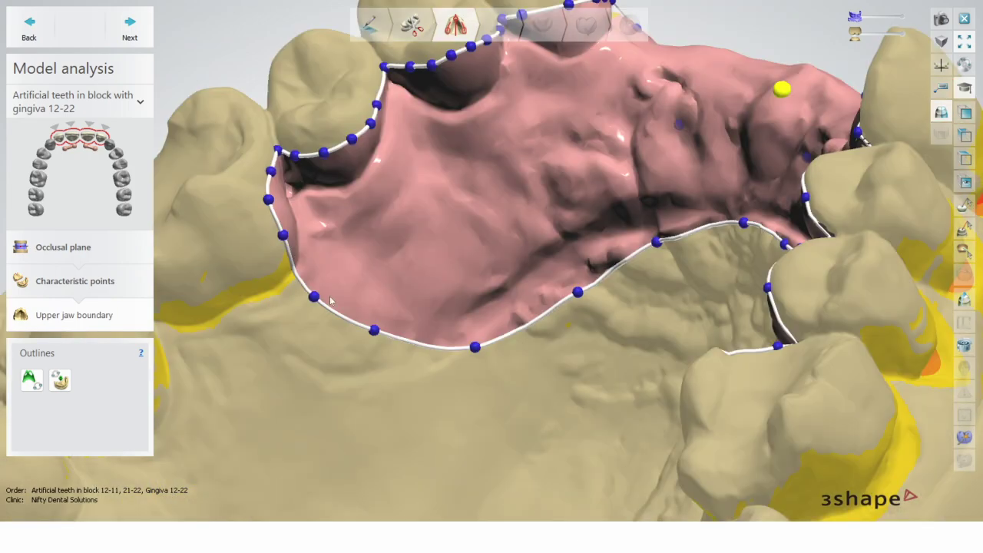
{"action": "left_click_drag", "start_coordinate": [314, 296], "coordinate": [319, 294]}
{"action": "right_click_drag", "start_coordinate": [319, 294], "coordinate": [322, 230]}
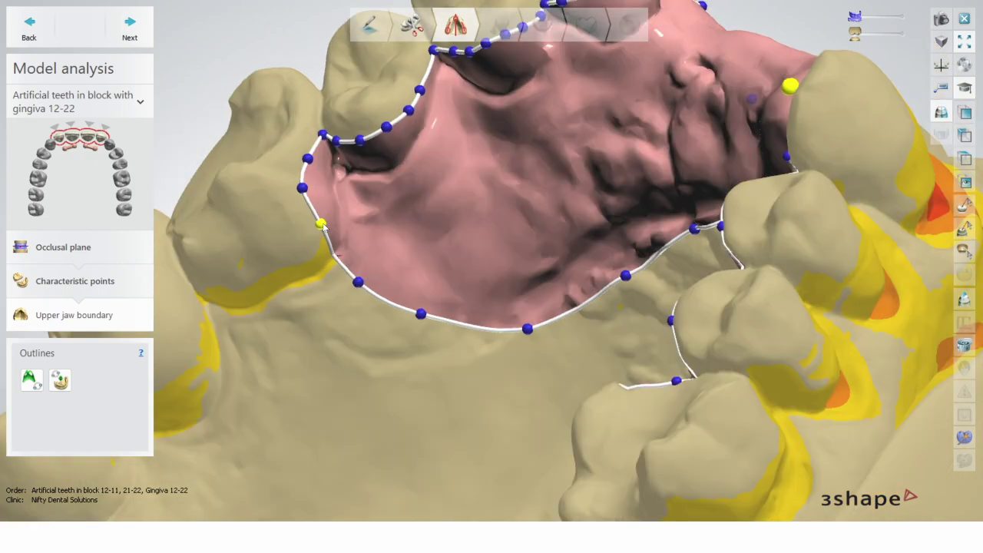
{"action": "left_click_drag", "start_coordinate": [321, 225], "coordinate": [327, 225]}
{"action": "left_click_drag", "start_coordinate": [364, 282], "coordinate": [368, 275]}
{"action": "right_click_drag", "start_coordinate": [529, 330], "coordinate": [525, 283]}
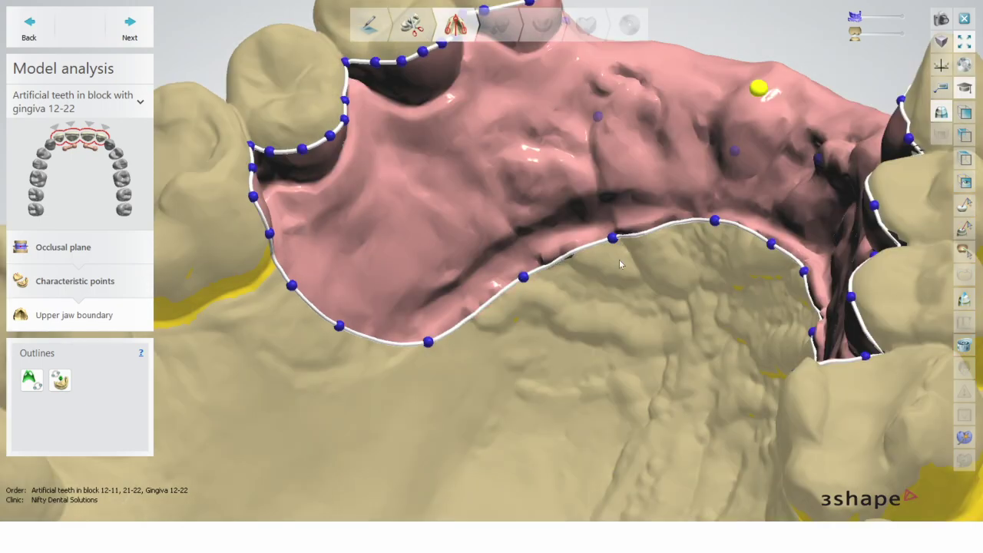
Nudge two outline points on the left side of the palate to even out the boundary curve
{"action": "right_click_drag", "start_coordinate": [619, 260], "coordinate": [700, 236]}
{"action": "left_click_drag", "start_coordinate": [741, 297], "coordinate": [746, 298]}
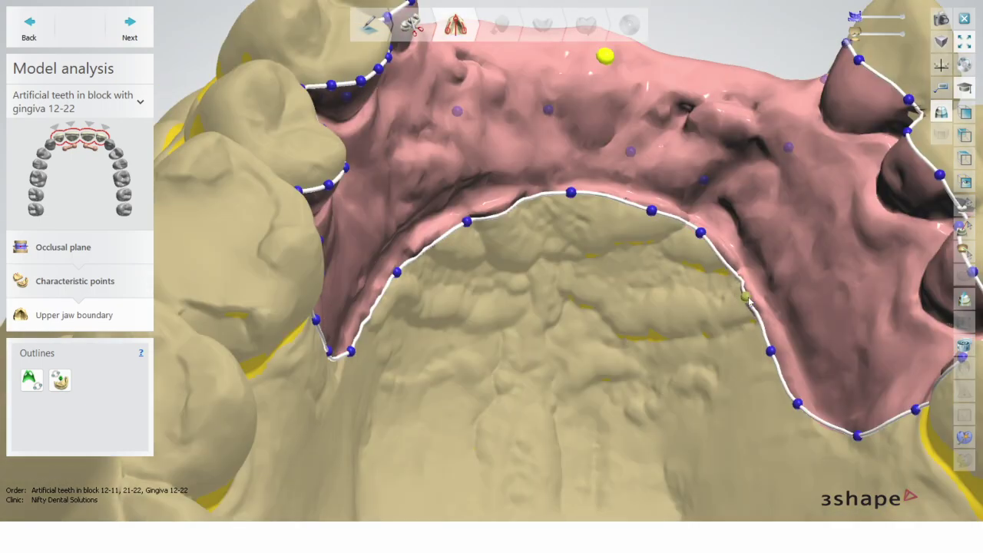
{"action": "left_click_drag", "start_coordinate": [770, 351], "coordinate": [778, 348]}
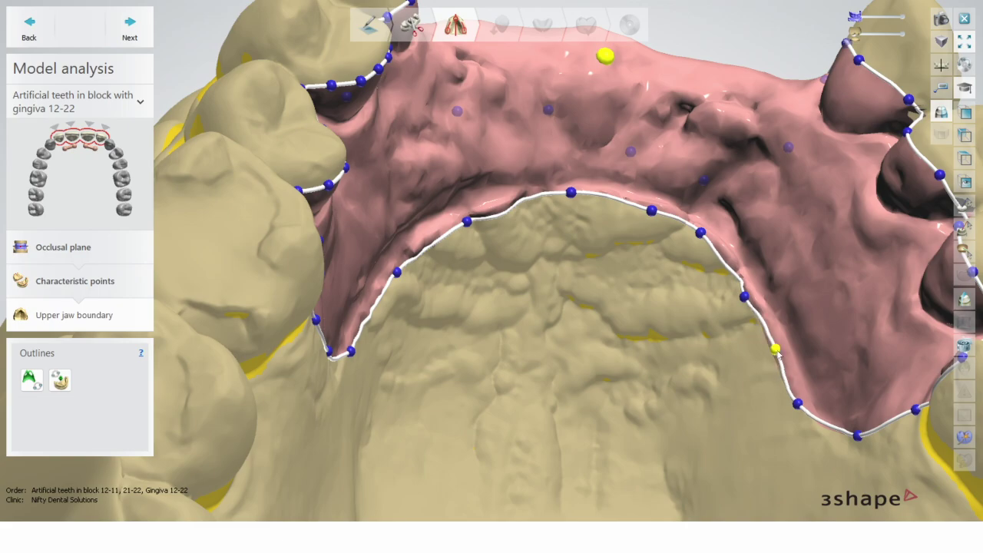
Pull the outline points at the left first molar inward to shorten and round the end of the base
{"action": "right_click_drag", "start_coordinate": [728, 340], "coordinate": [551, 371]}
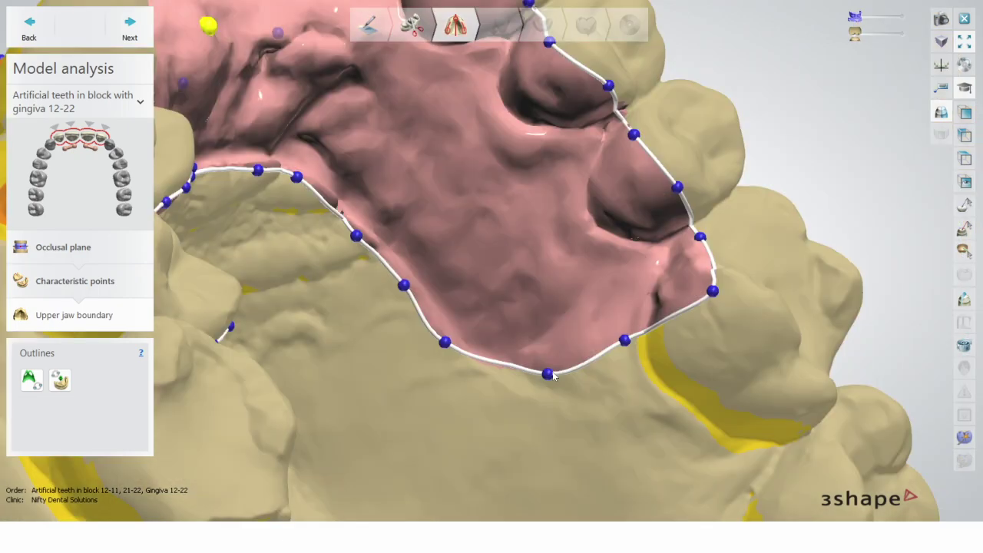
{"action": "left_click_drag", "start_coordinate": [550, 371], "coordinate": [547, 354]}
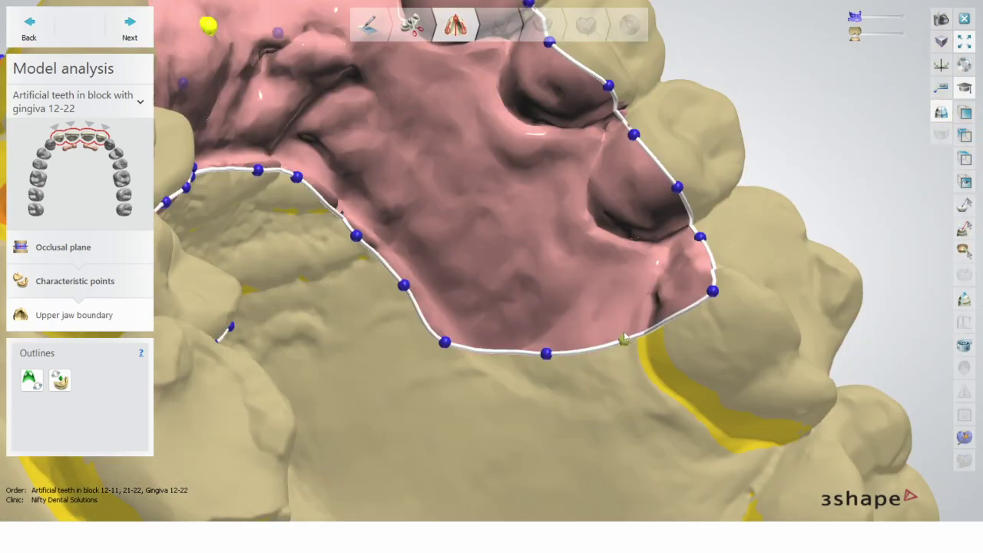
{"action": "left_click_drag", "start_coordinate": [624, 338], "coordinate": [619, 329]}
{"action": "left_click_drag", "start_coordinate": [713, 290], "coordinate": [693, 221]}
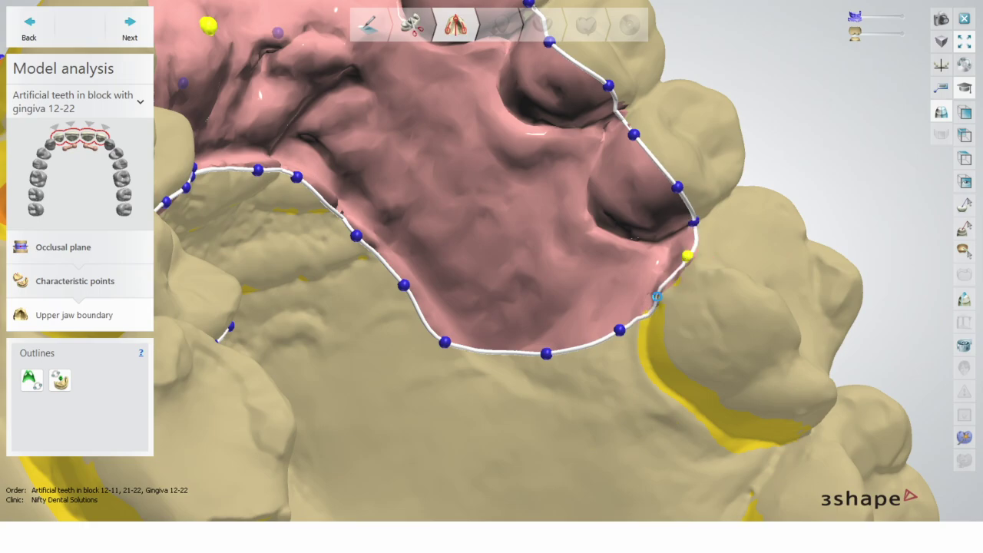
Move the outline points beside the left first molar inward to tighten the curve at the end of the base
{"action": "left_click_drag", "start_coordinate": [690, 262], "coordinate": [686, 256]}
{"action": "left_click_drag", "start_coordinate": [618, 330], "coordinate": [642, 305]}
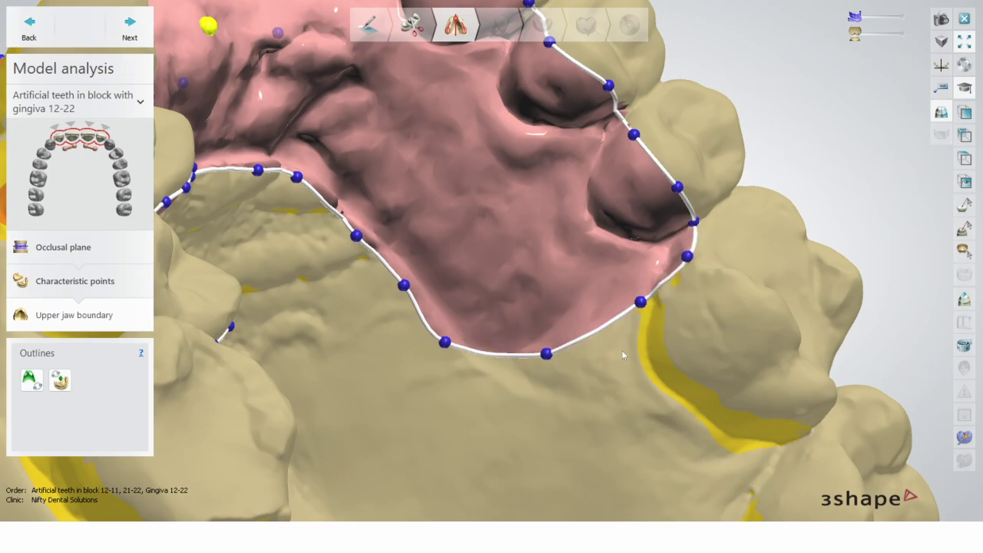
Add an outline point in the gap between the two left premolars and adjust the adjacent points along their palatal surfaces
{"action": "right_click_drag", "start_coordinate": [621, 349], "coordinate": [686, 314]}
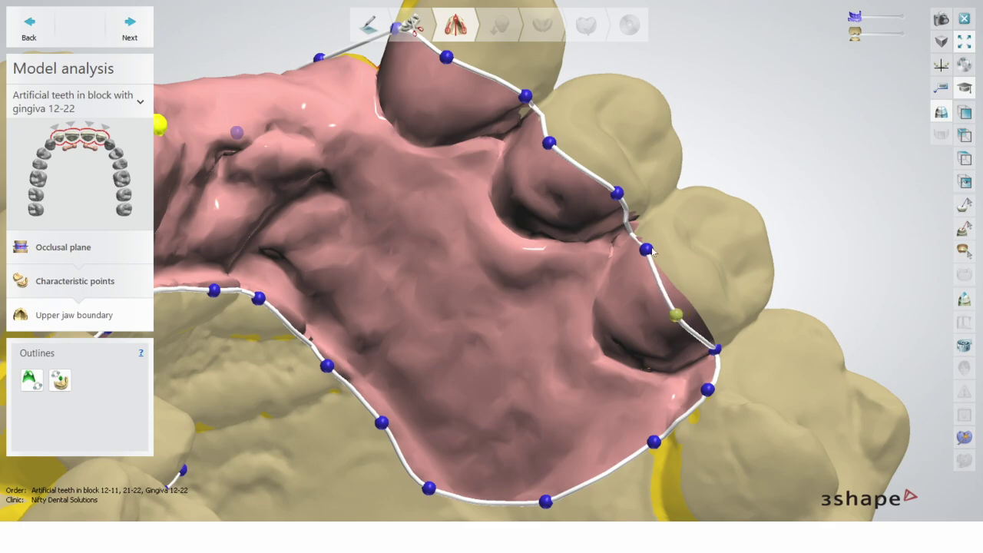
{"action": "scroll", "coordinate": [647, 249], "scroll_direction": "up", "scroll_amount": 3}
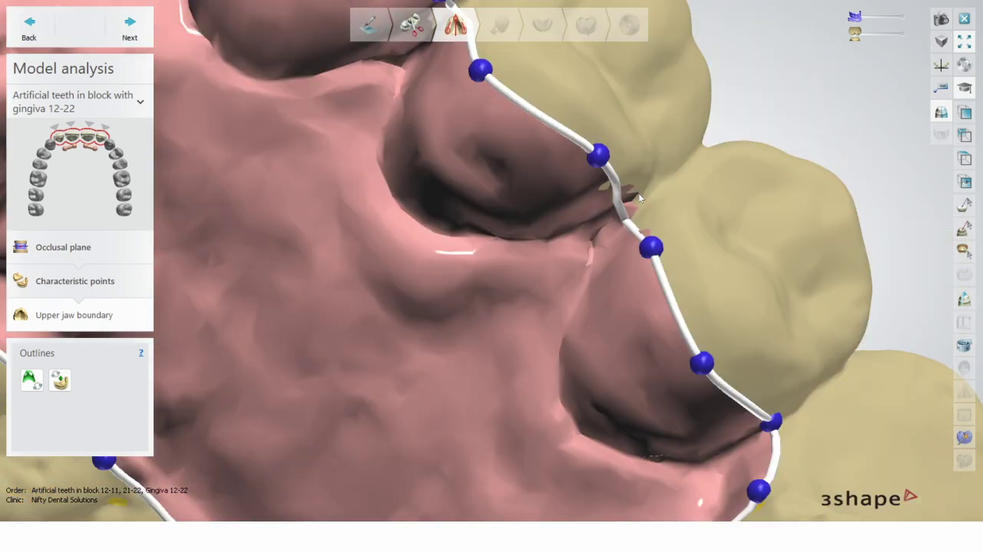
{"action": "right_click_drag", "start_coordinate": [638, 193], "coordinate": [613, 205]}
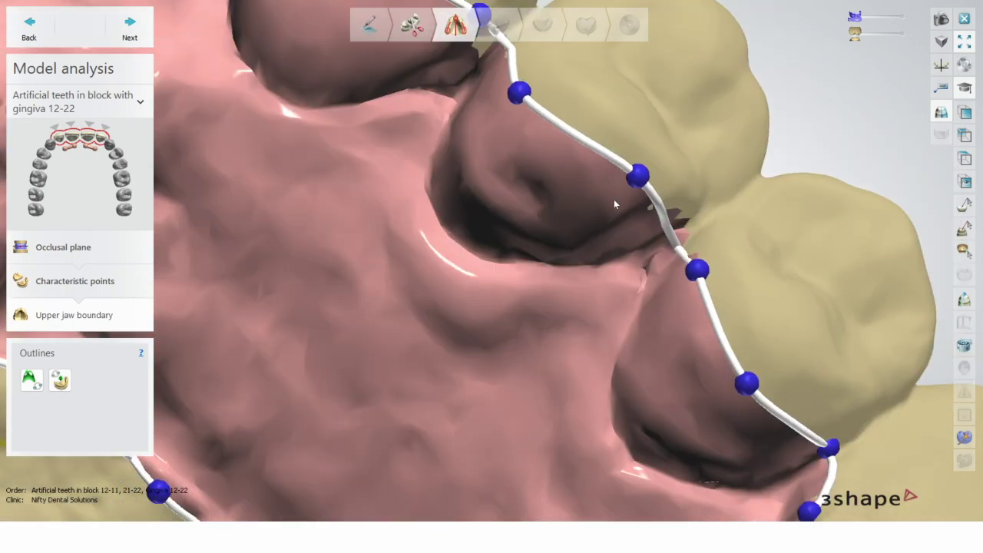
{"action": "right_click", "coordinate": [665, 219]}
{"action": "left_click", "coordinate": [703, 224]}
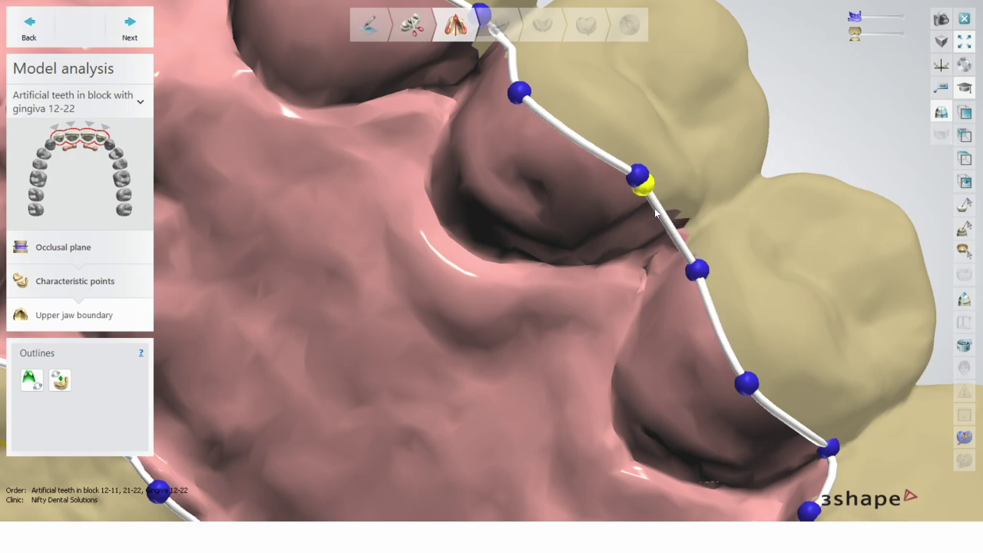
{"action": "left_click", "coordinate": [693, 218]}
{"action": "left_click_drag", "start_coordinate": [697, 267], "coordinate": [682, 278]}
{"action": "scroll", "coordinate": [681, 278], "scroll_direction": "down", "scroll_amount": 3}
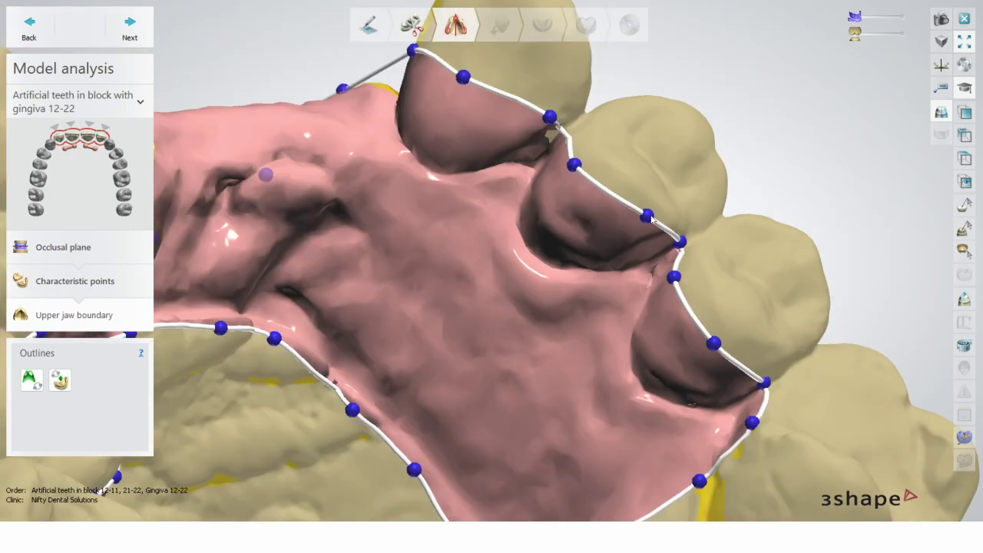
{"action": "left_click_drag", "start_coordinate": [649, 217], "coordinate": [642, 224]}
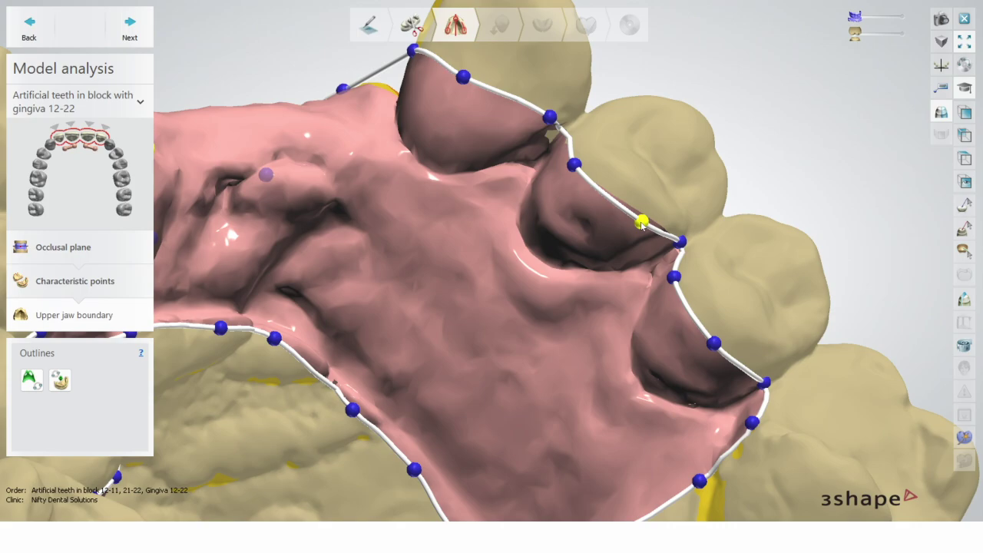
Add an outline point on the left canine's palatal surface near the first premolar and shift it slightly toward the tooth's middle
{"action": "scroll", "coordinate": [641, 223], "scroll_direction": "up", "scroll_amount": 3}
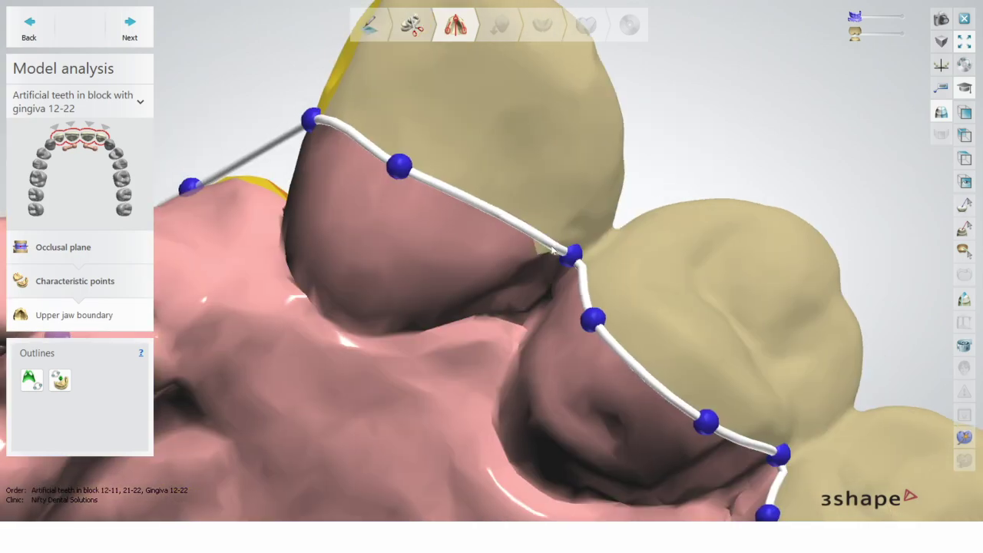
{"action": "left_click", "coordinate": [517, 225]}
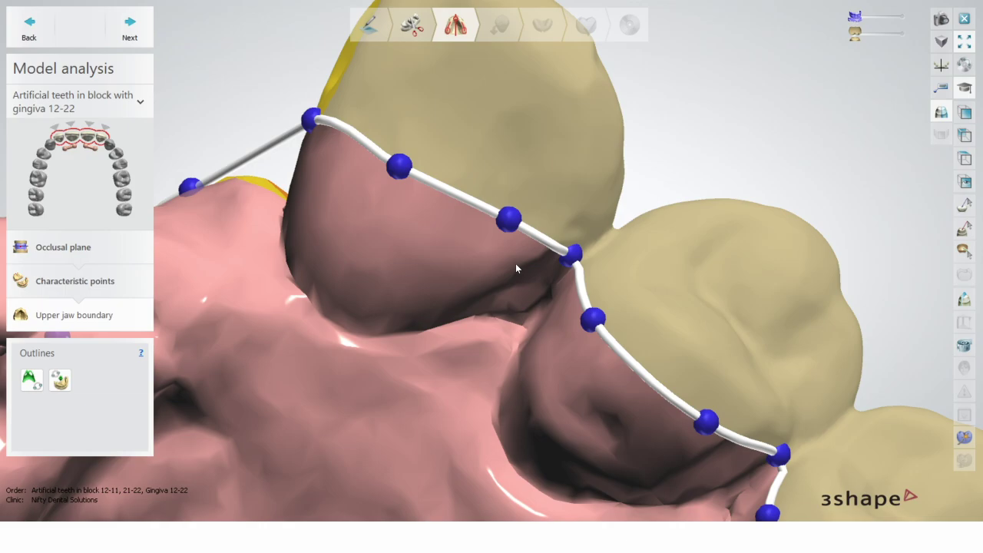
{"action": "left_click_drag", "start_coordinate": [508, 219], "coordinate": [492, 216]}
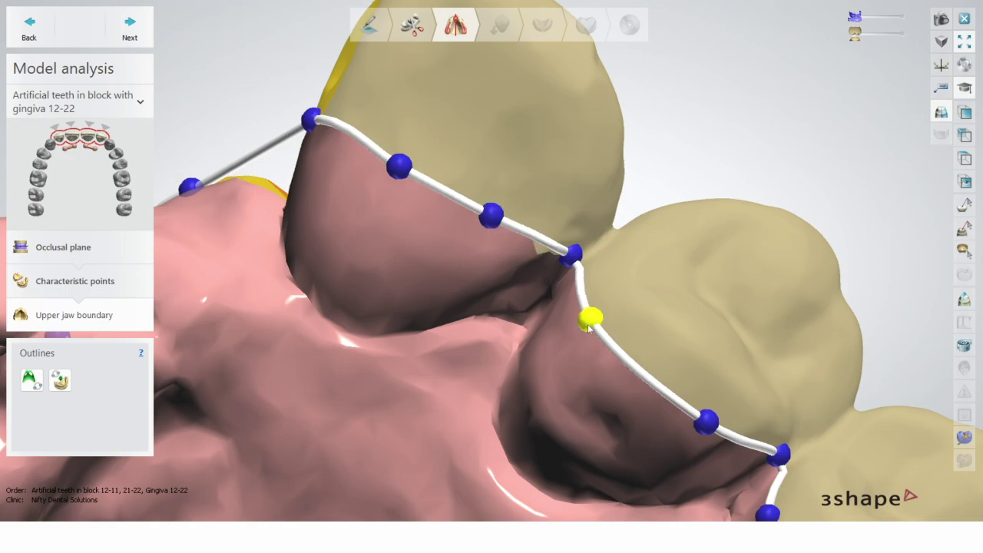
Adjust the outline at the base of the left canine on the labial side, adding a point below it and moving it outward
{"action": "scroll", "coordinate": [588, 329], "scroll_direction": "down", "scroll_amount": 1}
{"action": "right_click_drag", "start_coordinate": [419, 279], "coordinate": [384, 310]}
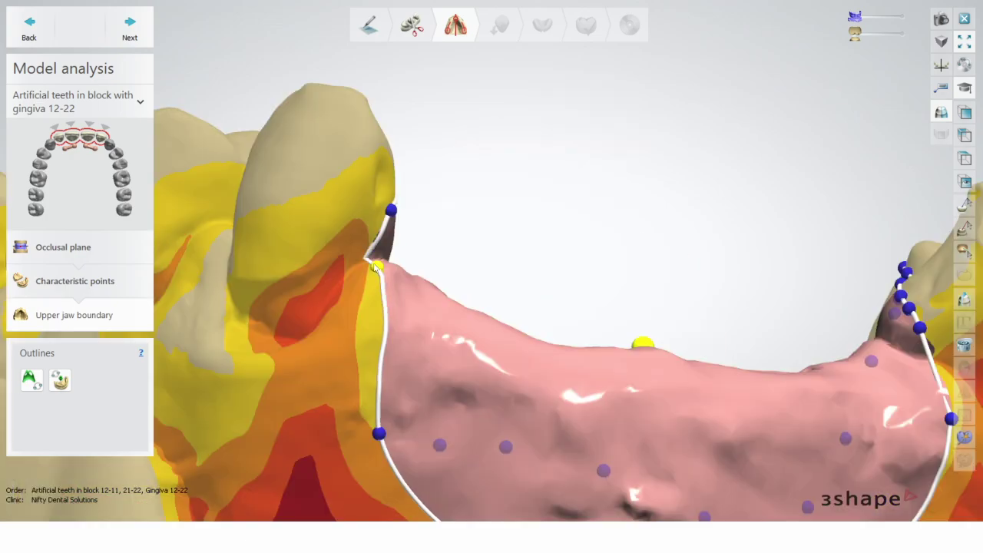
{"action": "right_click", "coordinate": [390, 324]}
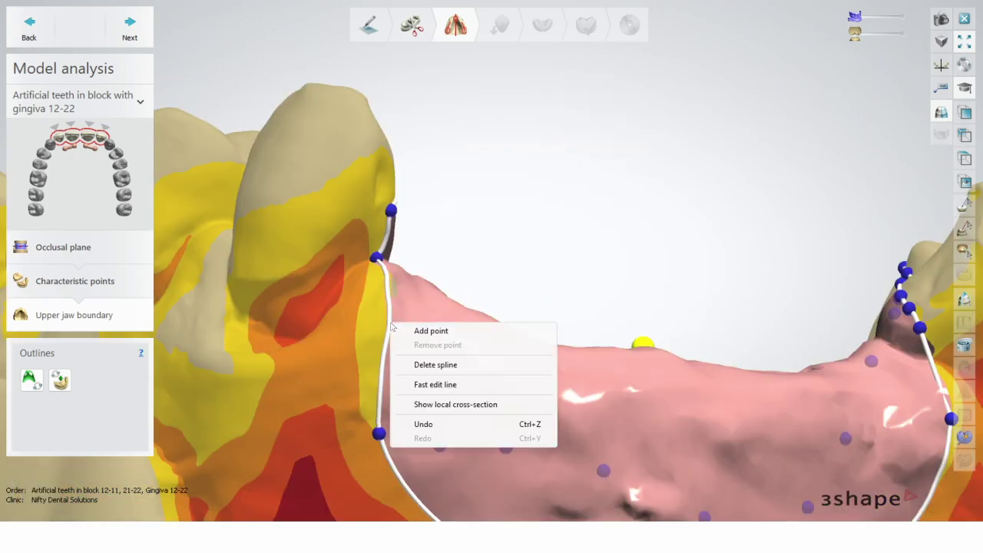
{"action": "left_click", "coordinate": [417, 331]}
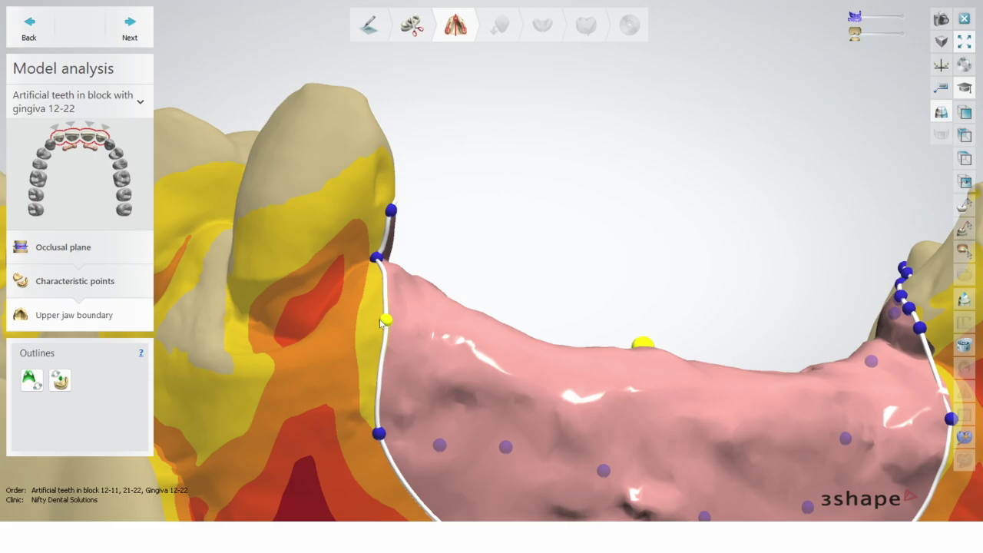
{"action": "left_click_drag", "start_coordinate": [384, 321], "coordinate": [368, 325]}
Raise the midline outline point to relieve the labial frenum, and extend the left labial points downward and outward into the vestibule
{"action": "scroll", "coordinate": [368, 324], "scroll_direction": "down", "scroll_amount": 3}
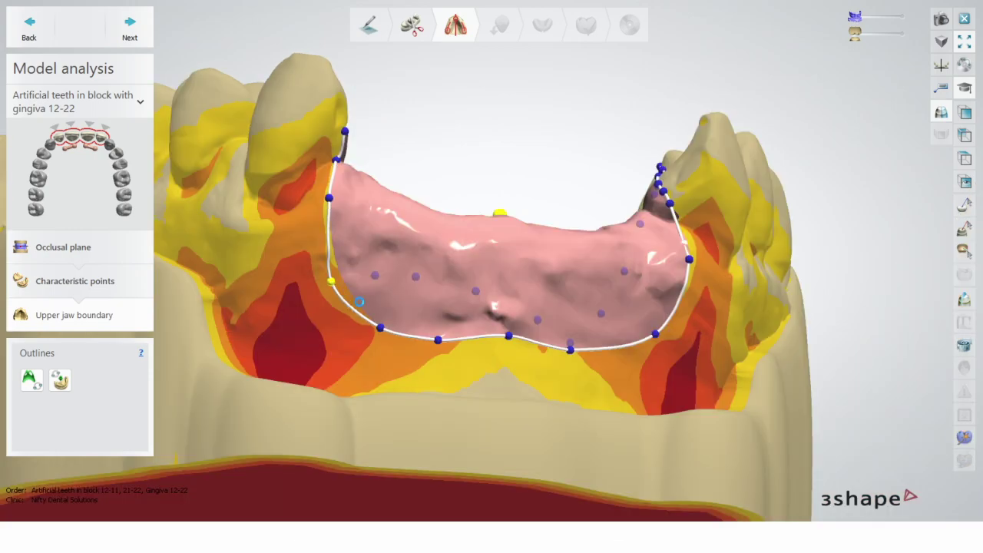
{"action": "left_click_drag", "start_coordinate": [508, 335], "coordinate": [510, 317]}
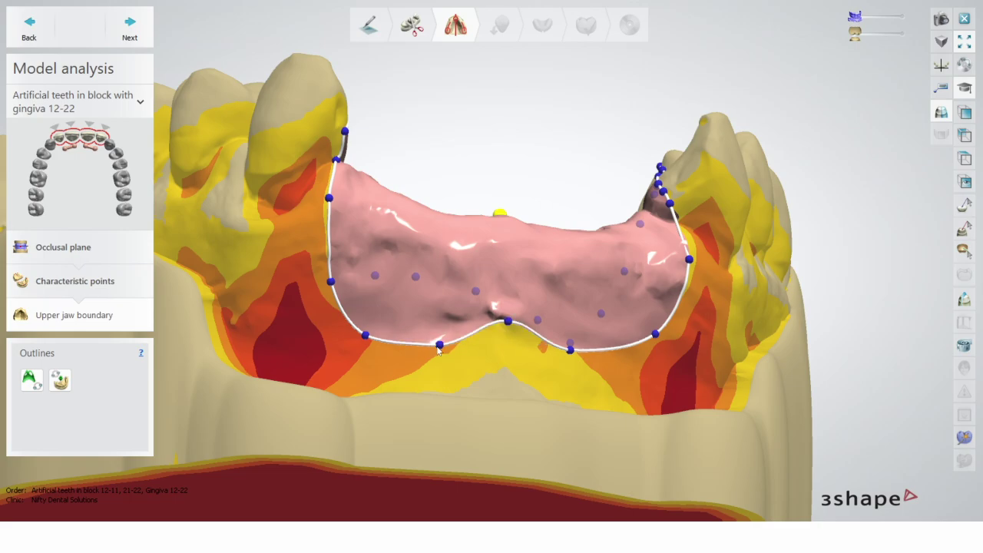
{"action": "left_click_drag", "start_coordinate": [438, 347], "coordinate": [451, 357]}
{"action": "left_click_drag", "start_coordinate": [365, 336], "coordinate": [361, 350]}
{"action": "left_click_drag", "start_coordinate": [331, 284], "coordinate": [328, 281]}
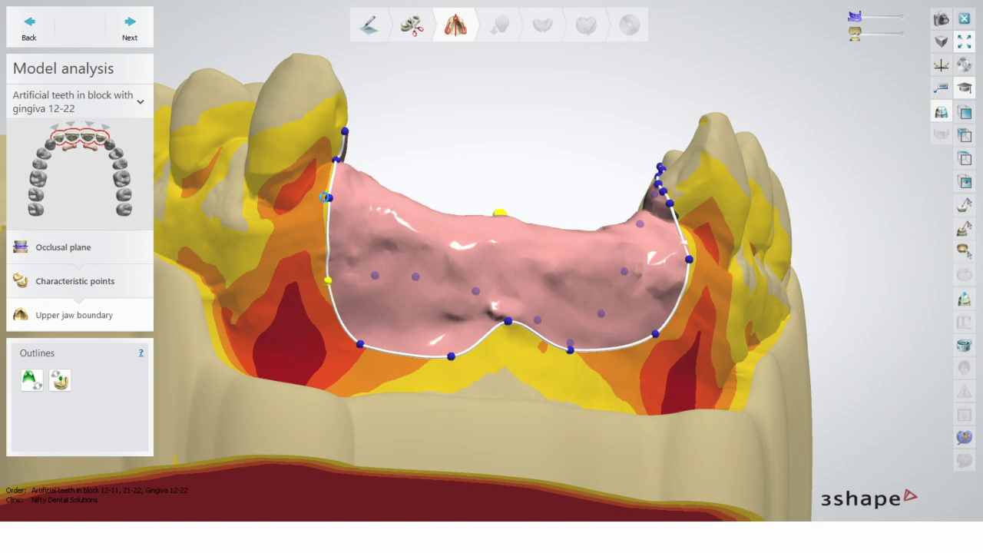
{"action": "left_click_drag", "start_coordinate": [328, 197], "coordinate": [325, 199]}
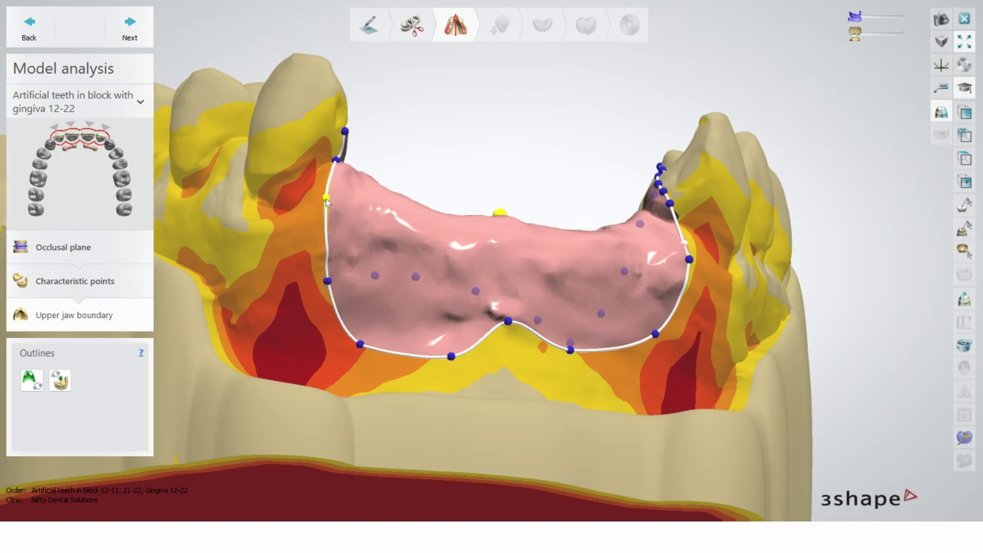
Extend the right labial outline points deeper into the vestibule and move the side point up to the base of the right canine
{"action": "scroll", "coordinate": [513, 337], "scroll_direction": "up", "scroll_amount": 1}
{"action": "left_click_drag", "start_coordinate": [577, 353], "coordinate": [577, 363]}
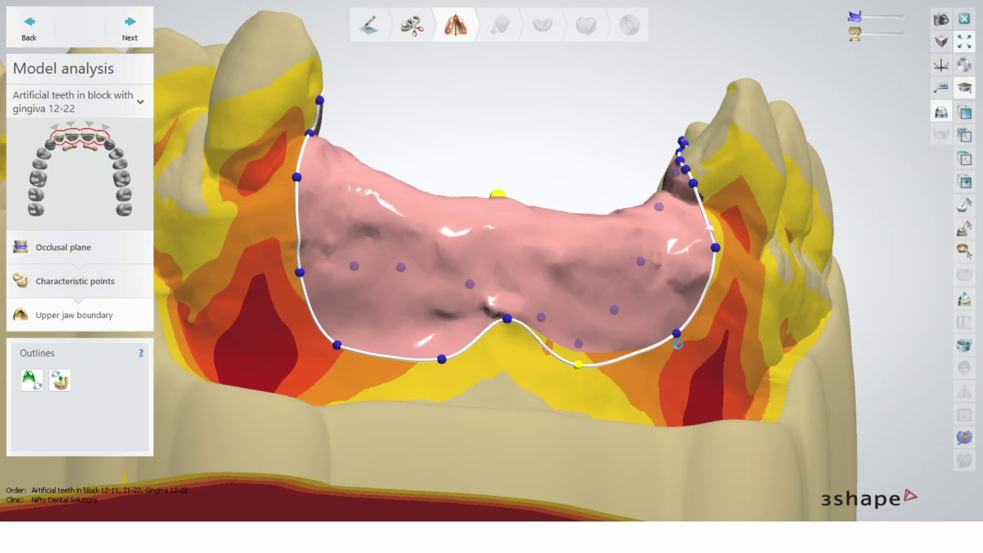
{"action": "left_click_drag", "start_coordinate": [677, 336], "coordinate": [684, 360]}
{"action": "left_click_drag", "start_coordinate": [715, 247], "coordinate": [704, 208]}
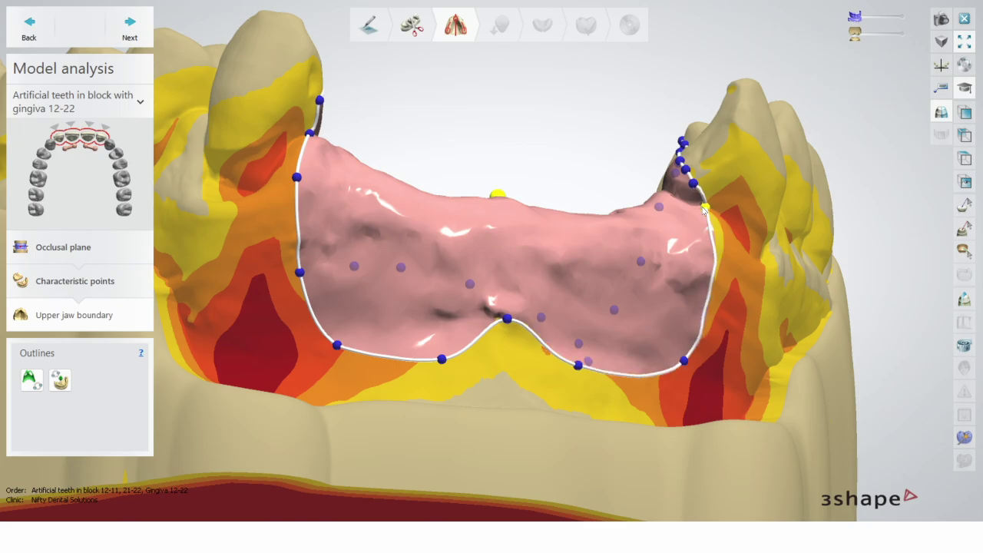
Overlay the scan of the original front teeth at varying transparency and compare it with the labial boundary, leaving it faintly visible
{"action": "scroll", "coordinate": [590, 263], "scroll_direction": "down", "scroll_amount": 2}
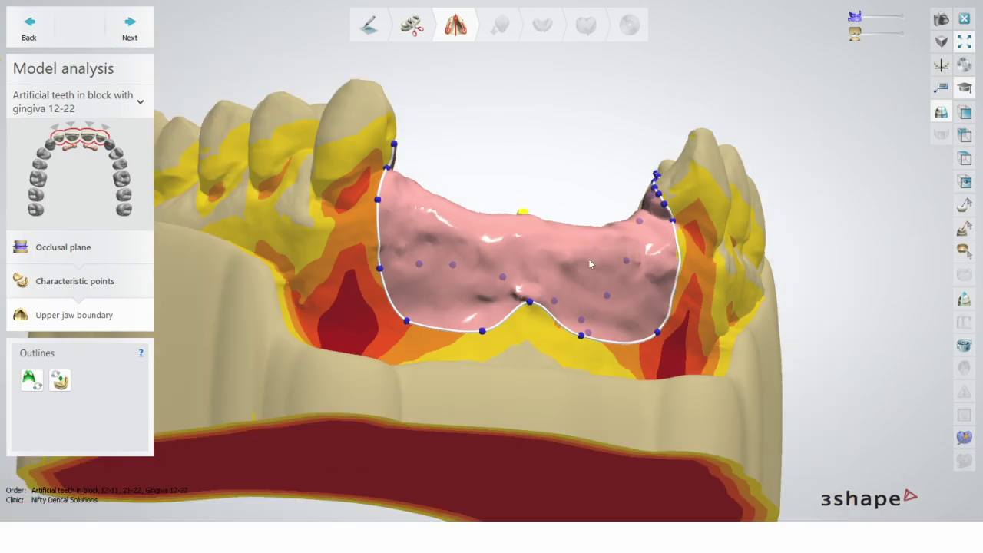
{"action": "right_click_drag", "start_coordinate": [589, 263], "coordinate": [567, 267]}
{"action": "left_click_drag", "start_coordinate": [855, 16], "coordinate": [901, 17]}
{"action": "right_click_drag", "start_coordinate": [753, 205], "coordinate": [718, 205]}
{"action": "left_click_drag", "start_coordinate": [901, 17], "coordinate": [878, 17]}
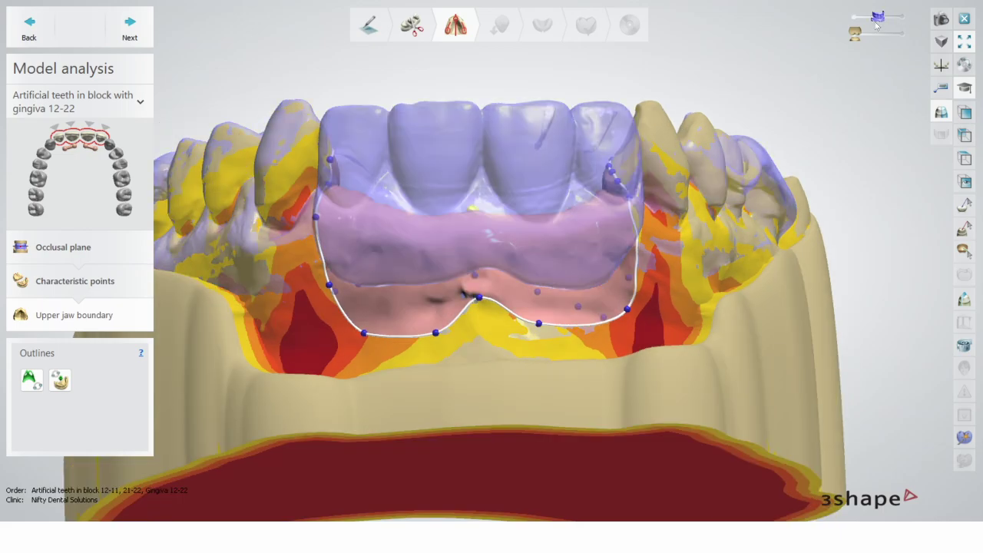
{"action": "scroll", "coordinate": [813, 63], "scroll_direction": "down", "scroll_amount": 3}
{"action": "right_click_drag", "start_coordinate": [813, 61], "coordinate": [812, 55]}
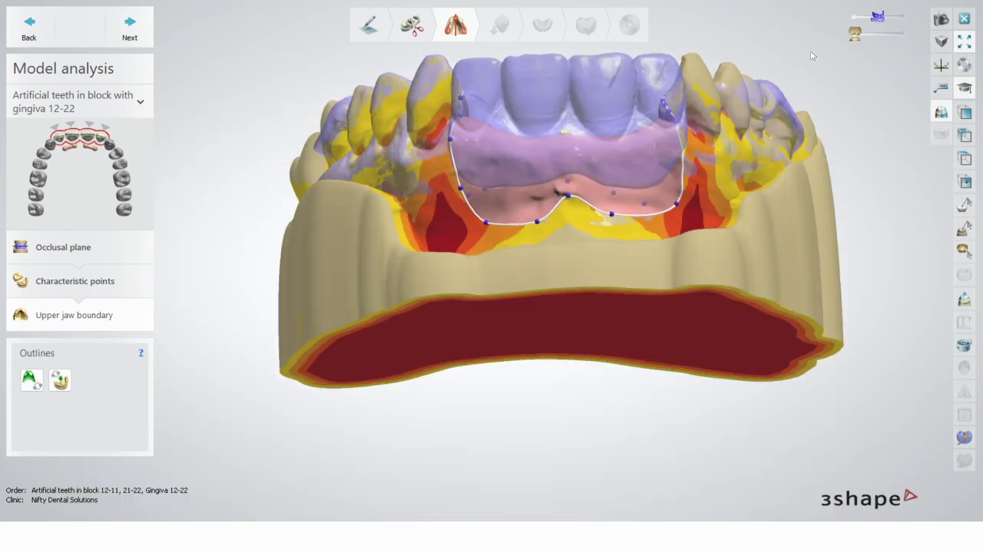
{"action": "scroll", "coordinate": [812, 56], "scroll_direction": "up", "scroll_amount": 2}
{"action": "left_click_drag", "start_coordinate": [877, 17], "coordinate": [861, 18]}
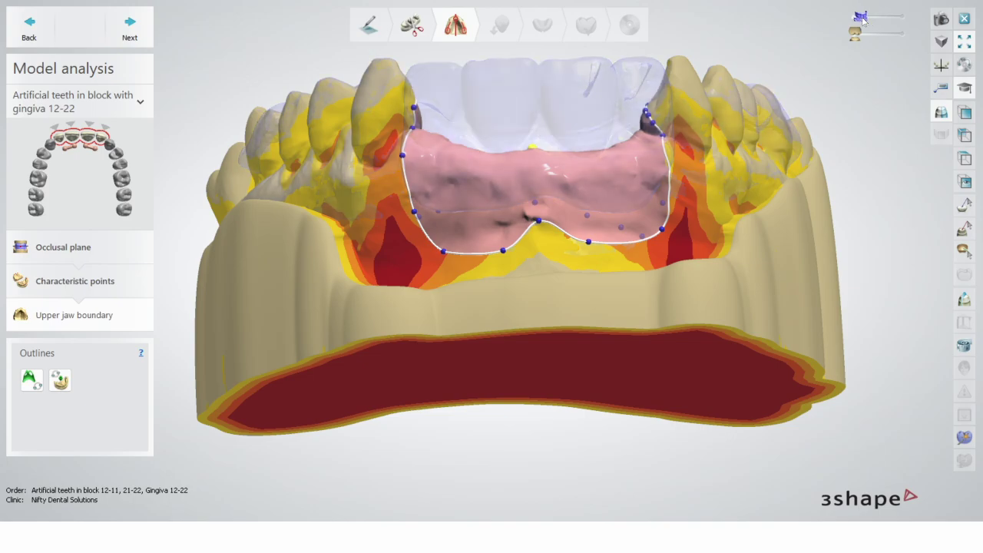
Add an outline point on the labial side below the right canine and pull it outward to round the edge
{"action": "right_click", "coordinate": [590, 232]}
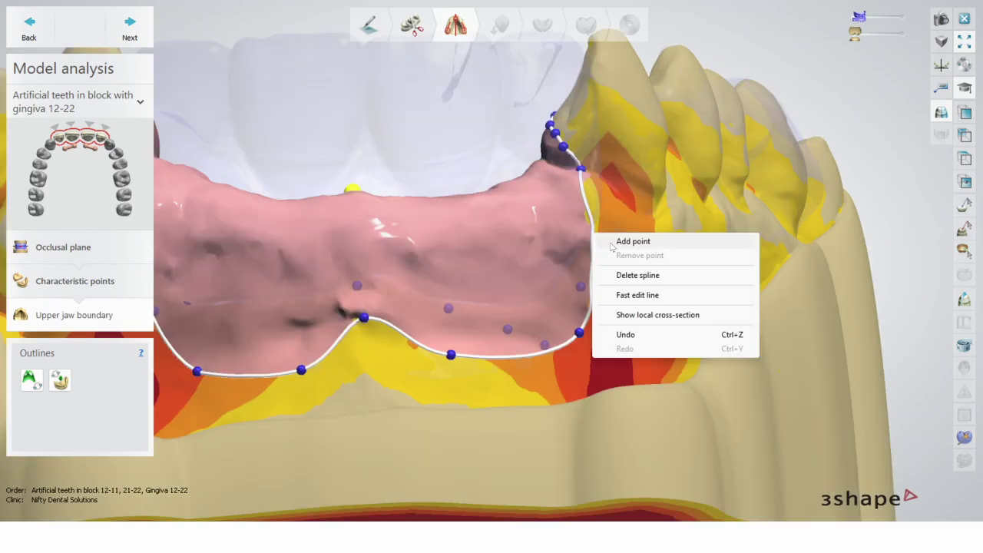
{"action": "left_click", "coordinate": [613, 242]}
{"action": "left_click_drag", "start_coordinate": [591, 234], "coordinate": [606, 240]}
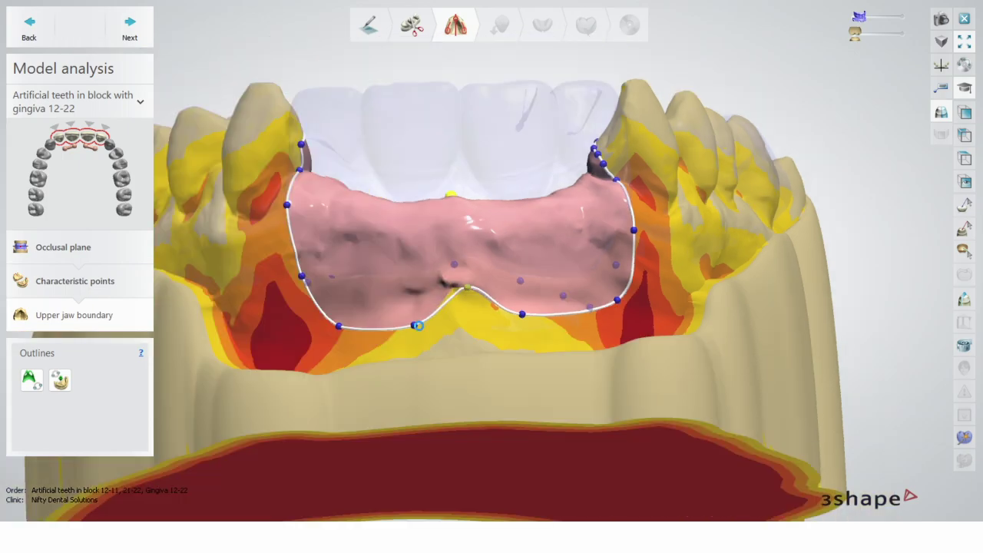
{"action": "right_click_drag", "start_coordinate": [417, 325], "coordinate": [371, 278]}
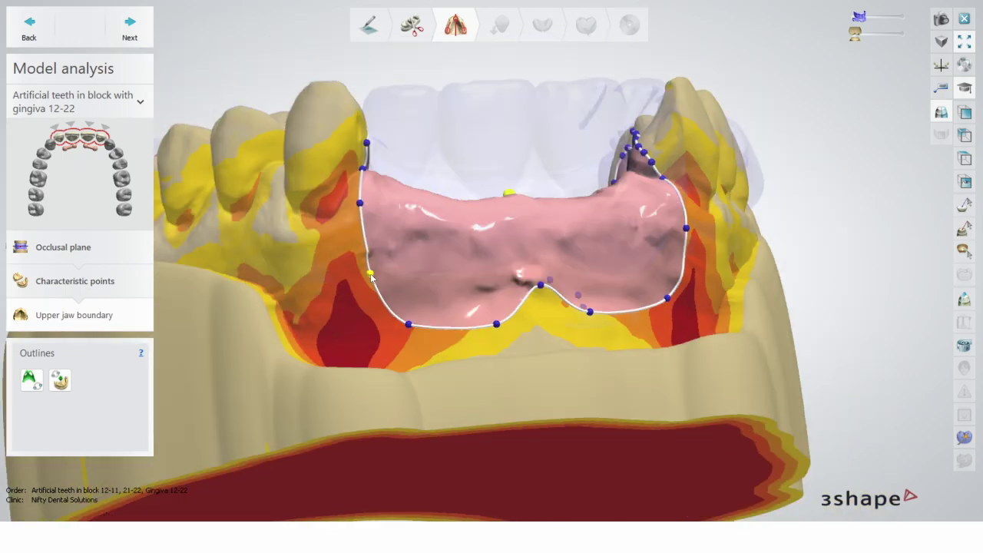
Fine-tune the outline points between the right canine and first premolar and along the premolar's palatal surface
{"action": "scroll", "coordinate": [405, 326], "scroll_direction": "down", "scroll_amount": 3}
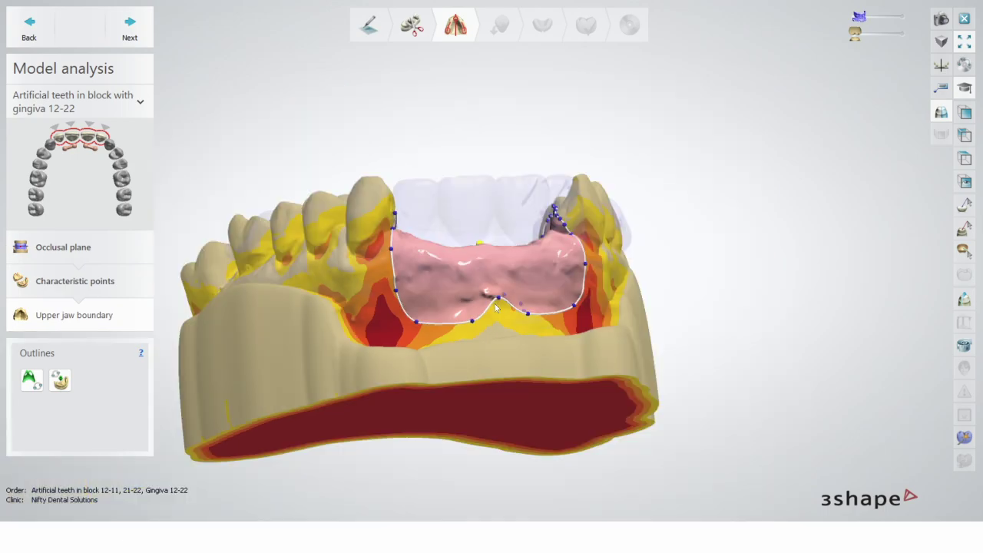
{"action": "right_click_drag", "start_coordinate": [495, 308], "coordinate": [435, 132]}
{"action": "scroll", "coordinate": [434, 132], "scroll_direction": "up", "scroll_amount": 3}
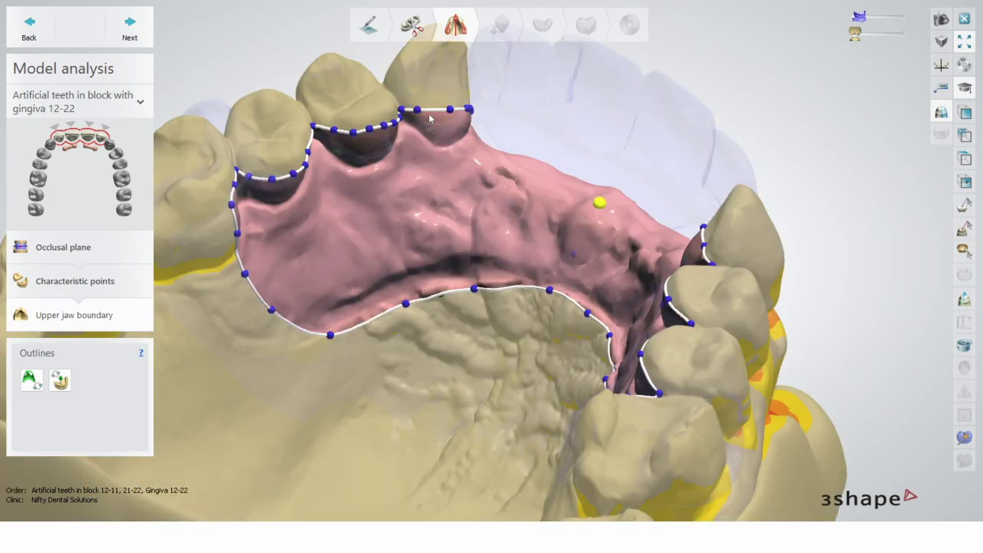
{"action": "scroll", "coordinate": [430, 116], "scroll_direction": "up", "scroll_amount": 4}
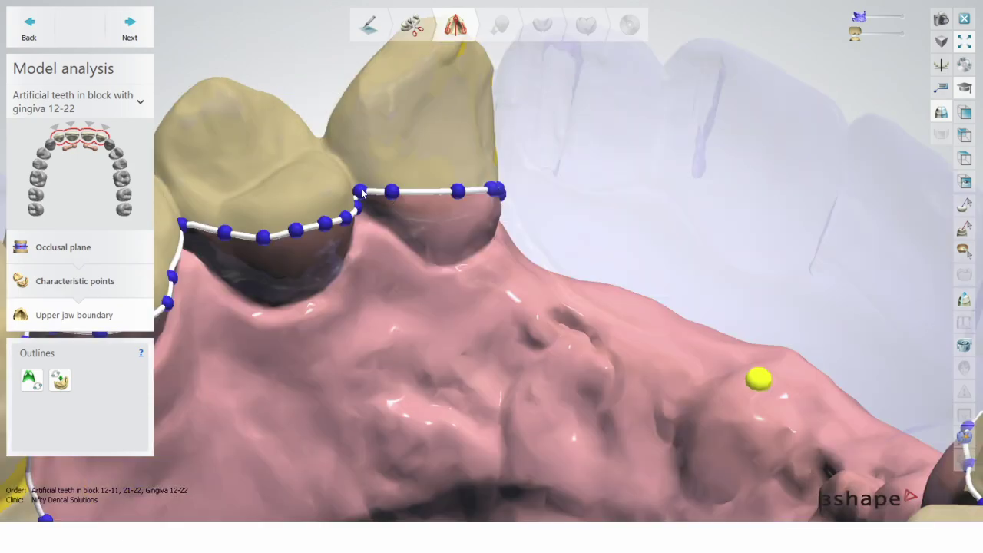
{"action": "left_click_drag", "start_coordinate": [361, 191], "coordinate": [360, 185]}
{"action": "left_click_drag", "start_coordinate": [295, 230], "coordinate": [298, 236]}
{"action": "left_click_drag", "start_coordinate": [325, 222], "coordinate": [328, 229]}
{"action": "left_click", "coordinate": [359, 185]}
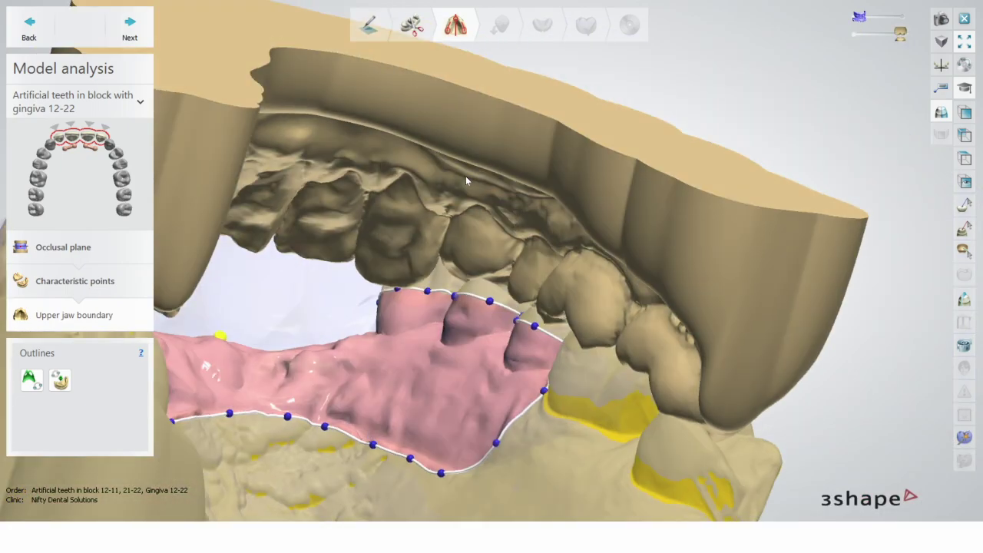
Add an outline point on the left canine's palatal surface close to the first premolar, using the opposing jaw as reference
{"action": "scroll", "coordinate": [465, 176], "scroll_direction": "up", "scroll_amount": 5}
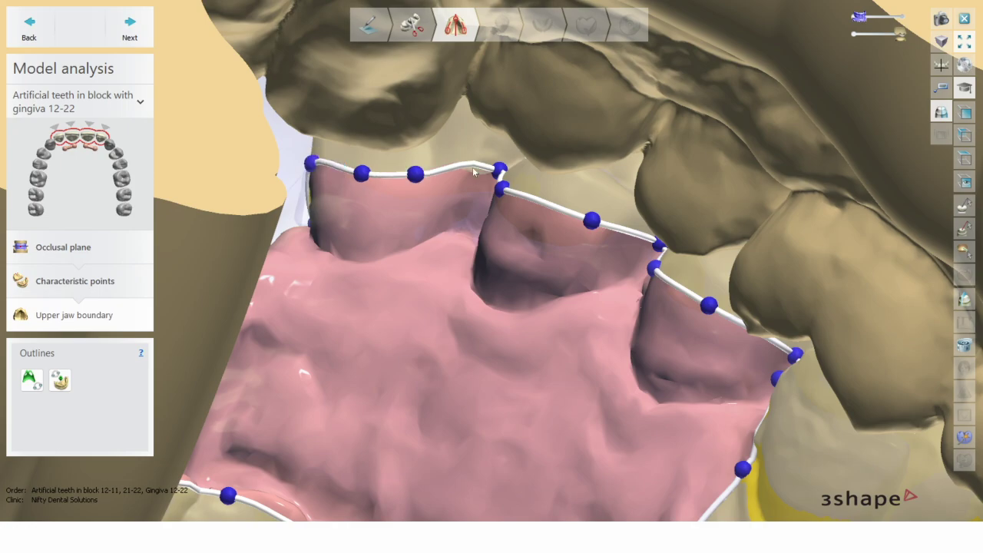
{"action": "right_click", "coordinate": [473, 172]}
{"action": "left_click", "coordinate": [470, 184]}
Check the boundary against the opposing jaw around the right premolars and from the front
{"action": "right_click_drag", "start_coordinate": [467, 175], "coordinate": [409, 209]}
{"action": "scroll", "coordinate": [584, 207], "scroll_direction": "down", "scroll_amount": 4}
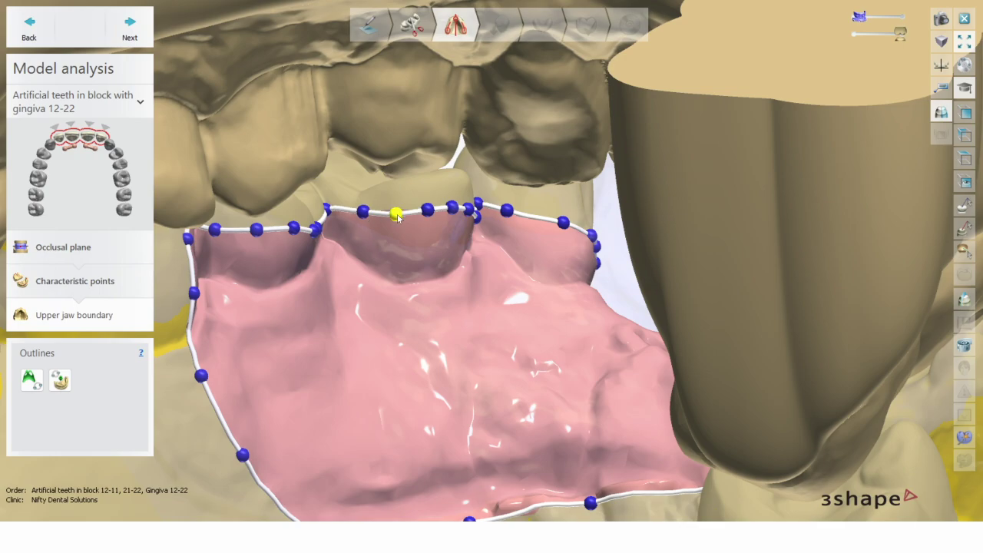
{"action": "right_click_drag", "start_coordinate": [396, 217], "coordinate": [332, 207]}
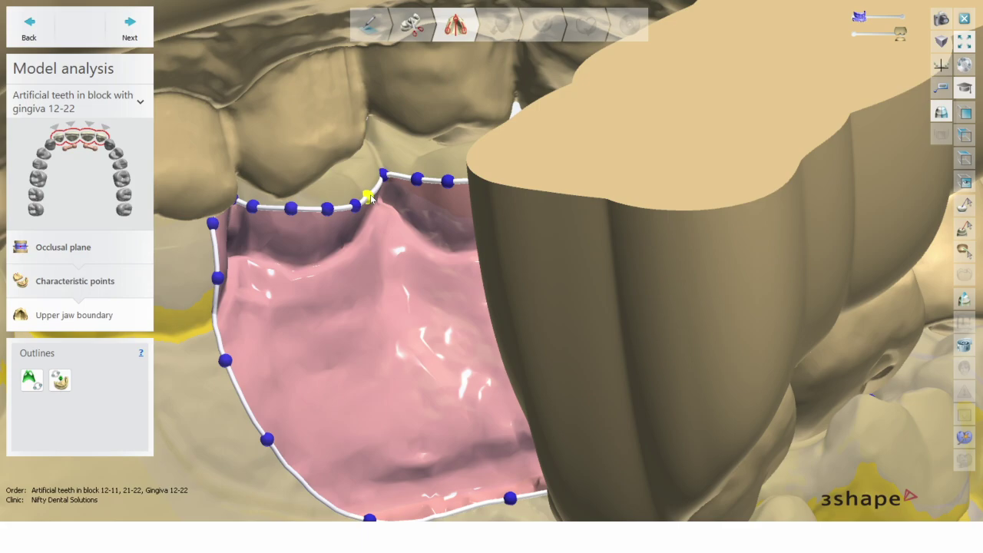
{"action": "right_click_drag", "start_coordinate": [369, 198], "coordinate": [518, 318]}
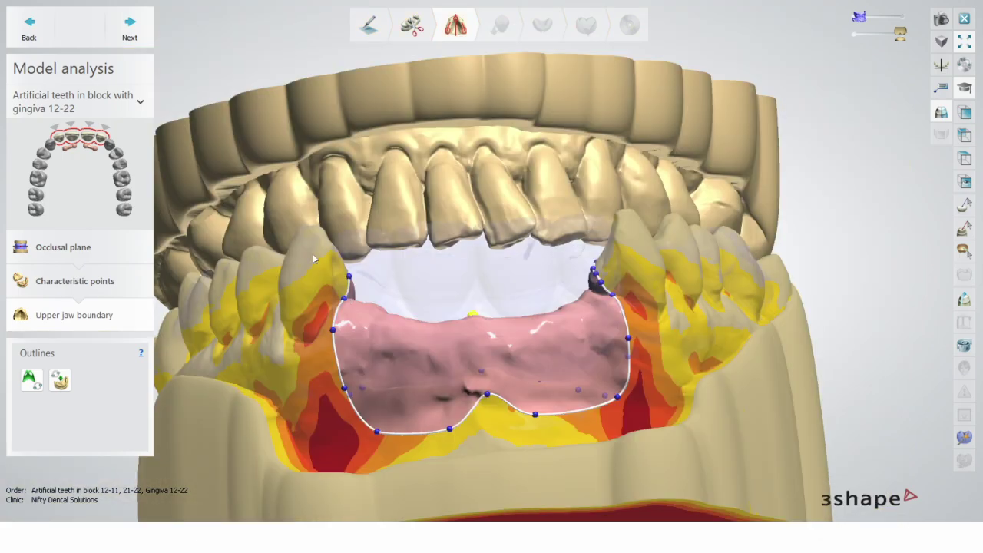
{"action": "right_click_drag", "start_coordinate": [313, 259], "coordinate": [483, 251]}
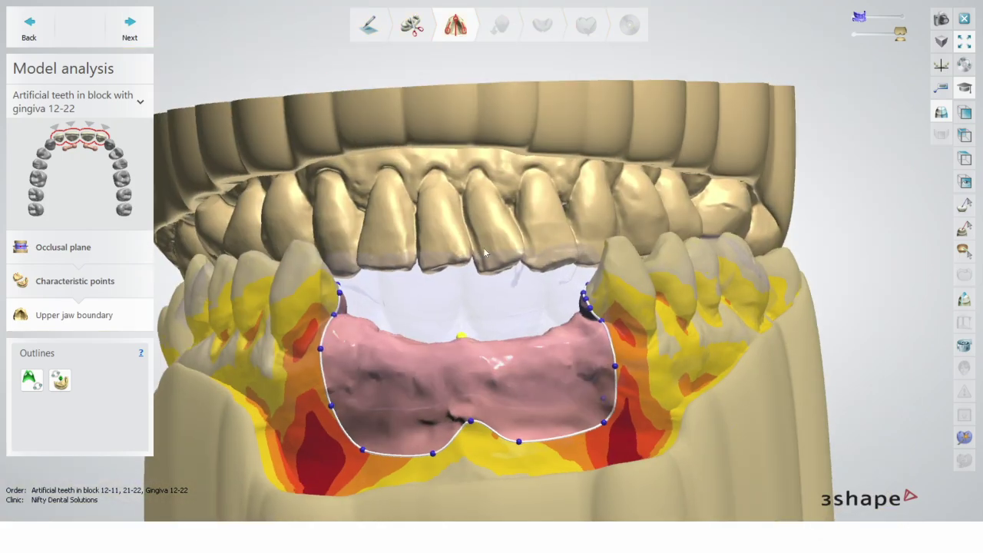
Proceed to surveying and blocking out, and set the insertion direction from a slightly tilted occlusal view of the upper model
{"action": "left_click", "coordinate": [130, 27]}
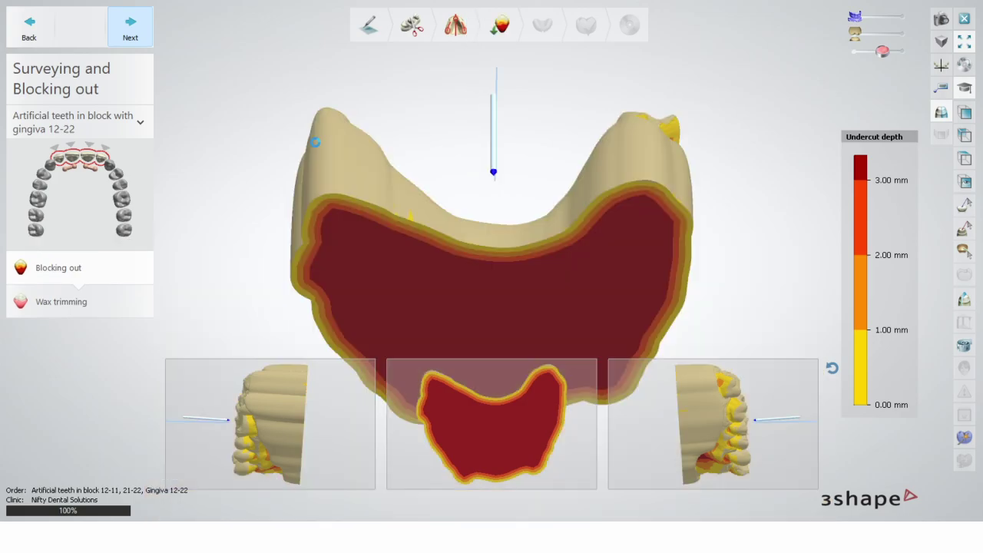
{"action": "right_click_drag", "start_coordinate": [556, 239], "coordinate": [579, 202]}
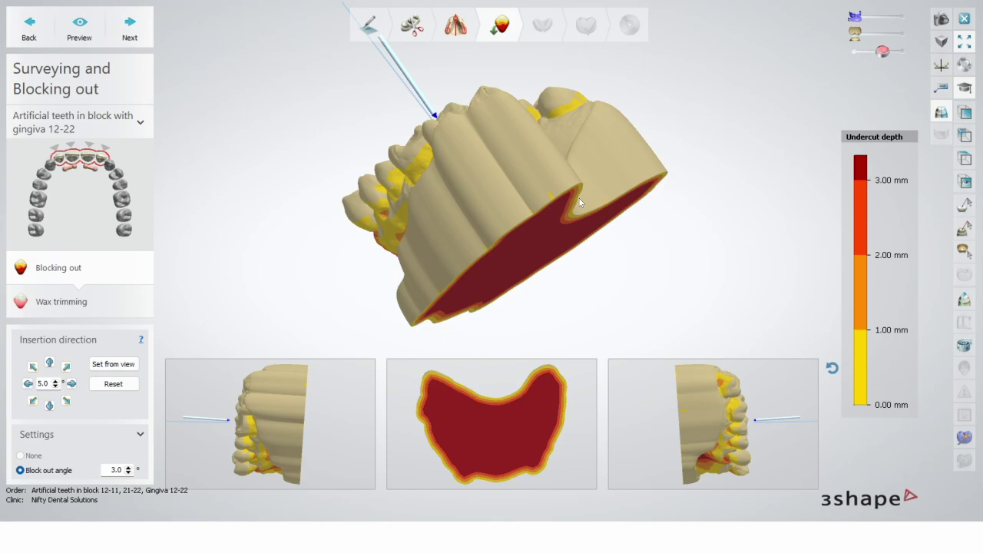
{"action": "right_click_drag", "start_coordinate": [634, 183], "coordinate": [551, 99]}
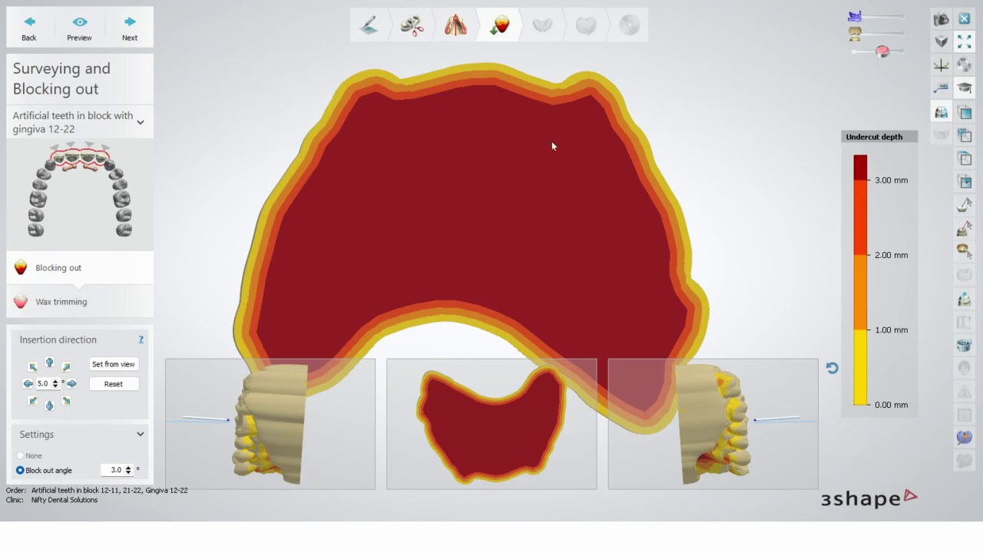
{"action": "scroll", "coordinate": [551, 145], "scroll_direction": "down", "scroll_amount": 2}
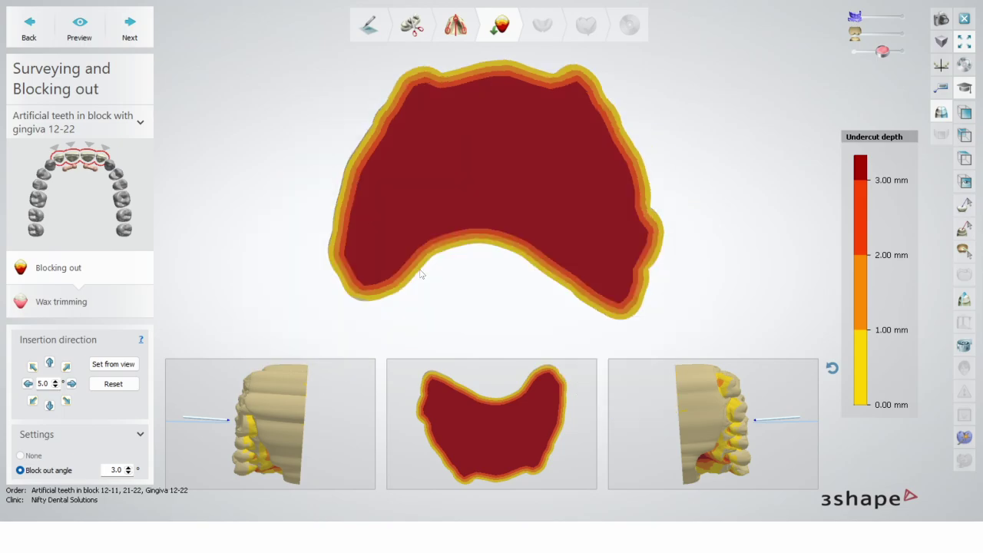
{"action": "right_click_drag", "start_coordinate": [420, 274], "coordinate": [528, 339]}
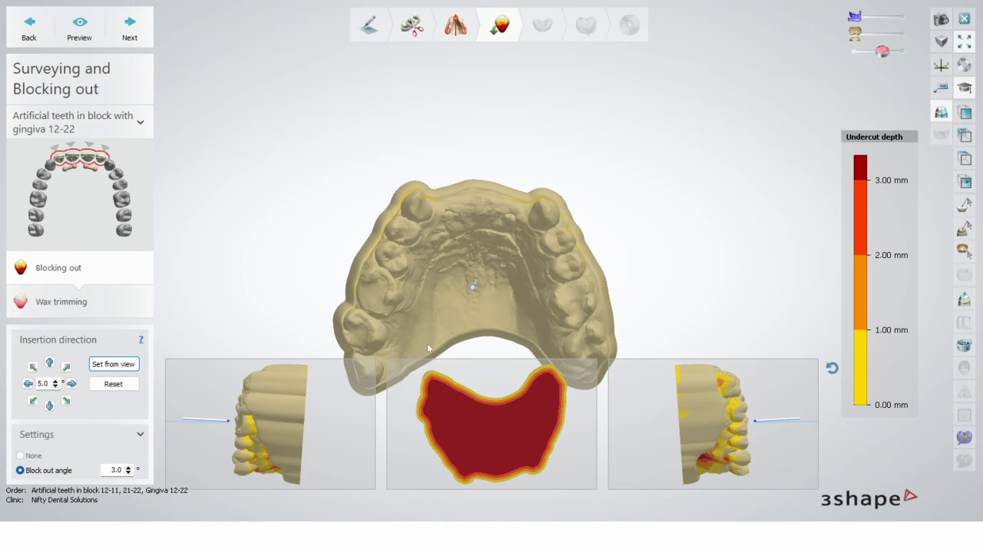
{"action": "right_click_drag", "start_coordinate": [427, 343], "coordinate": [506, 415]}
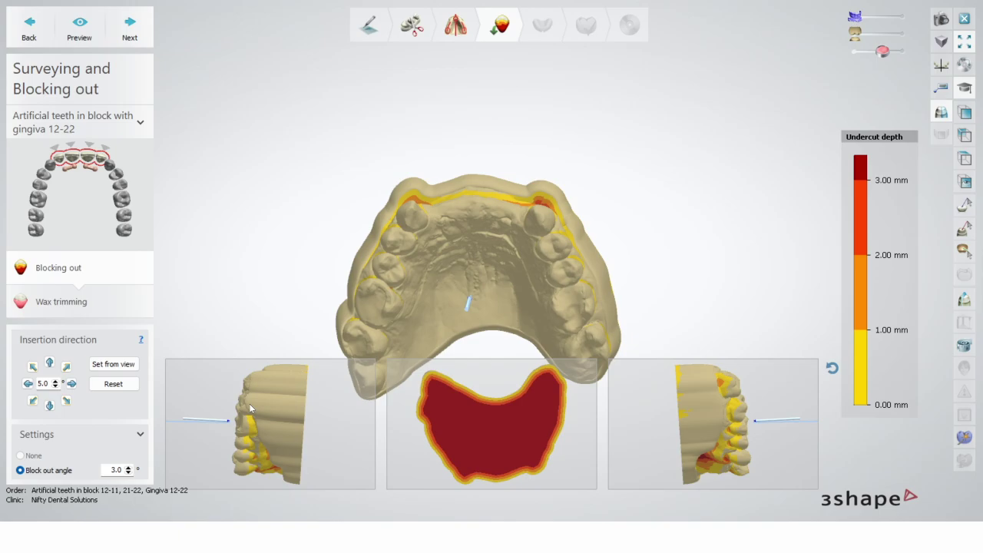
{"action": "left_click", "coordinate": [127, 368]}
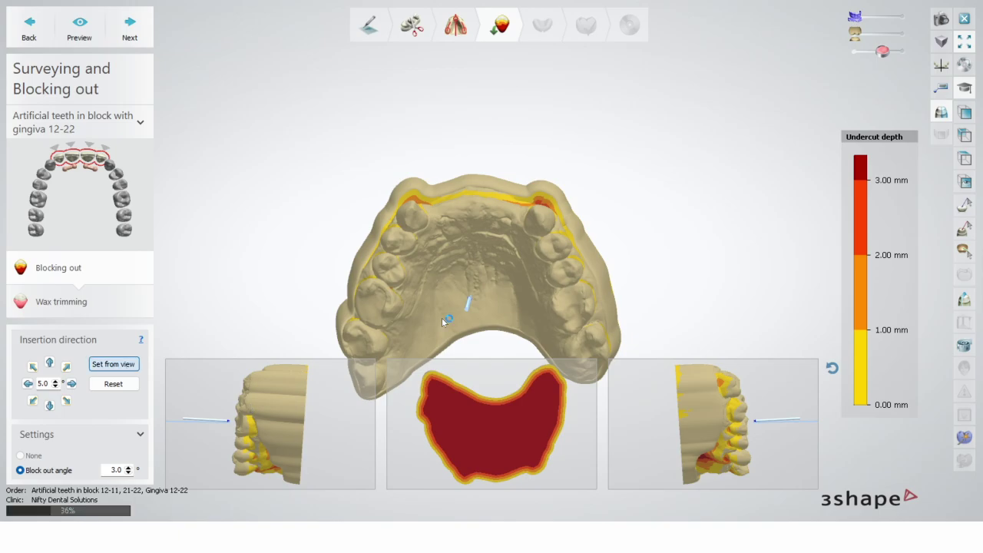
Inspect the undercut depths on the palatal tooth surfaces, between the posterior teeth, around the canines and along the labial ridge
{"action": "right_click_drag", "start_coordinate": [442, 318], "coordinate": [575, 323]}
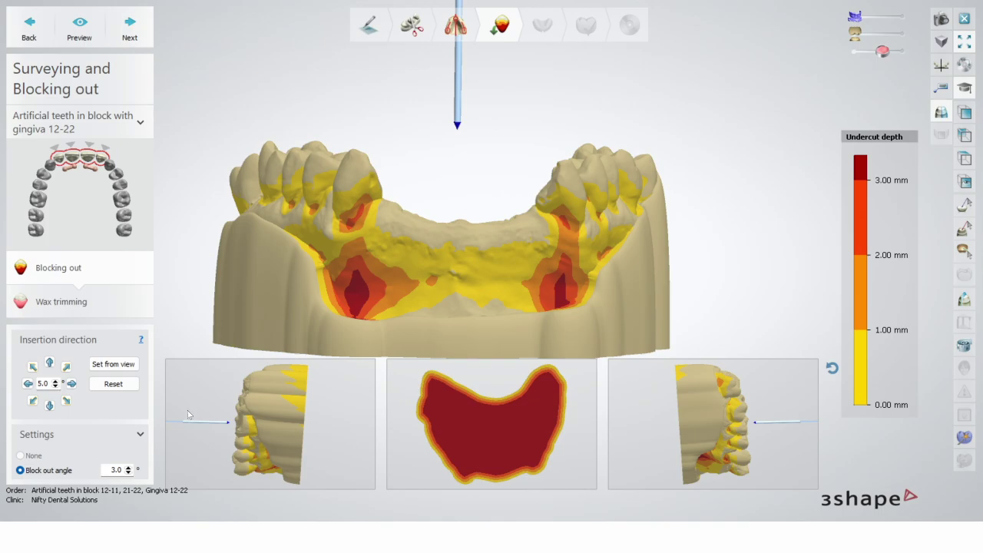
{"action": "right_click_drag", "start_coordinate": [301, 338], "coordinate": [346, 204]}
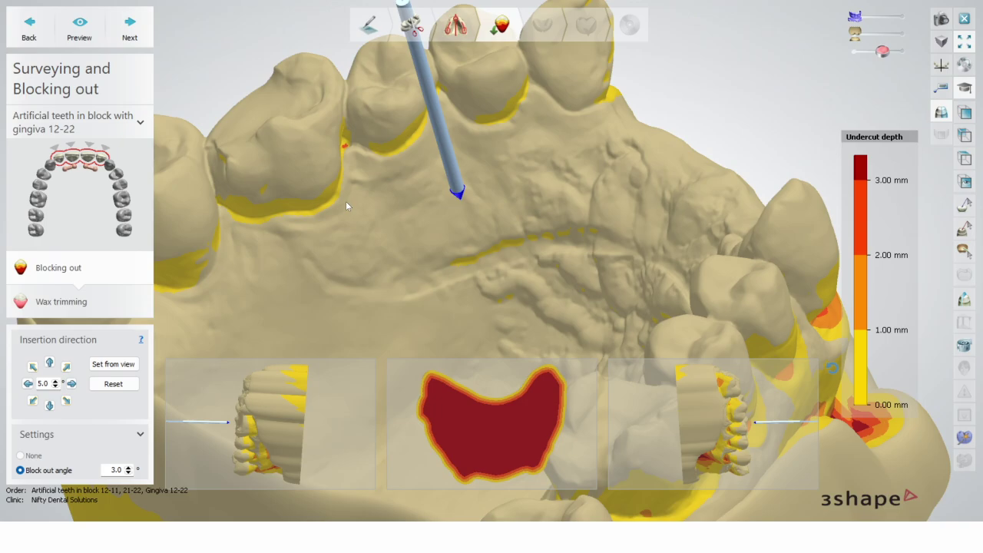
{"action": "scroll", "coordinate": [345, 202], "scroll_direction": "up", "scroll_amount": 5}
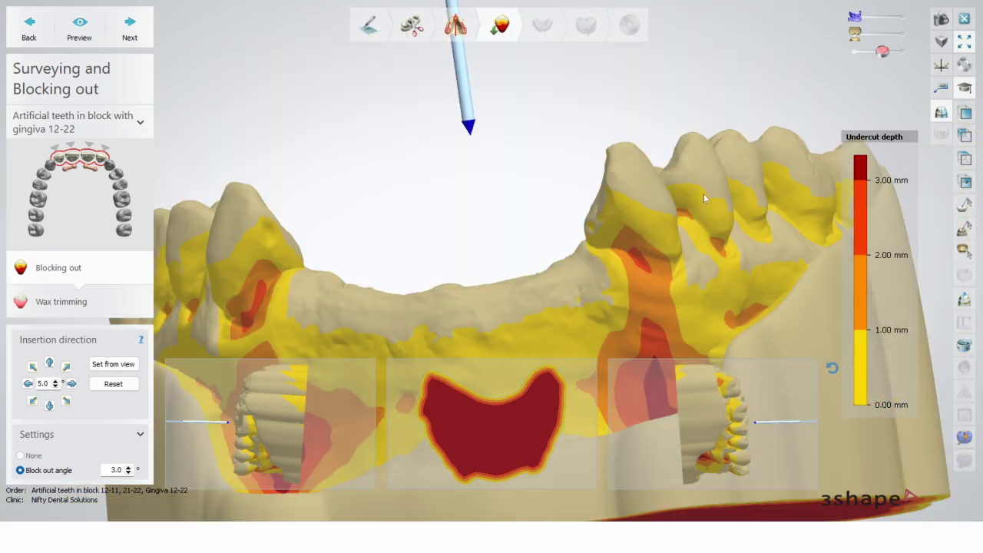
{"action": "right_click_drag", "start_coordinate": [704, 195], "coordinate": [569, 257]}
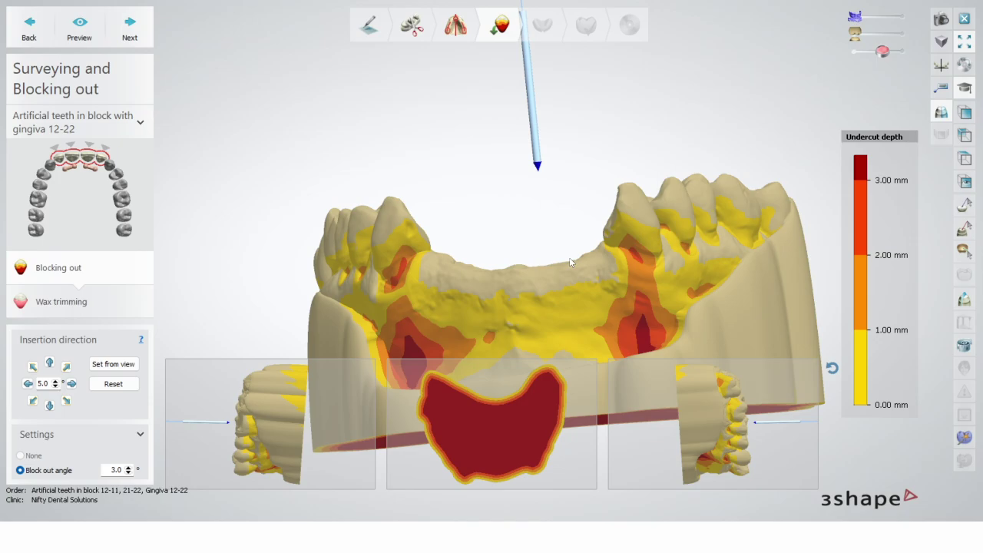
{"action": "scroll", "coordinate": [569, 257], "scroll_direction": "up", "scroll_amount": 5}
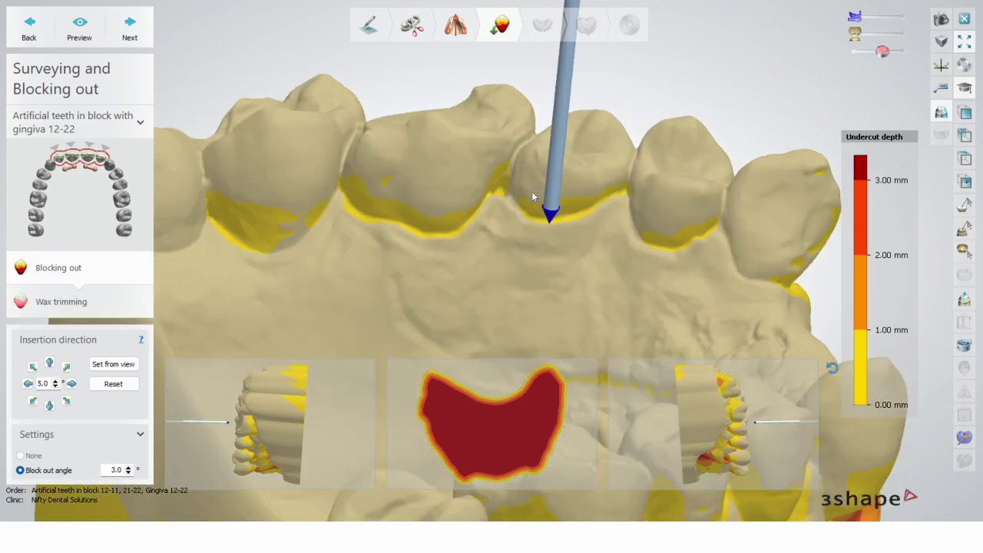
{"action": "scroll", "coordinate": [532, 191], "scroll_direction": "up", "scroll_amount": 2}
{"action": "right_click_drag", "start_coordinate": [500, 198], "coordinate": [486, 166]}
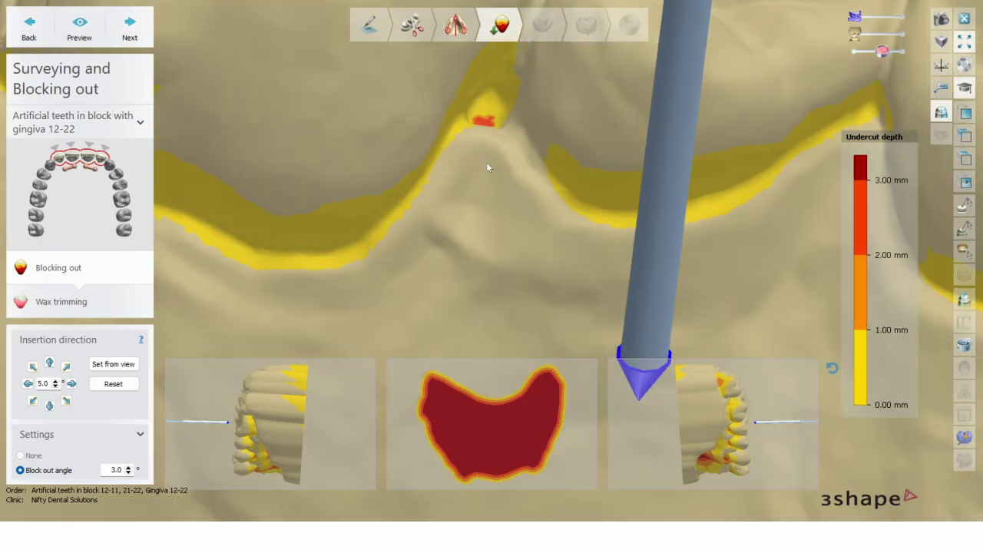
{"action": "scroll", "coordinate": [487, 164], "scroll_direction": "down", "scroll_amount": 2}
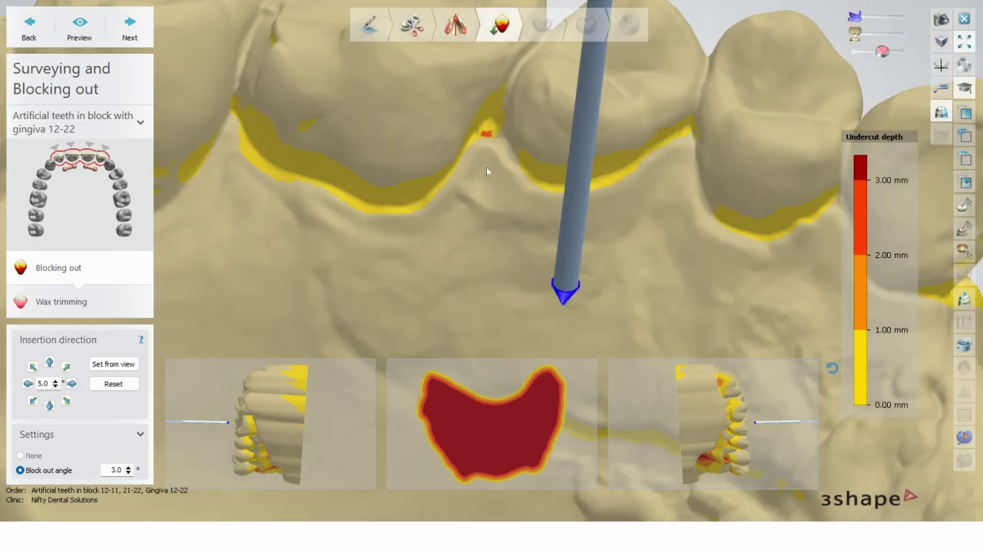
{"action": "right_click_drag", "start_coordinate": [486, 171], "coordinate": [488, 113]}
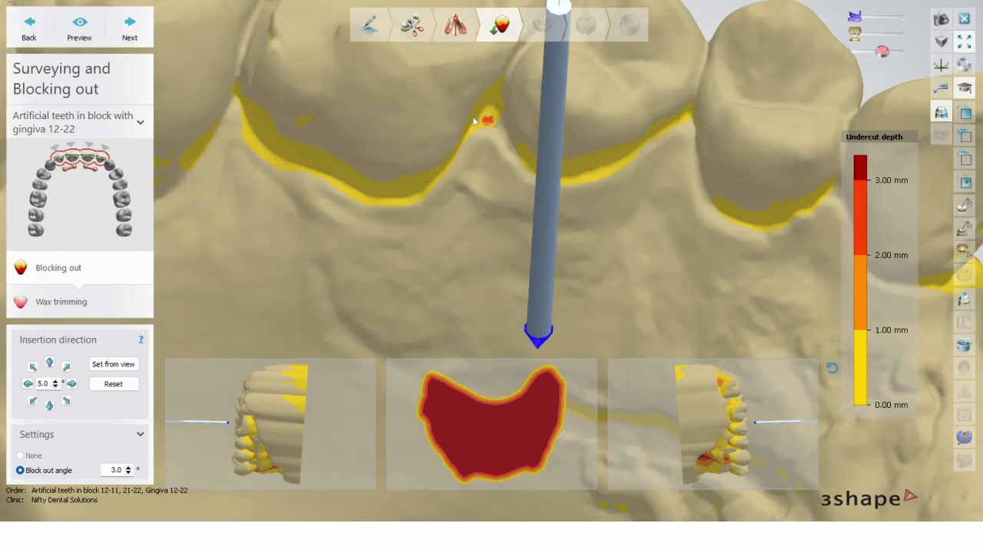
{"action": "scroll", "coordinate": [461, 165], "scroll_direction": "down", "scroll_amount": 5}
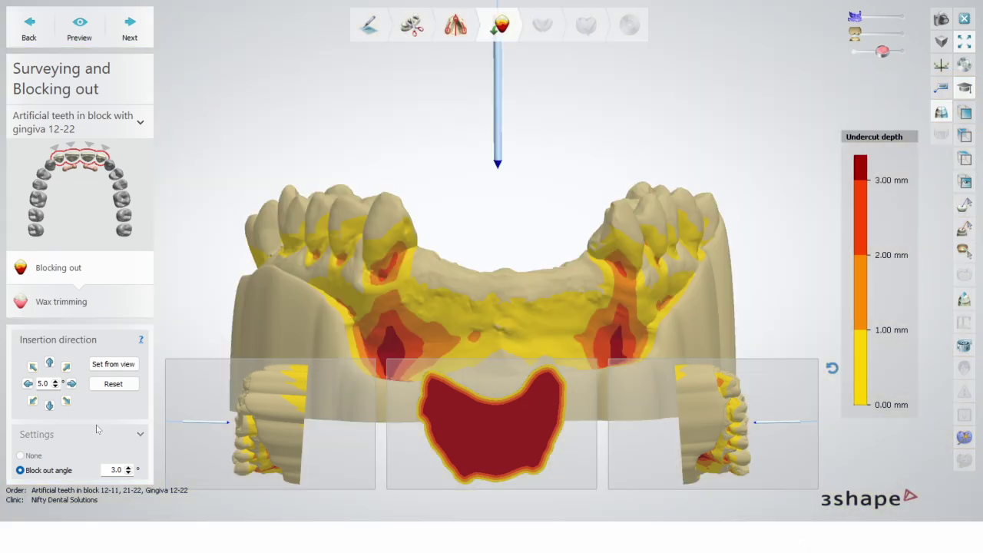
Adjust the block-out angle and generate the block-out wax, continuing to wax trimming
{"action": "right_click_drag", "start_coordinate": [520, 259], "coordinate": [519, 213]}
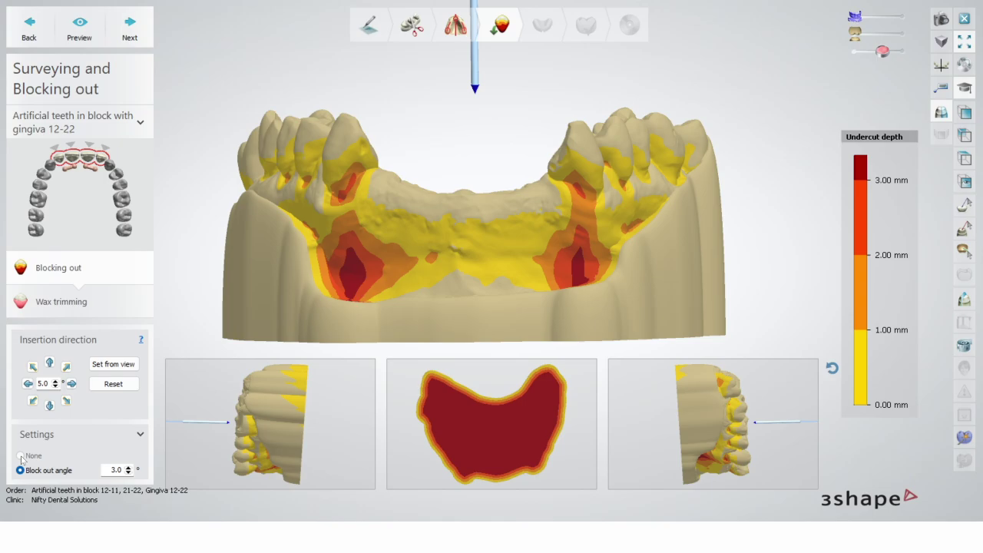
{"action": "left_click", "coordinate": [128, 472]}
{"action": "left_click", "coordinate": [129, 469]}
{"action": "left_click", "coordinate": [129, 473]}
{"action": "left_click", "coordinate": [128, 33]}
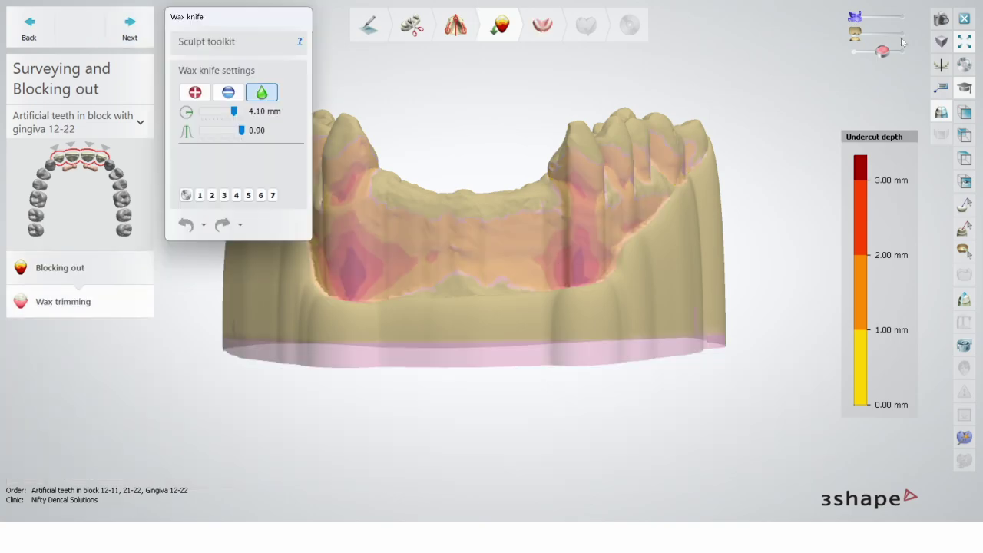
Keep the opposing jaw hidden and make the block-out wax fully opaque, checking its coverage from the side and front
{"action": "left_click", "coordinate": [901, 36]}
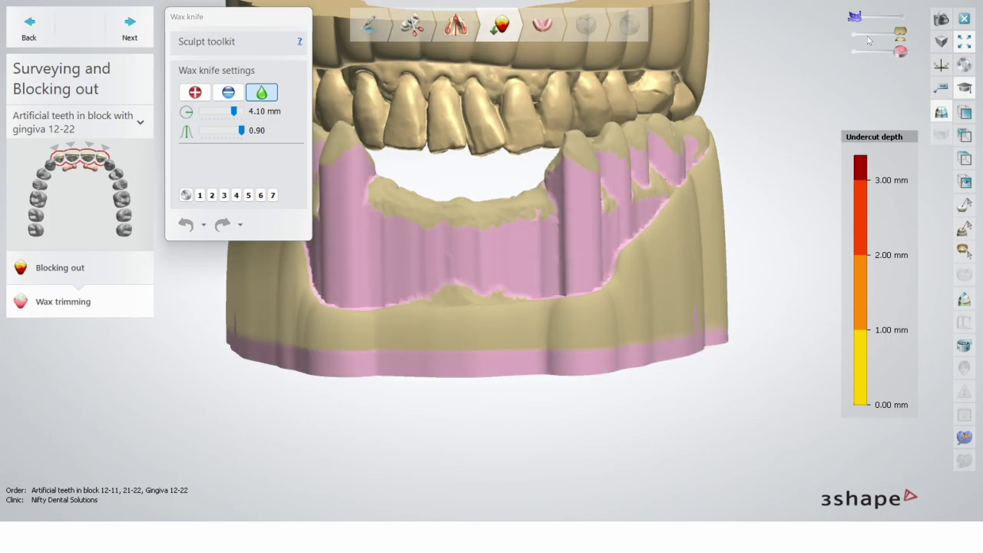
{"action": "left_click", "coordinate": [853, 35]}
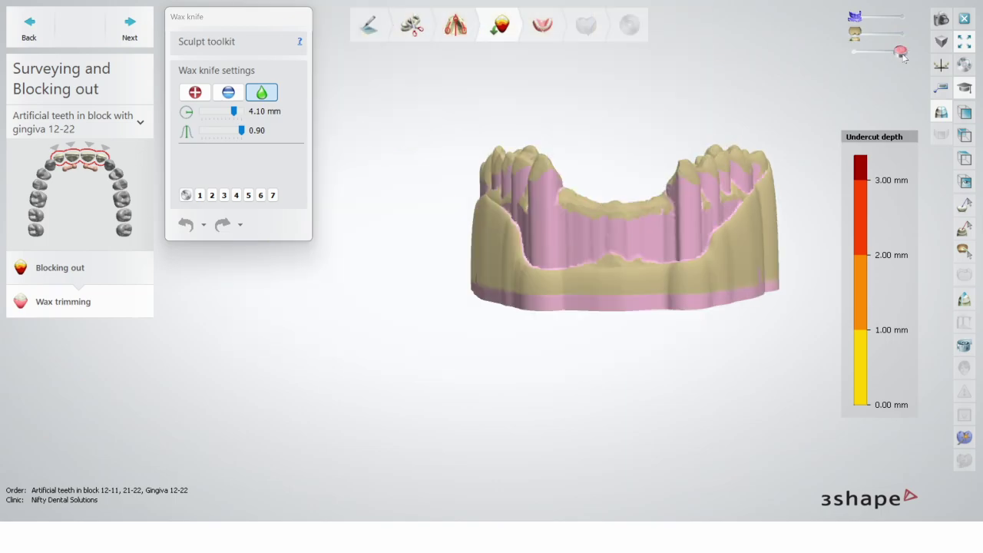
{"action": "mouse_move", "coordinate": [902, 52]}
{"action": "left_mouse_down"}
{"action": "mouse_move", "coordinate": [870, 52]}
{"action": "mouse_move", "coordinate": [901, 52]}
{"action": "left_mouse_up"}
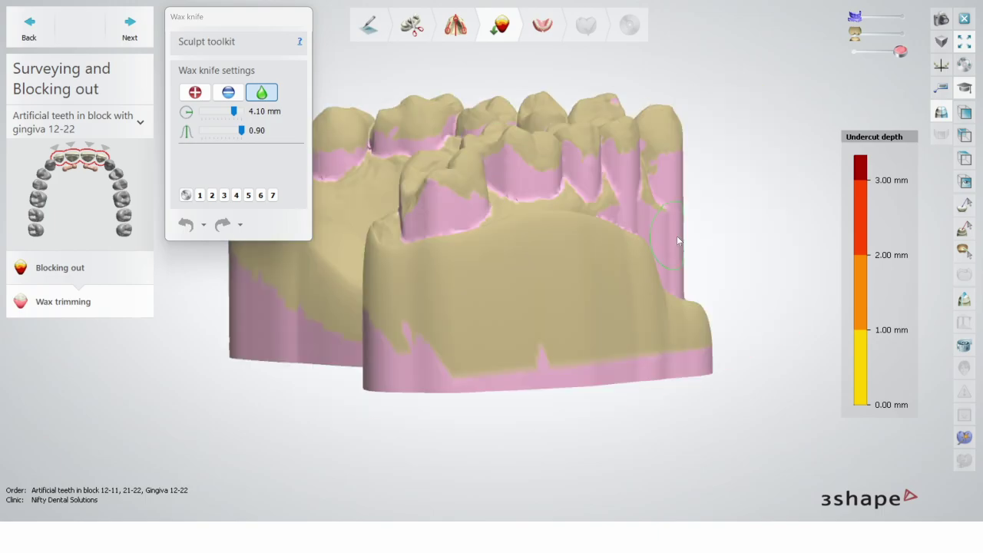
{"action": "right_click_drag", "start_coordinate": [677, 236], "coordinate": [755, 351]}
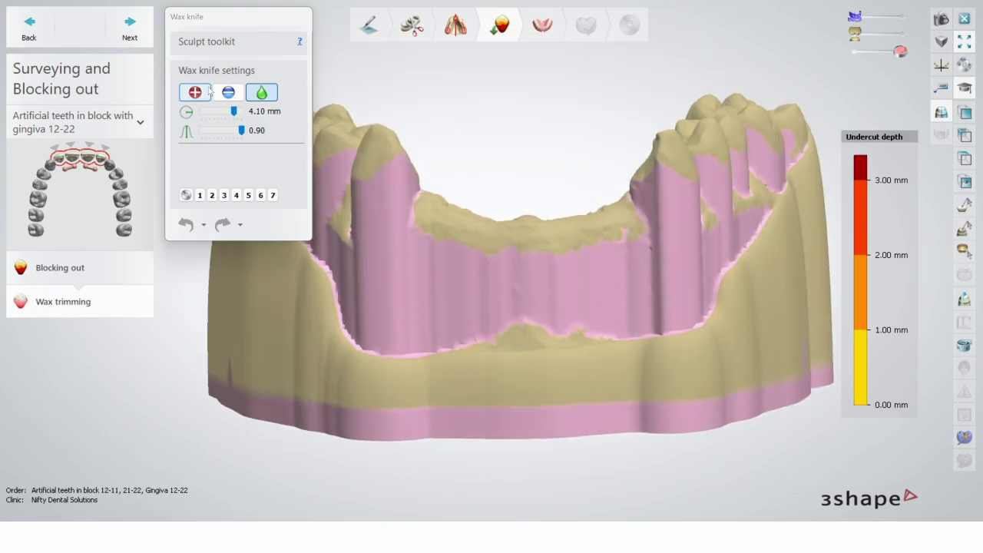
Remove block-out wax below the crown of one canine bordering the gap, using the wax knife with a 2.30 mm radius
{"action": "left_click", "coordinate": [228, 92]}
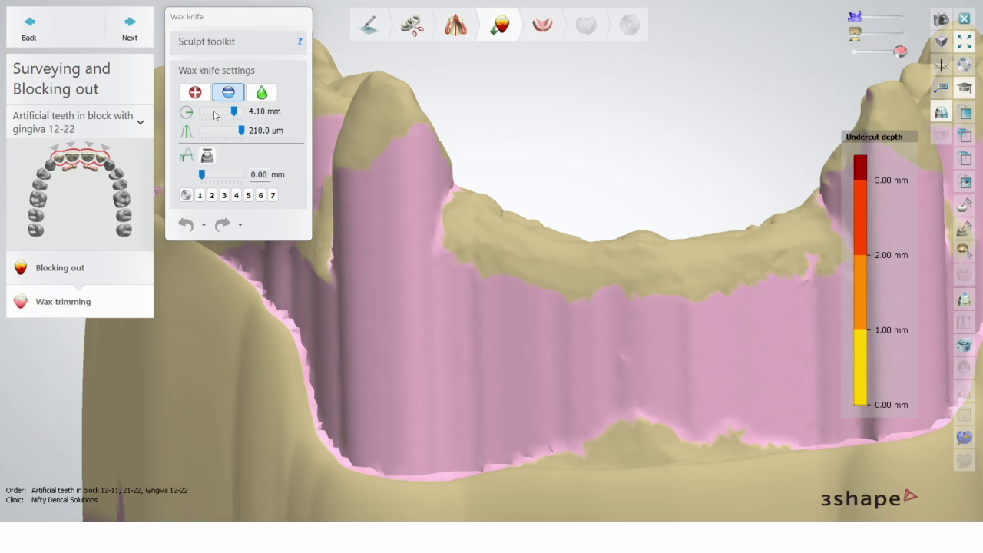
{"action": "left_click", "coordinate": [214, 112]}
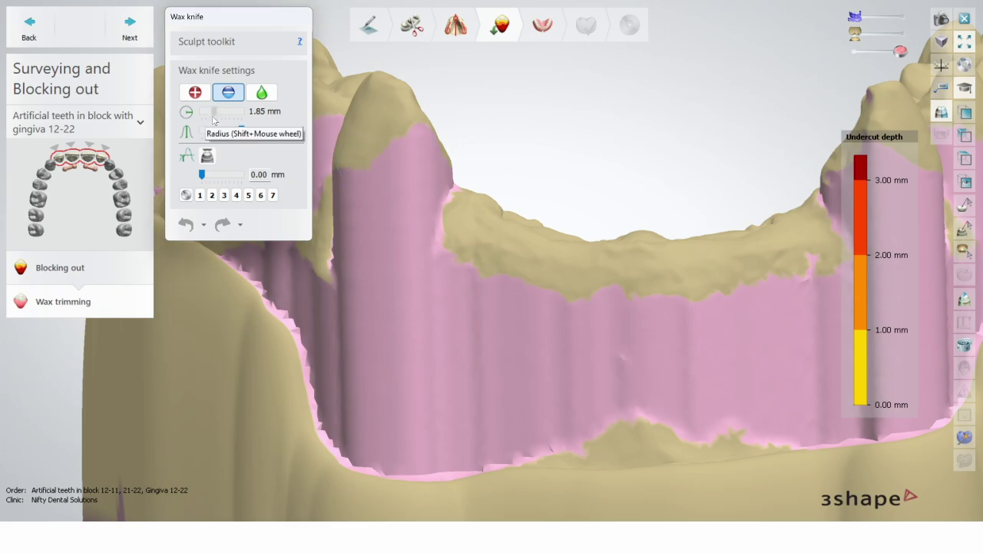
{"action": "left_click_drag", "start_coordinate": [214, 112], "coordinate": [219, 112]}
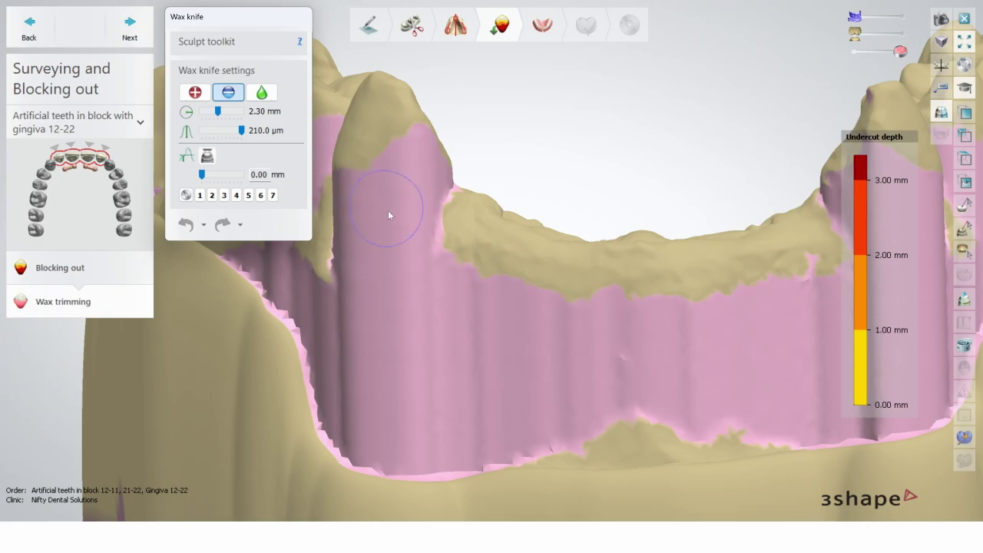
{"action": "scroll", "coordinate": [388, 215], "scroll_direction": "down", "scroll_amount": 5, "text": "ctrl"}
{"action": "scroll", "coordinate": [394, 218], "scroll_direction": "down", "scroll_amount": 1, "text": "ctrl"}
{"action": "scroll", "coordinate": [395, 218], "scroll_direction": "up", "scroll_amount": 5, "text": "ctrl"}
{"action": "scroll", "coordinate": [395, 218], "scroll_direction": "down", "scroll_amount": 2, "text": "ctrl"}
{"action": "mouse_move", "coordinate": [395, 213]}
{"action": "left_mouse_down"}
{"action": "mouse_move", "coordinate": [430, 185]}
{"action": "mouse_move", "coordinate": [401, 208]}
{"action": "left_mouse_up"}
Enlarge the wax knife radius to 4.55 mm and remove the block-out wax from the labial ridge between the canines
{"action": "scroll", "coordinate": [401, 209], "scroll_direction": "up", "scroll_amount": 6, "text": "ctrl"}
{"action": "scroll", "coordinate": [411, 226], "scroll_direction": "up", "scroll_amount": 5, "text": "shift"}
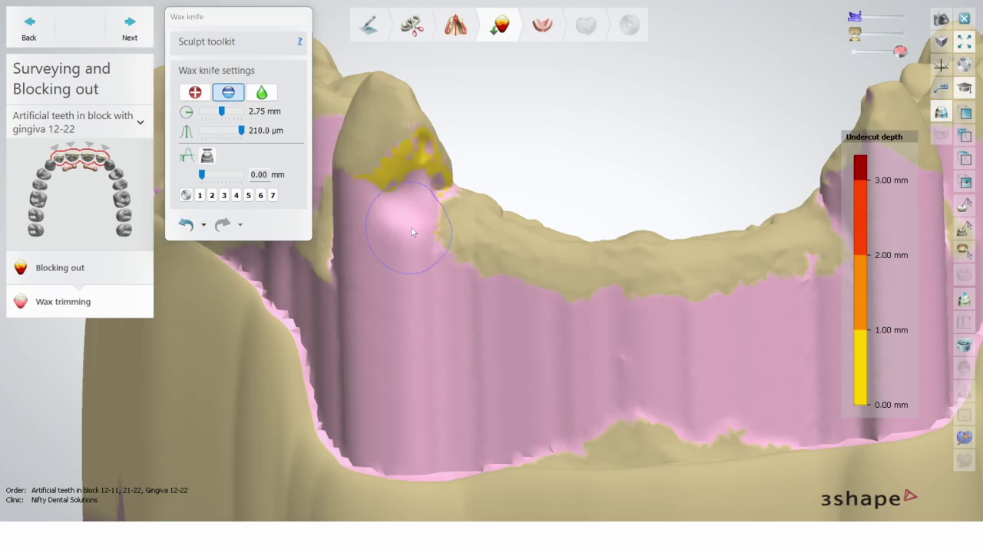
{"action": "mouse_move", "coordinate": [436, 203]}
{"action": "left_mouse_down"}
{"action": "mouse_move", "coordinate": [426, 304]}
{"action": "mouse_move", "coordinate": [482, 370]}
{"action": "mouse_move", "coordinate": [405, 320]}
{"action": "mouse_move", "coordinate": [400, 337]}
{"action": "mouse_move", "coordinate": [481, 397]}
{"action": "left_mouse_up"}
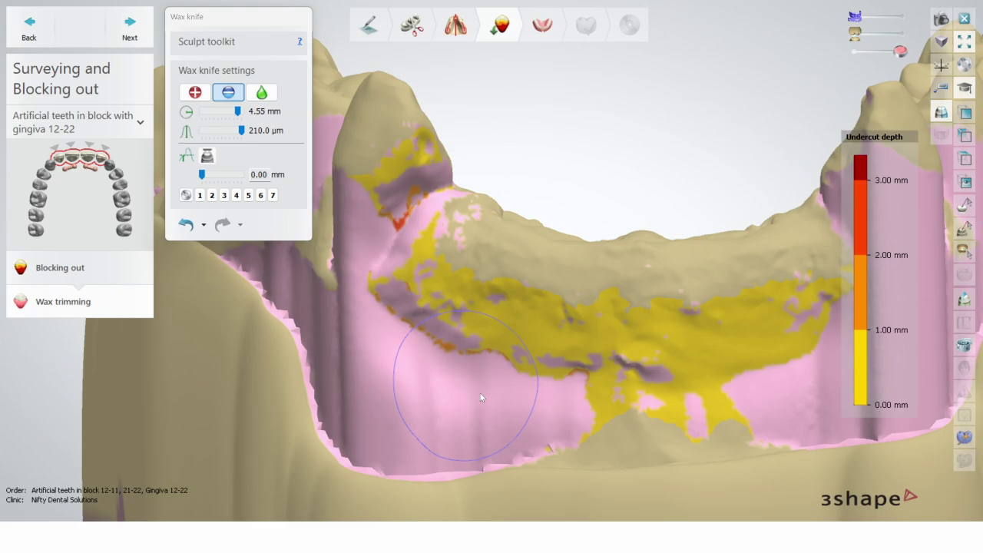
{"action": "mouse_move", "coordinate": [481, 397]}
{"action": "left_mouse_down"}
{"action": "mouse_move", "coordinate": [392, 366]}
{"action": "mouse_move", "coordinate": [393, 390]}
{"action": "left_mouse_up"}
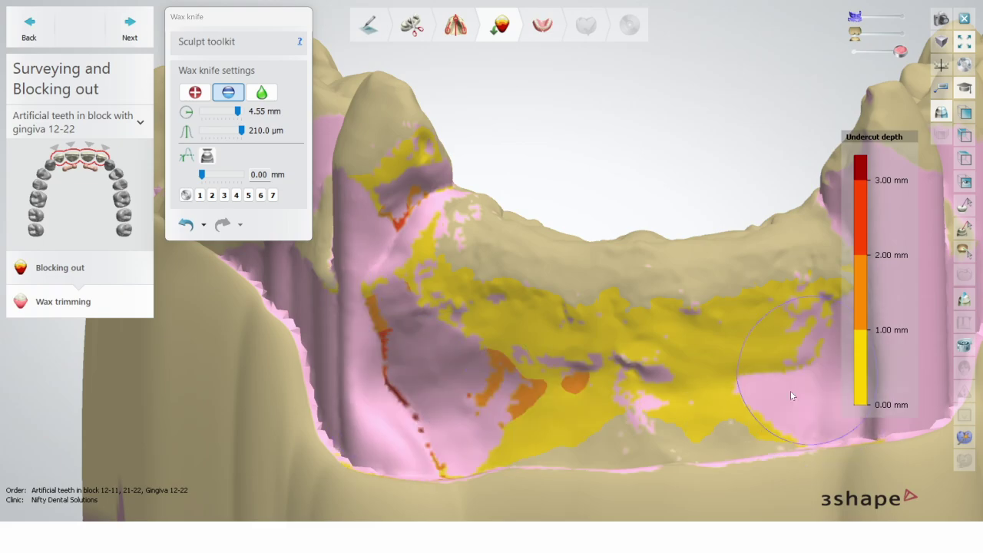
{"action": "mouse_move", "coordinate": [791, 392]}
{"action": "right_mouse_down"}
{"action": "mouse_move", "coordinate": [688, 214]}
{"action": "mouse_move", "coordinate": [733, 327]}
{"action": "right_mouse_up"}
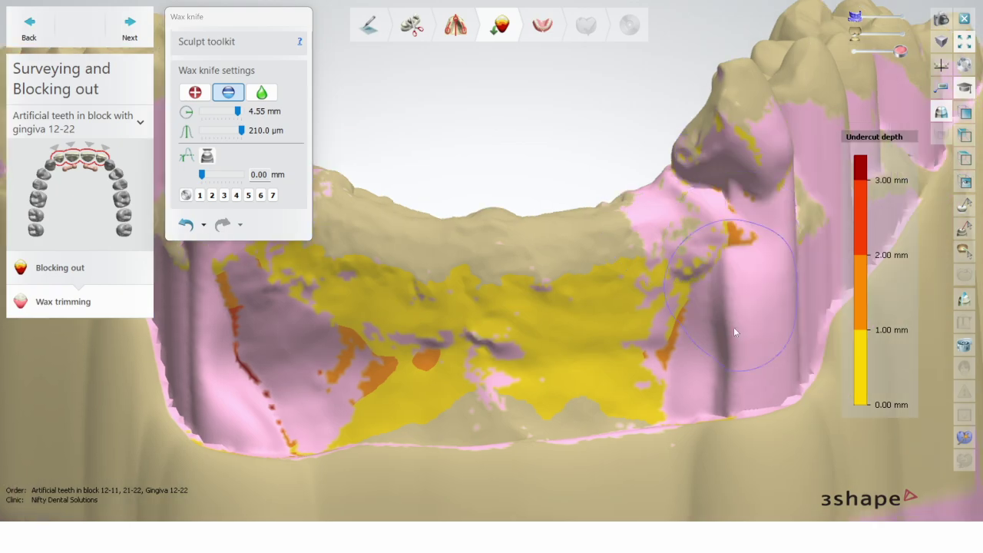
{"action": "left_click_drag", "start_coordinate": [733, 327], "coordinate": [733, 337]}
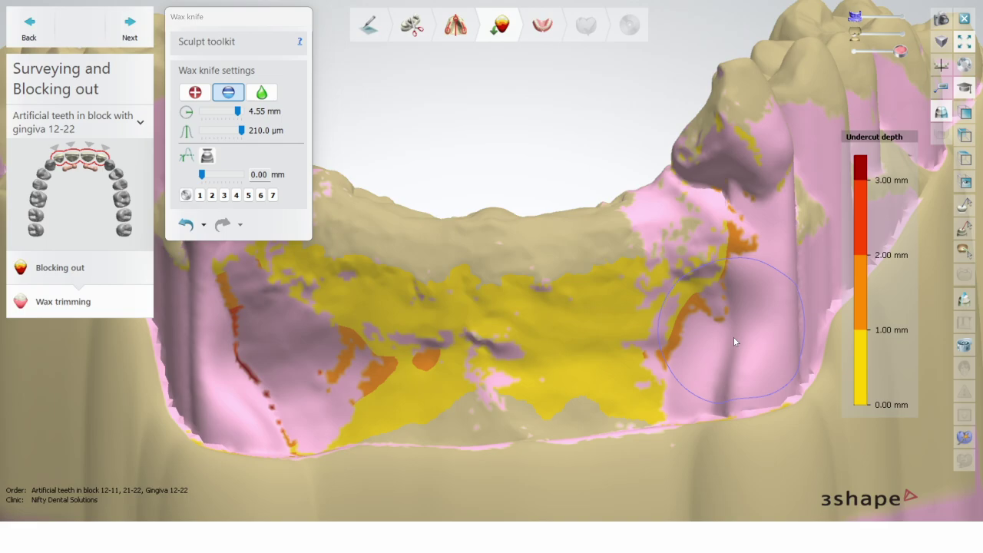
Trim and smooth the block-out wax on the labial ridge beside both canines with a 4.55 mm wax knife radius
{"action": "right_click_drag", "start_coordinate": [733, 343], "coordinate": [715, 240]}
{"action": "key", "text": "shift"}
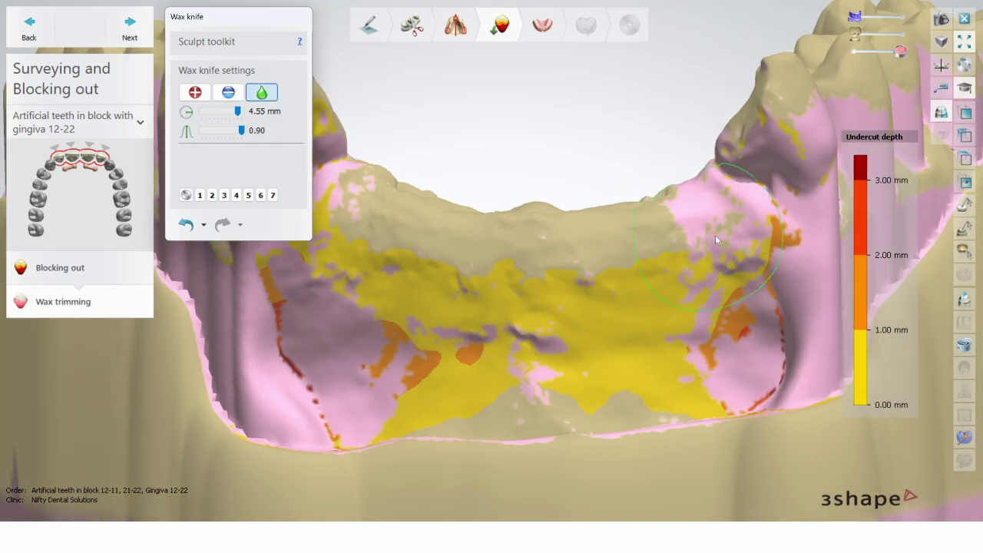
{"action": "mouse_move", "coordinate": [739, 356]}
{"action": "right_mouse_down"}
{"action": "mouse_move", "coordinate": [710, 324]}
{"action": "mouse_move", "coordinate": [412, 169]}
{"action": "right_mouse_up"}
{"action": "scroll", "coordinate": [412, 165], "scroll_direction": "down", "scroll_amount": 5}
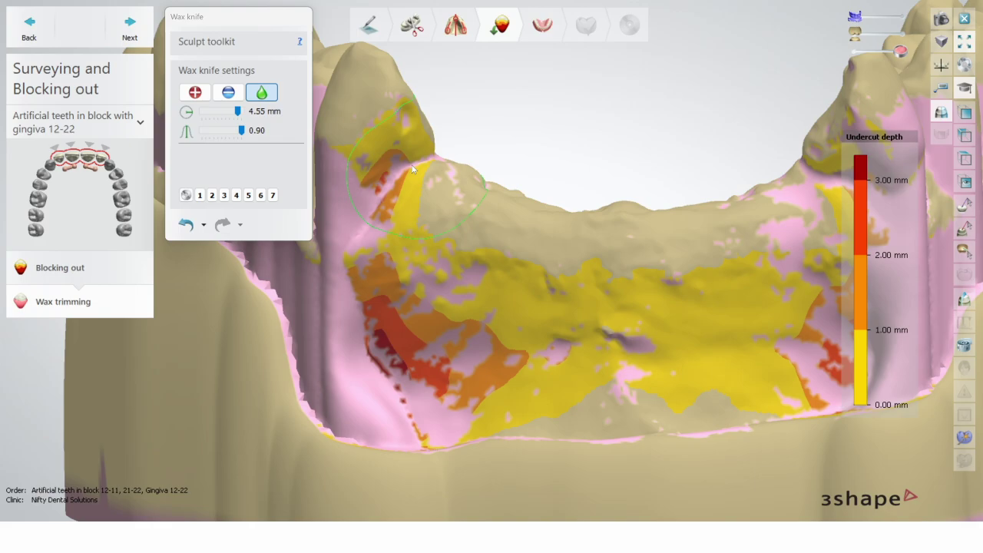
{"action": "scroll", "coordinate": [620, 278], "scroll_direction": "up", "scroll_amount": 5}
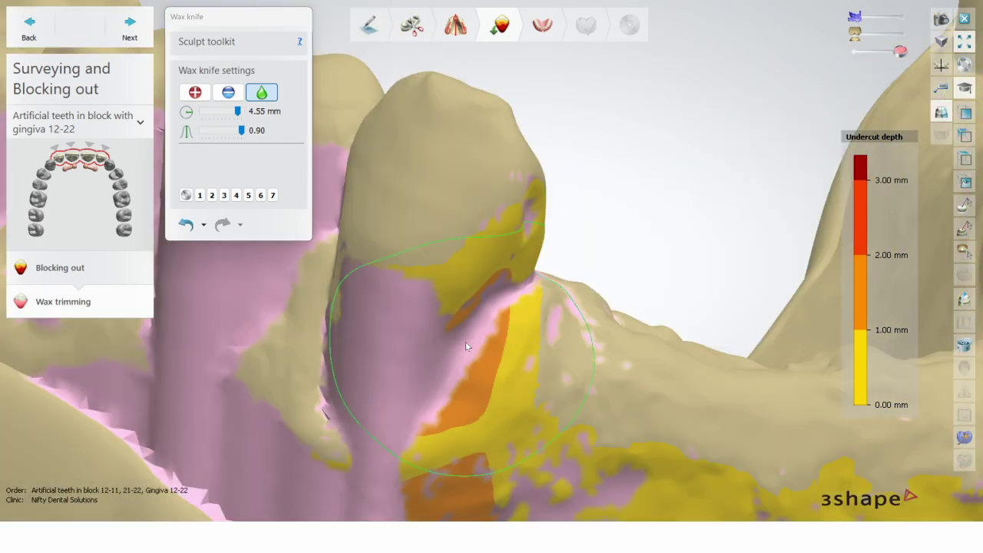
{"action": "scroll", "coordinate": [466, 341], "scroll_direction": "up", "scroll_amount": 3}
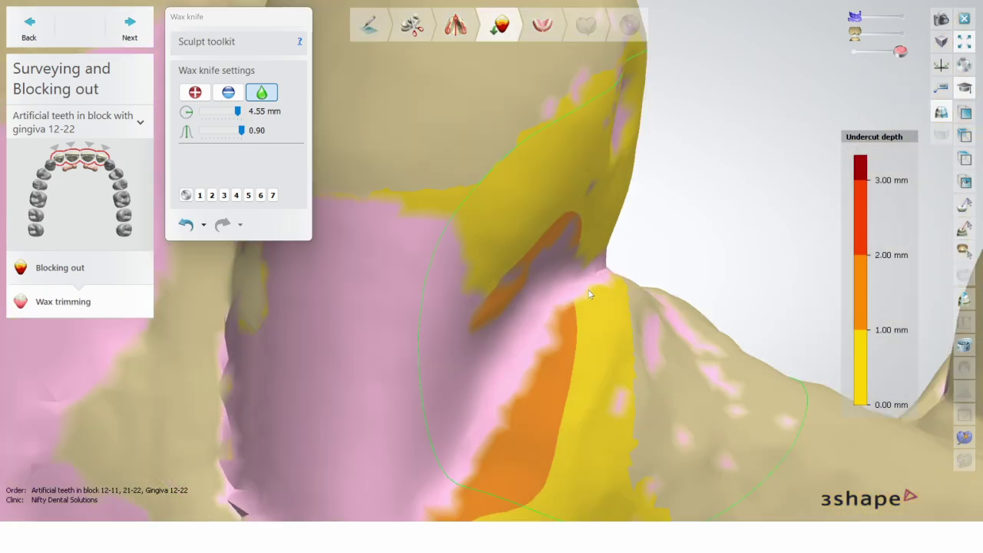
{"action": "scroll", "coordinate": [604, 272], "scroll_direction": "down", "scroll_amount": 2}
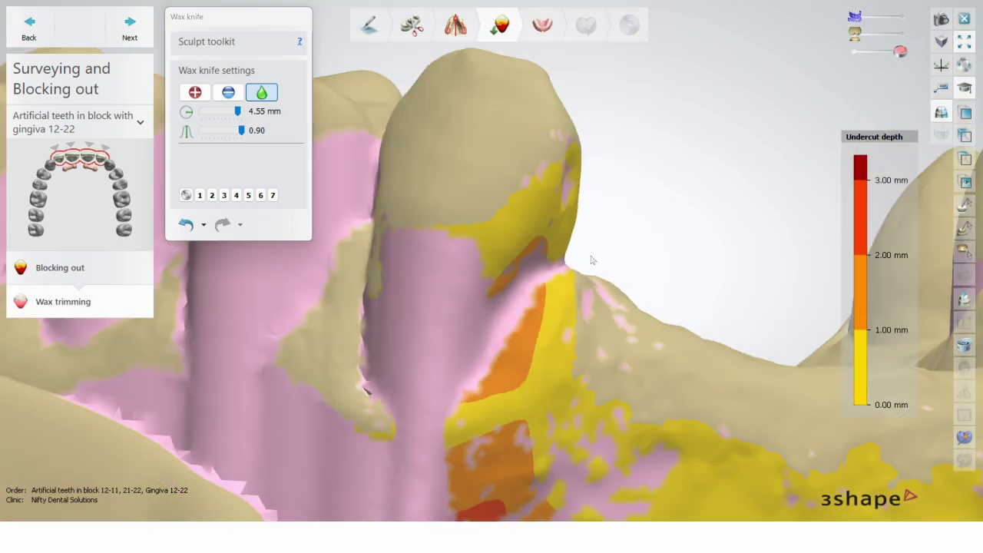
Smooth the block-out wax where one canine meets the ridge, using a 1.85 mm radius and a smoothing level of 0.76
{"action": "key", "text": "1"}
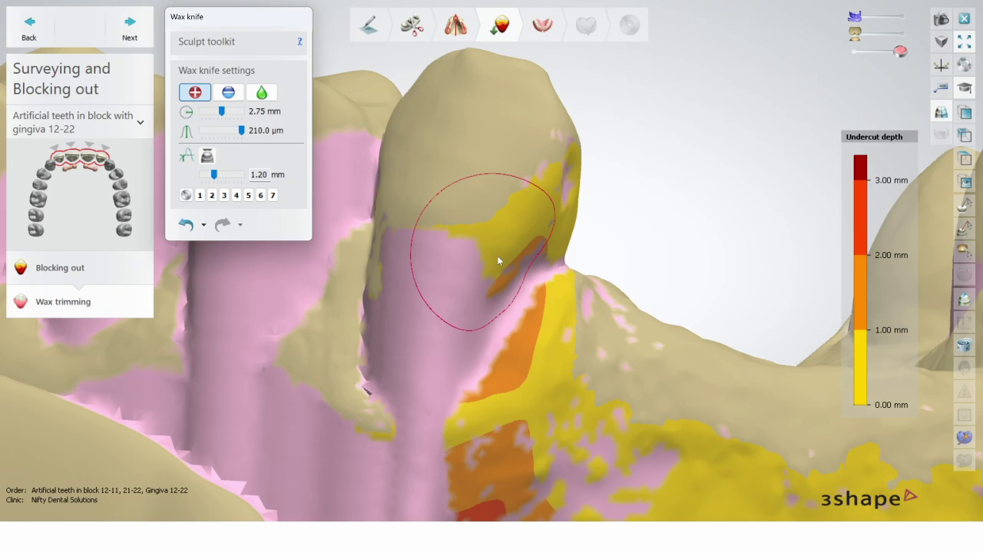
{"action": "left_click", "coordinate": [262, 92]}
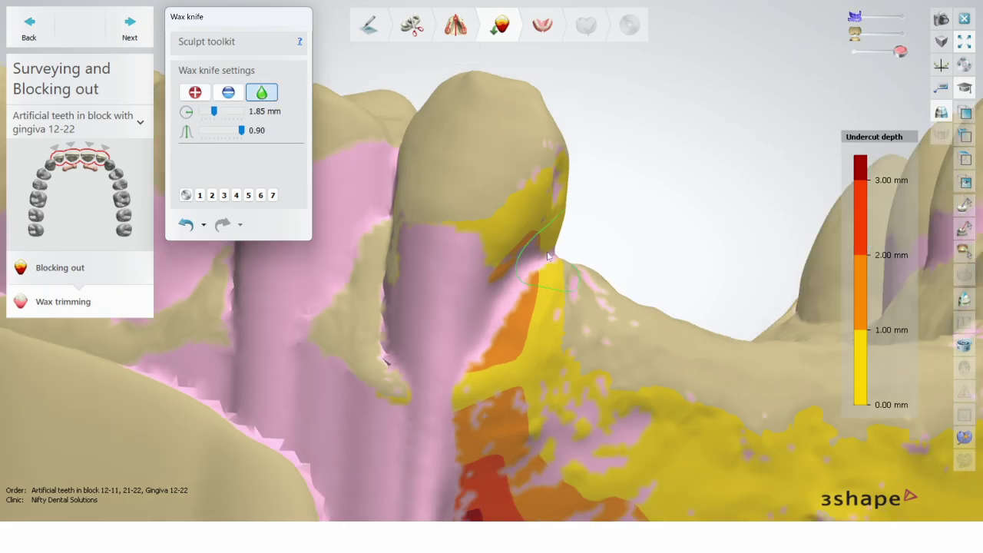
{"action": "scroll", "coordinate": [548, 257], "scroll_direction": "up", "scroll_amount": 3}
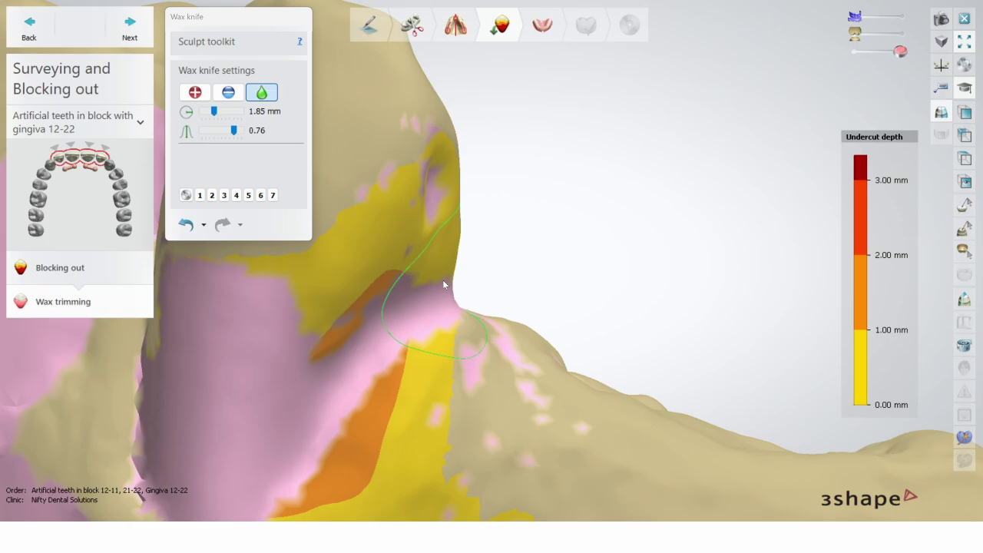
Remove the excess block-out wax from the ridge beside the opposite canine and smooth the wax around that canine's neck
{"action": "mouse_move", "coordinate": [442, 280]}
{"action": "right_mouse_down"}
{"action": "mouse_move", "coordinate": [435, 291]}
{"action": "mouse_move", "coordinate": [446, 294]}
{"action": "mouse_move", "coordinate": [557, 272]}
{"action": "mouse_move", "coordinate": [622, 292]}
{"action": "mouse_move", "coordinate": [492, 233]}
{"action": "right_mouse_up"}
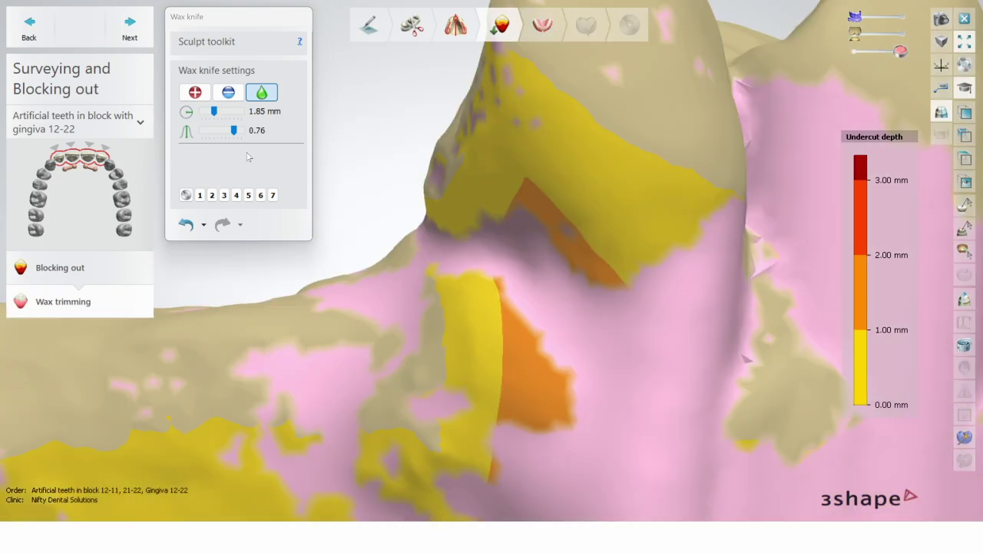
{"action": "left_click", "coordinate": [228, 92]}
{"action": "mouse_move", "coordinate": [364, 295]}
{"action": "left_mouse_down"}
{"action": "mouse_move", "coordinate": [299, 365]}
{"action": "mouse_move", "coordinate": [356, 467]}
{"action": "left_mouse_up"}
{"action": "key", "text": "shift"}
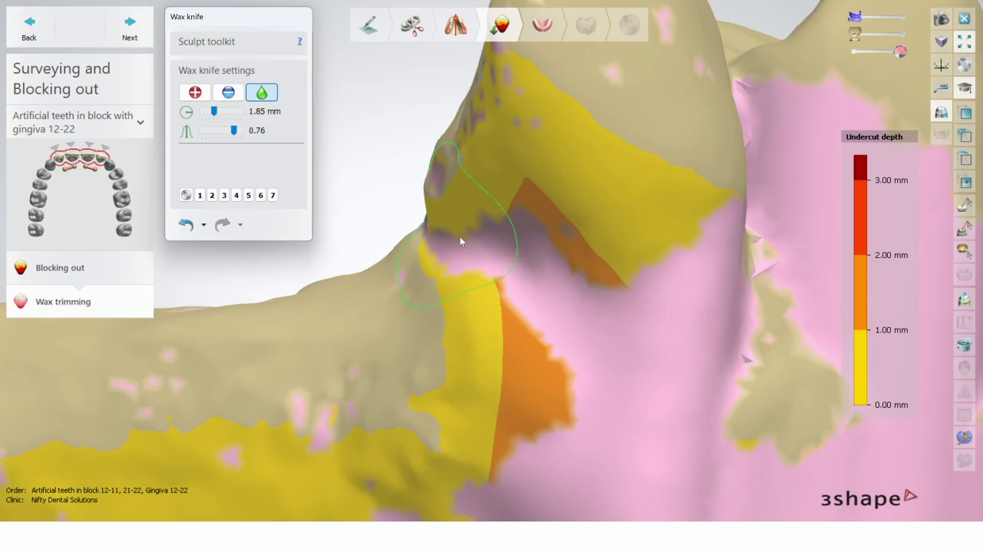
{"action": "left_click_drag", "start_coordinate": [459, 237], "coordinate": [455, 227]}
Smooth the block-out wax along the palatal necks of the premolars and first molar on both sides of the arch
{"action": "scroll", "coordinate": [456, 227], "scroll_direction": "down", "scroll_amount": 5}
{"action": "mouse_move", "coordinate": [455, 227]}
{"action": "right_mouse_down"}
{"action": "mouse_move", "coordinate": [420, 198]}
{"action": "mouse_move", "coordinate": [511, 228]}
{"action": "mouse_move", "coordinate": [566, 227]}
{"action": "right_mouse_up"}
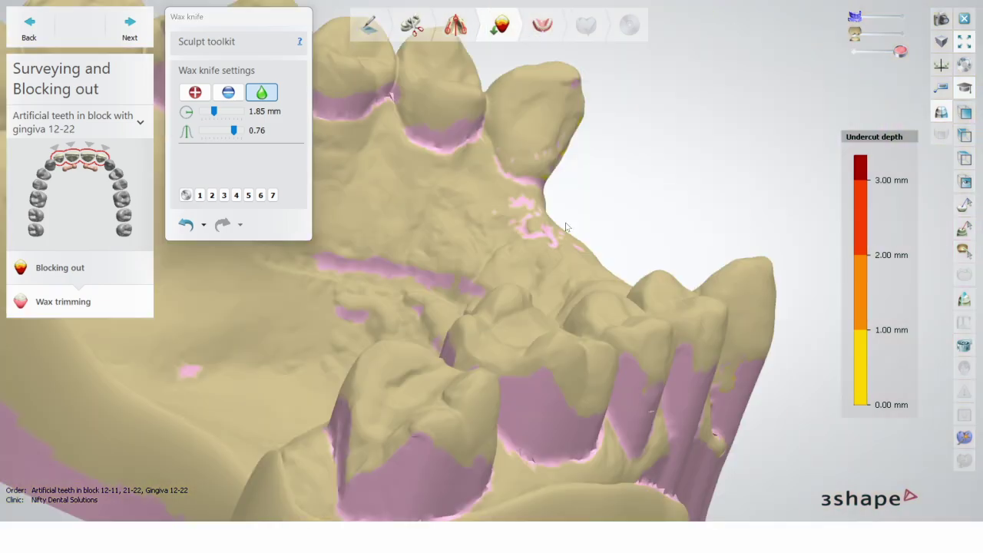
{"action": "scroll", "coordinate": [484, 290], "scroll_direction": "down", "scroll_amount": 3}
{"action": "right_click_drag", "start_coordinate": [566, 227], "coordinate": [414, 431]}
{"action": "scroll", "coordinate": [414, 431], "scroll_direction": "up", "scroll_amount": 3}
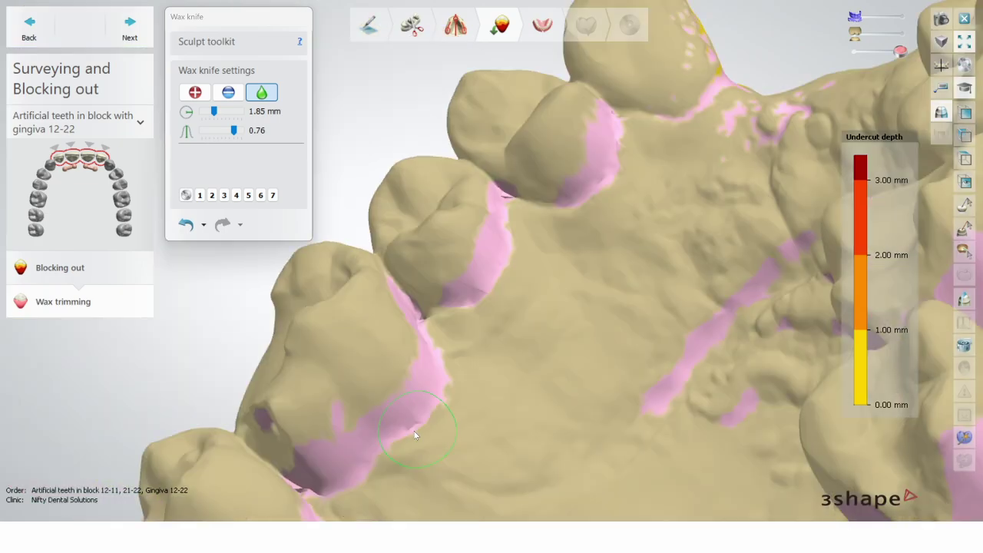
{"action": "mouse_move", "coordinate": [414, 431]}
{"action": "left_mouse_down"}
{"action": "mouse_move", "coordinate": [493, 245]}
{"action": "mouse_move", "coordinate": [585, 189]}
{"action": "left_mouse_up"}
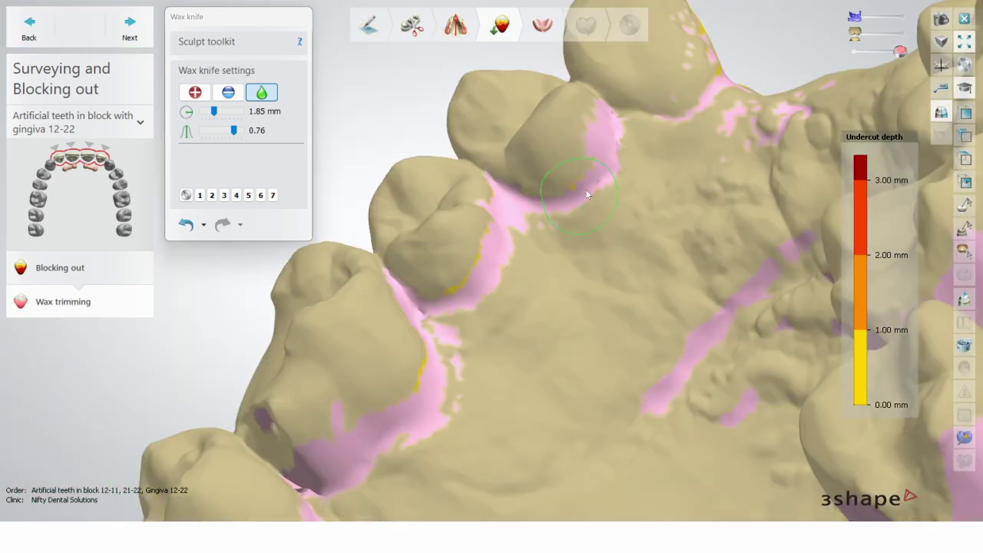
{"action": "right_click_drag", "start_coordinate": [585, 189], "coordinate": [636, 241]}
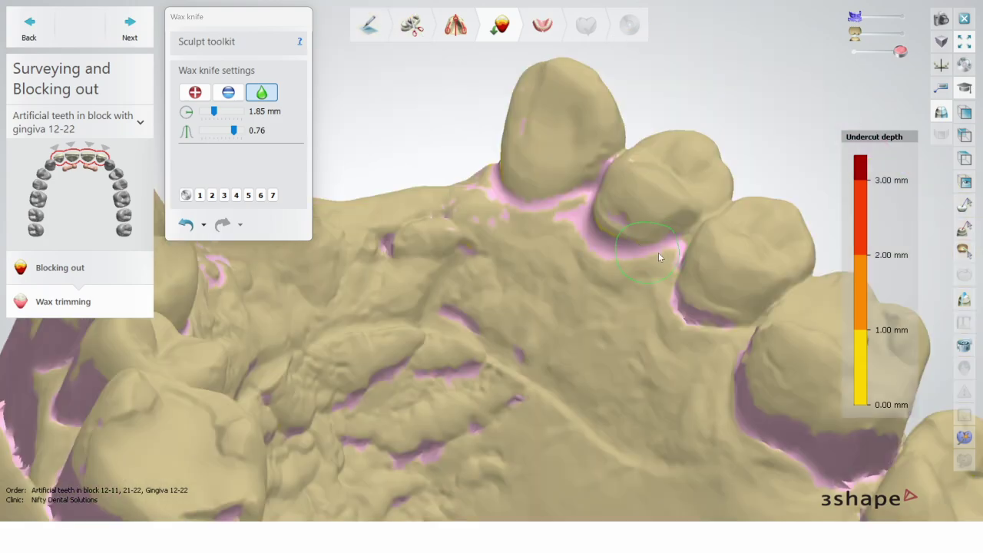
{"action": "left_click_drag", "start_coordinate": [672, 309], "coordinate": [741, 376]}
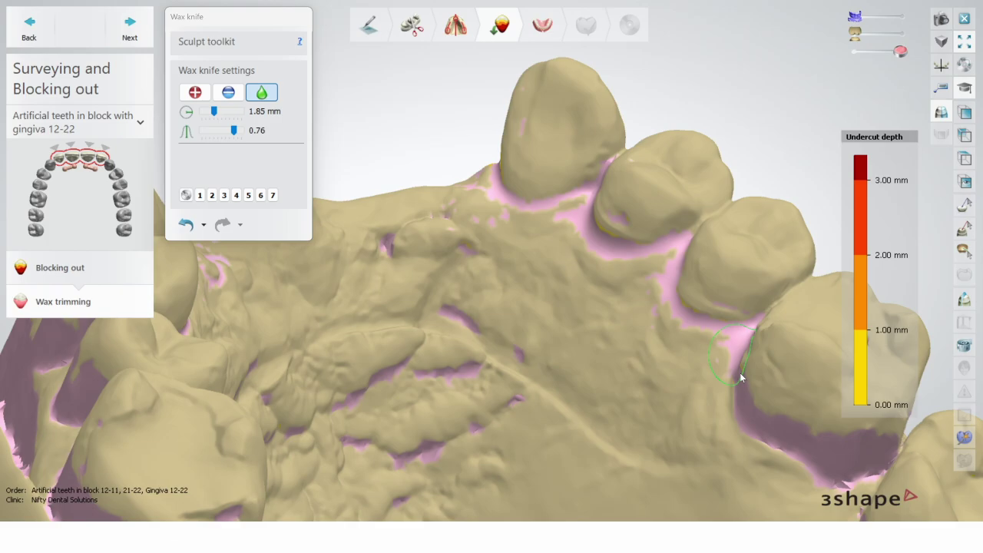
Remove excess block-out wax from the palatal and interdental surfaces of the premolars with a 1.40 mm radius and 110 µm level
{"action": "right_click_drag", "start_coordinate": [739, 373], "coordinate": [390, 255]}
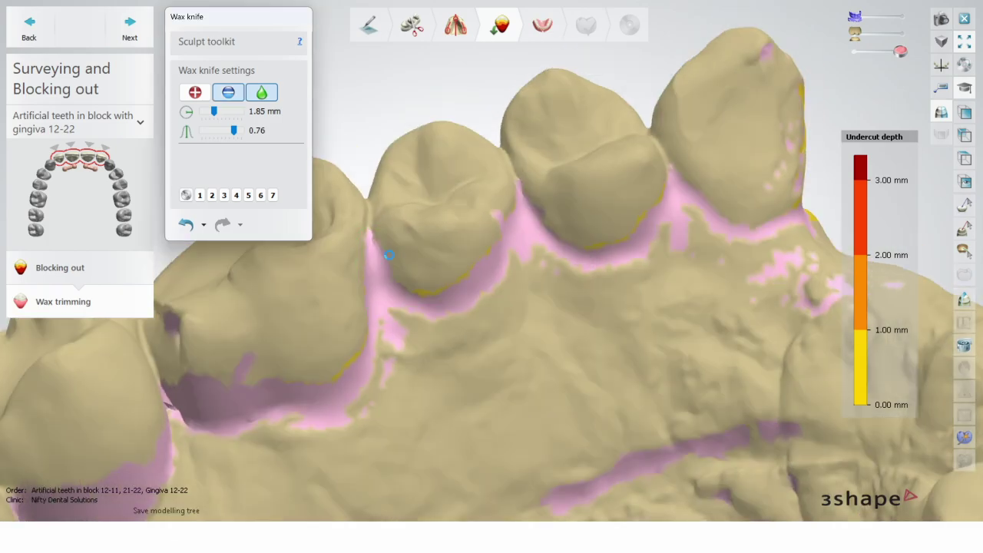
{"action": "scroll", "coordinate": [390, 255], "scroll_direction": "up", "scroll_amount": 3}
{"action": "left_click", "coordinate": [406, 281], "text": "shift"}
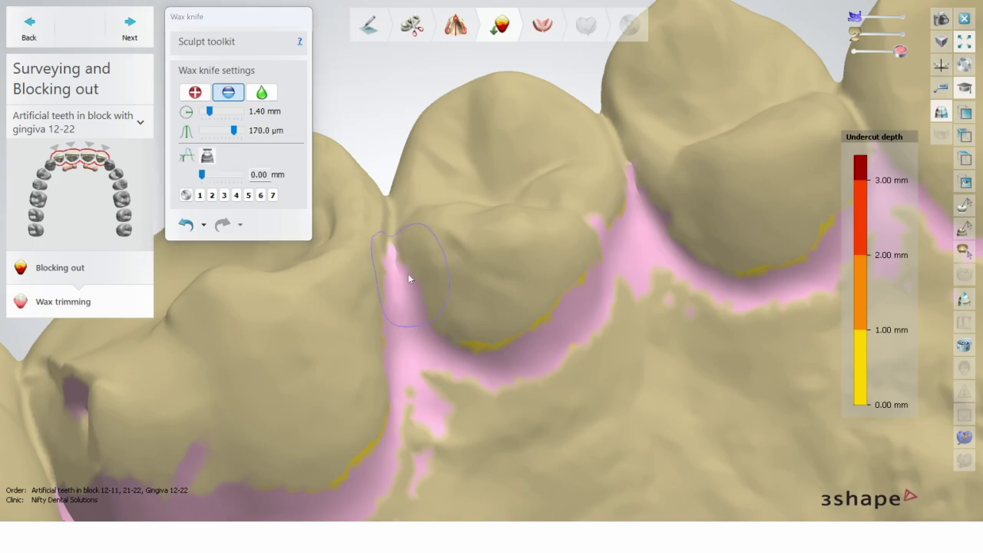
{"action": "key", "text": "shift"}
{"action": "left_click", "coordinate": [229, 92]}
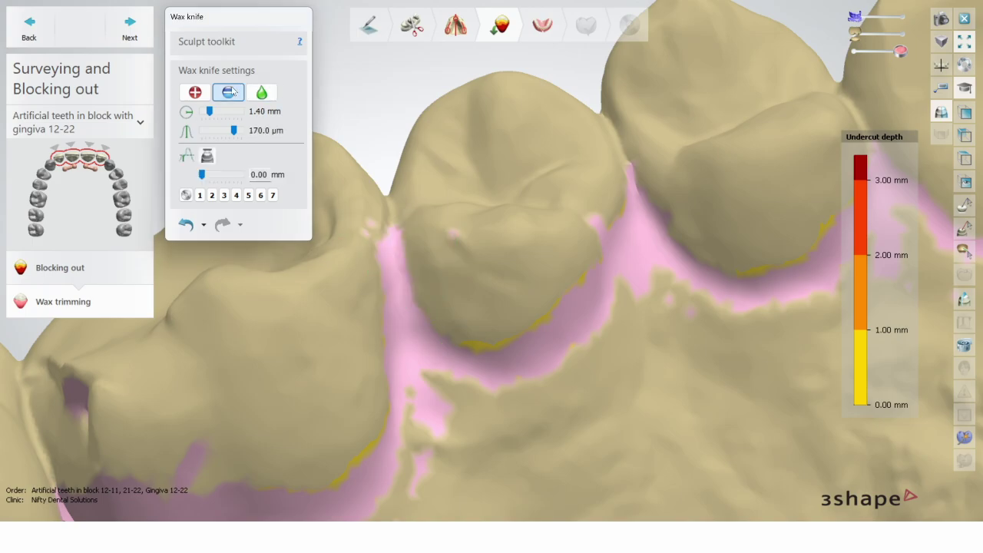
{"action": "scroll", "coordinate": [400, 247], "scroll_direction": "down", "scroll_amount": 4, "text": "ctrl"}
{"action": "left_click", "coordinate": [399, 248]}
{"action": "scroll", "coordinate": [518, 330], "scroll_direction": "down", "scroll_amount": 2, "text": "ctrl"}
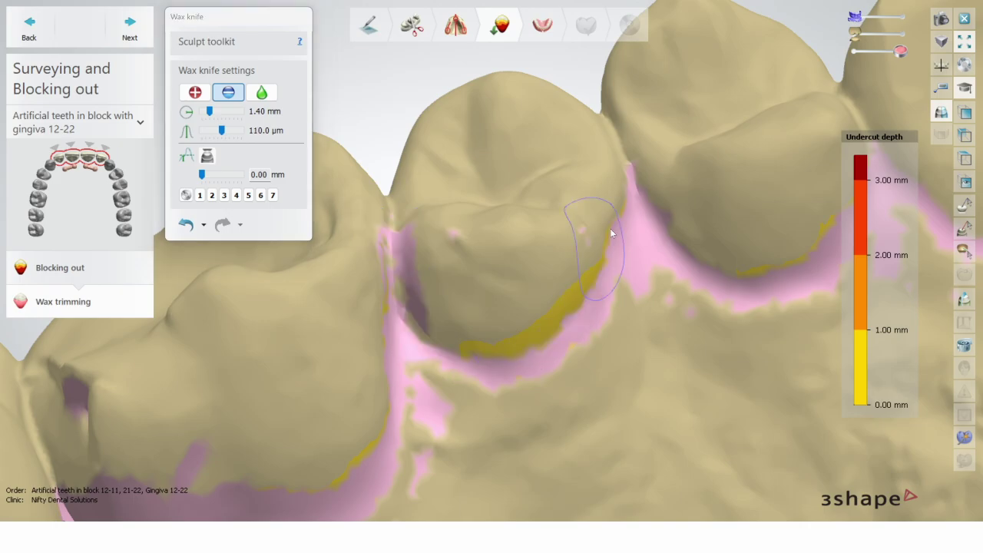
{"action": "mouse_move", "coordinate": [612, 233]}
{"action": "right_mouse_down"}
{"action": "mouse_move", "coordinate": [620, 219]}
{"action": "mouse_move", "coordinate": [448, 306]}
{"action": "right_mouse_up"}
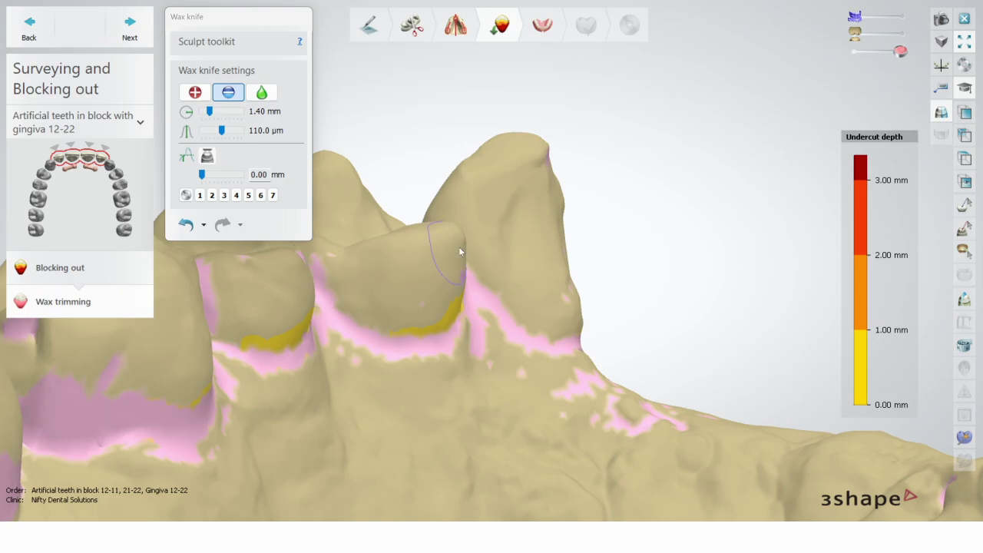
Smooth the small undercut pit on the front ridge of the model with the wax knife, using a 1.40 mm radius
{"action": "mouse_move", "coordinate": [460, 249]}
{"action": "right_mouse_down"}
{"action": "mouse_move", "coordinate": [336, 276]}
{"action": "mouse_move", "coordinate": [461, 245]}
{"action": "mouse_move", "coordinate": [614, 329]}
{"action": "mouse_move", "coordinate": [549, 302]}
{"action": "right_mouse_up"}
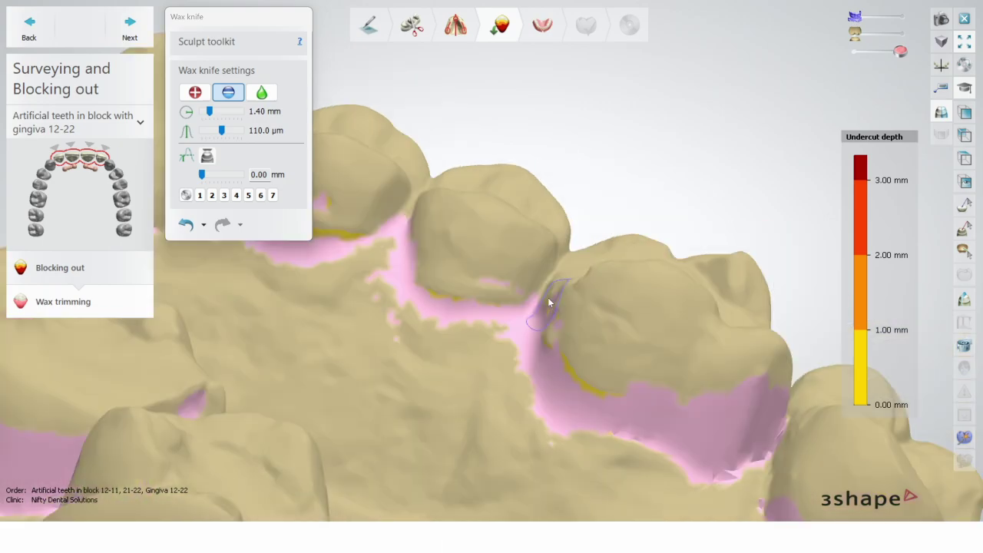
{"action": "mouse_move", "coordinate": [547, 297]}
{"action": "right_mouse_down"}
{"action": "mouse_move", "coordinate": [279, 353]}
{"action": "mouse_move", "coordinate": [591, 343]}
{"action": "right_mouse_up"}
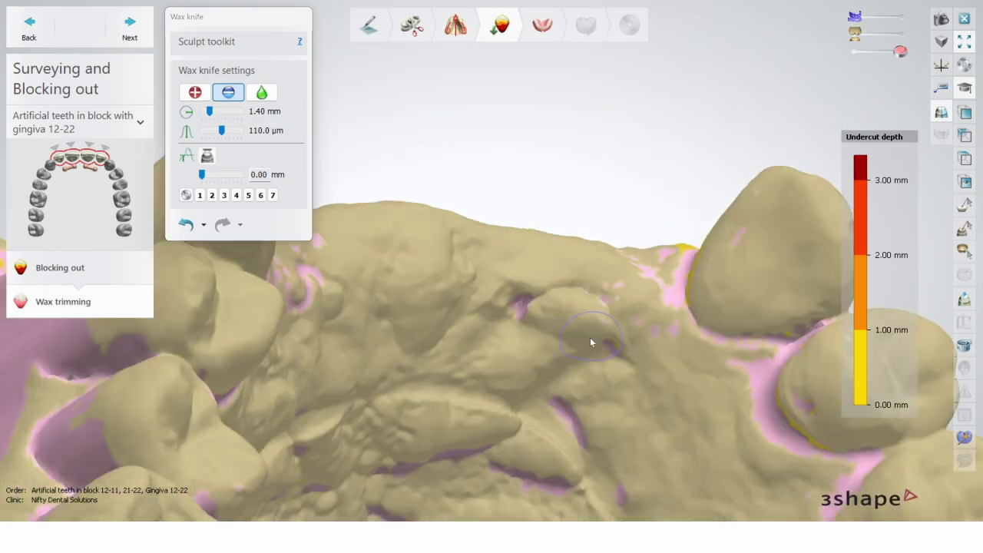
{"action": "mouse_move", "coordinate": [591, 342]}
{"action": "right_mouse_down"}
{"action": "mouse_move", "coordinate": [440, 317]}
{"action": "mouse_move", "coordinate": [445, 374]}
{"action": "mouse_move", "coordinate": [377, 242]}
{"action": "mouse_move", "coordinate": [457, 234]}
{"action": "right_mouse_up"}
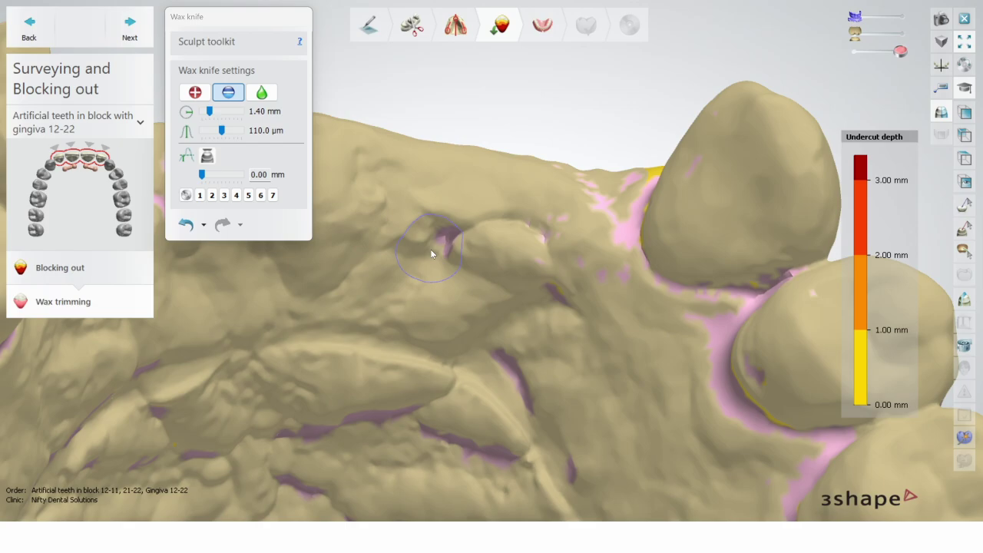
{"action": "scroll", "coordinate": [430, 249], "scroll_direction": "down", "scroll_amount": 3}
{"action": "left_click", "coordinate": [262, 93]}
{"action": "scroll", "coordinate": [510, 283], "scroll_direction": "up", "scroll_amount": 4}
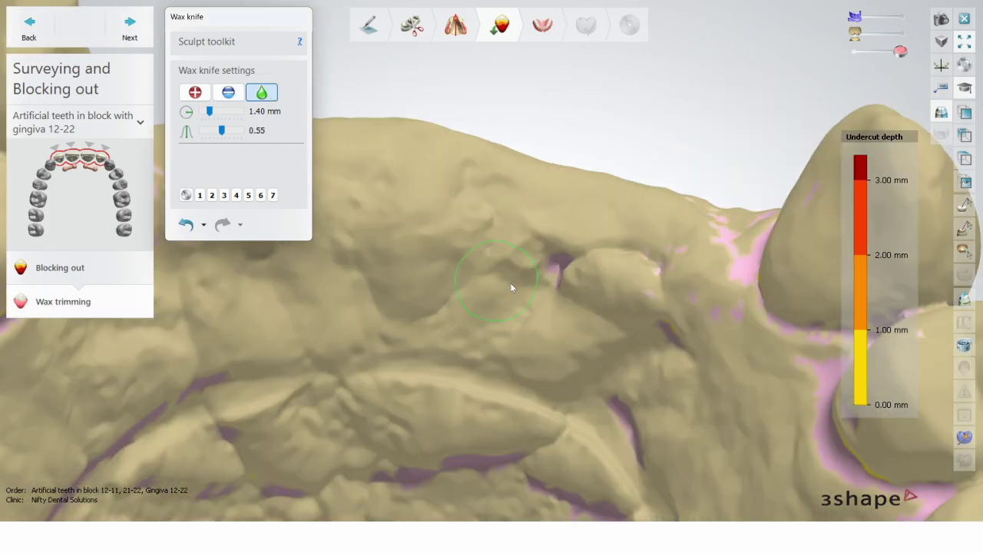
{"action": "left_click", "coordinate": [553, 267]}
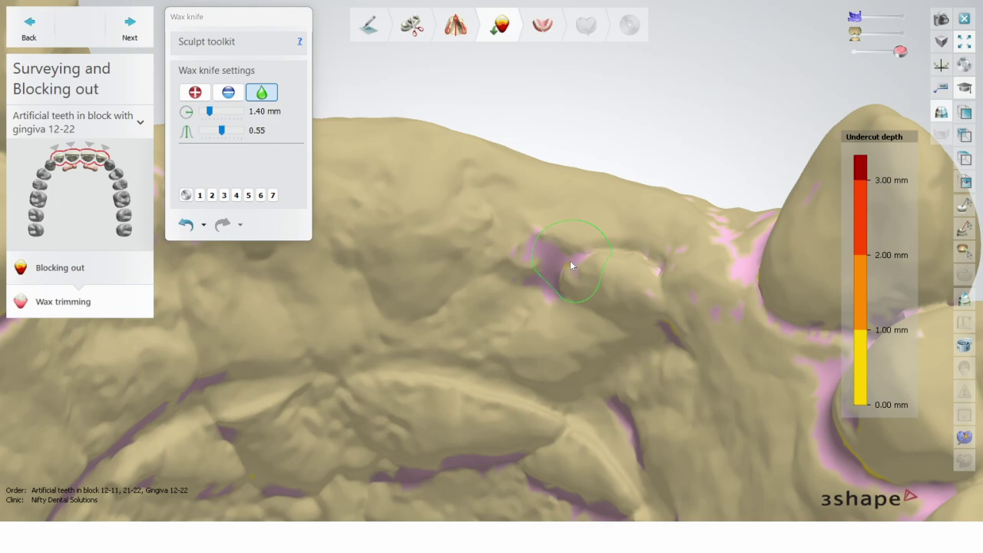
Smooth the curved step across the front of the palate with the wax knife, following the arc from one side to the other
{"action": "right_click_drag", "start_coordinate": [570, 265], "coordinate": [330, 348]}
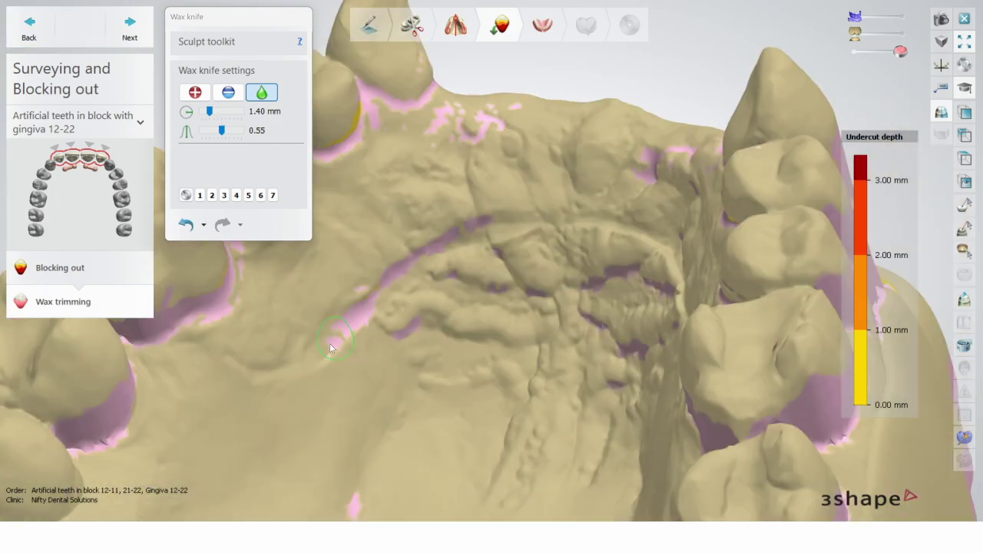
{"action": "mouse_move", "coordinate": [330, 348]}
{"action": "left_mouse_down"}
{"action": "mouse_move", "coordinate": [538, 230]}
{"action": "mouse_move", "coordinate": [590, 225]}
{"action": "left_mouse_up"}
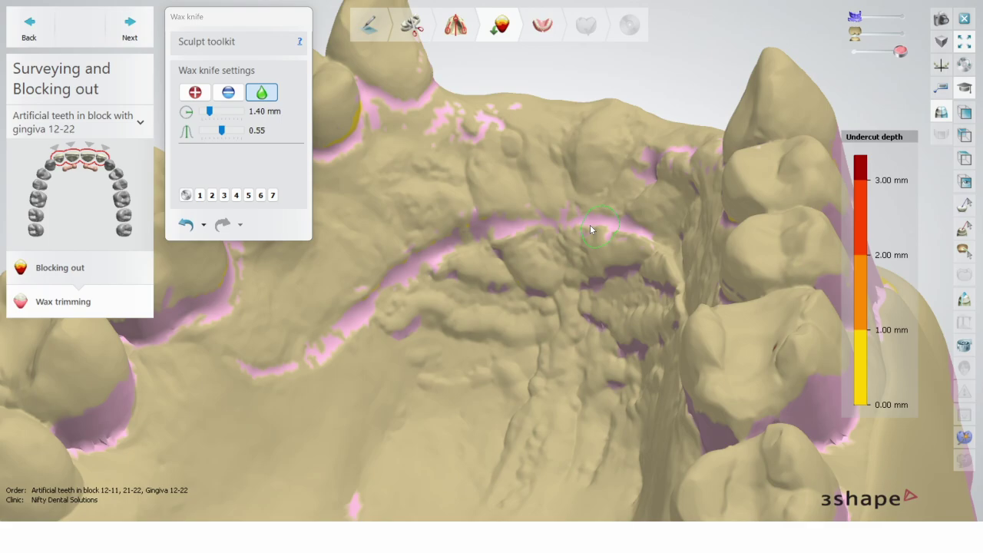
{"action": "right_click_drag", "start_coordinate": [590, 225], "coordinate": [563, 231]}
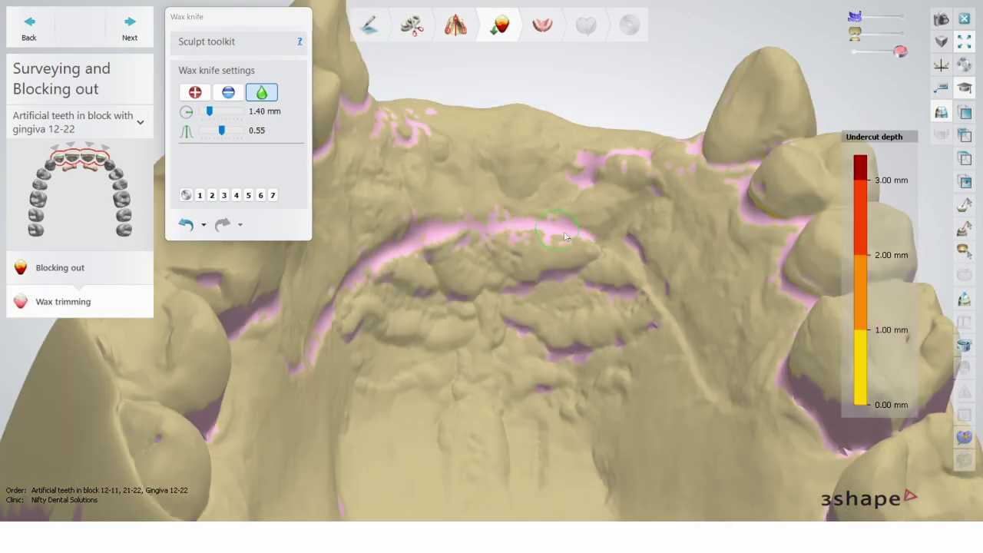
{"action": "right_click_drag", "start_coordinate": [564, 231], "coordinate": [725, 397]}
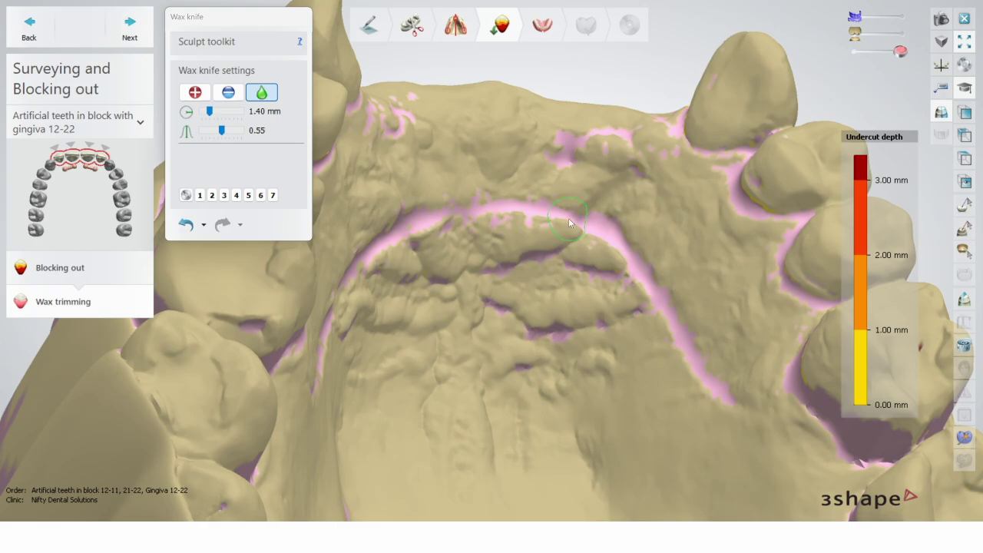
{"action": "scroll", "coordinate": [537, 219], "scroll_direction": "down", "scroll_amount": 2}
{"action": "right_click_drag", "start_coordinate": [569, 219], "coordinate": [446, 286]}
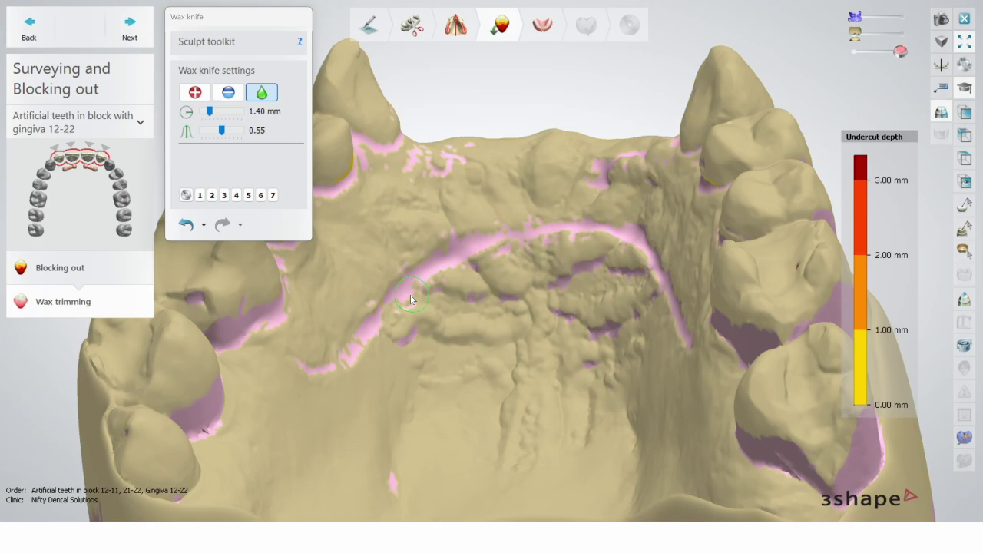
Touch up the wax band along the palatal arc with the wax knife, evening out its rough edges and blending it into the palate
{"action": "left_click", "coordinate": [228, 92]}
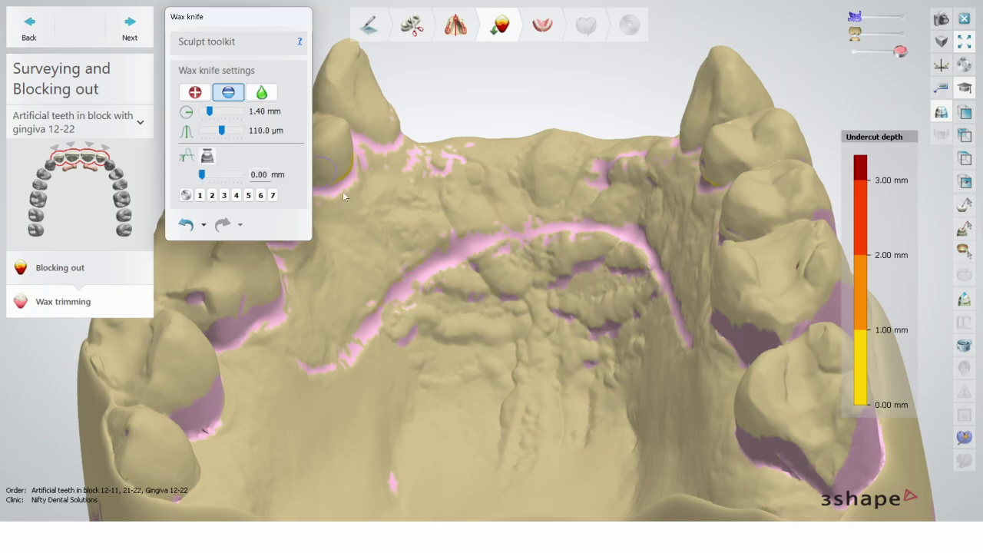
{"action": "scroll", "coordinate": [422, 219], "scroll_direction": "up", "scroll_amount": 3}
{"action": "left_click_drag", "start_coordinate": [447, 255], "coordinate": [503, 243]}
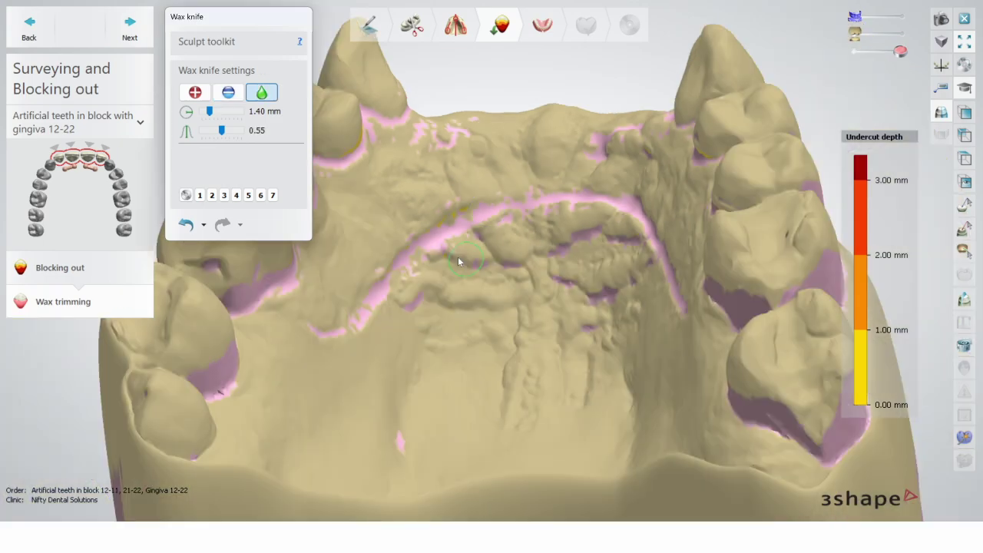
{"action": "left_click_drag", "start_coordinate": [458, 257], "coordinate": [453, 220]}
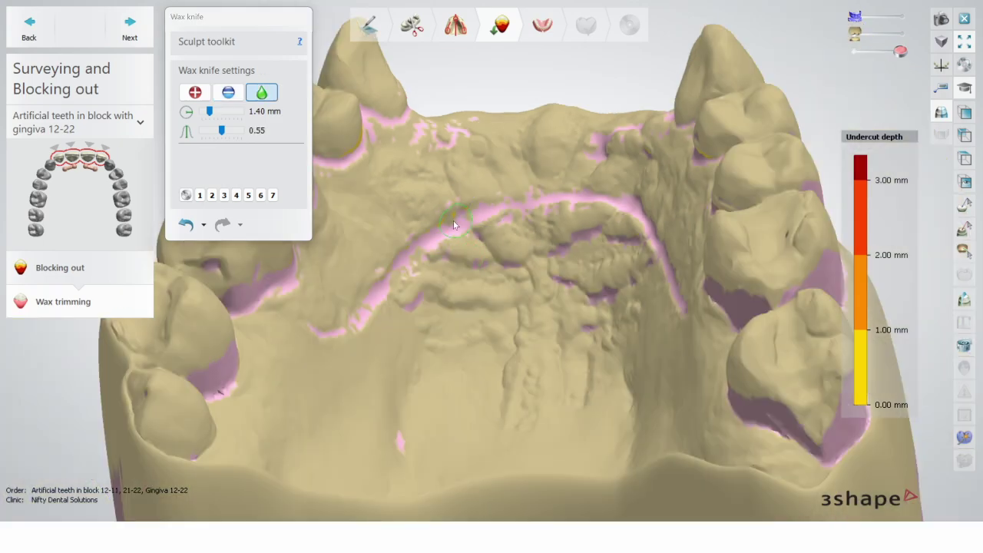
{"action": "right_click_drag", "start_coordinate": [453, 221], "coordinate": [429, 243]}
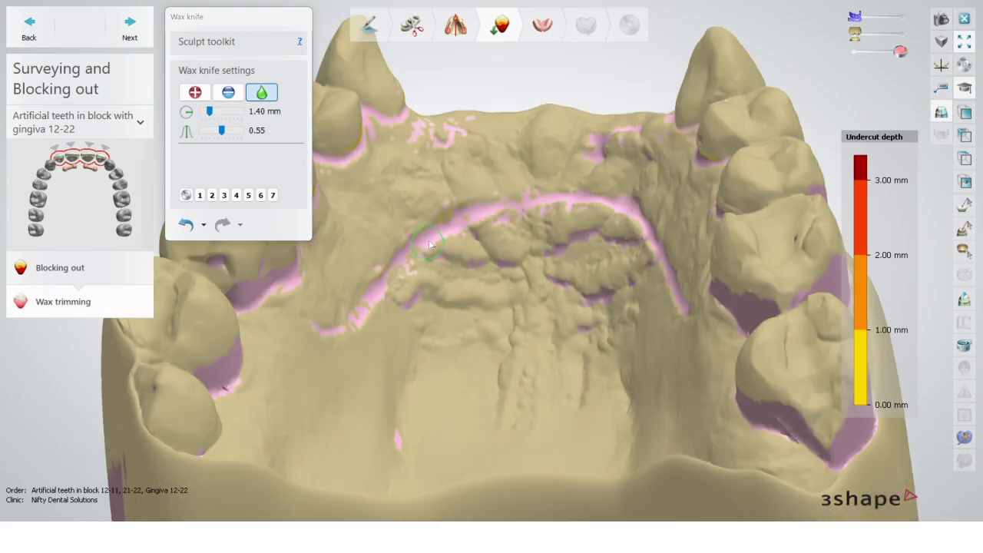
{"action": "right_click_drag", "start_coordinate": [428, 240], "coordinate": [541, 209]}
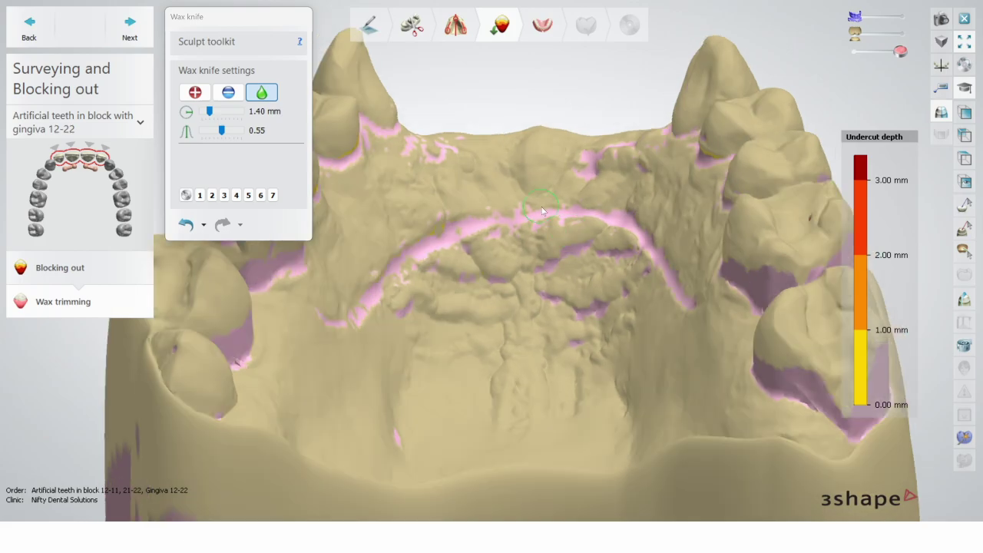
{"action": "right_click_drag", "start_coordinate": [542, 211], "coordinate": [338, 336]}
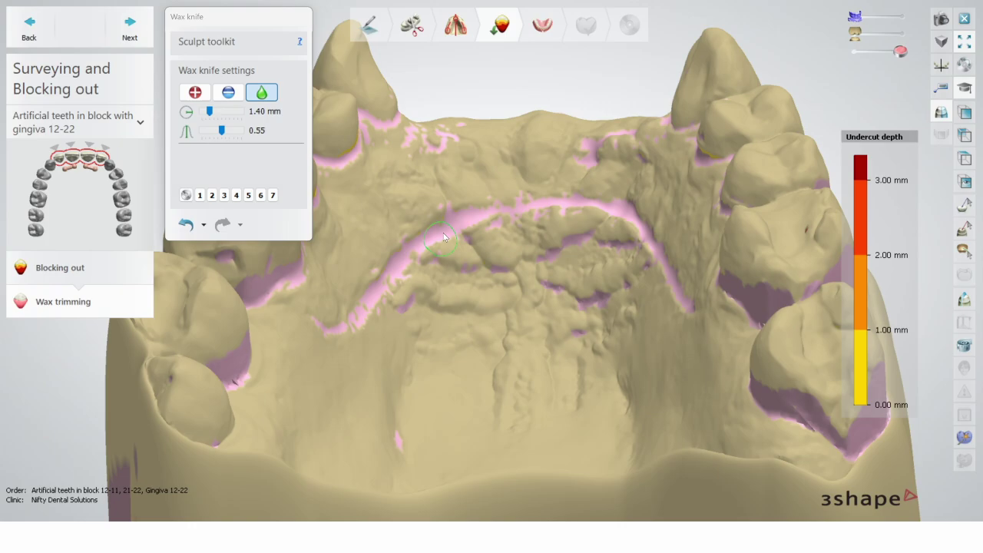
Proceed from blocking out to the initial setup and apply the O70 Balanced teeth from the DS Digital HC Genios full-arch library
{"action": "right_click_drag", "start_coordinate": [443, 236], "coordinate": [582, 228]}
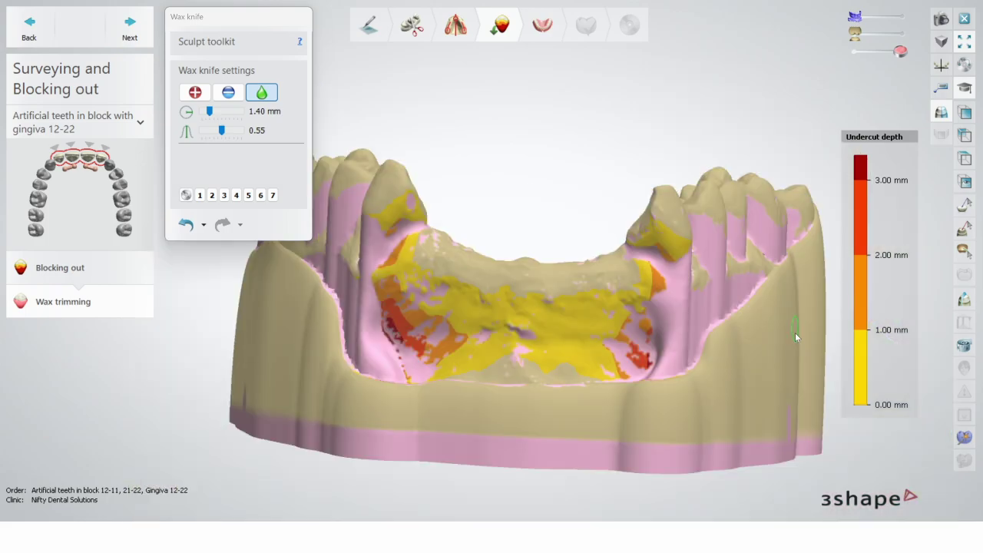
{"action": "right_click_drag", "start_coordinate": [796, 335], "coordinate": [791, 326]}
{"action": "left_click", "coordinate": [132, 27]}
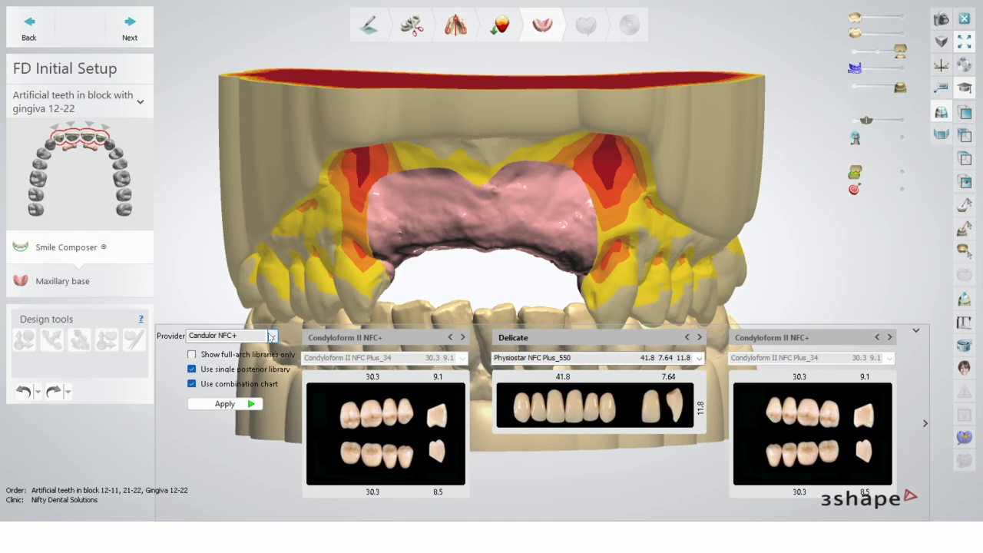
{"action": "left_click", "coordinate": [272, 337]}
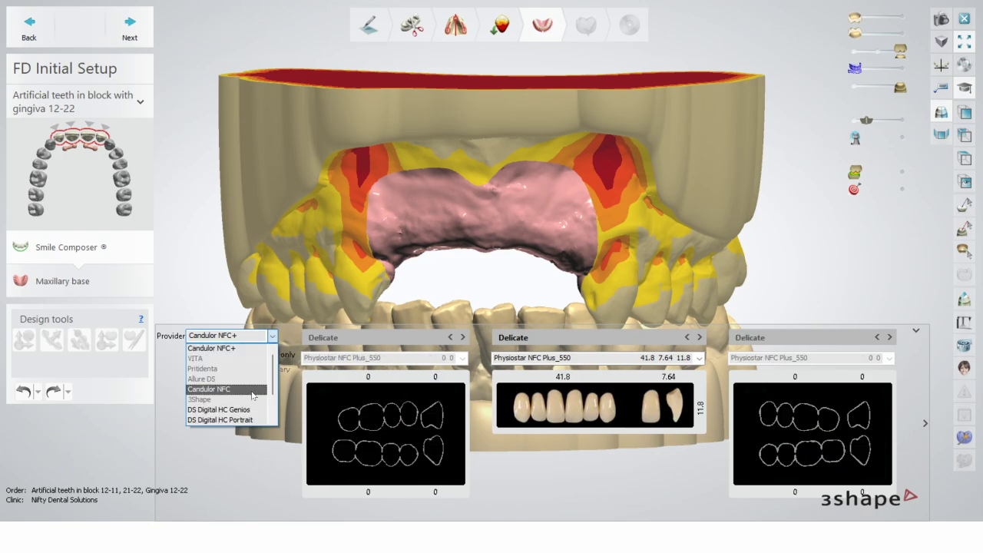
{"action": "scroll", "coordinate": [252, 395], "scroll_direction": "down", "scroll_amount": 1}
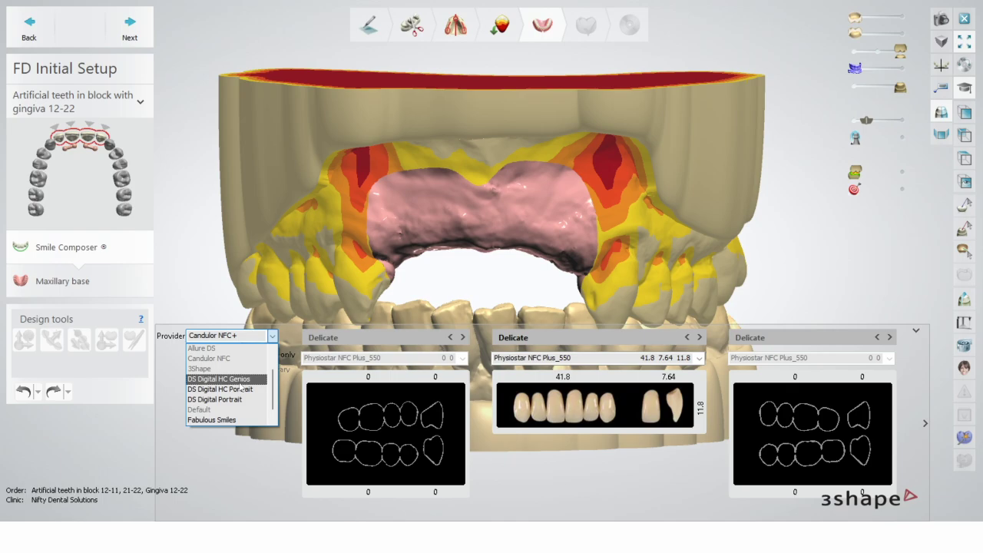
{"action": "left_click", "coordinate": [240, 381]}
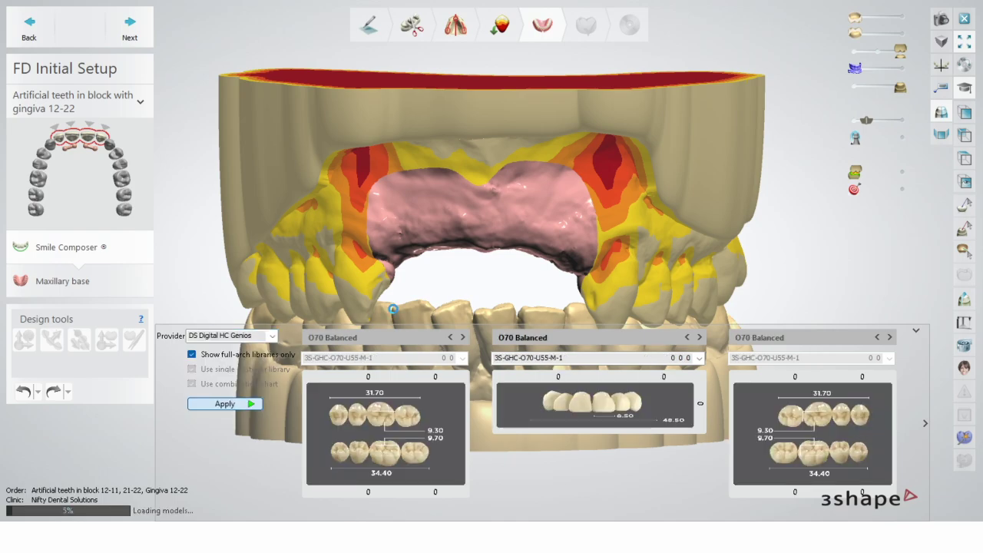
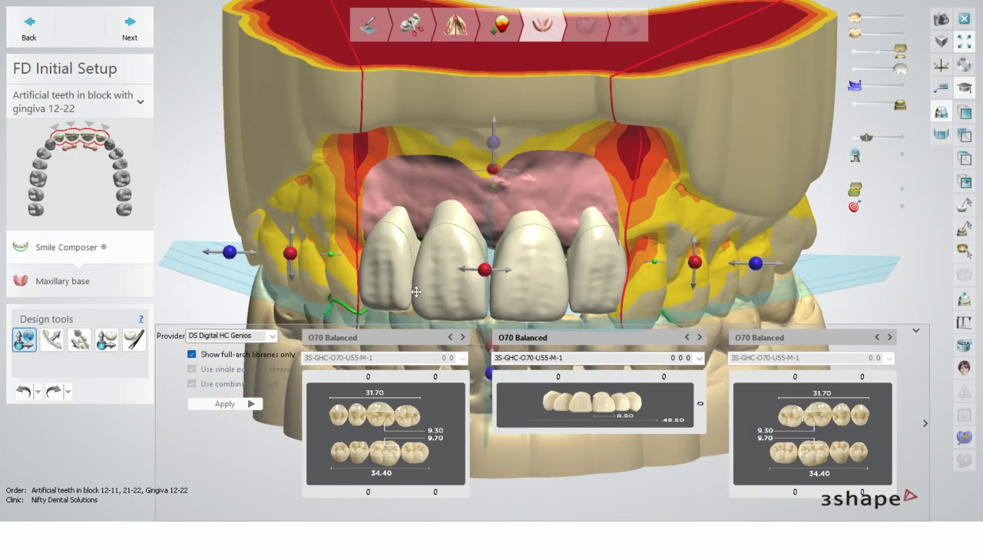
Examine the four upper front teeth against the gingiva and lower arch from several angles, and review the available library providers
{"action": "right_click_drag", "start_coordinate": [415, 292], "coordinate": [434, 289]}
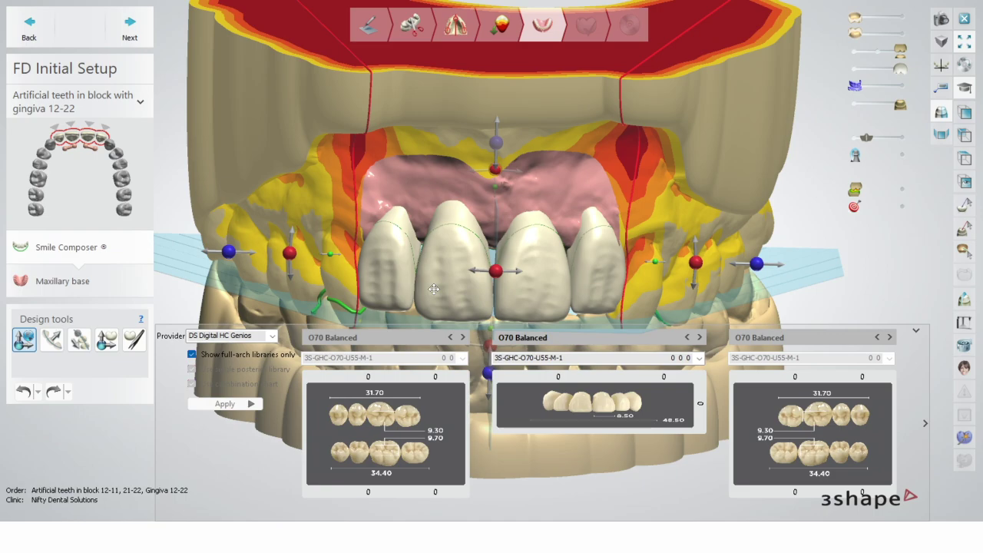
{"action": "scroll", "coordinate": [488, 251], "scroll_direction": "down", "scroll_amount": 2}
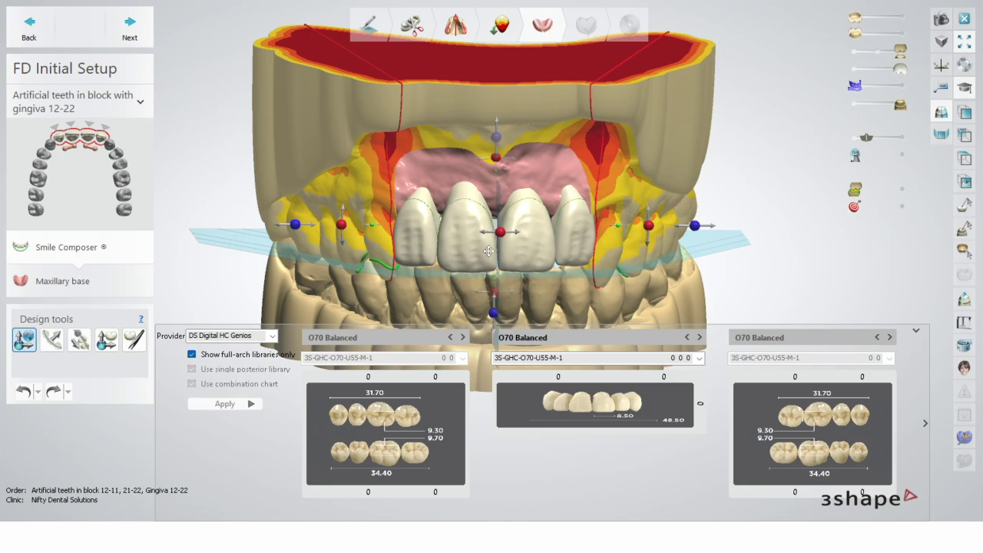
{"action": "right_click_drag", "start_coordinate": [488, 251], "coordinate": [495, 241]}
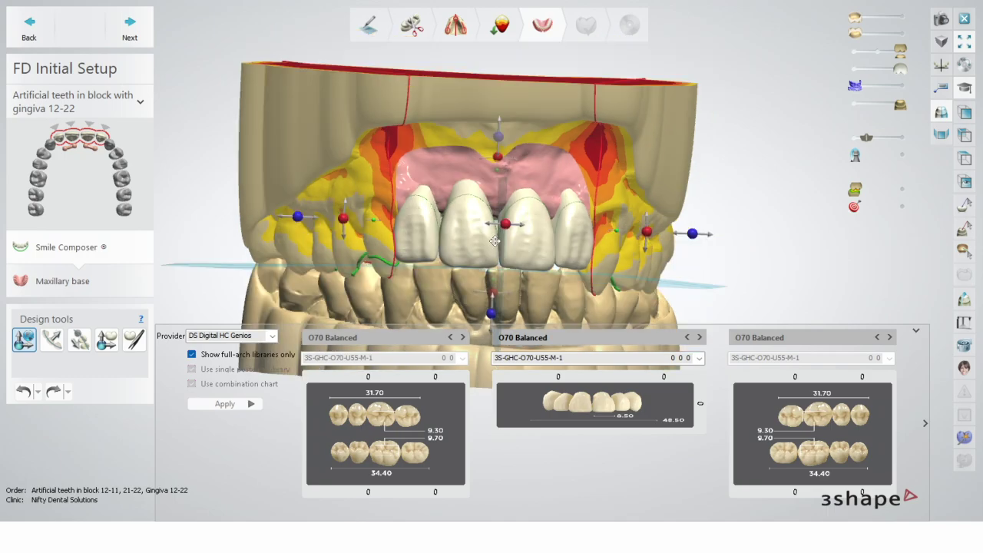
{"action": "scroll", "coordinate": [494, 241], "scroll_direction": "up", "scroll_amount": 2}
{"action": "right_click_drag", "start_coordinate": [495, 245], "coordinate": [487, 250]}
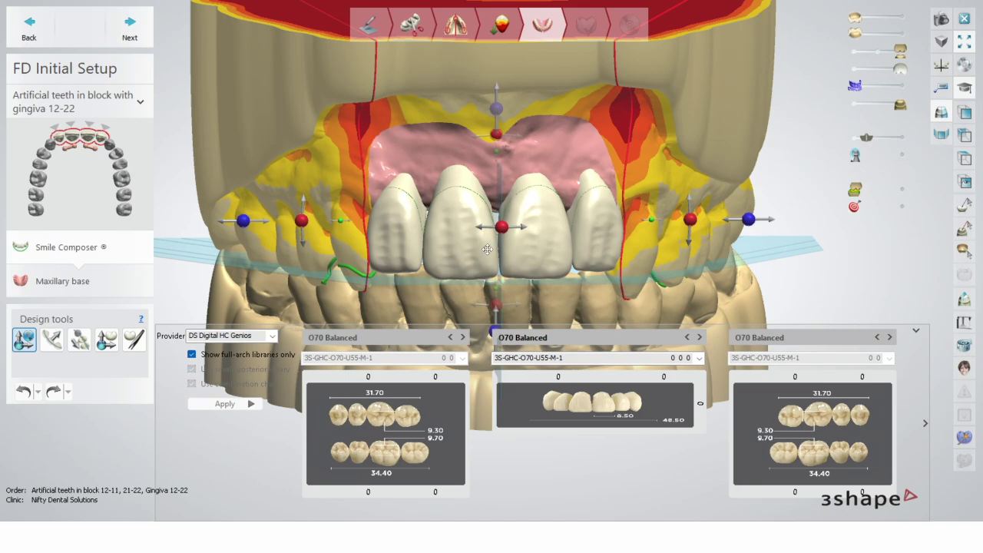
{"action": "scroll", "coordinate": [487, 250], "scroll_direction": "up", "scroll_amount": 1}
{"action": "scroll", "coordinate": [389, 215], "scroll_direction": "down", "scroll_amount": 1}
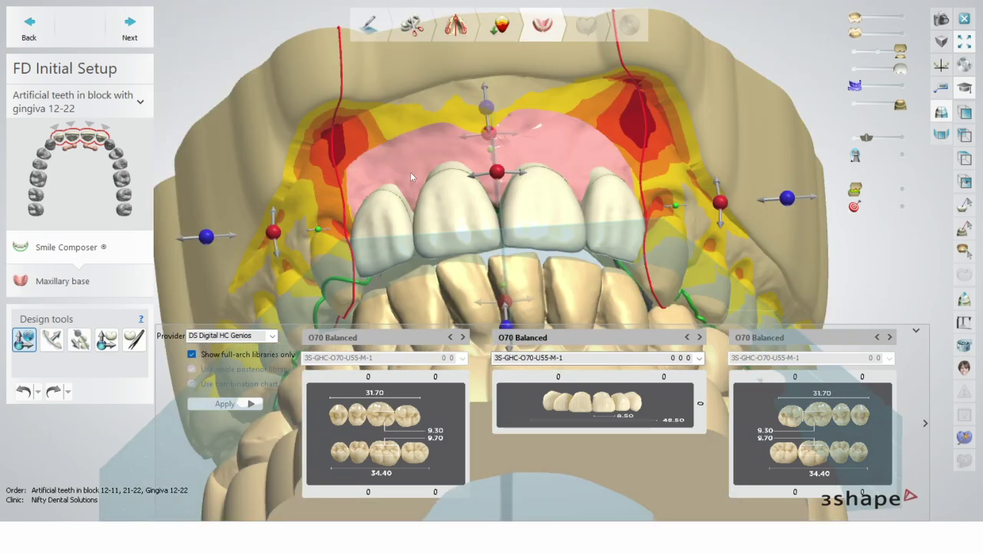
{"action": "right_click_drag", "start_coordinate": [410, 172], "coordinate": [346, 216]}
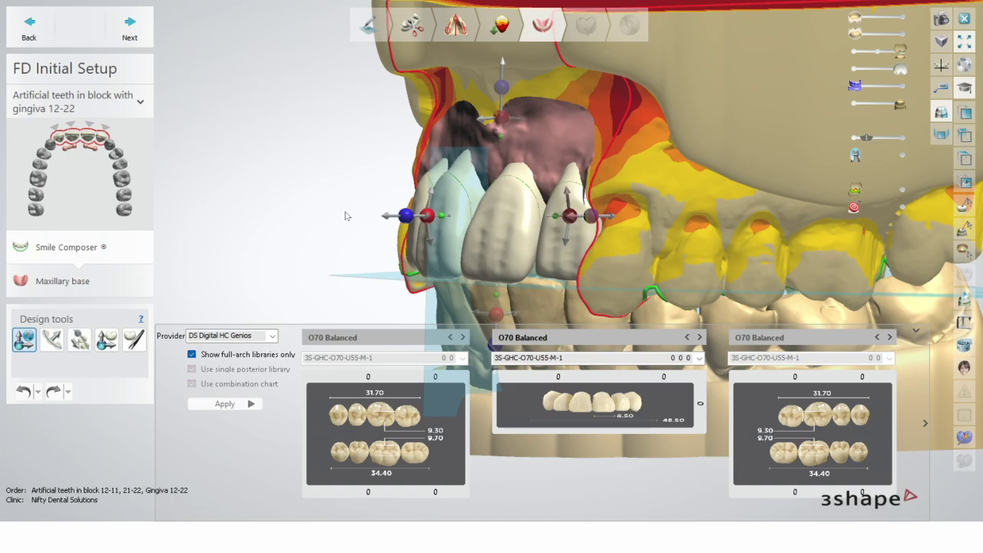
{"action": "right_click_drag", "start_coordinate": [345, 216], "coordinate": [635, 303]}
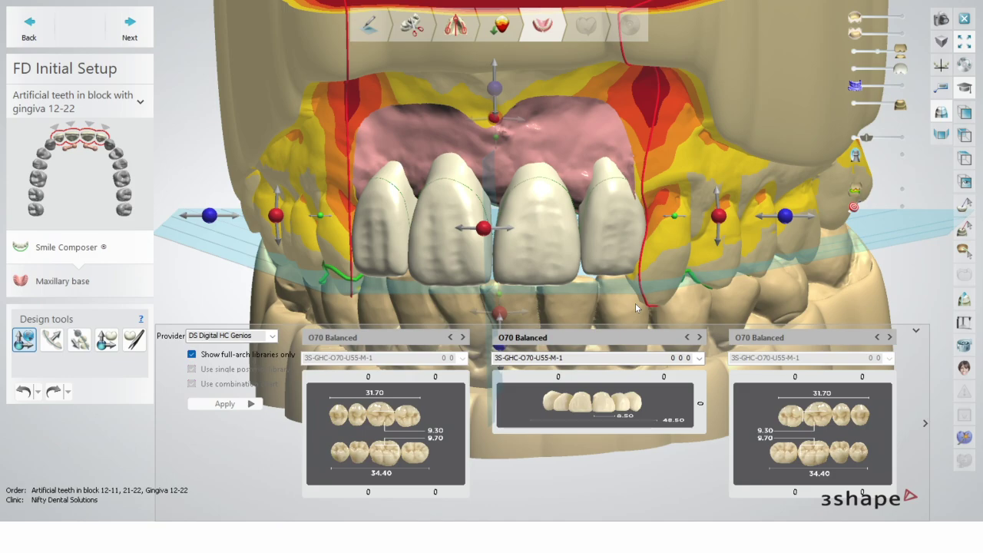
{"action": "left_click", "coordinate": [253, 335]}
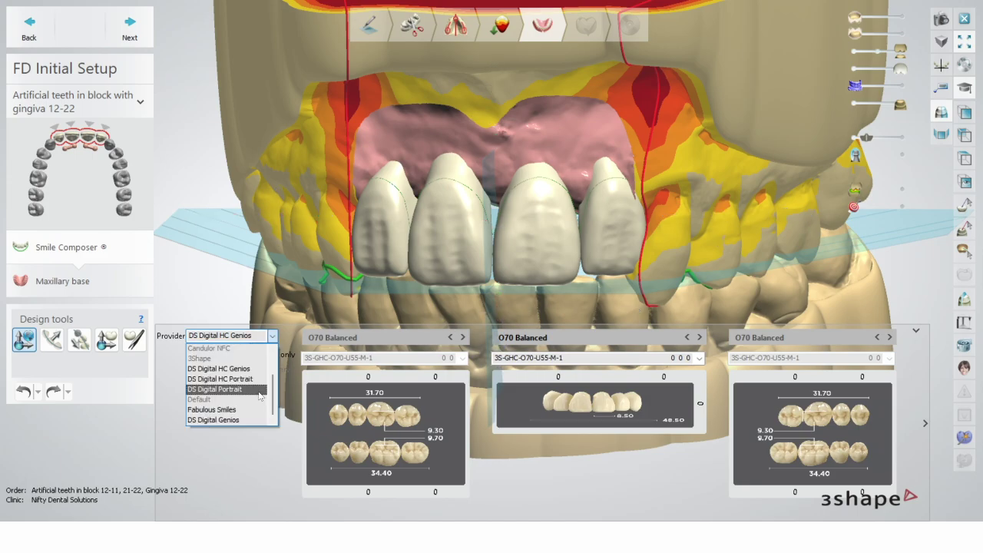
{"action": "left_click", "coordinate": [219, 369]}
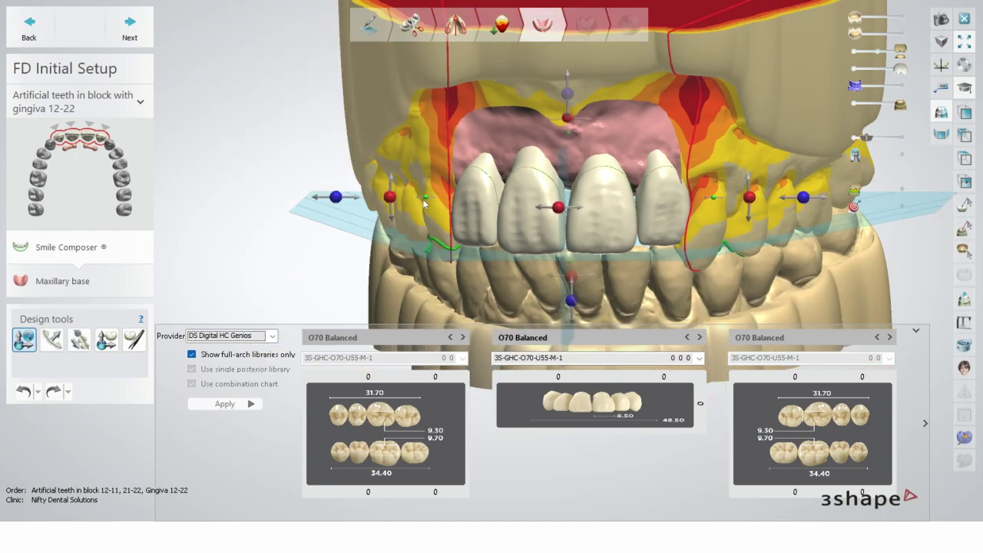
Try narrowing the upper front tooth arrangement symmetrically, and undo the change
{"action": "left_click_drag", "start_coordinate": [427, 196], "coordinate": [474, 204]}
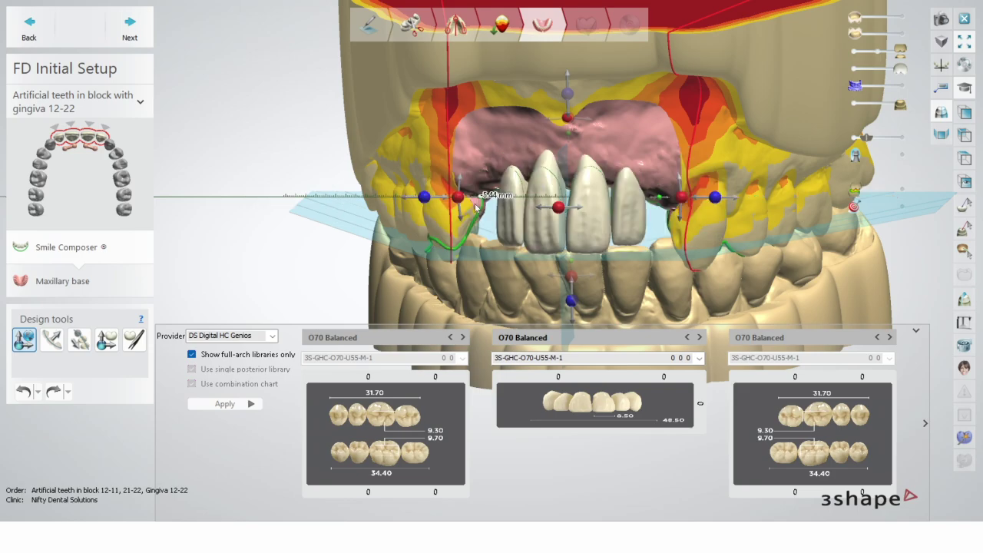
{"action": "key", "text": "ctrl+z"}
Switch the tooth mould to O60 Balanced (3S-GHC-O60-U45-M-1) and apply it to the upper front teeth
{"action": "right_click_drag", "start_coordinate": [611, 300], "coordinate": [623, 302]}
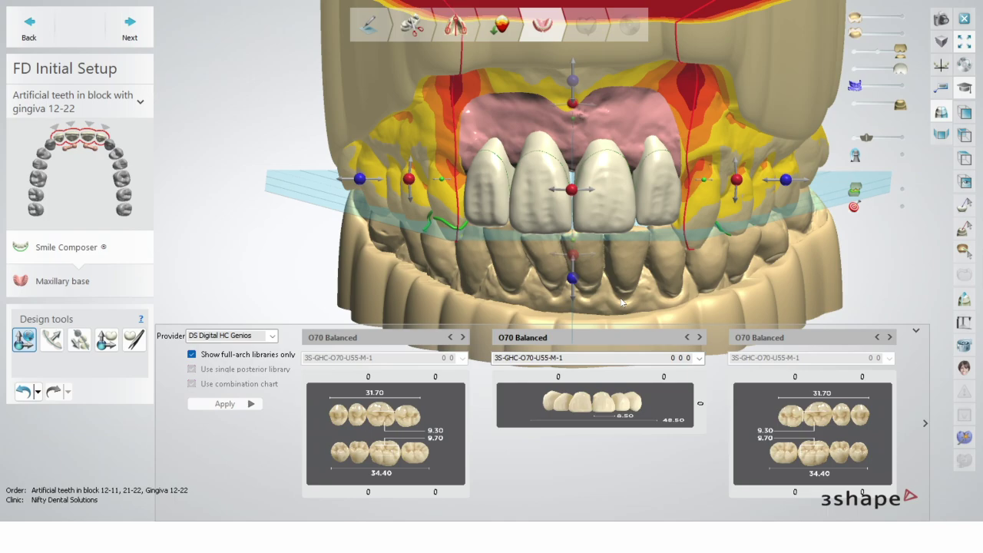
{"action": "left_click", "coordinate": [686, 338]}
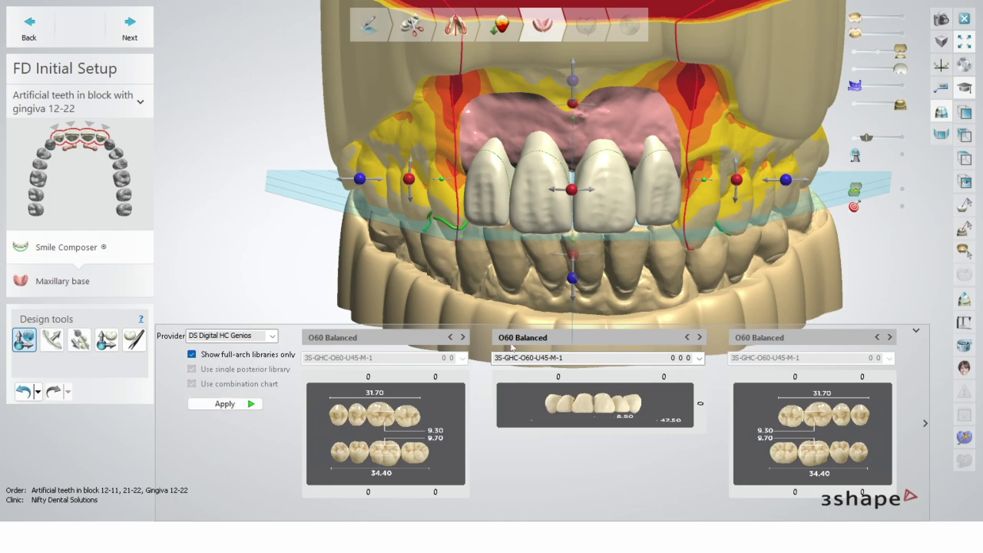
{"action": "left_click", "coordinate": [223, 404]}
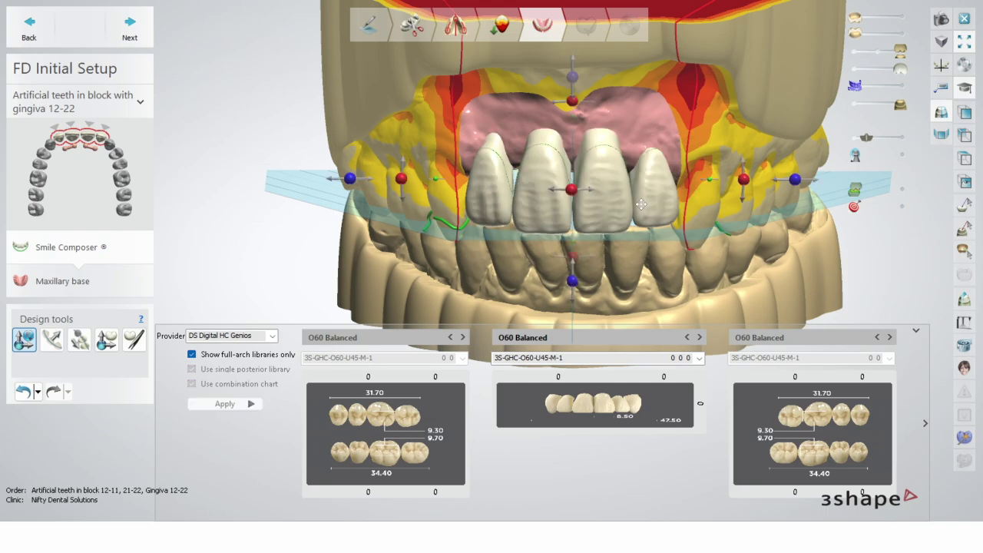
Overlay the purple pre-preparation scan semi-transparently on the new upper teeth, and hide the occlusal plane and lower arch
{"action": "left_click", "coordinate": [888, 86]}
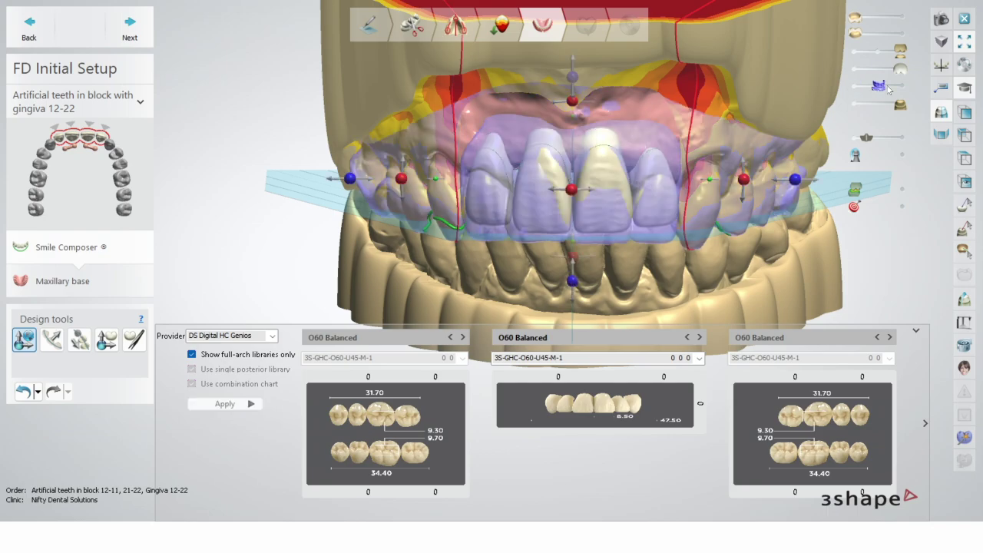
{"action": "left_click_drag", "start_coordinate": [888, 88], "coordinate": [872, 89]}
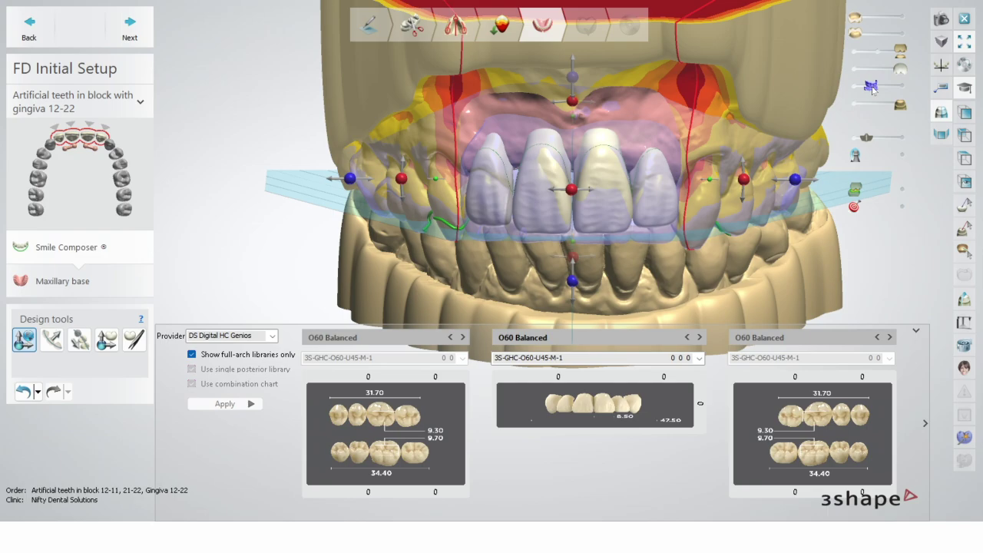
{"action": "mouse_move", "coordinate": [872, 89]}
{"action": "left_mouse_down"}
{"action": "mouse_move", "coordinate": [887, 89]}
{"action": "mouse_move", "coordinate": [871, 93]}
{"action": "left_mouse_up"}
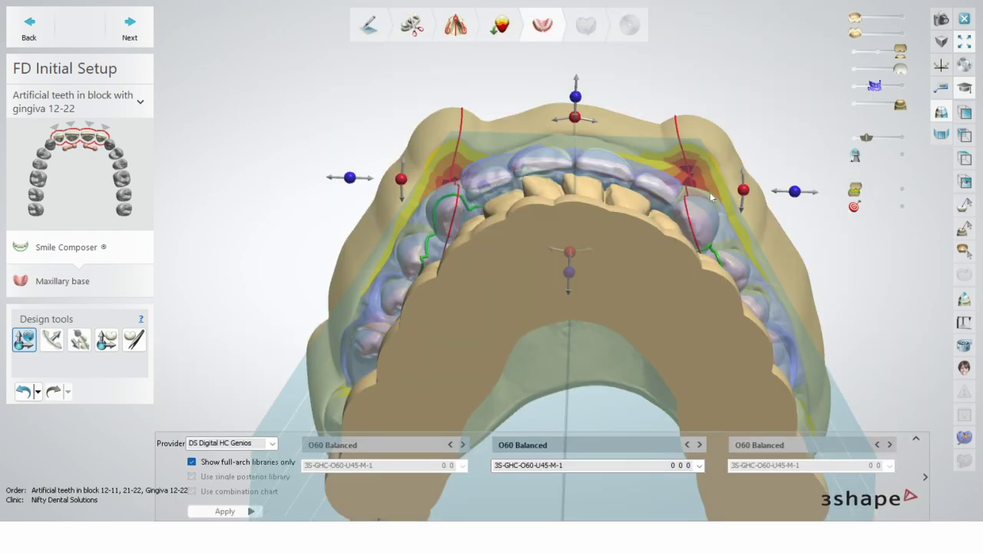
{"action": "left_click_drag", "start_coordinate": [866, 137], "coordinate": [854, 137]}
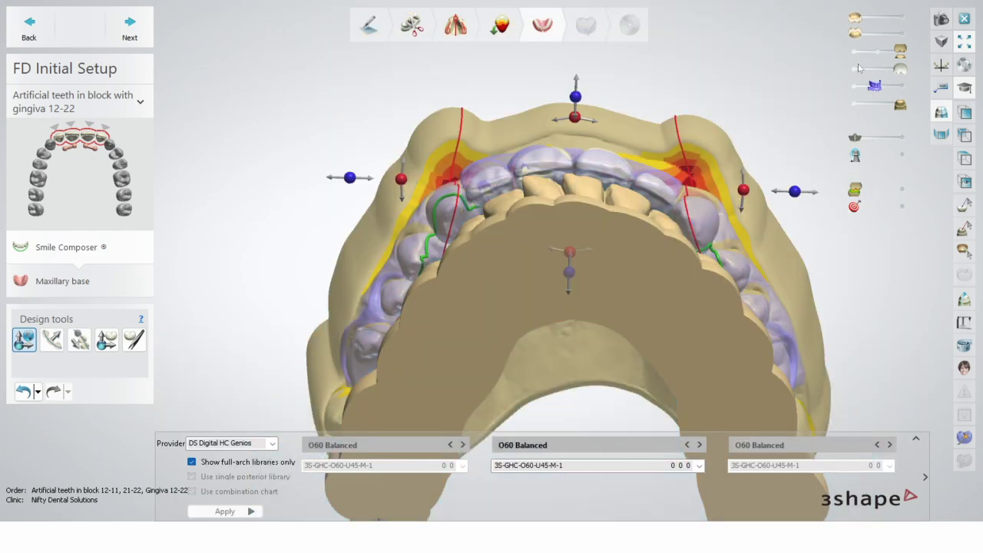
{"action": "left_click", "coordinate": [854, 52]}
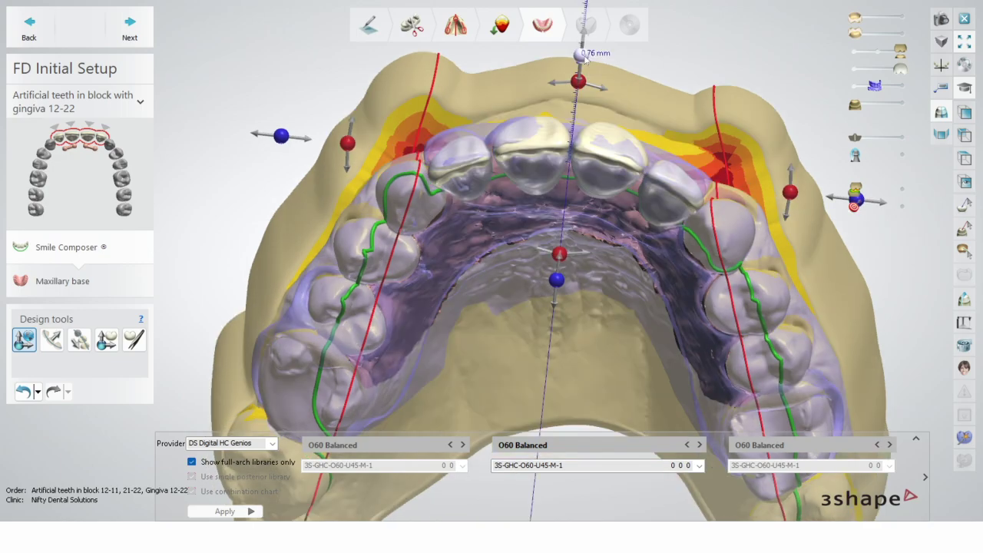
Shift and tilt the whole upper front tooth group to line up with the pre-preparation scan, and make the scan fully opaque
{"action": "left_click_drag", "start_coordinate": [559, 253], "coordinate": [560, 273]}
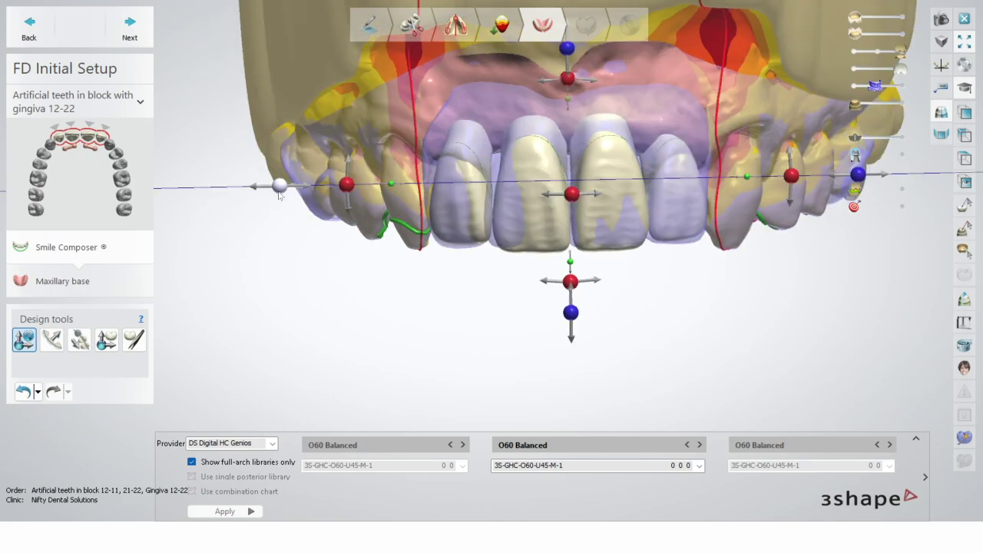
{"action": "left_click_drag", "start_coordinate": [279, 195], "coordinate": [276, 194]}
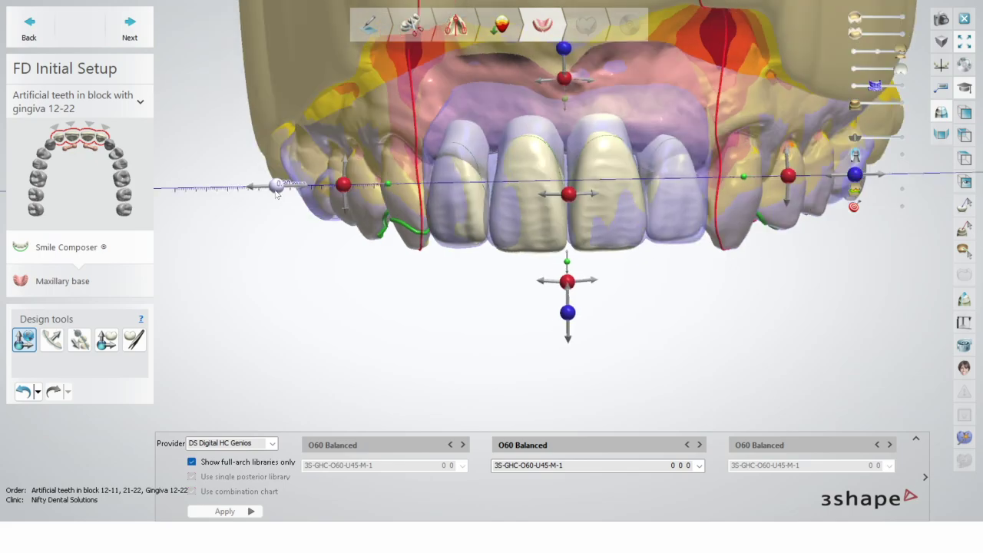
{"action": "left_click_drag", "start_coordinate": [566, 103], "coordinate": [566, 112]}
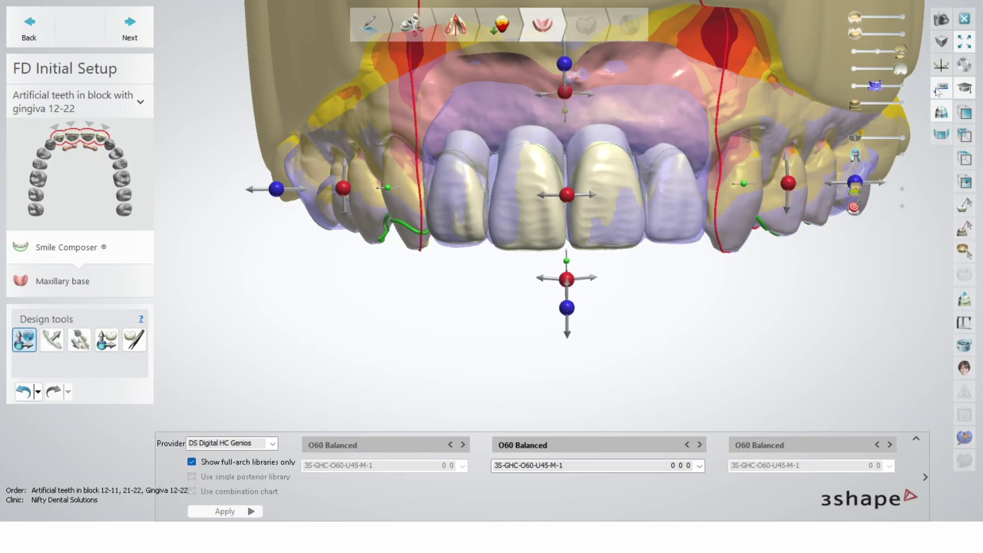
{"action": "left_click", "coordinate": [937, 90]}
{"action": "left_click_drag", "start_coordinate": [566, 106], "coordinate": [569, 113]}
{"action": "right_click_drag", "start_coordinate": [569, 113], "coordinate": [662, 216]}
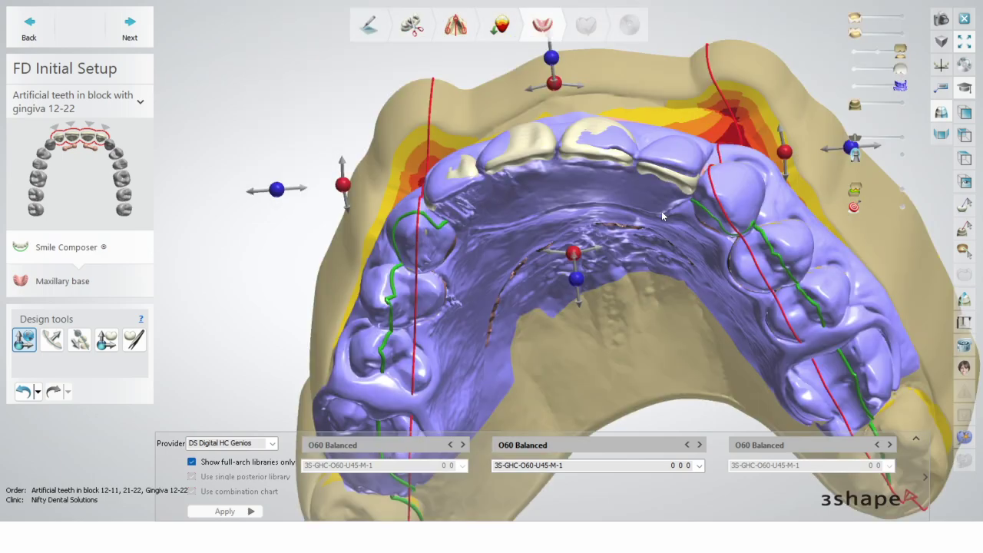
Switch to individual tooth adjustment with the scan translucent, and resize, shift and rotate tooth 12 to match the scan
{"action": "right_click_drag", "start_coordinate": [662, 216], "coordinate": [228, 319]}
{"action": "left_click", "coordinate": [108, 341]}
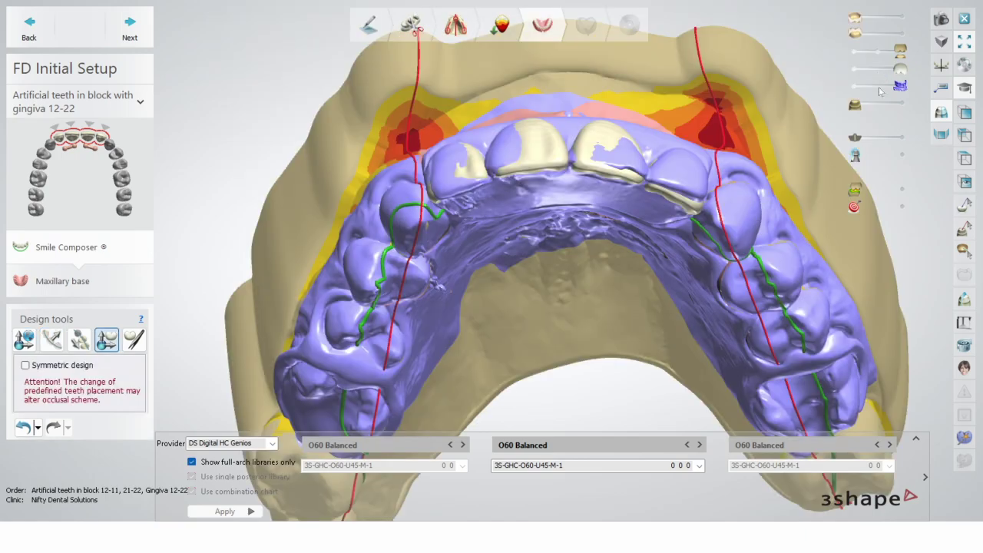
{"action": "left_click", "coordinate": [885, 86]}
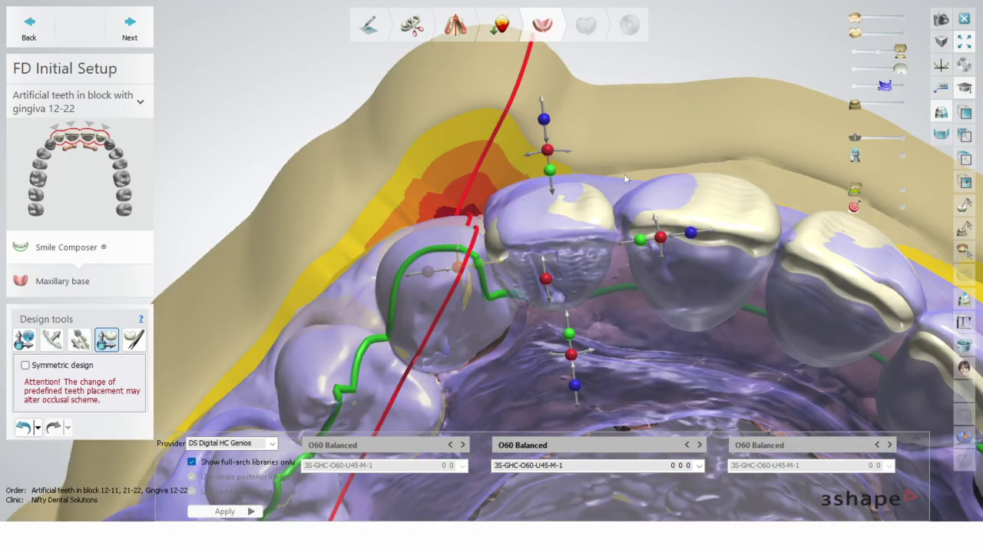
{"action": "left_click_drag", "start_coordinate": [549, 169], "coordinate": [553, 173]}
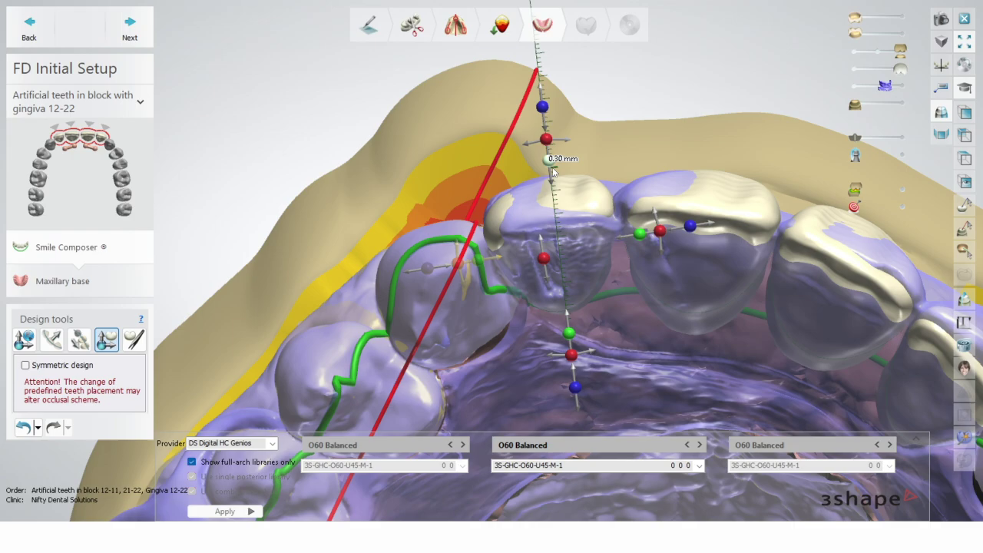
{"action": "left_click_drag", "start_coordinate": [640, 233], "coordinate": [697, 229]}
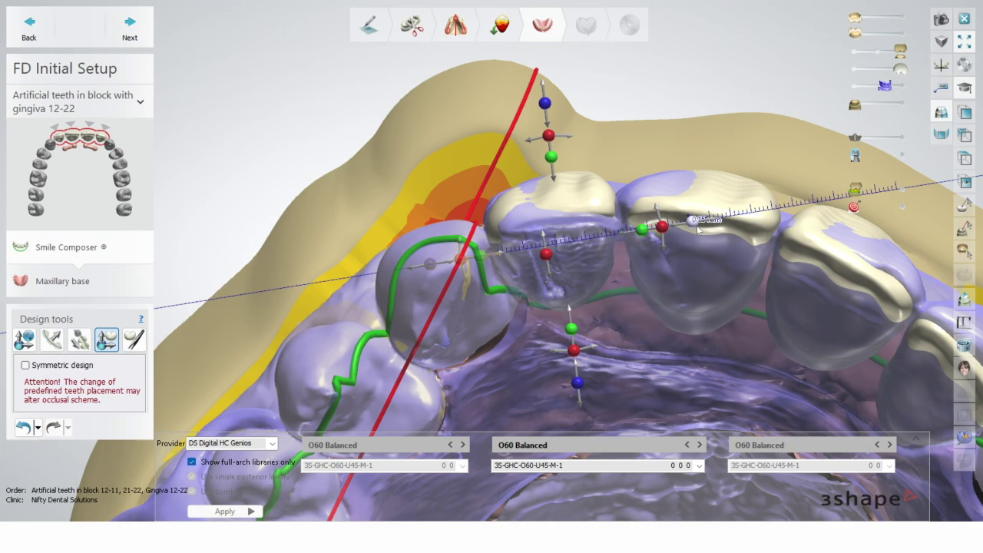
{"action": "left_click_drag", "start_coordinate": [546, 253], "coordinate": [592, 228]}
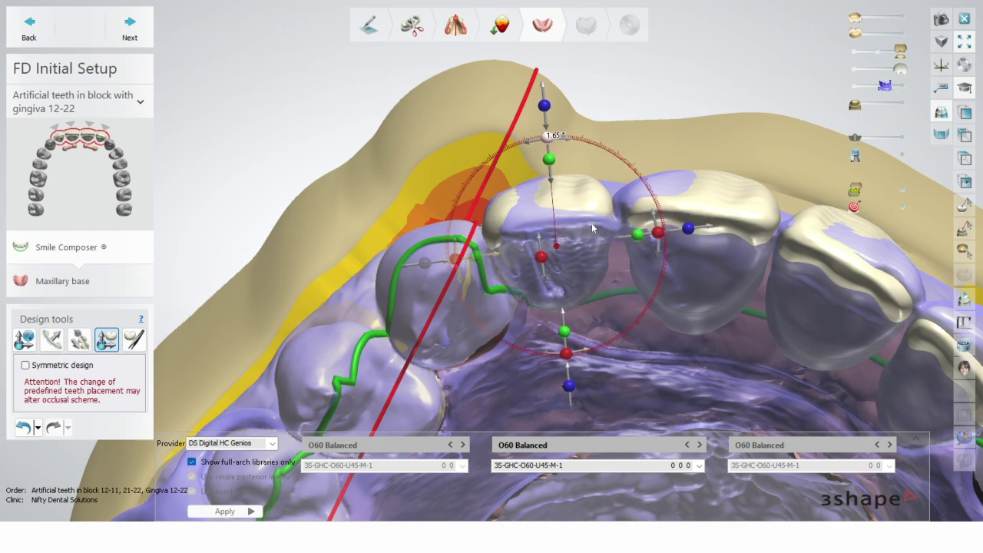
Fine-tune the incisal corner of tooth 12 from the side so its labial surface follows the scan
{"action": "right_click_drag", "start_coordinate": [592, 228], "coordinate": [570, 203]}
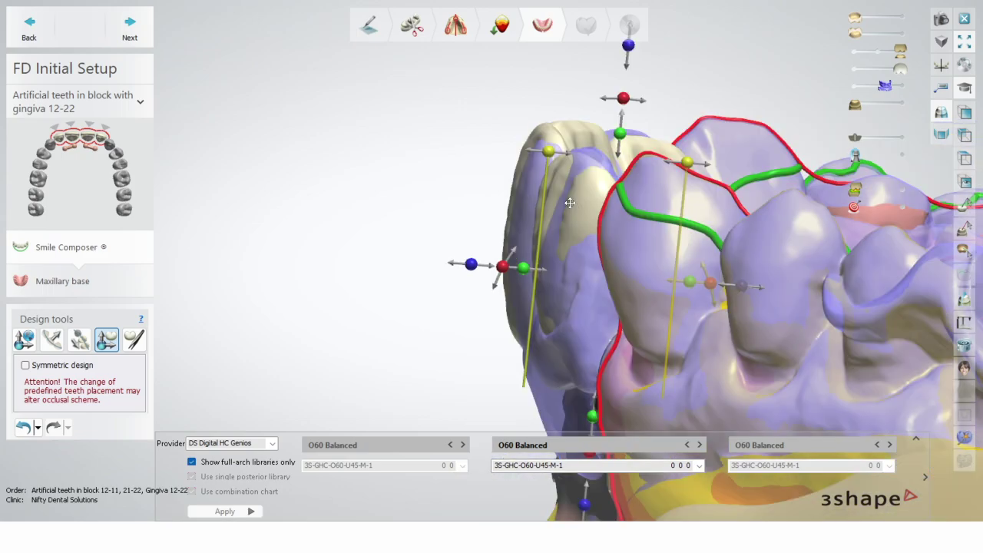
{"action": "scroll", "coordinate": [569, 203], "scroll_direction": "up", "scroll_amount": 2}
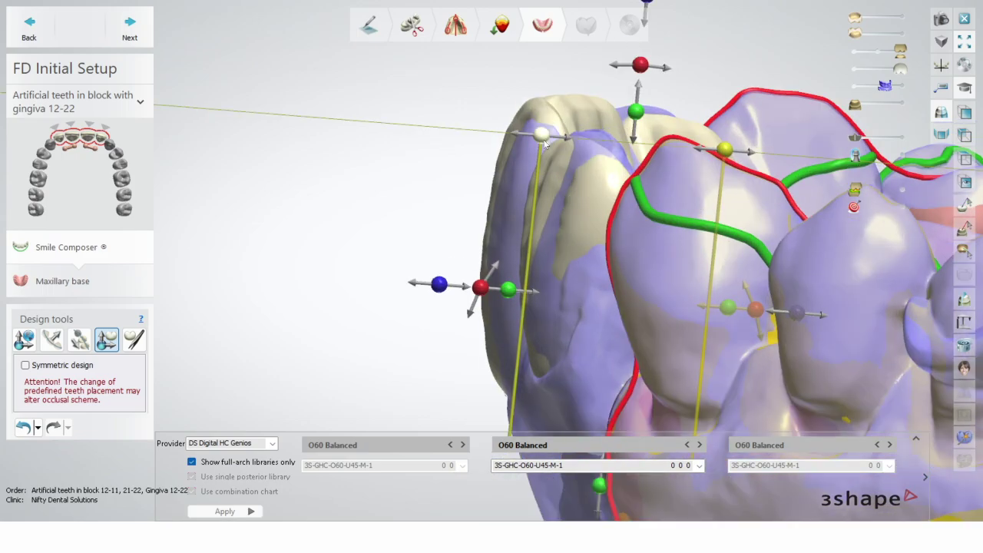
{"action": "left_click_drag", "start_coordinate": [546, 143], "coordinate": [544, 141]}
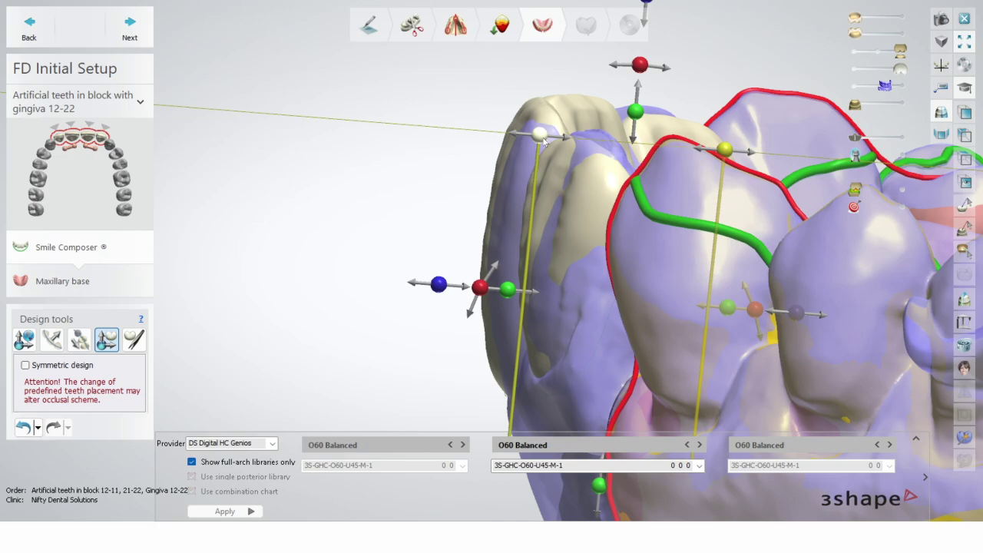
{"action": "left_click_drag", "start_coordinate": [544, 141], "coordinate": [571, 163]}
{"action": "right_click_drag", "start_coordinate": [571, 160], "coordinate": [578, 232]}
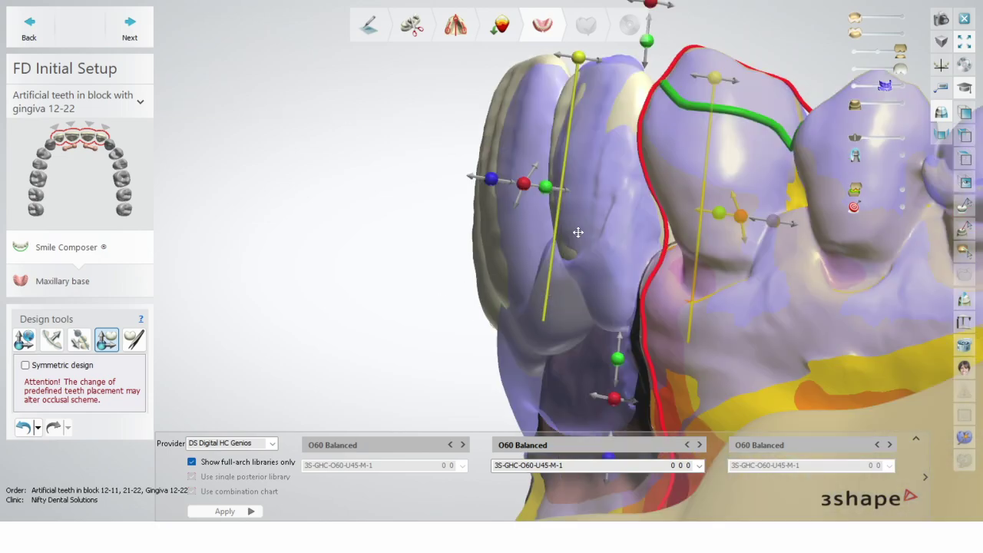
{"action": "scroll", "coordinate": [562, 296], "scroll_direction": "up", "scroll_amount": 3}
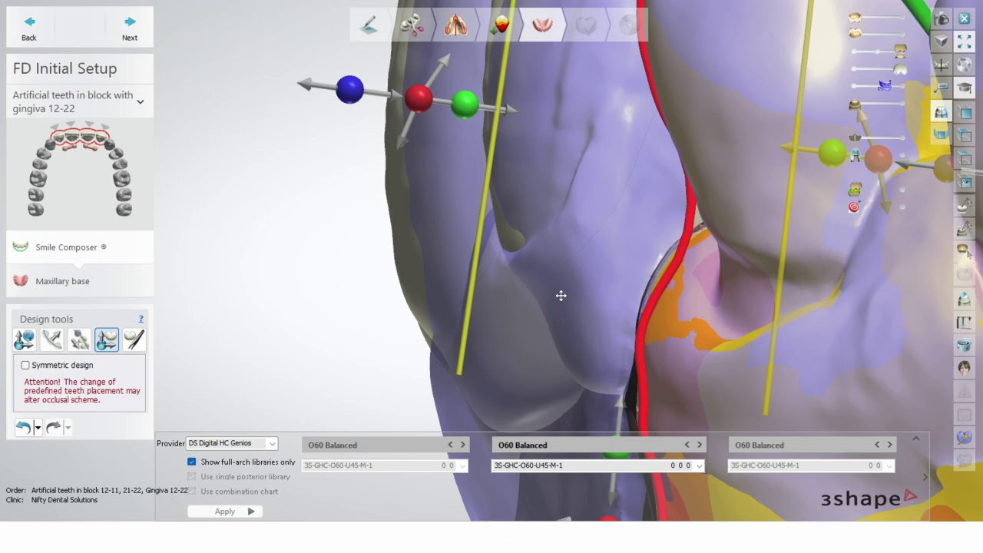
{"action": "scroll", "coordinate": [561, 295], "scroll_direction": "down", "scroll_amount": 3}
Tilt tooth 12 from the side, move it outward and readjust its incisal corner against the scan
{"action": "right_click_drag", "start_coordinate": [561, 296], "coordinate": [513, 113]}
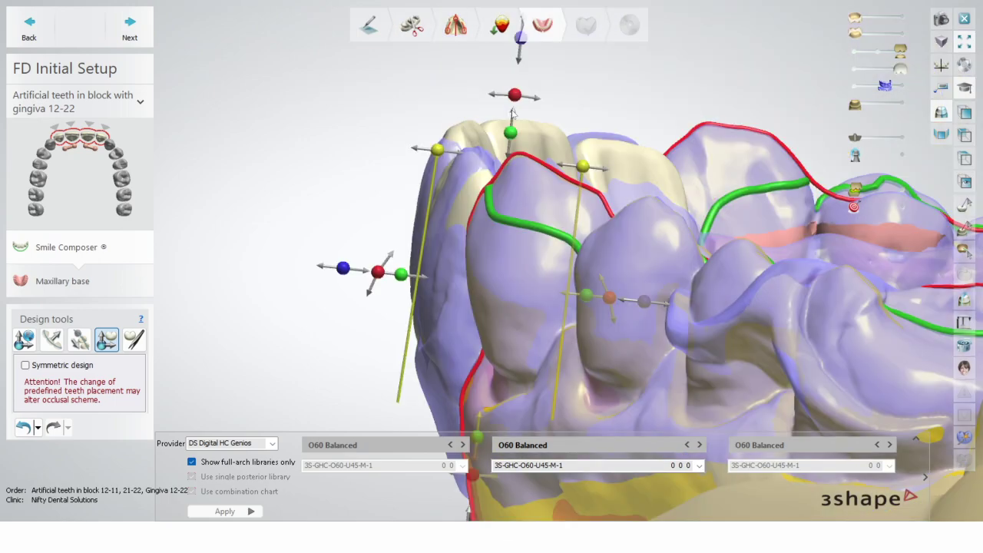
{"action": "left_click_drag", "start_coordinate": [513, 113], "coordinate": [530, 108]}
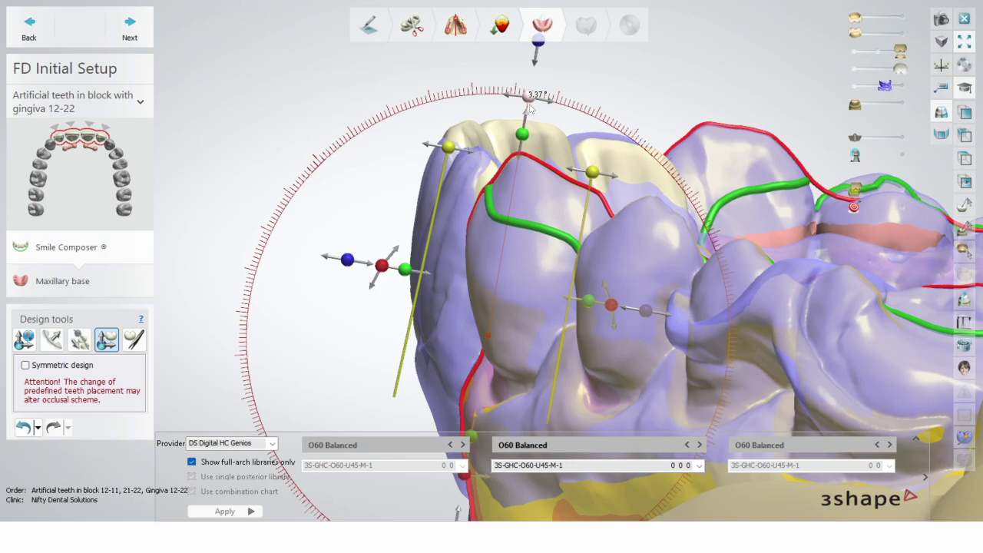
{"action": "left_click_drag", "start_coordinate": [347, 260], "coordinate": [338, 256]}
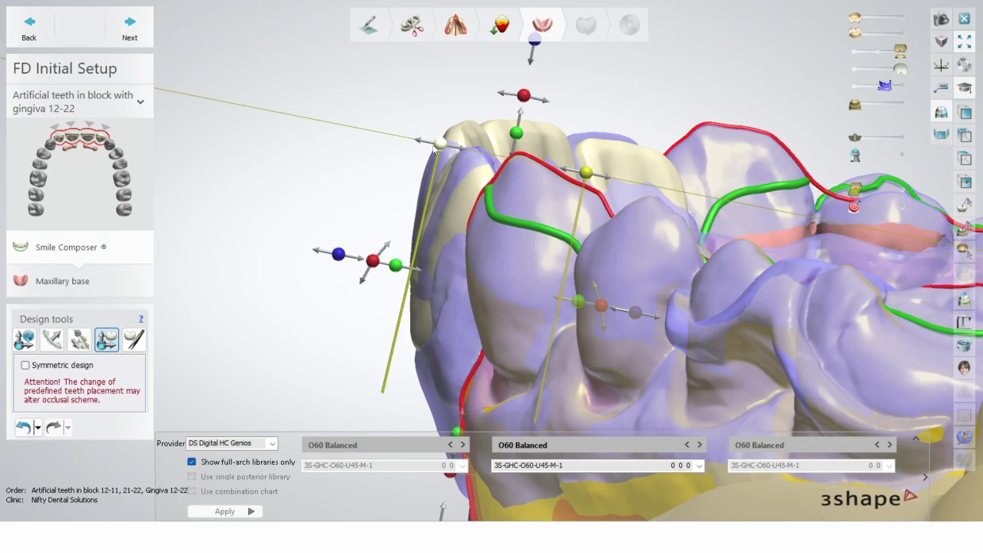
{"action": "mouse_move", "coordinate": [433, 148]}
{"action": "left_mouse_down"}
{"action": "mouse_move", "coordinate": [441, 155]}
{"action": "mouse_move", "coordinate": [430, 154]}
{"action": "left_mouse_up"}
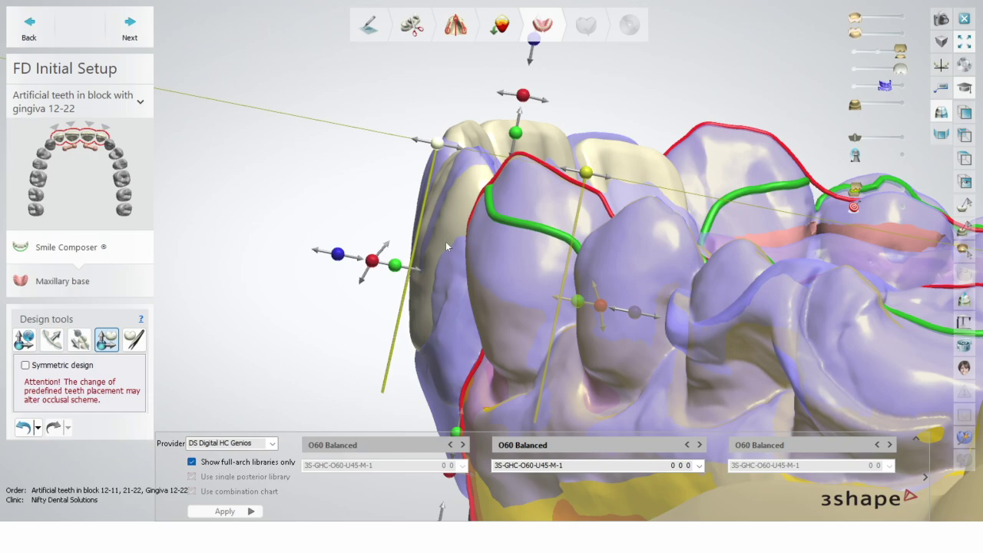
{"action": "scroll", "coordinate": [445, 244], "scroll_direction": "up", "scroll_amount": 2}
{"action": "left_click_drag", "start_coordinate": [355, 218], "coordinate": [398, 228]}
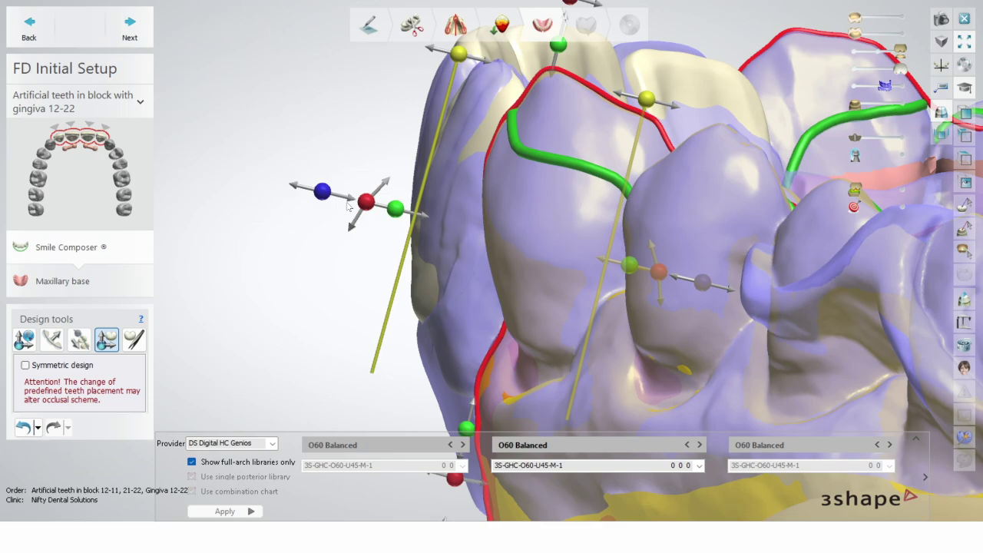
{"action": "left_click_drag", "start_coordinate": [458, 54], "coordinate": [461, 57]}
{"action": "scroll", "coordinate": [461, 57], "scroll_direction": "down", "scroll_amount": 2}
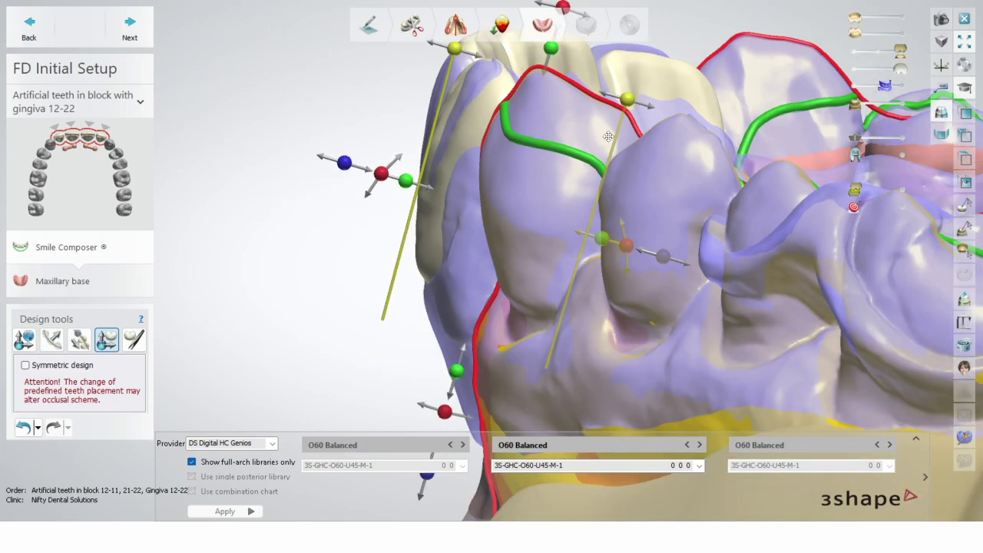
Reposition tooth 11 to fit the scan and slightly correct the rotation of tooth 12
{"action": "right_click_drag", "start_coordinate": [608, 136], "coordinate": [513, 285]}
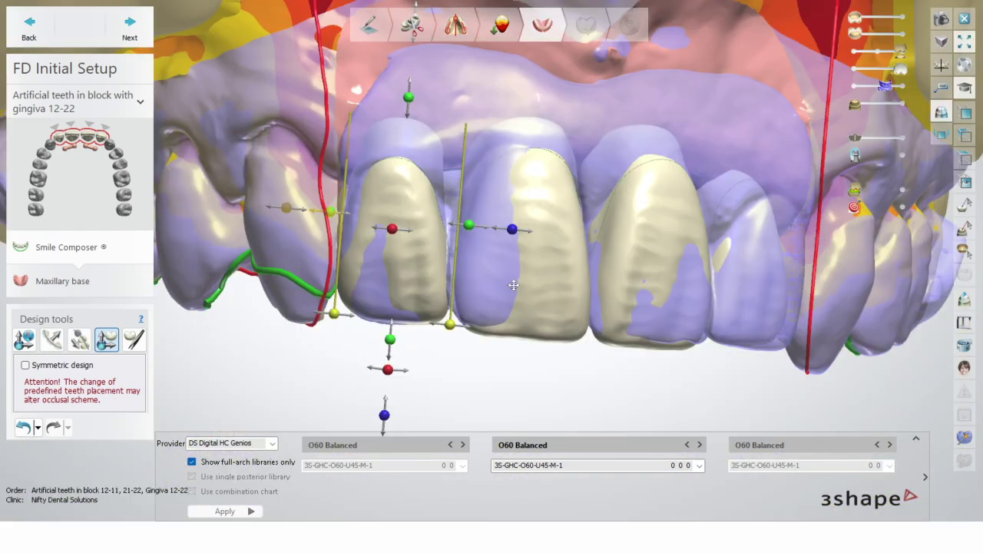
{"action": "scroll", "coordinate": [513, 285], "scroll_direction": "up", "scroll_amount": 2}
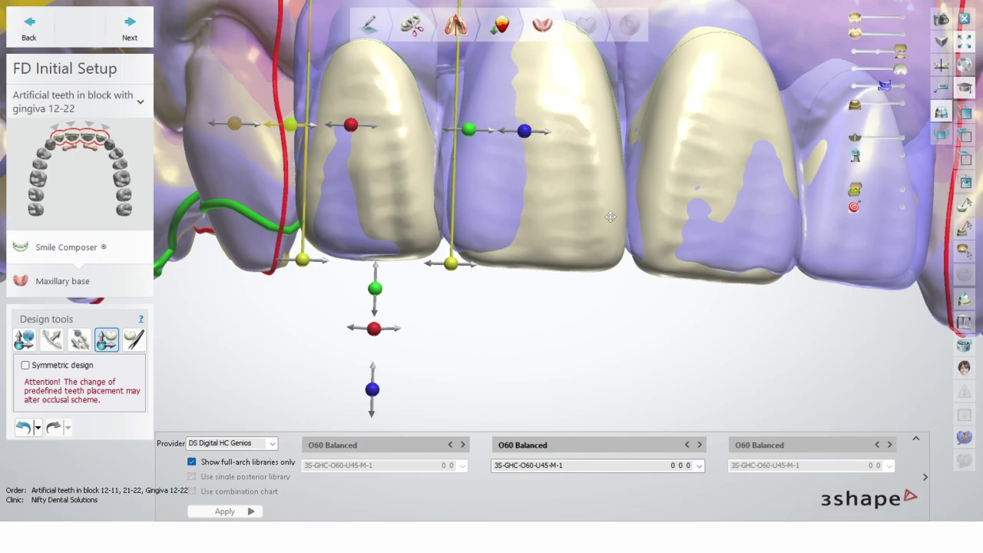
{"action": "right_click_drag", "start_coordinate": [610, 218], "coordinate": [561, 263]}
{"action": "left_click_drag", "start_coordinate": [561, 262], "coordinate": [559, 269]}
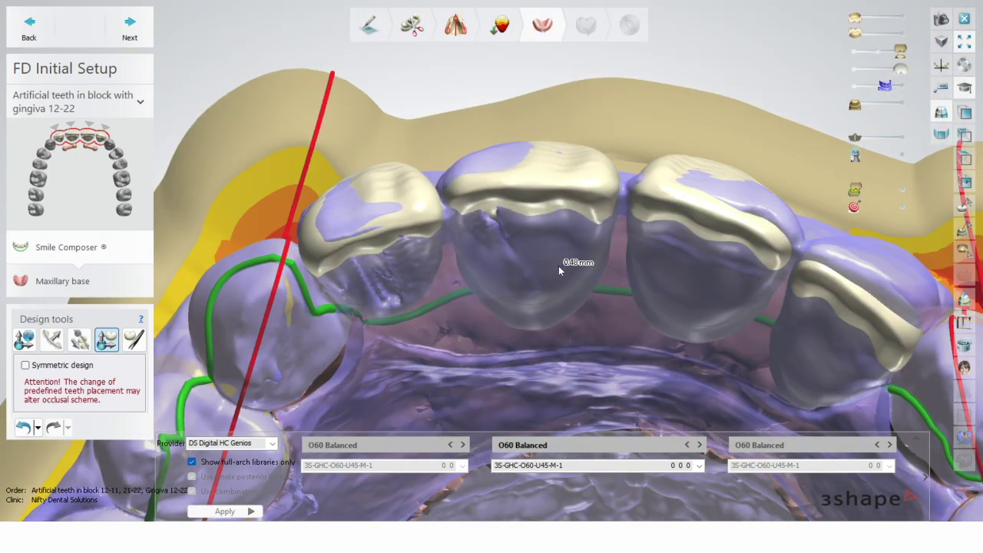
{"action": "right_click_drag", "start_coordinate": [559, 265], "coordinate": [383, 265]}
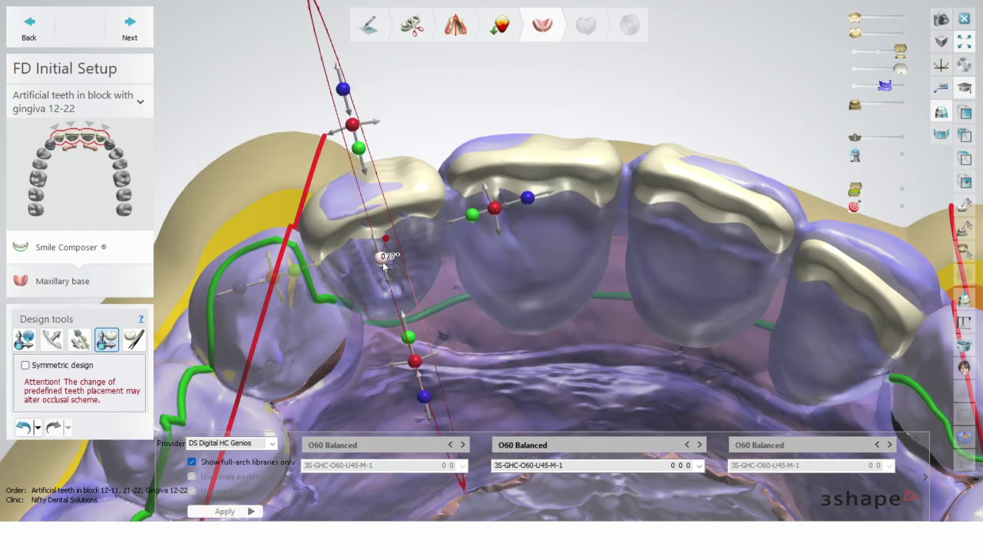
{"action": "right_click_drag", "start_coordinate": [384, 265], "coordinate": [500, 249]}
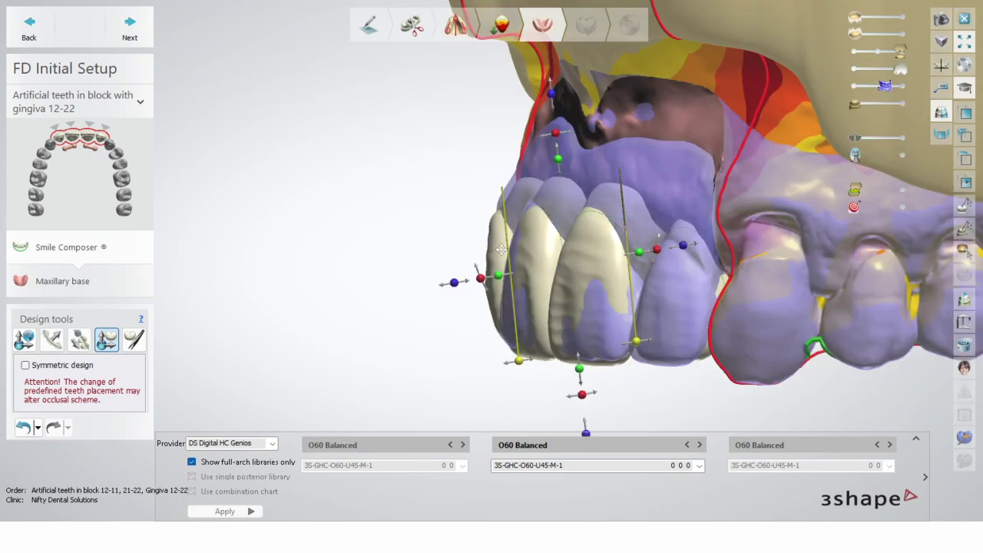
{"action": "left_click_drag", "start_coordinate": [501, 249], "coordinate": [520, 354]}
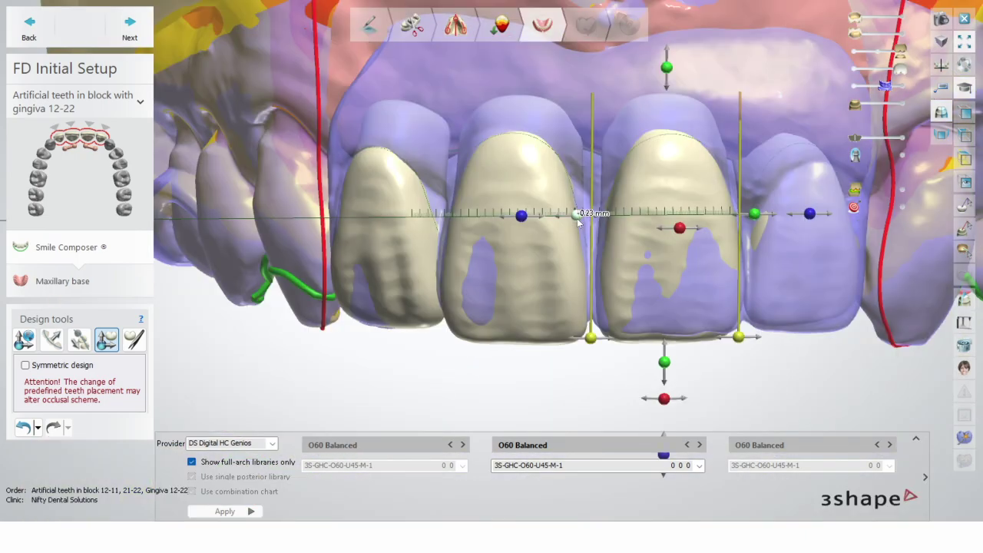
Widen tooth 21 towards the midline to narrow the gap to tooth 11, and fine-tune the incisal corner of tooth 11
{"action": "left_click_drag", "start_coordinate": [579, 222], "coordinate": [577, 216]}
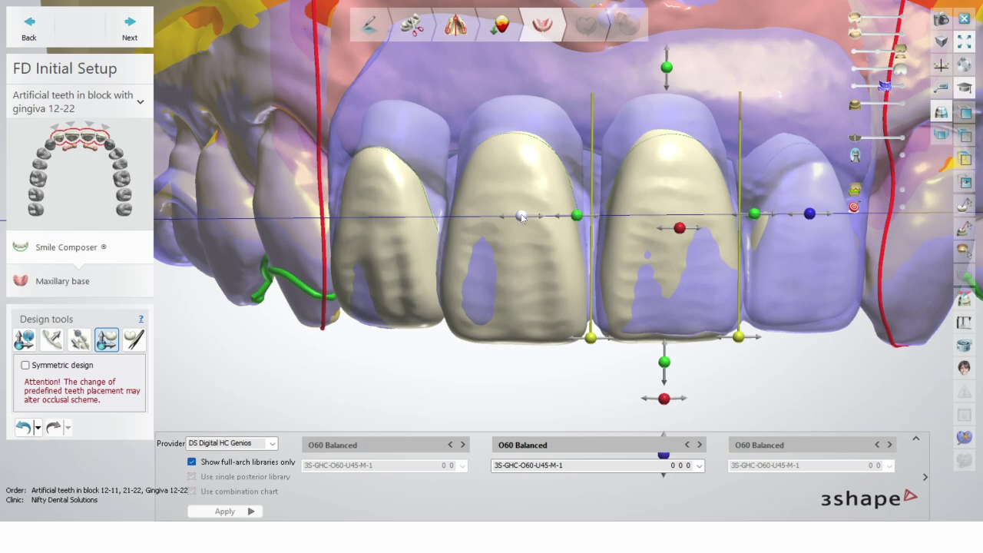
{"action": "left_click_drag", "start_coordinate": [610, 222], "coordinate": [611, 223]}
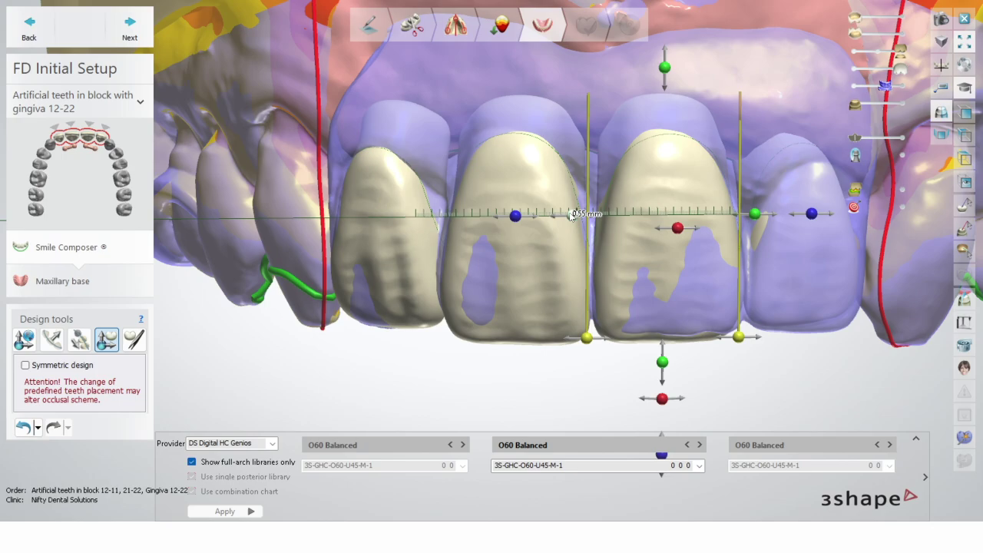
{"action": "left_click", "coordinate": [569, 244]}
{"action": "left_click_drag", "start_coordinate": [576, 221], "coordinate": [615, 222]}
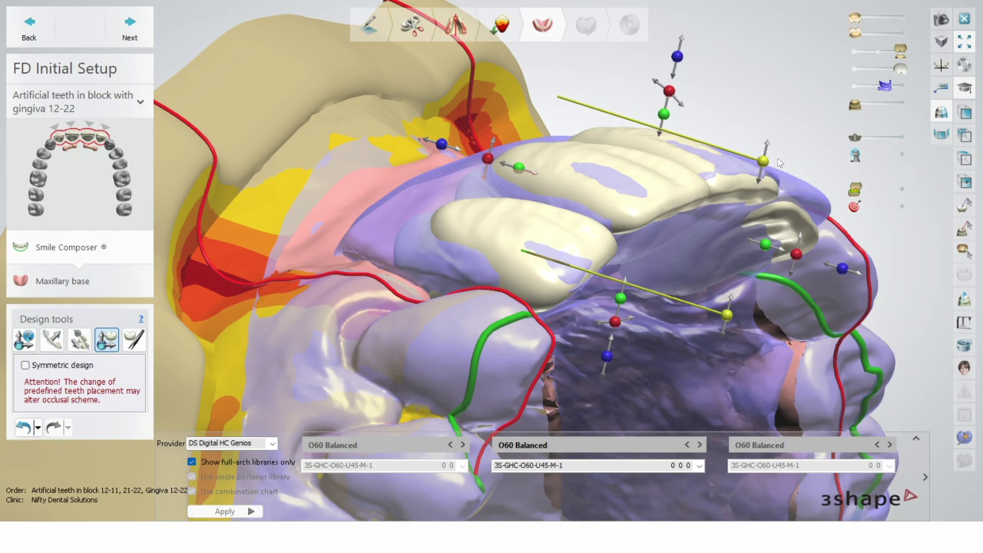
{"action": "left_click_drag", "start_coordinate": [761, 165], "coordinate": [762, 162]}
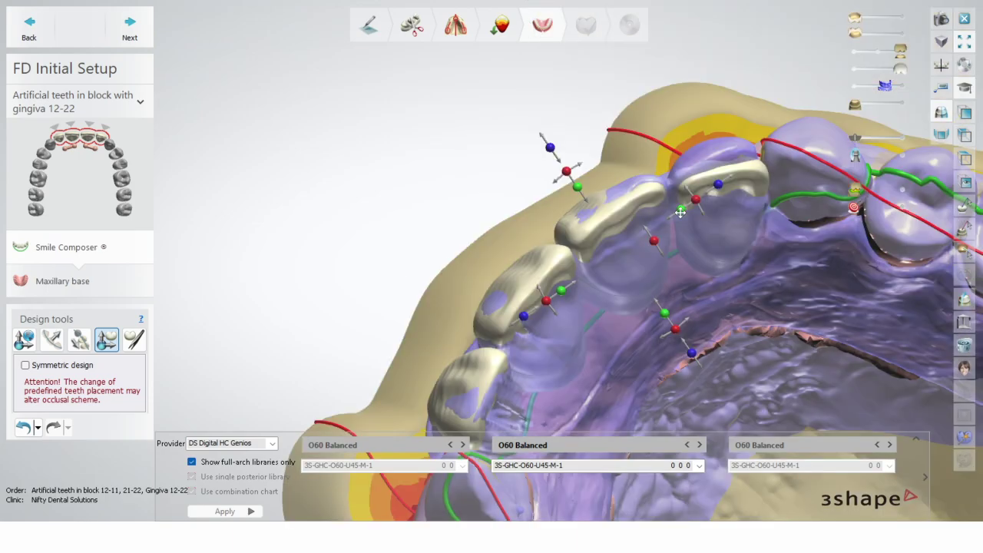
Correct the rotation of teeth 21 and 22 and move the mesial incisal corner of tooth 22 towards tooth 21
{"action": "left_click_drag", "start_coordinate": [566, 170], "coordinate": [572, 169]}
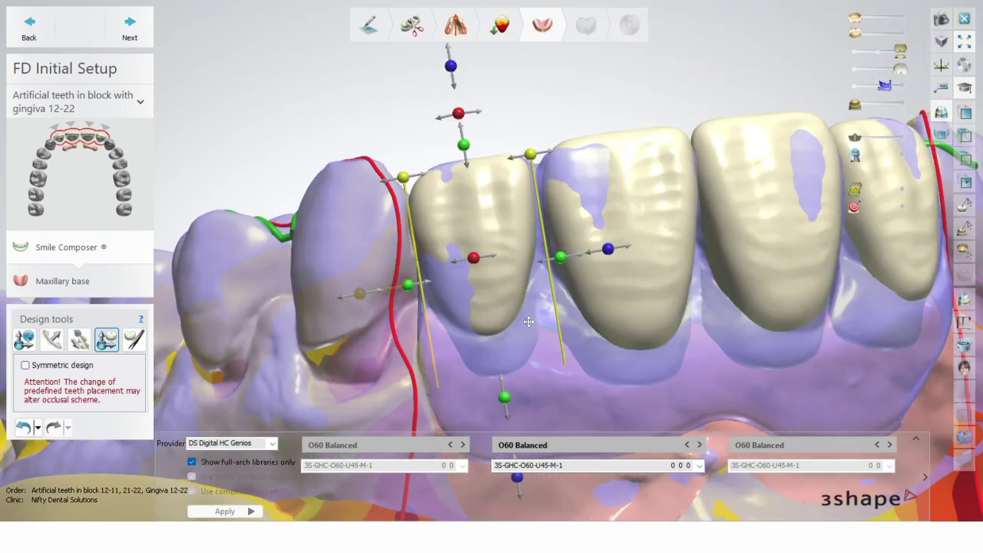
{"action": "left_click_drag", "start_coordinate": [473, 257], "coordinate": [471, 257]}
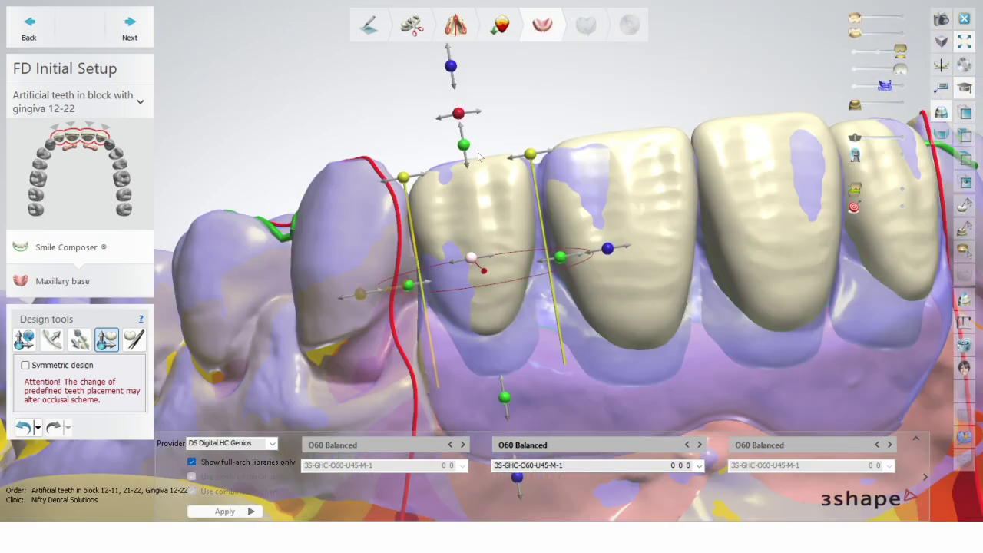
{"action": "left_click_drag", "start_coordinate": [531, 156], "coordinate": [542, 163]}
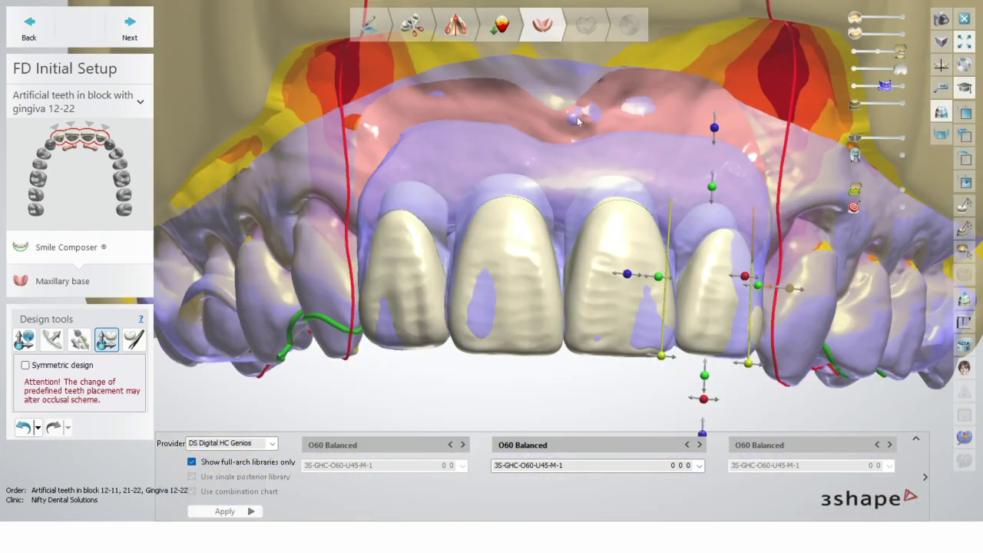
Hide the pre-preparation scan and display the opposing lower jaw model to check the front teeth from the occlusal side
{"action": "scroll", "coordinate": [577, 117], "scroll_direction": "down", "scroll_amount": 3}
{"action": "right_click_drag", "start_coordinate": [577, 117], "coordinate": [608, 160]}
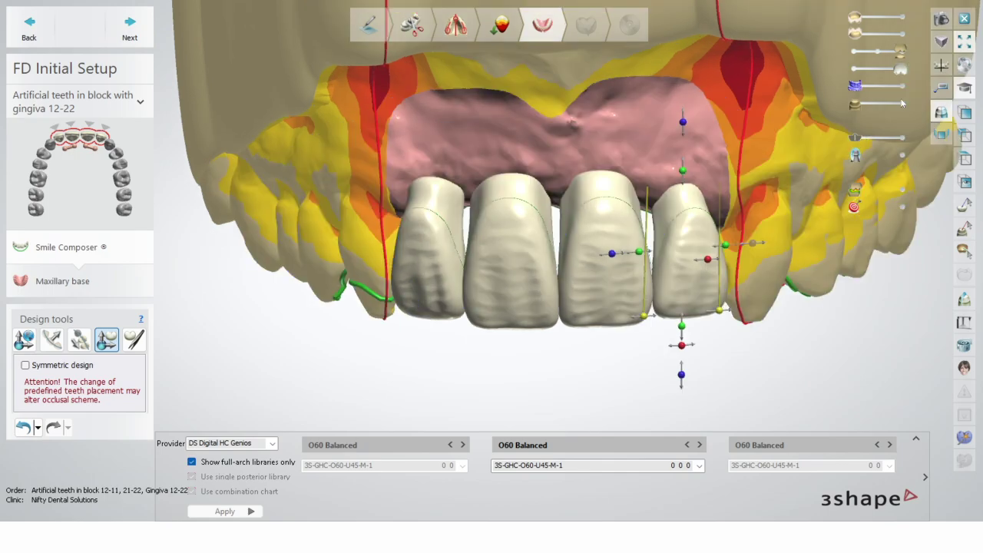
{"action": "left_click", "coordinate": [902, 102]}
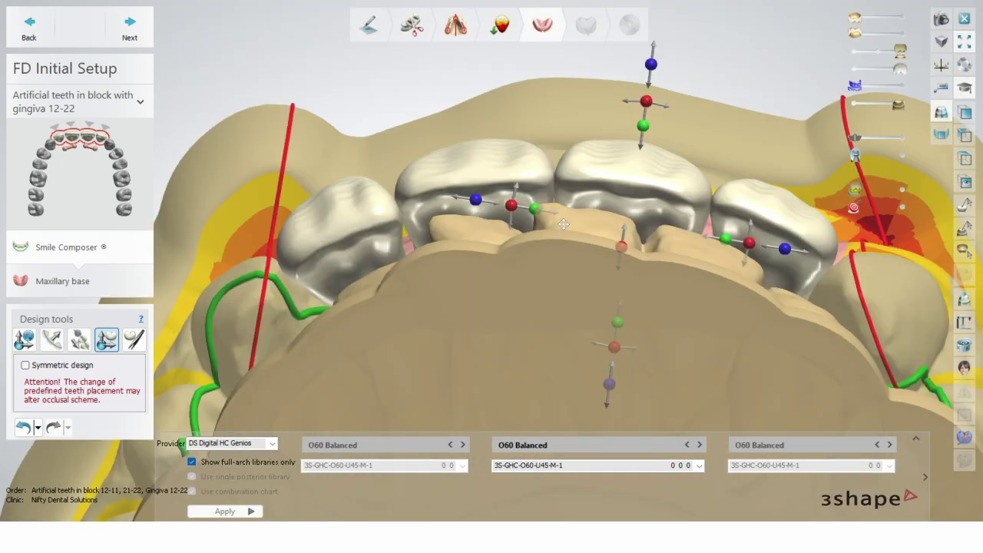
{"action": "right_click_drag", "start_coordinate": [630, 231], "coordinate": [631, 215]}
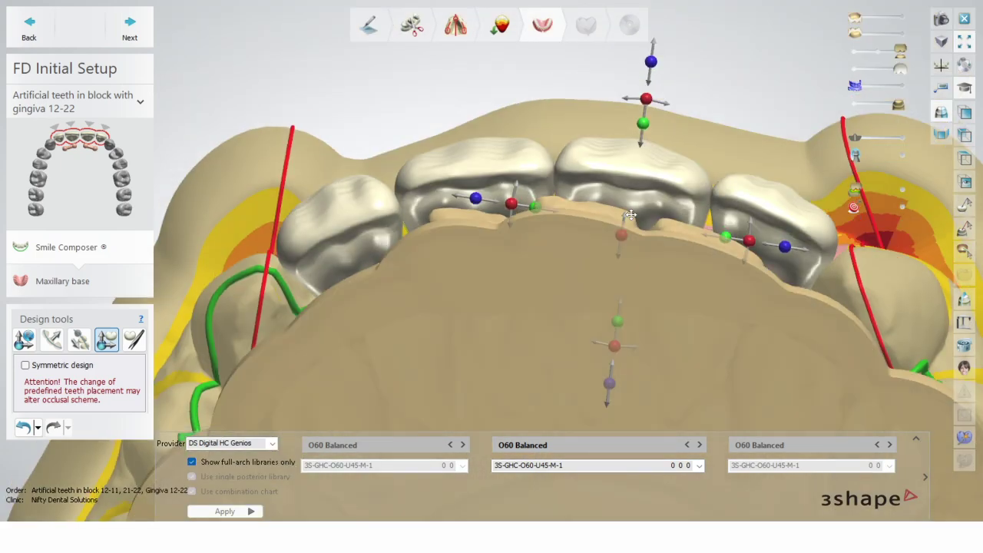
Tilt tooth 12 slightly and fine-tune its labial scaling in the occlusal view
{"action": "left_click", "coordinate": [351, 284]}
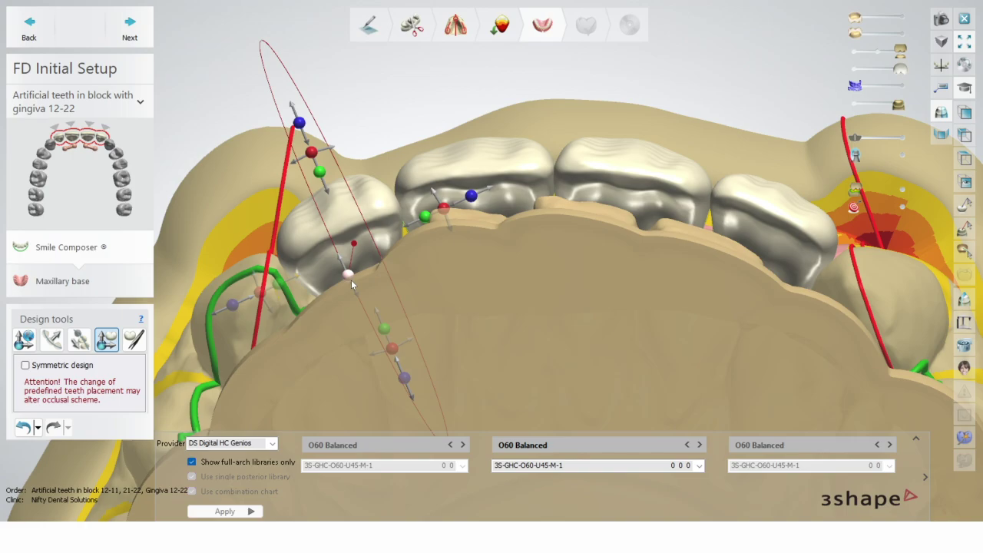
{"action": "left_click_drag", "start_coordinate": [351, 282], "coordinate": [318, 173]}
{"action": "left_click_drag", "start_coordinate": [343, 265], "coordinate": [344, 262]}
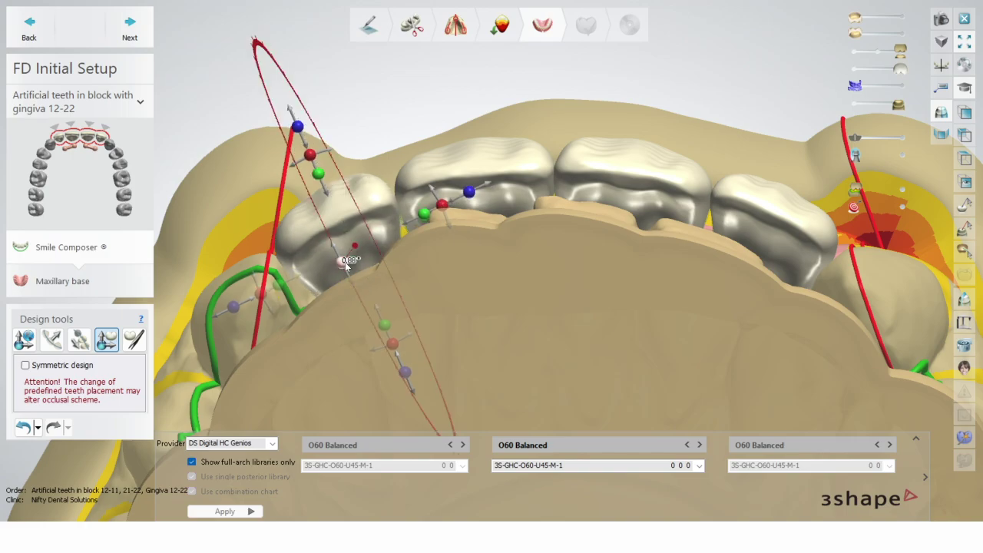
{"action": "left_click_drag", "start_coordinate": [318, 173], "coordinate": [320, 173]}
{"action": "scroll", "coordinate": [274, 287], "scroll_direction": "up", "scroll_amount": 3}
{"action": "left_click_drag", "start_coordinate": [279, 286], "coordinate": [281, 288]}
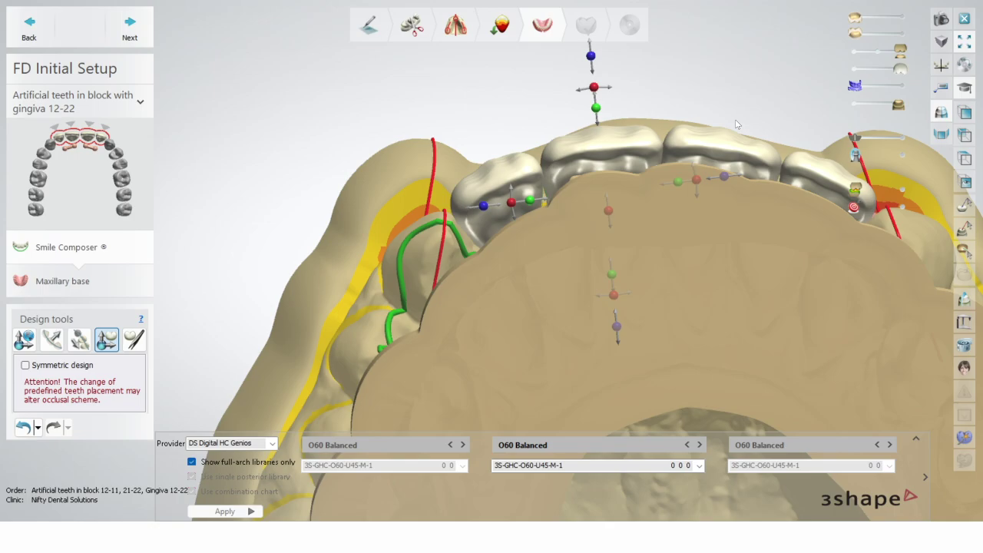
Slightly shorten central incisors 11 and 21 together at the incisal edge using symmetric design
{"action": "right_click_drag", "start_coordinate": [736, 125], "coordinate": [693, 202]}
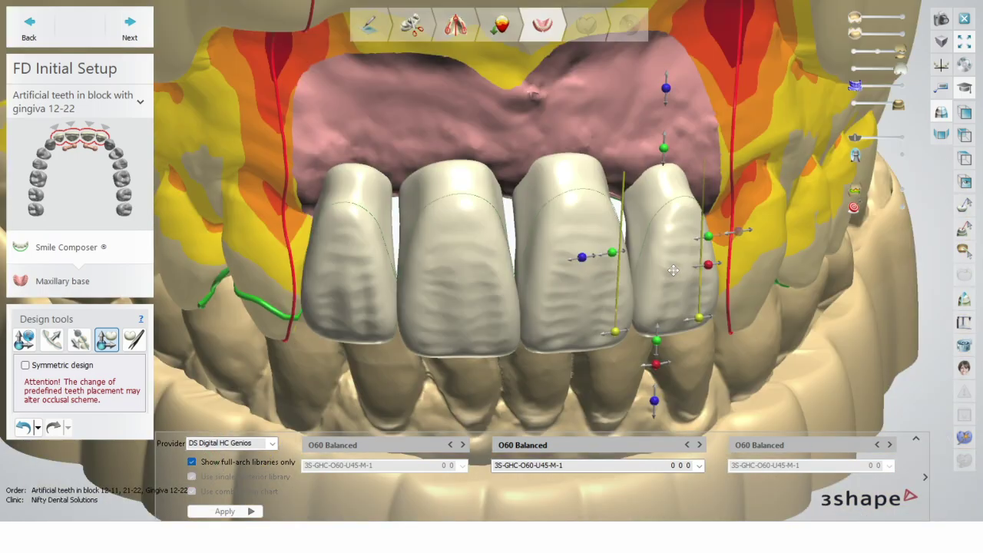
{"action": "right_click_drag", "start_coordinate": [676, 255], "coordinate": [661, 265]}
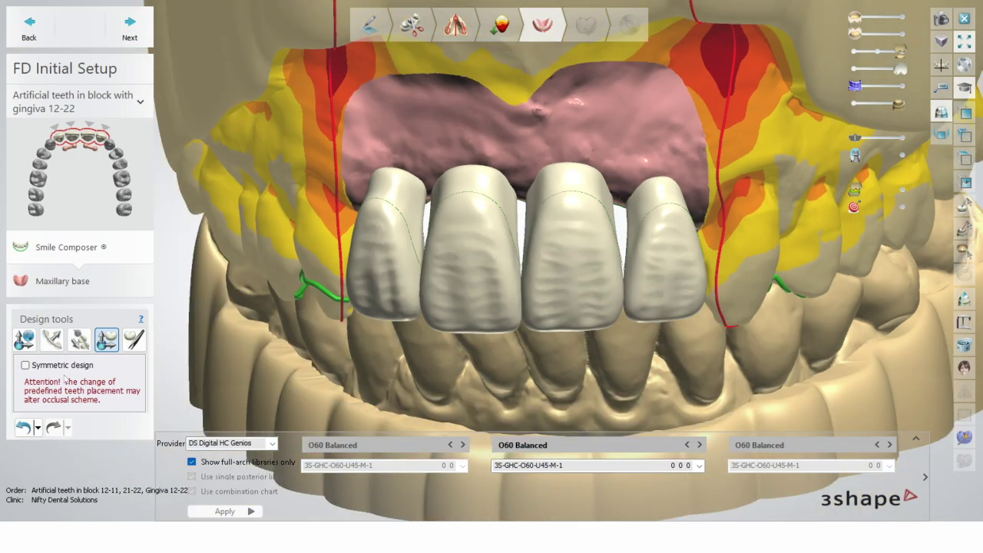
{"action": "left_click", "coordinate": [25, 365]}
{"action": "mouse_move", "coordinate": [398, 300]}
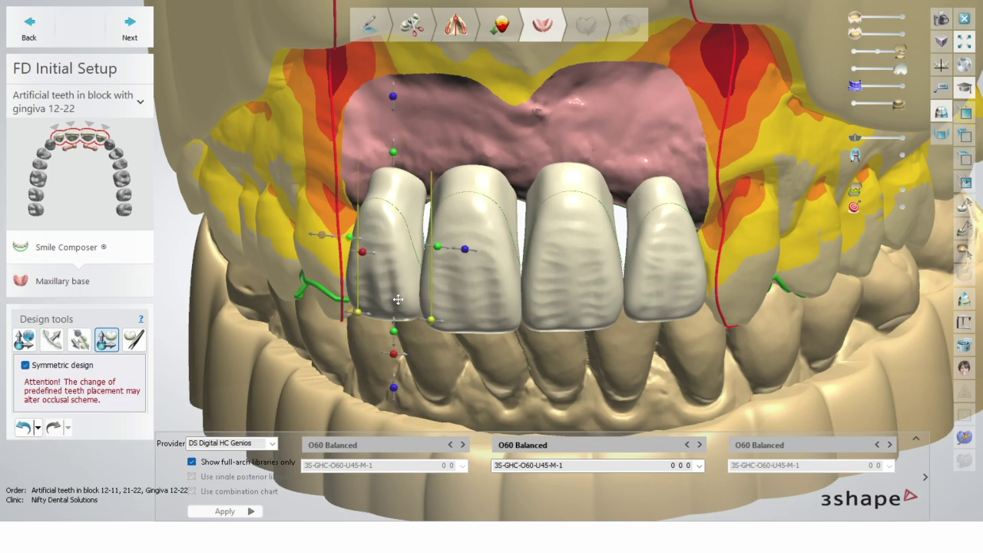
{"action": "right_click_drag", "start_coordinate": [397, 299], "coordinate": [417, 163]}
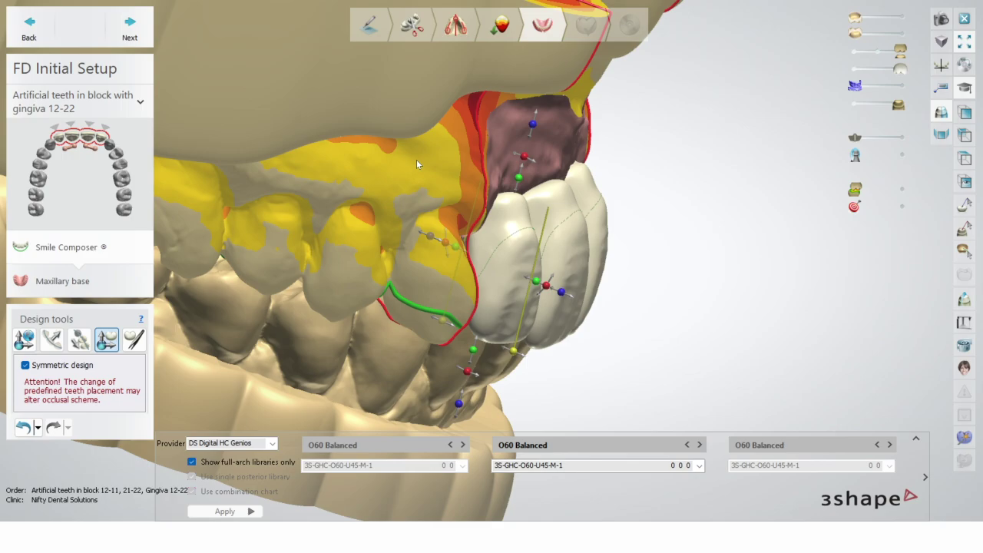
{"action": "right_click_drag", "start_coordinate": [416, 160], "coordinate": [731, 256]}
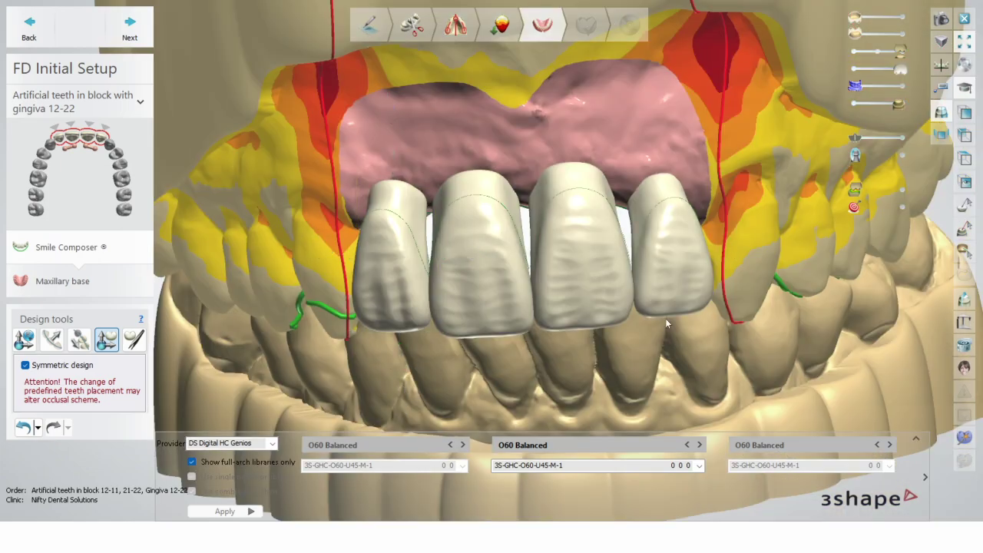
{"action": "mouse_move", "coordinate": [496, 359]}
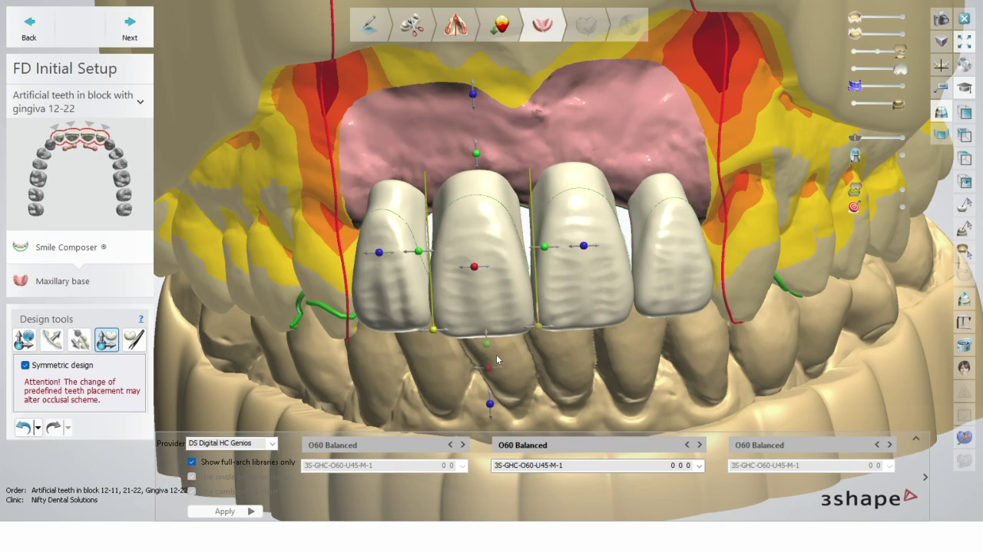
{"action": "mouse_move", "coordinate": [496, 359]}
{"action": "left_mouse_down"}
{"action": "mouse_move", "coordinate": [489, 342]}
{"action": "mouse_move", "coordinate": [490, 350]}
{"action": "left_mouse_up"}
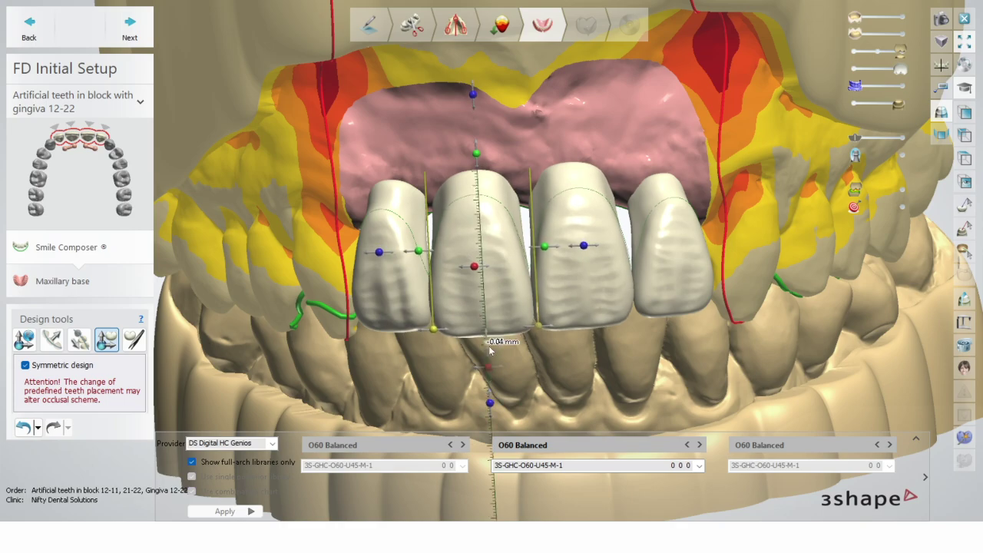
{"action": "right_click_drag", "start_coordinate": [490, 350], "coordinate": [639, 261]}
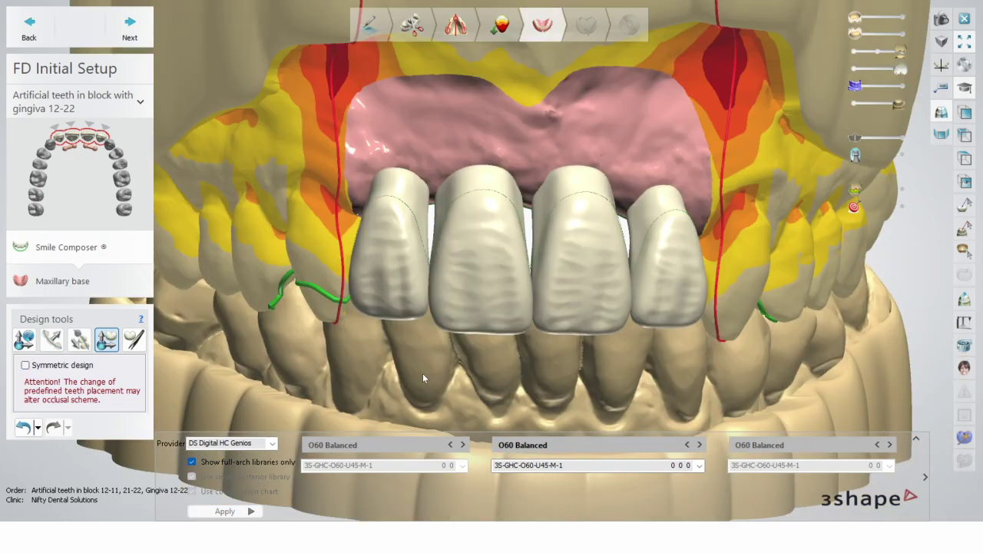
Examine the undo history of the recent tooth adjustments
{"action": "right_click_drag", "start_coordinate": [423, 374], "coordinate": [455, 303]}
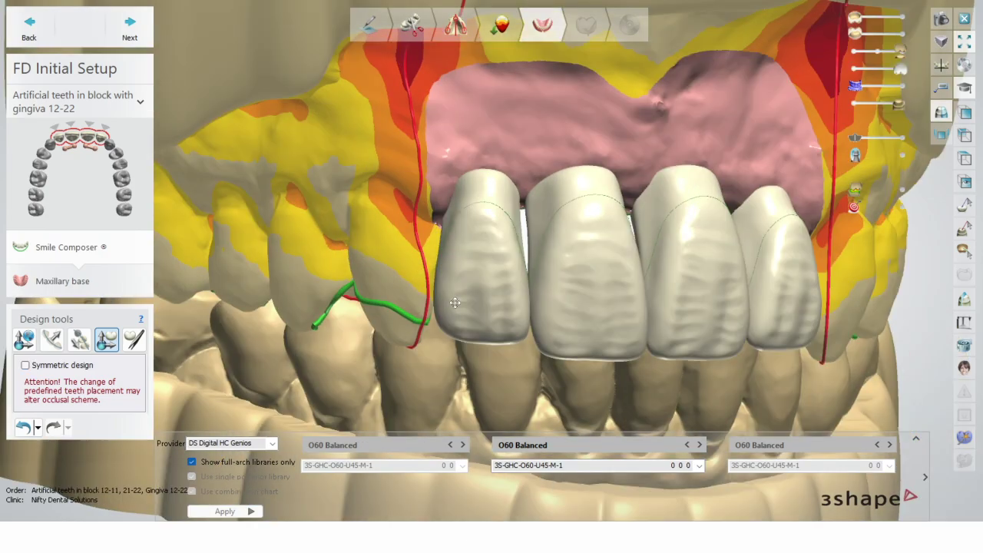
{"action": "scroll", "coordinate": [455, 303], "scroll_direction": "up", "scroll_amount": 3}
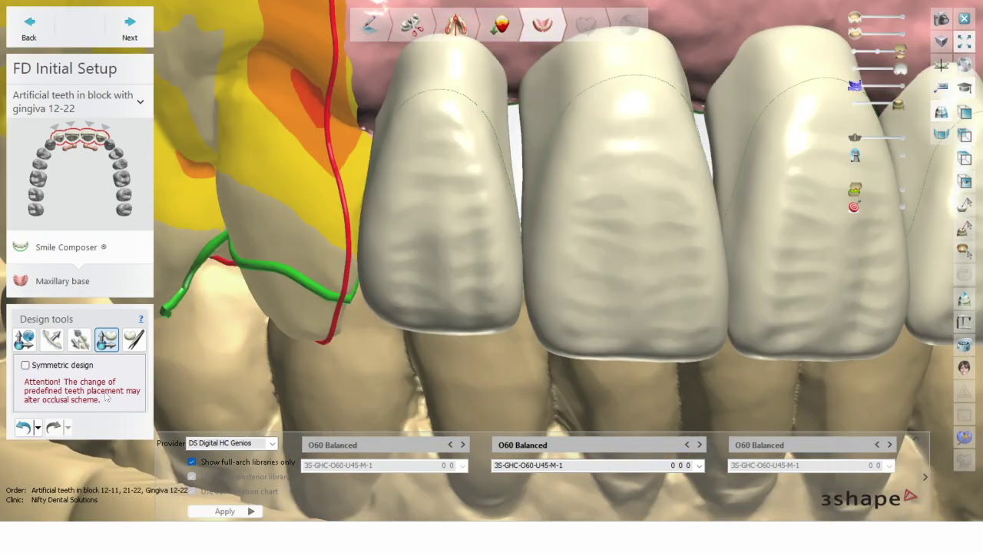
{"action": "left_click", "coordinate": [37, 429]}
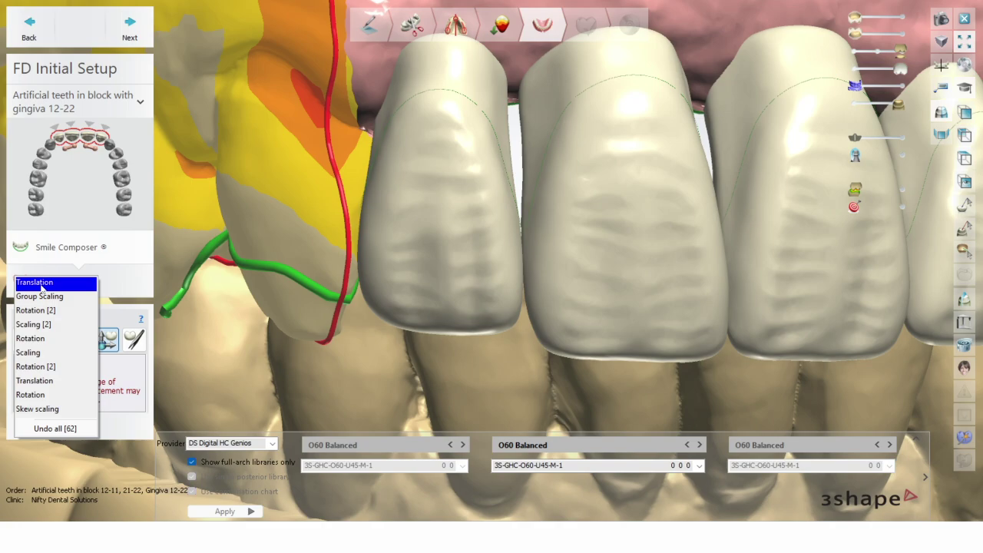
{"action": "left_click", "coordinate": [43, 289]}
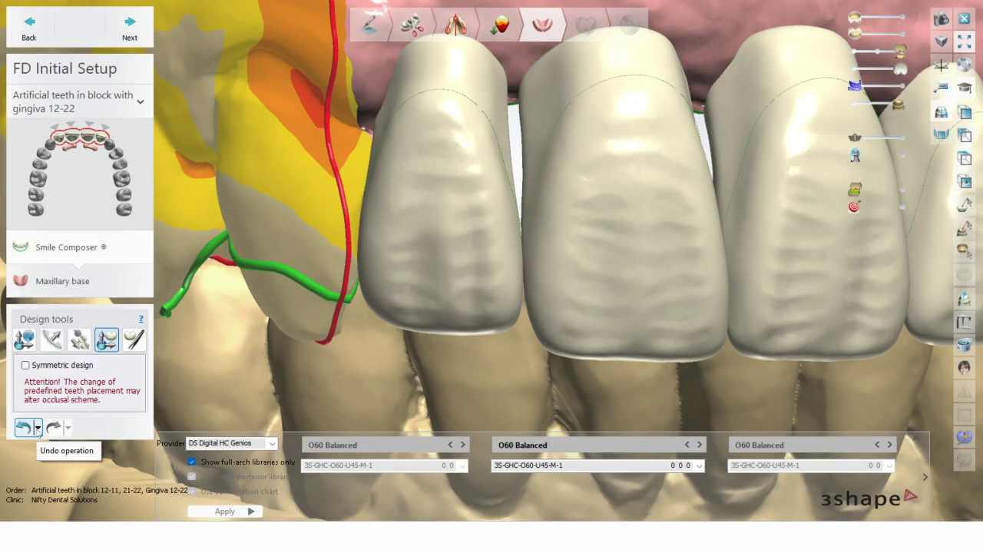
{"action": "left_click", "coordinate": [37, 429]}
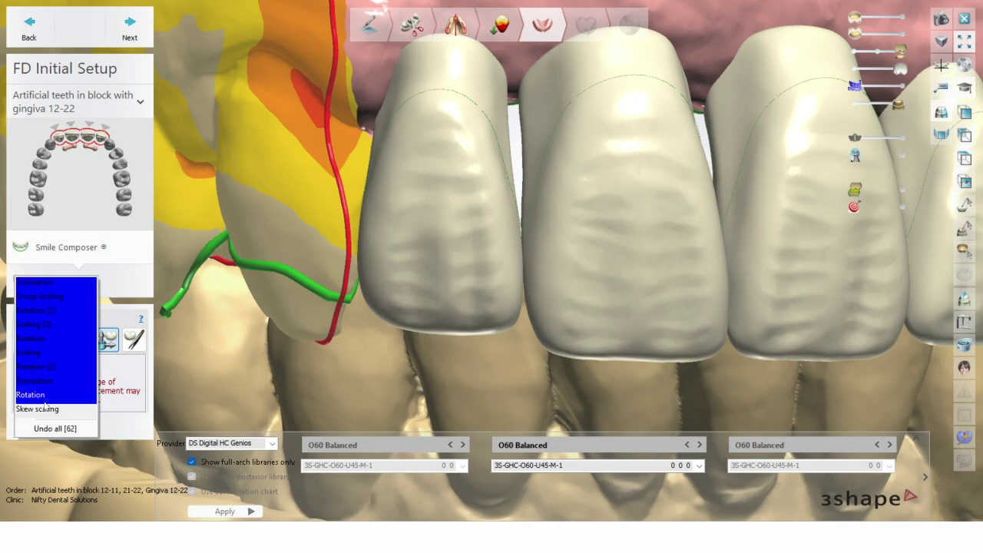
{"action": "left_click", "coordinate": [45, 404]}
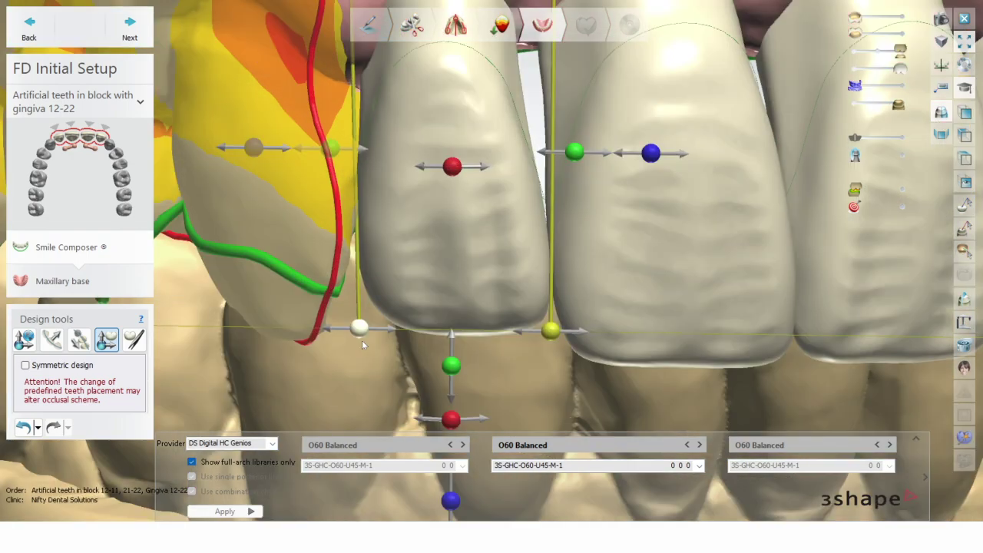
Adjust the distal width of tooth 12 beside the canine and slightly rotate tooth 11 in the occlusal view
{"action": "right_click_drag", "start_coordinate": [361, 340], "coordinate": [379, 337]}
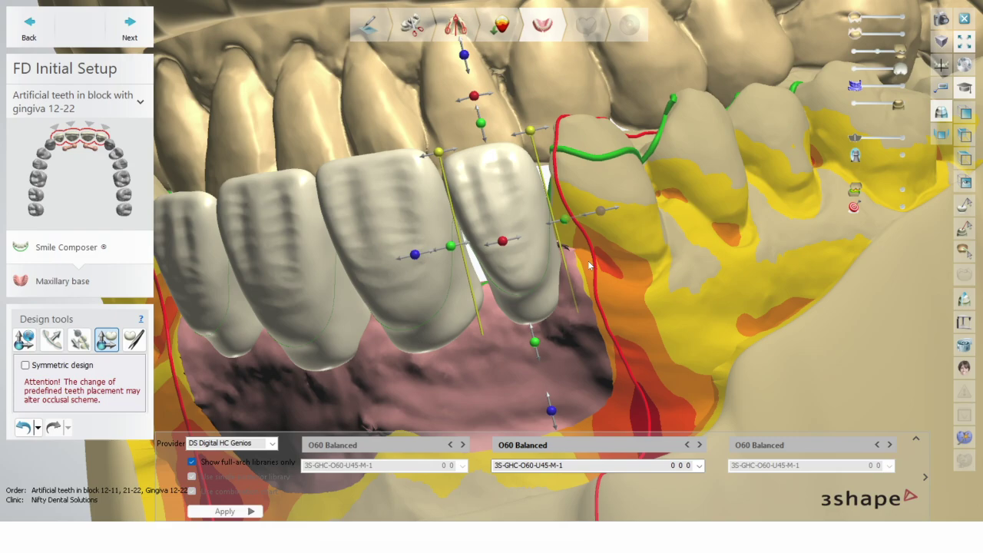
{"action": "right_click_drag", "start_coordinate": [590, 265], "coordinate": [486, 144]}
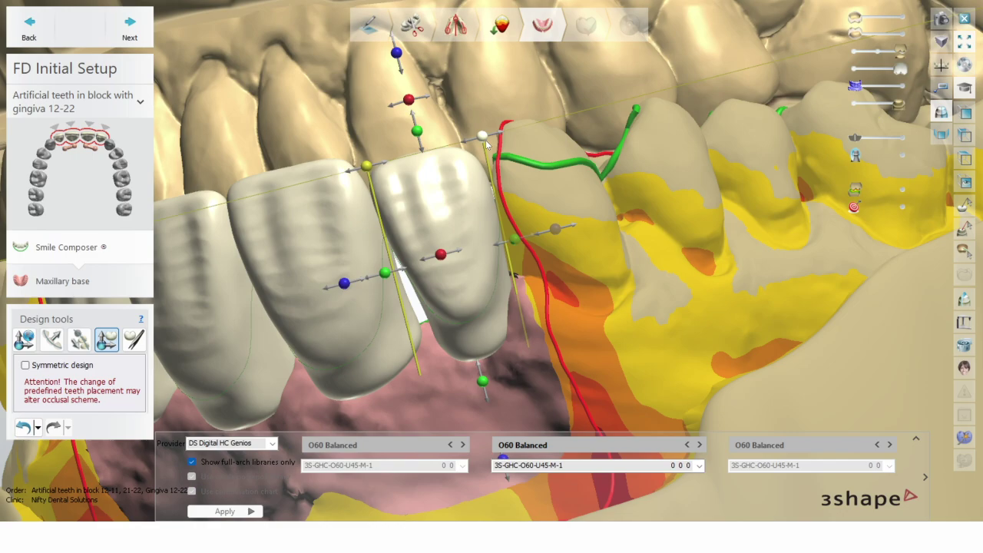
{"action": "scroll", "coordinate": [486, 146], "scroll_direction": "up", "scroll_amount": 3}
{"action": "left_click_drag", "start_coordinate": [526, 276], "coordinate": [515, 276]}
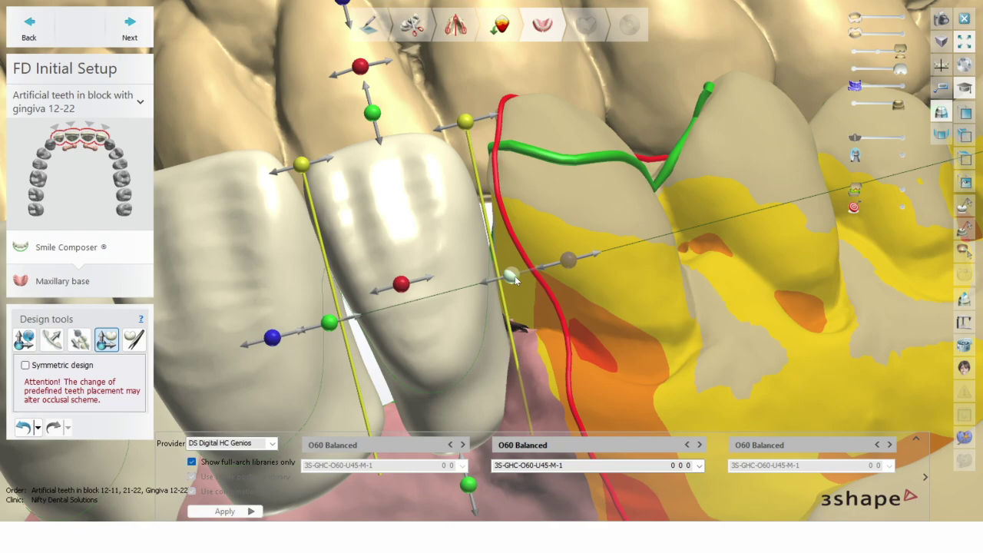
{"action": "scroll", "coordinate": [515, 275], "scroll_direction": "down", "scroll_amount": 3}
{"action": "right_click_drag", "start_coordinate": [515, 275], "coordinate": [493, 154]}
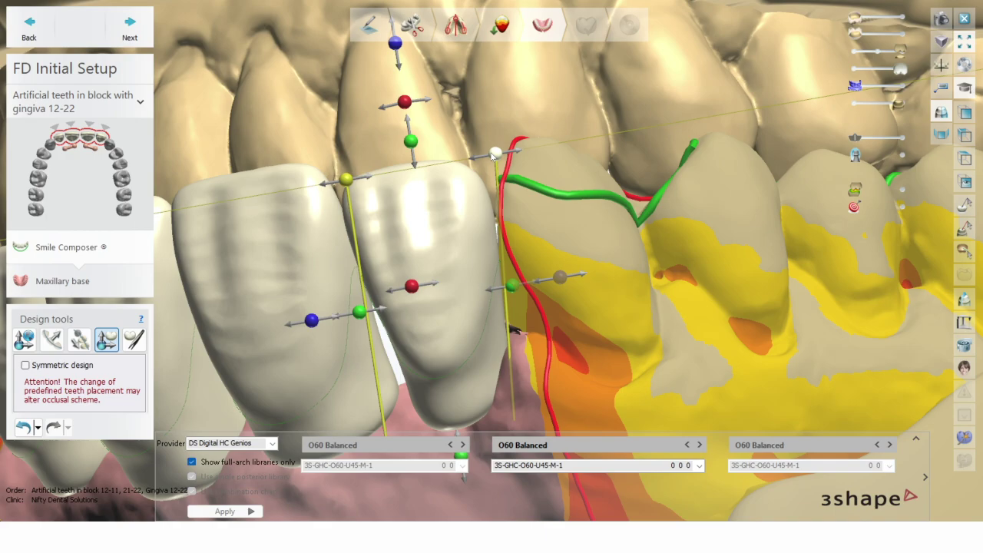
{"action": "right_click_drag", "start_coordinate": [494, 156], "coordinate": [514, 256]}
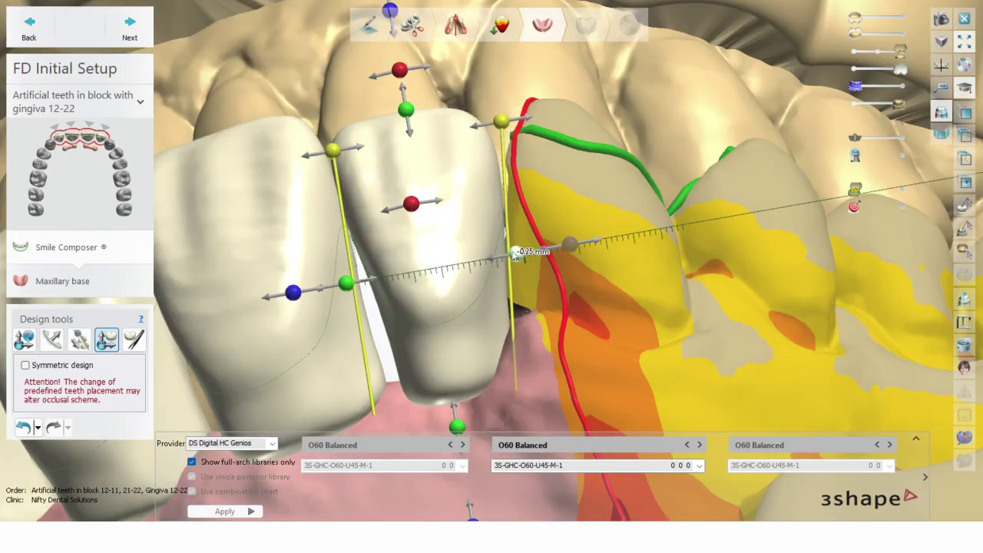
{"action": "left_click_drag", "start_coordinate": [515, 256], "coordinate": [524, 258]}
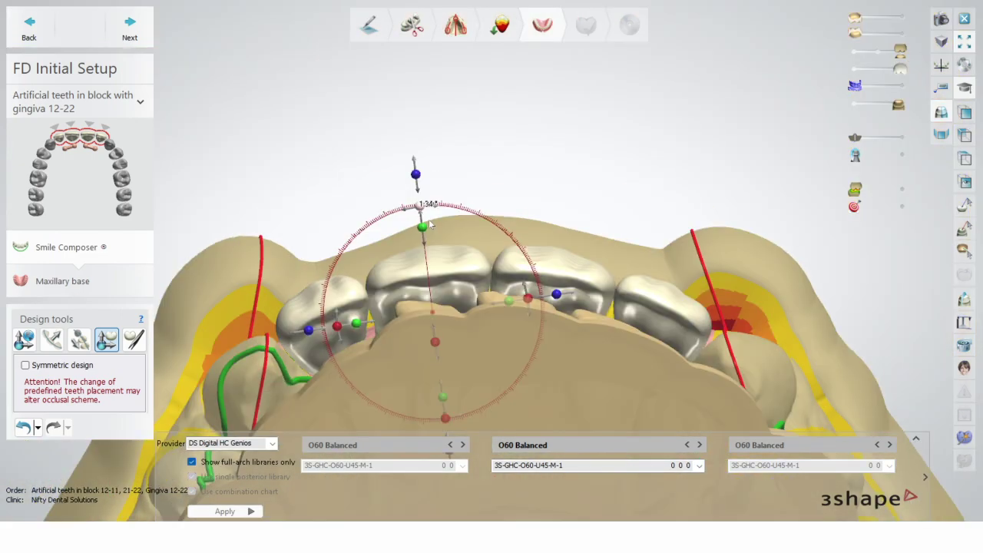
{"action": "left_click", "coordinate": [340, 341]}
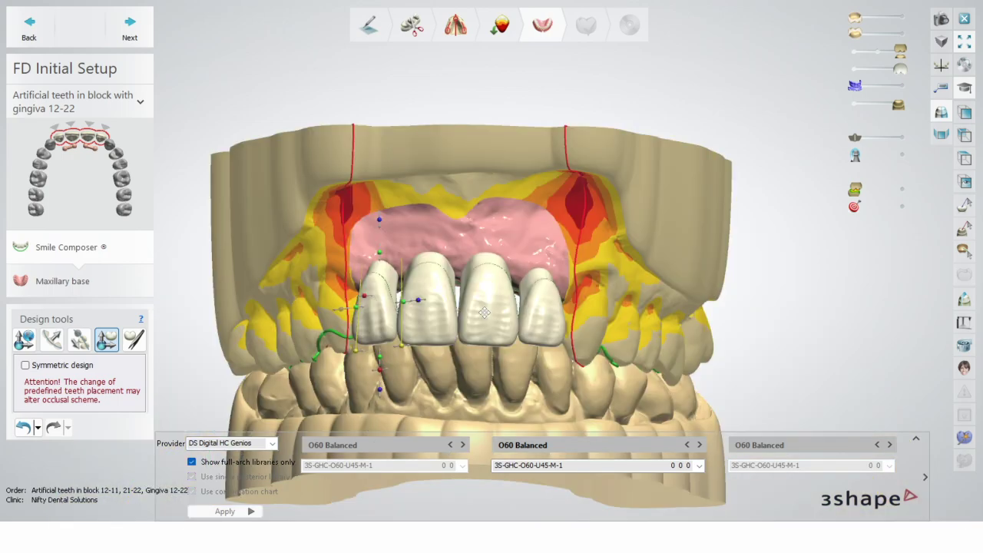
Redisplay the pre-preparation scan with the library teeth semi-transparent and lengthen tooth 12 incisally by about 0.2 mm
{"action": "left_click", "coordinate": [896, 91]}
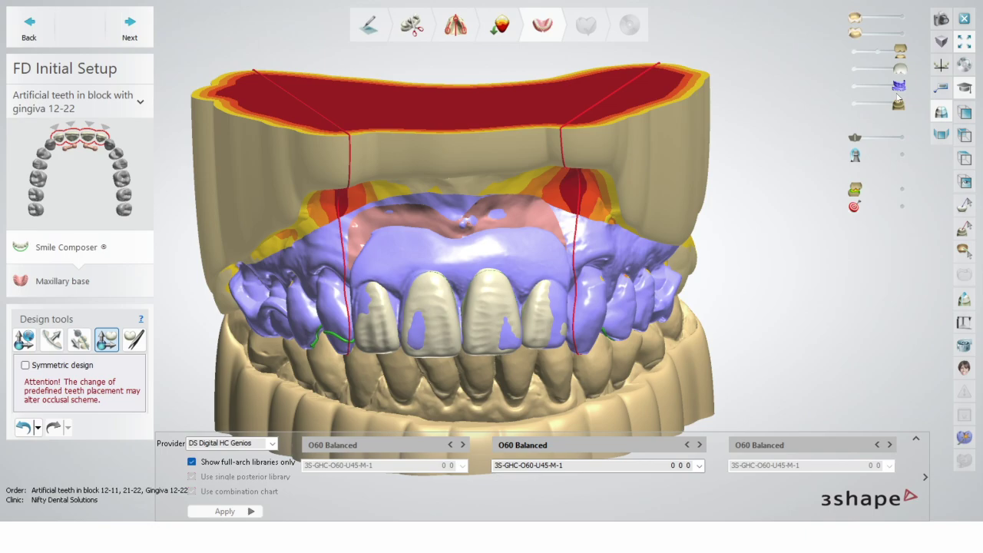
{"action": "scroll", "coordinate": [712, 209], "scroll_direction": "up", "scroll_amount": 3}
{"action": "mouse_move", "coordinate": [485, 364]}
{"action": "right_mouse_down"}
{"action": "mouse_move", "coordinate": [498, 366]}
{"action": "mouse_move", "coordinate": [484, 364]}
{"action": "right_mouse_up"}
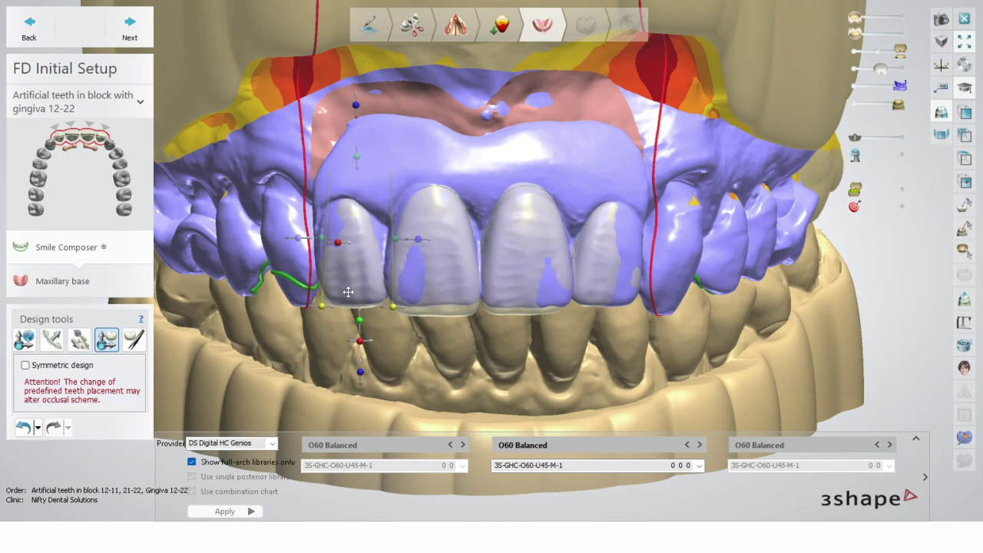
{"action": "left_click_drag", "start_coordinate": [348, 292], "coordinate": [359, 328]}
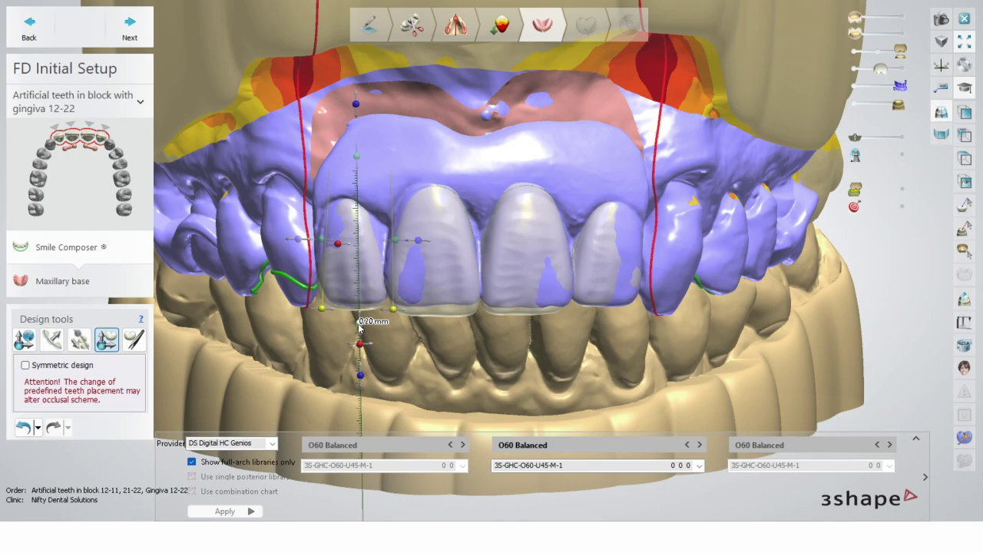
Compare the incisal edges of teeth 12-22 against the measuring grid, and turn the grid off
{"action": "right_click_drag", "start_coordinate": [359, 327], "coordinate": [693, 373]}
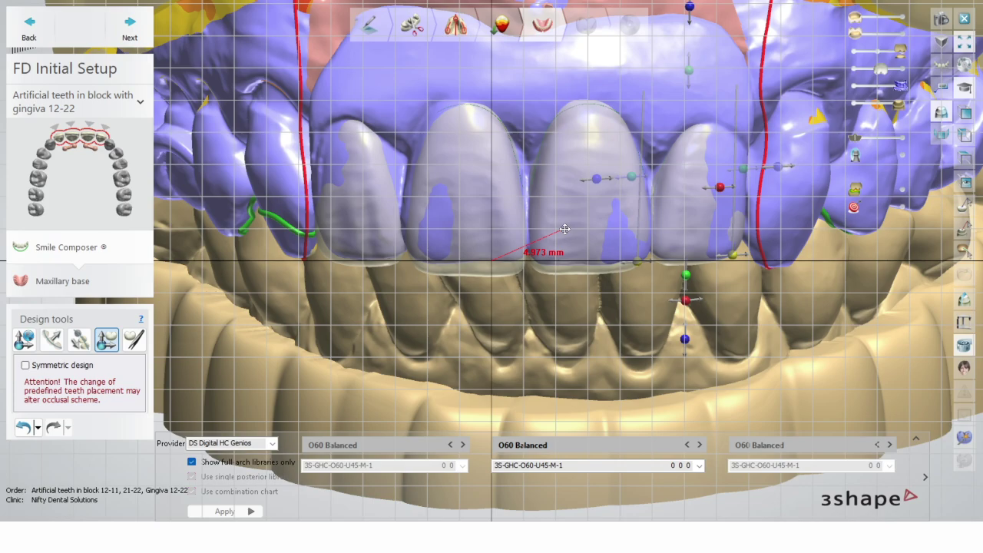
{"action": "right_click_drag", "start_coordinate": [565, 229], "coordinate": [569, 213]}
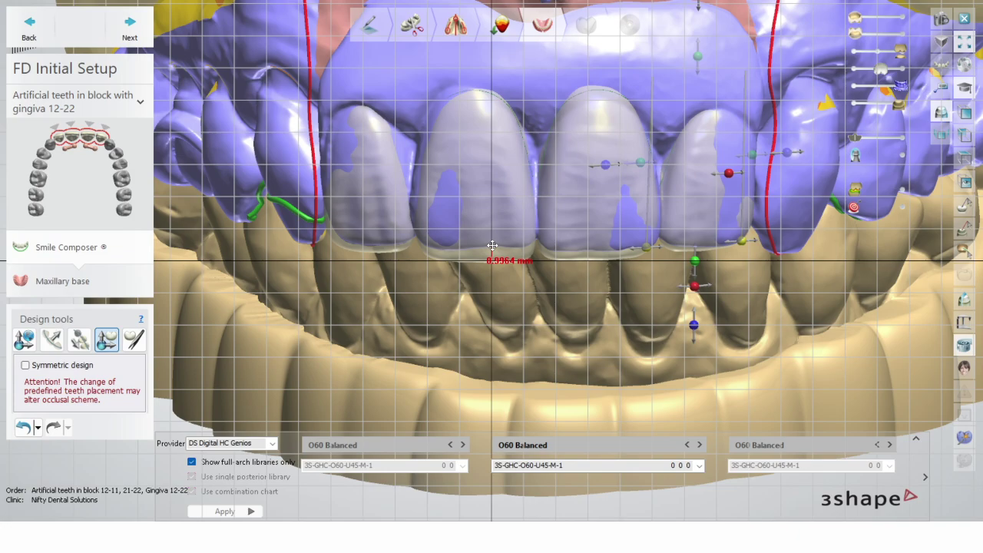
{"action": "left_click", "coordinate": [965, 347]}
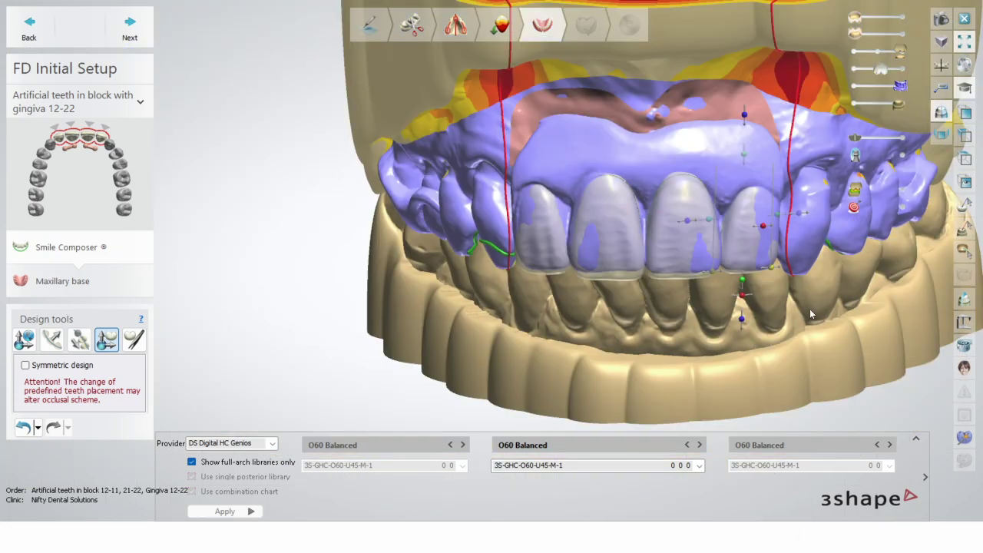
Make the library teeth fully opaque, hide the pre-preparation scan, and examine the tooth setup from the front and sides
{"action": "middle_click_drag", "start_coordinate": [809, 313], "coordinate": [663, 310]}
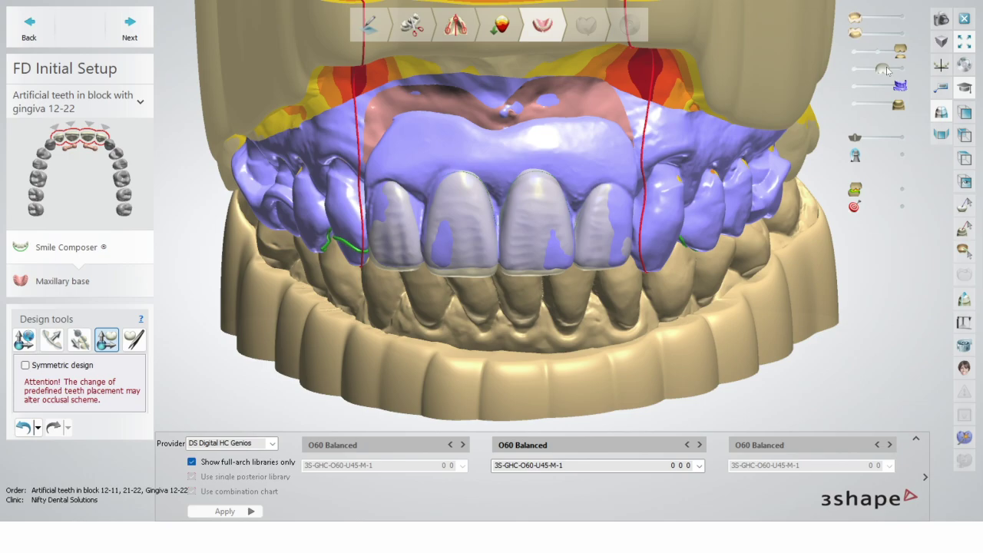
{"action": "left_click_drag", "start_coordinate": [887, 69], "coordinate": [905, 71]}
{"action": "left_click", "coordinate": [900, 86]}
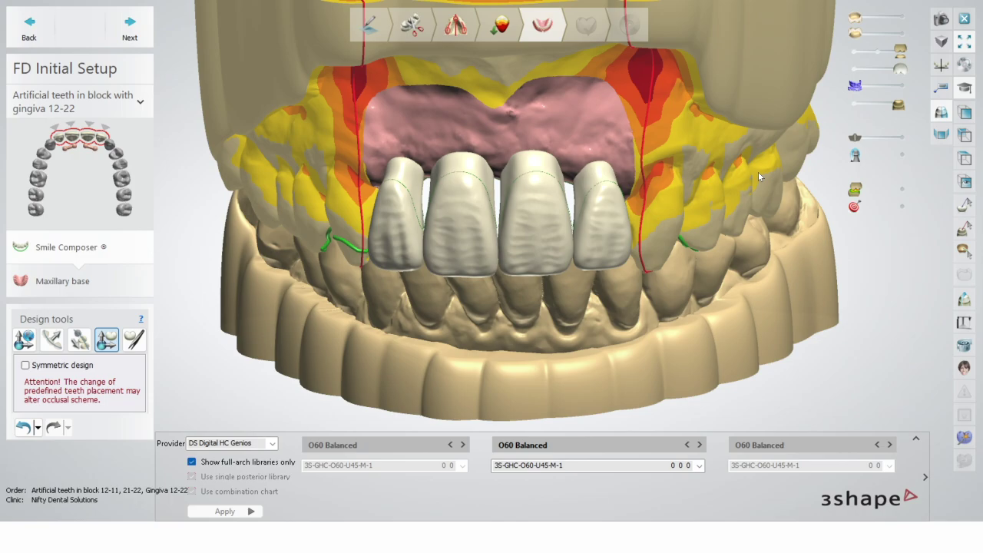
{"action": "scroll", "coordinate": [510, 331], "scroll_direction": "up", "scroll_amount": 2}
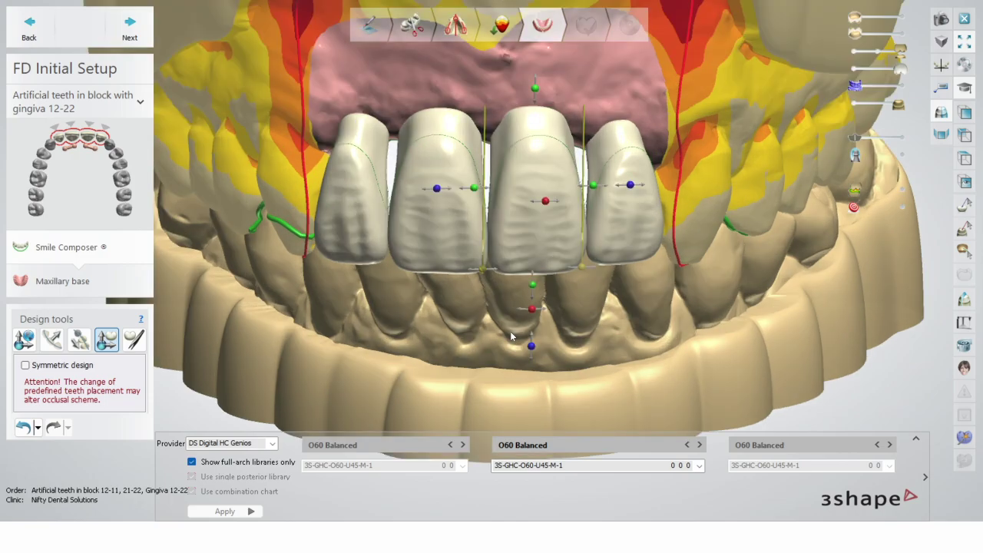
{"action": "right_click_drag", "start_coordinate": [510, 331], "coordinate": [619, 350]}
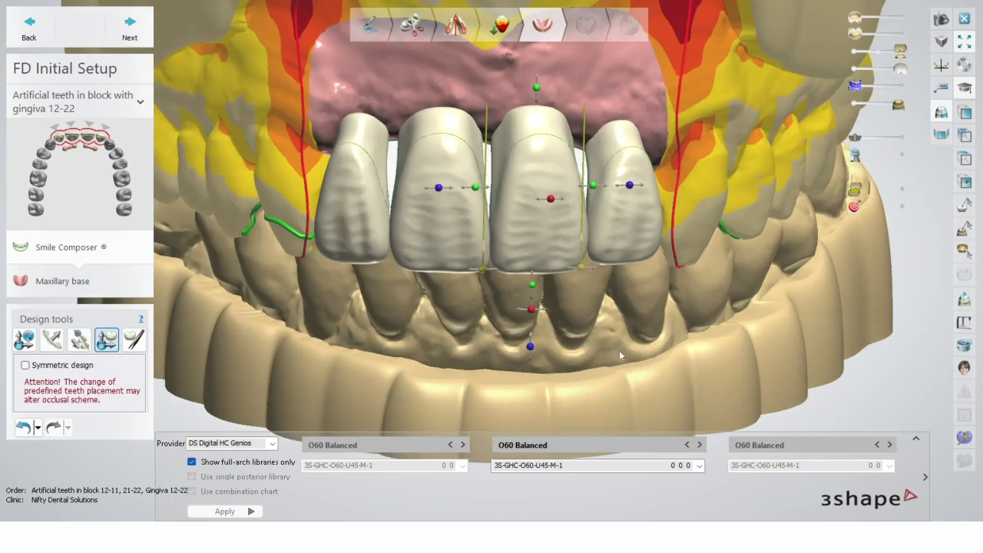
{"action": "right_click_drag", "start_coordinate": [619, 351], "coordinate": [639, 338]}
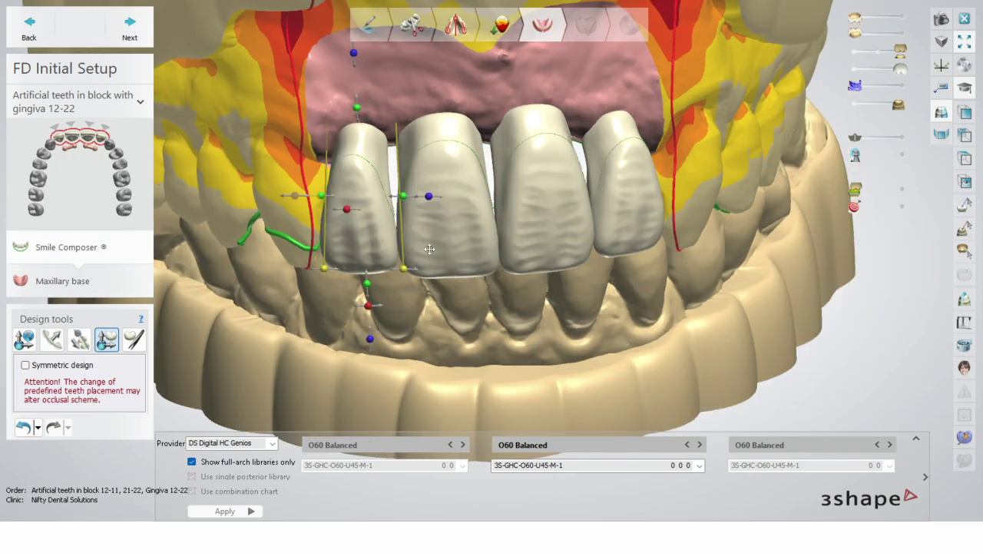
{"action": "right_click_drag", "start_coordinate": [430, 249], "coordinate": [564, 254]}
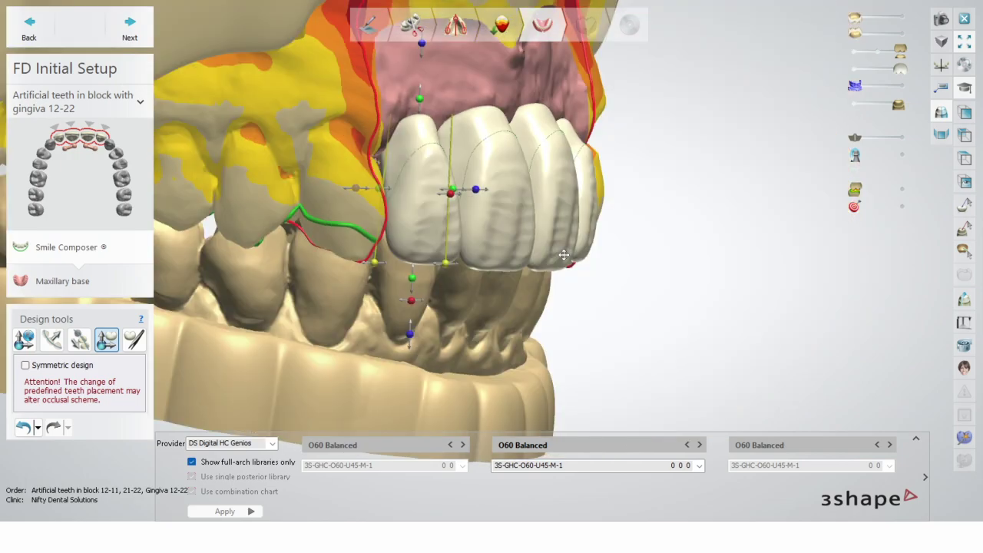
{"action": "right_click_drag", "start_coordinate": [563, 255], "coordinate": [261, 331]}
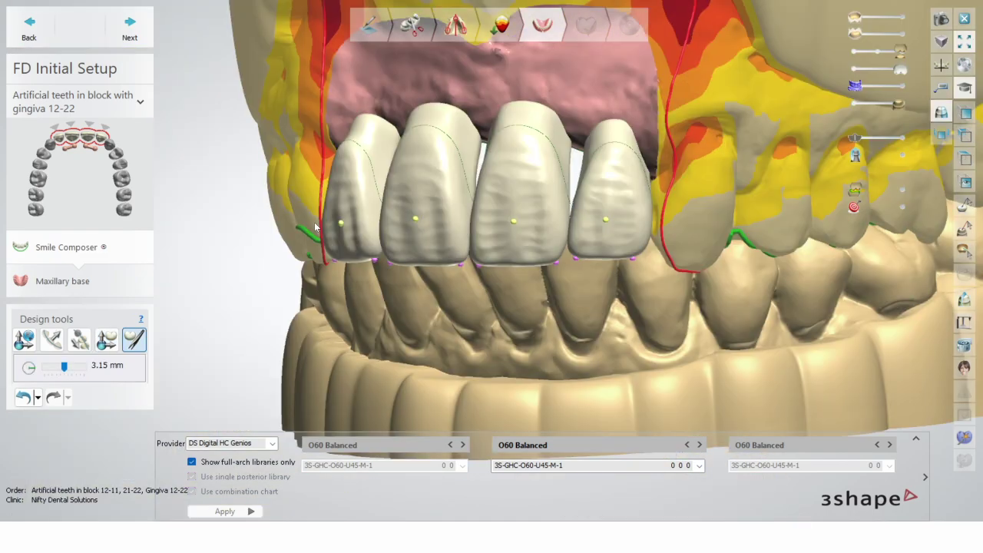
Set the tooth morphing radius to 2.17 mm and lightly reshape the labial surface and incisal edge of tooth 12
{"action": "scroll", "coordinate": [315, 226], "scroll_direction": "up", "scroll_amount": 3}
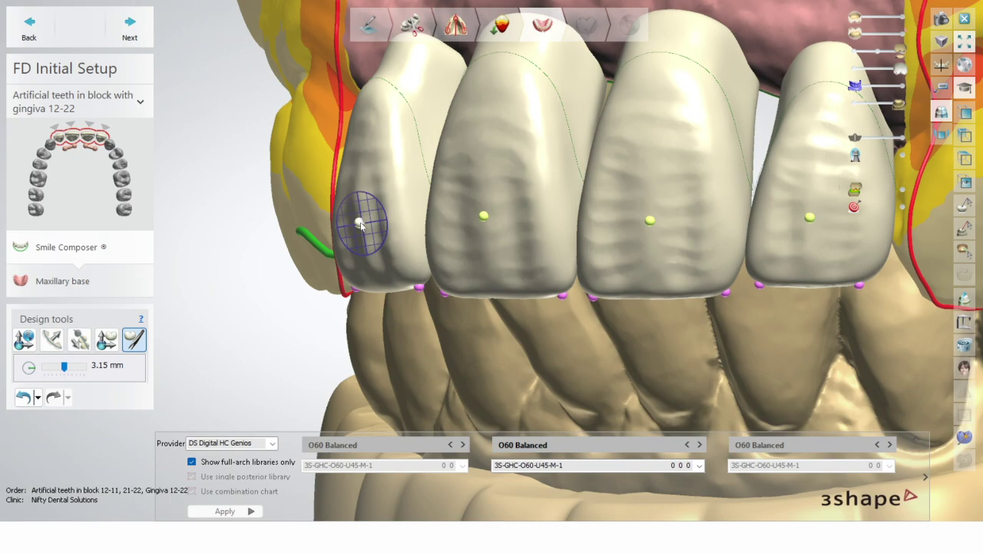
{"action": "right_click_drag", "start_coordinate": [360, 225], "coordinate": [416, 247]}
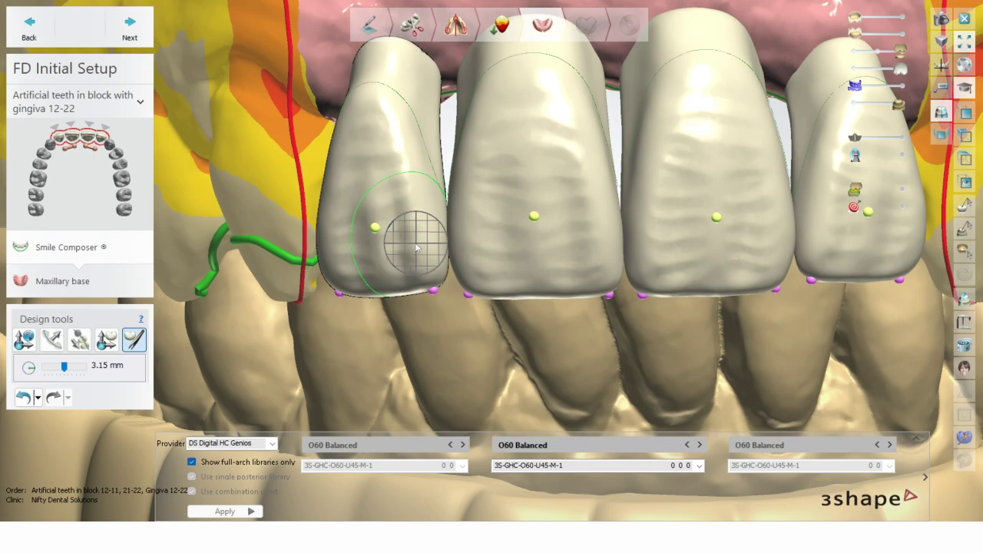
{"action": "right_click_drag", "start_coordinate": [416, 247], "coordinate": [420, 243]}
{"action": "scroll", "coordinate": [361, 201], "scroll_direction": "down", "scroll_amount": 3, "text": "shift"}
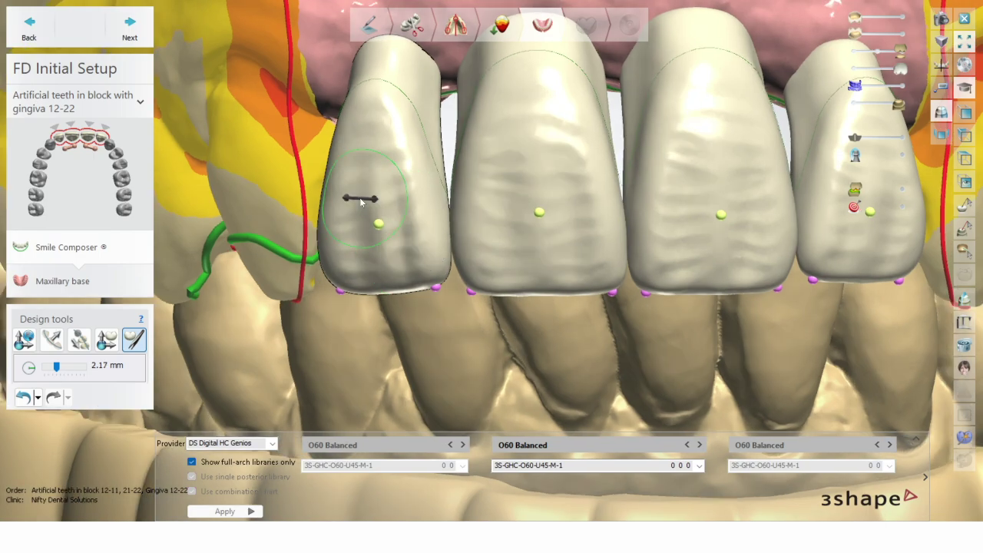
{"action": "right_click_drag", "start_coordinate": [359, 197], "coordinate": [382, 190]}
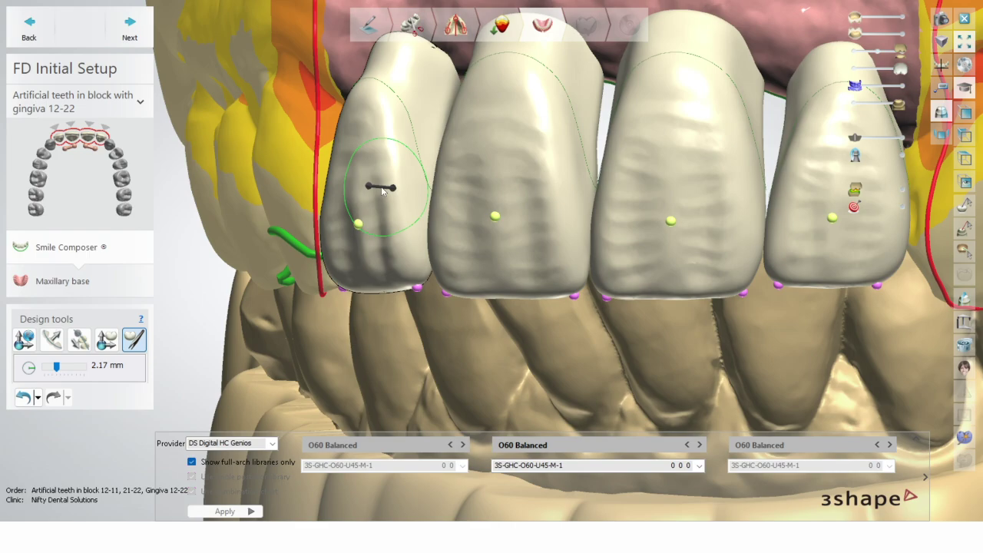
{"action": "left_click_drag", "start_coordinate": [358, 193], "coordinate": [402, 193]}
{"action": "mouse_move", "coordinate": [402, 197]}
{"action": "right_mouse_down"}
{"action": "mouse_move", "coordinate": [358, 198]}
{"action": "mouse_move", "coordinate": [455, 258]}
{"action": "right_mouse_up"}
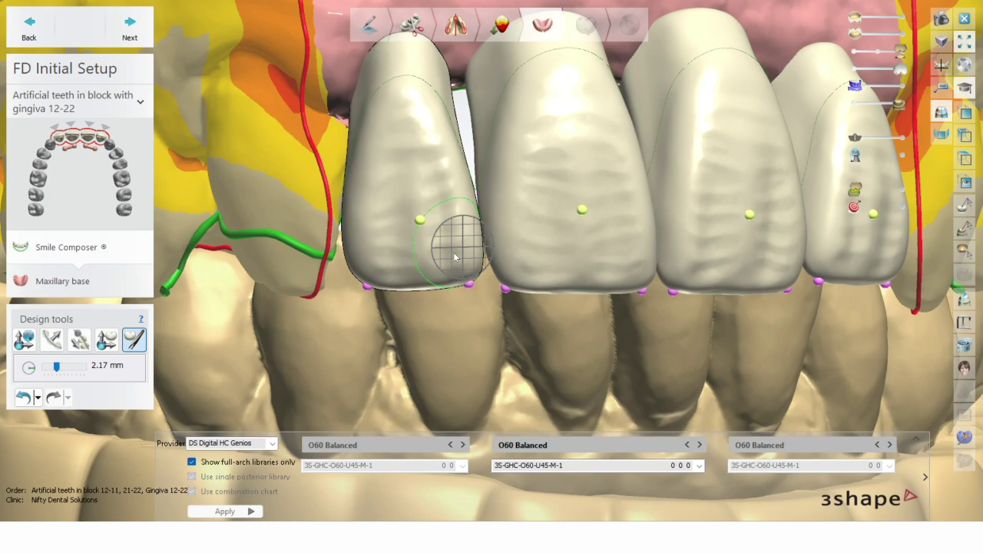
{"action": "right_click_drag", "start_coordinate": [454, 258], "coordinate": [410, 223]}
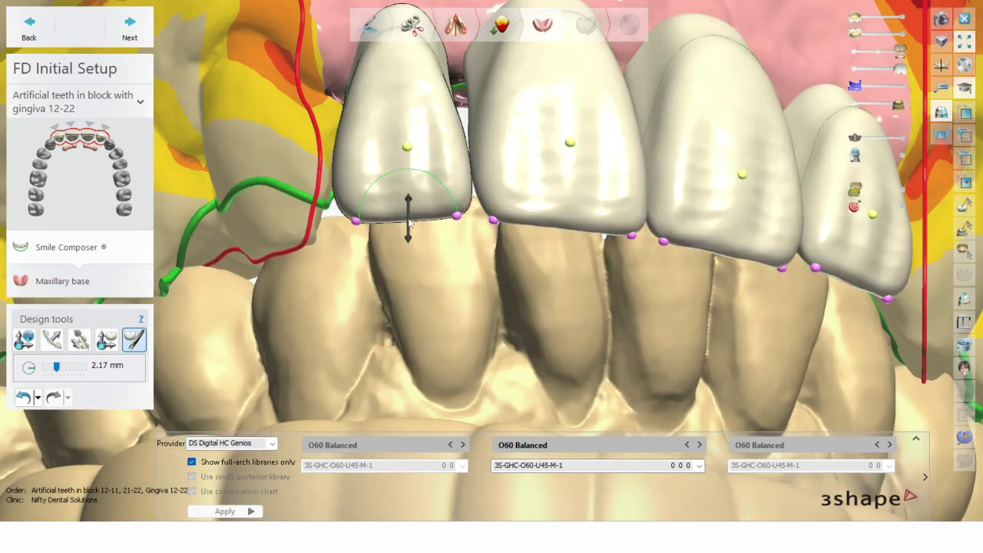
{"action": "left_click_drag", "start_coordinate": [409, 223], "coordinate": [410, 228]}
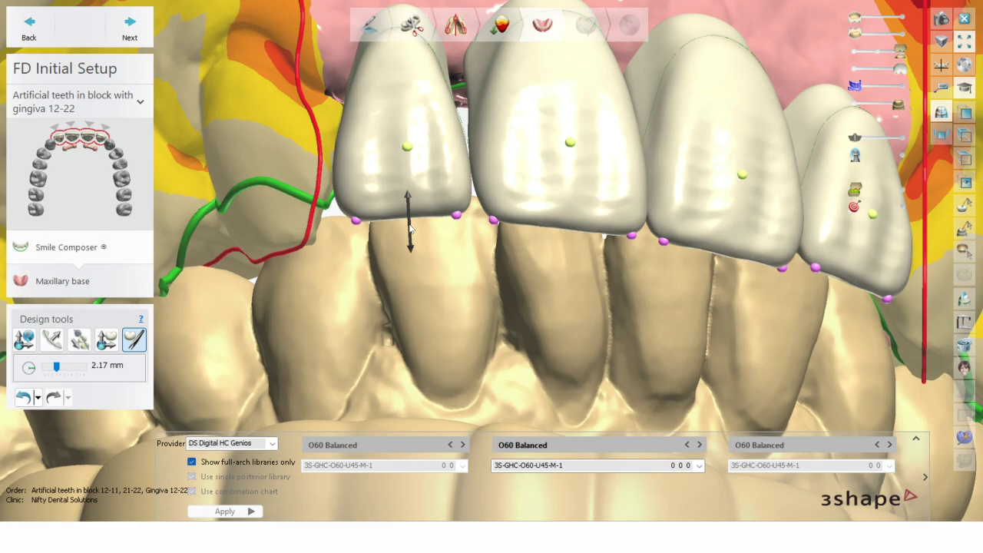
Examine the incisal edges and overall alignment of the four library teeth against the lower jaw
{"action": "right_click_drag", "start_coordinate": [409, 227], "coordinate": [467, 264]}
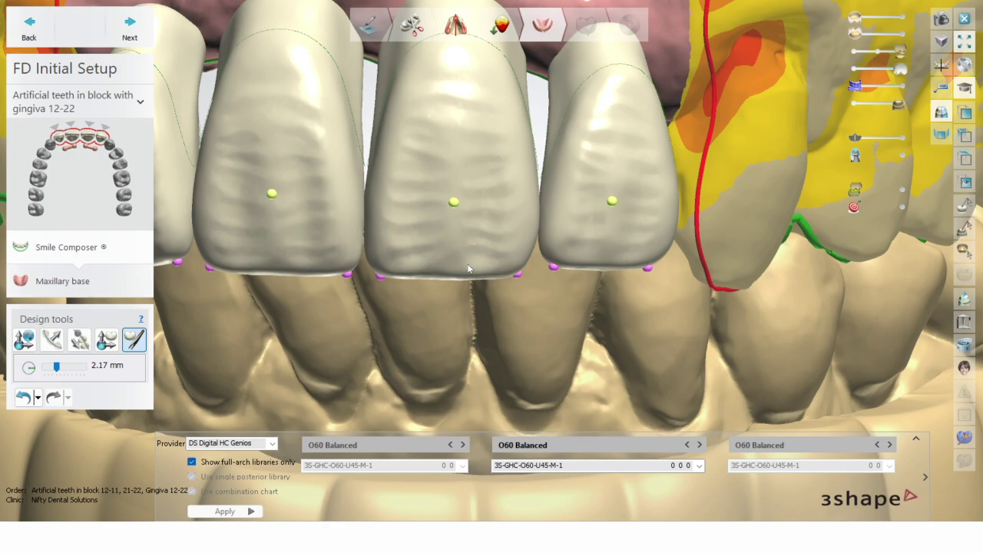
{"action": "right_click_drag", "start_coordinate": [467, 264], "coordinate": [369, 246]}
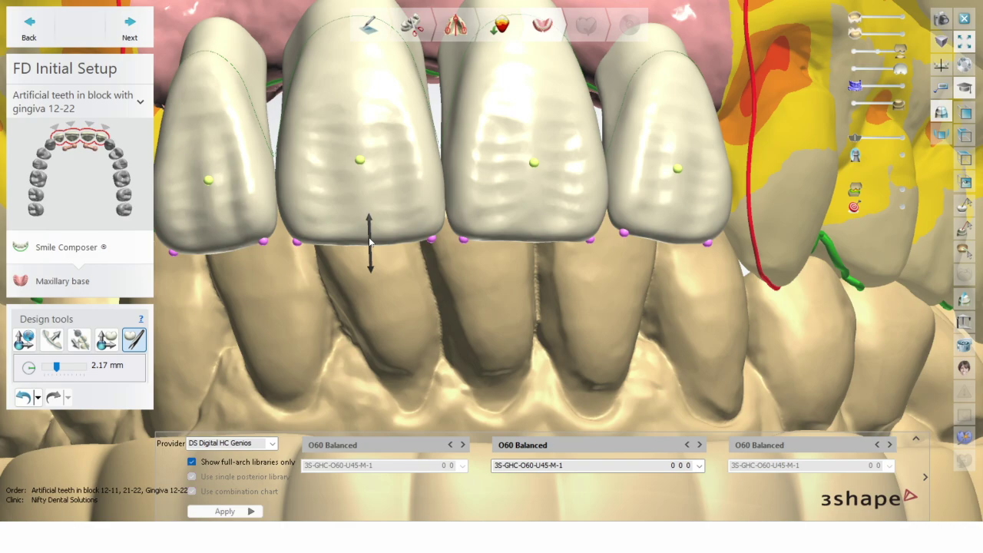
{"action": "scroll", "coordinate": [577, 279], "scroll_direction": "down", "scroll_amount": 5}
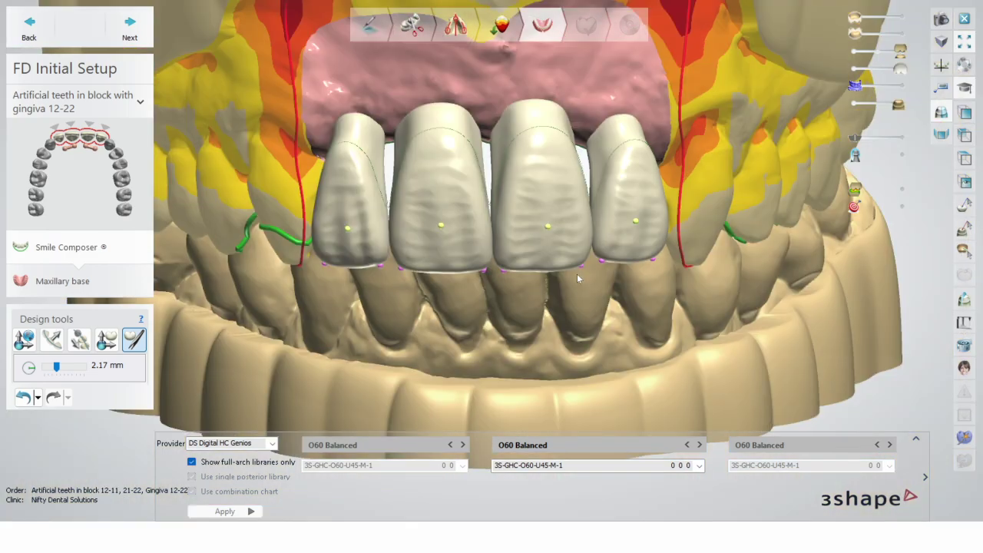
{"action": "scroll", "coordinate": [577, 274], "scroll_direction": "down", "scroll_amount": 3}
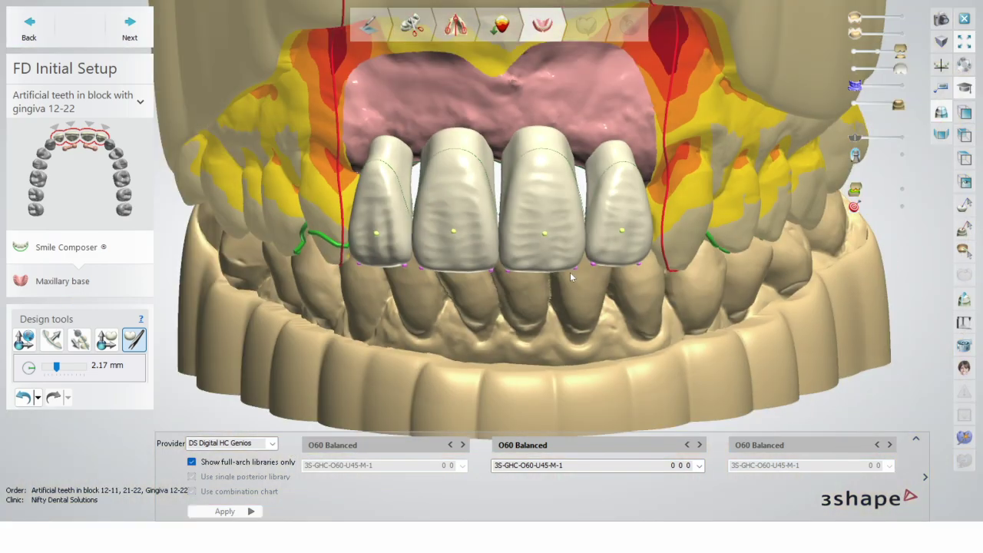
{"action": "right_click_drag", "start_coordinate": [570, 272], "coordinate": [570, 252]}
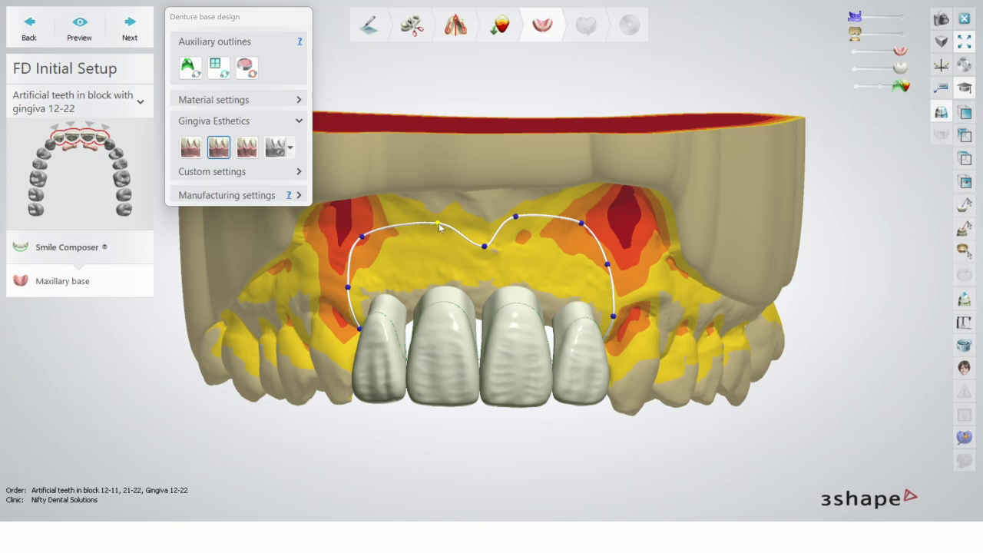
Refine the maxillary base outline labially above teeth 12-11 and at the midline, and add a control point on its anterior palatal curve
{"action": "left_click_drag", "start_coordinate": [439, 227], "coordinate": [453, 224]}
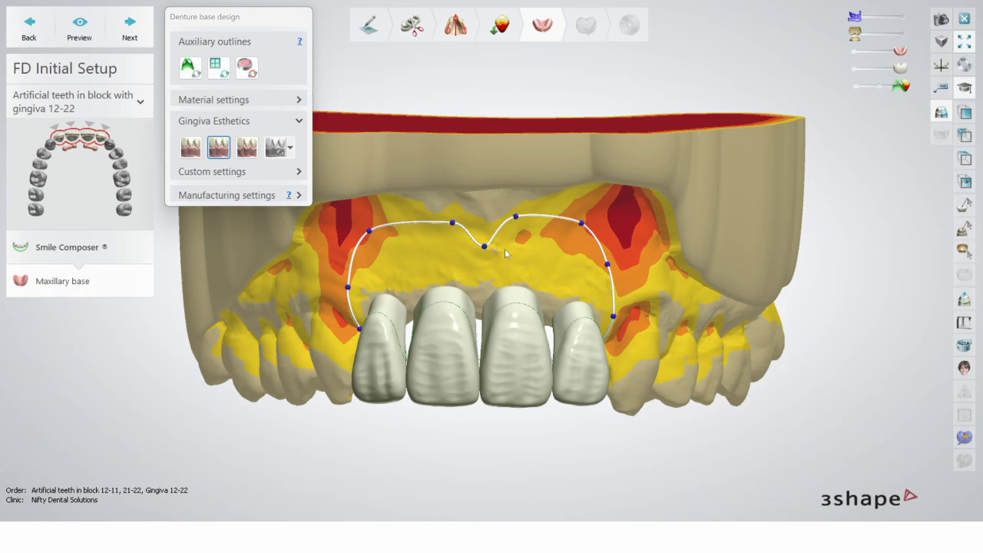
{"action": "left_click_drag", "start_coordinate": [485, 249], "coordinate": [485, 254]}
{"action": "right_click_drag", "start_coordinate": [515, 221], "coordinate": [529, 195]}
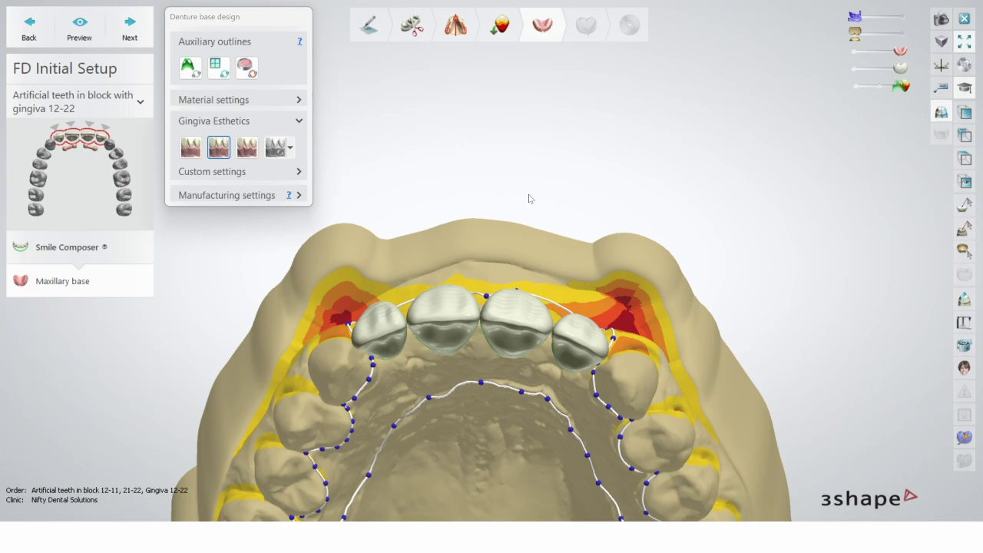
{"action": "right_click_drag", "start_coordinate": [529, 199], "coordinate": [497, 253]}
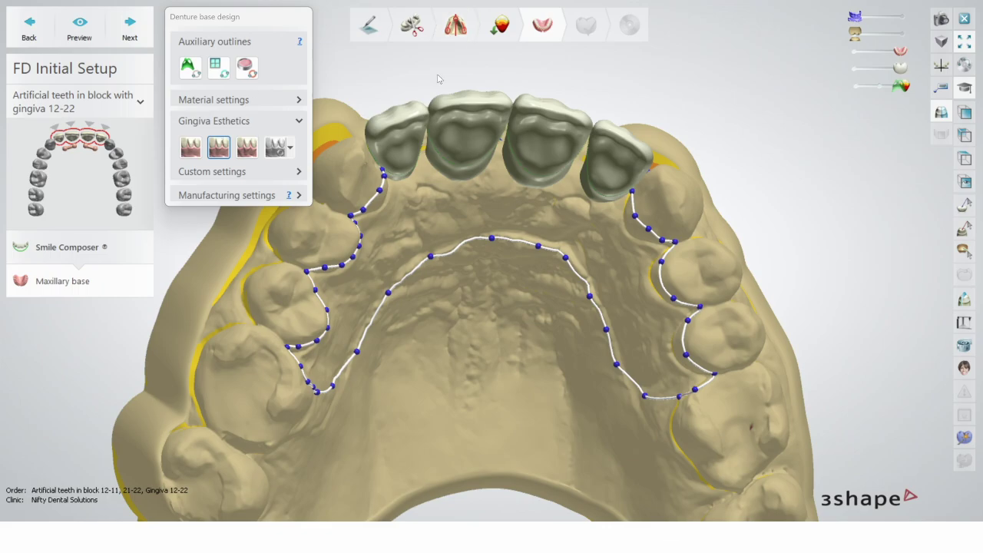
{"action": "scroll", "coordinate": [474, 275], "scroll_direction": "up", "scroll_amount": 3}
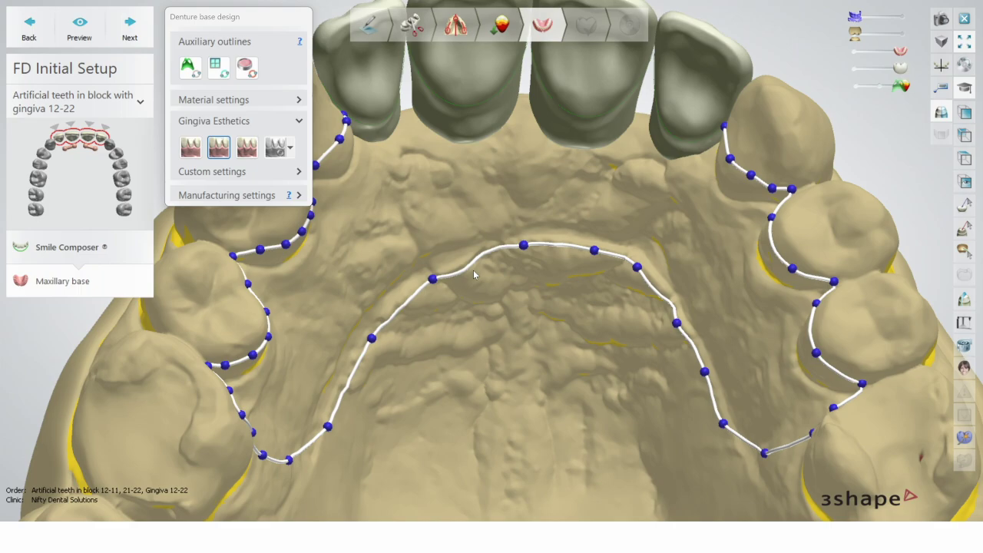
{"action": "right_click_drag", "start_coordinate": [473, 271], "coordinate": [725, 197]}
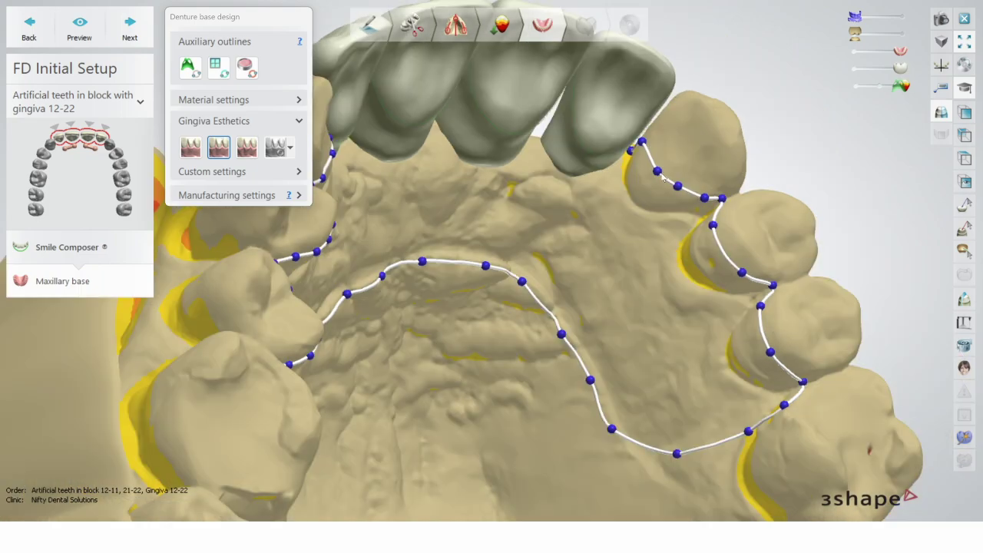
{"action": "right_click_drag", "start_coordinate": [663, 177], "coordinate": [540, 309]}
{"action": "scroll", "coordinate": [400, 166], "scroll_direction": "down", "scroll_amount": 5}
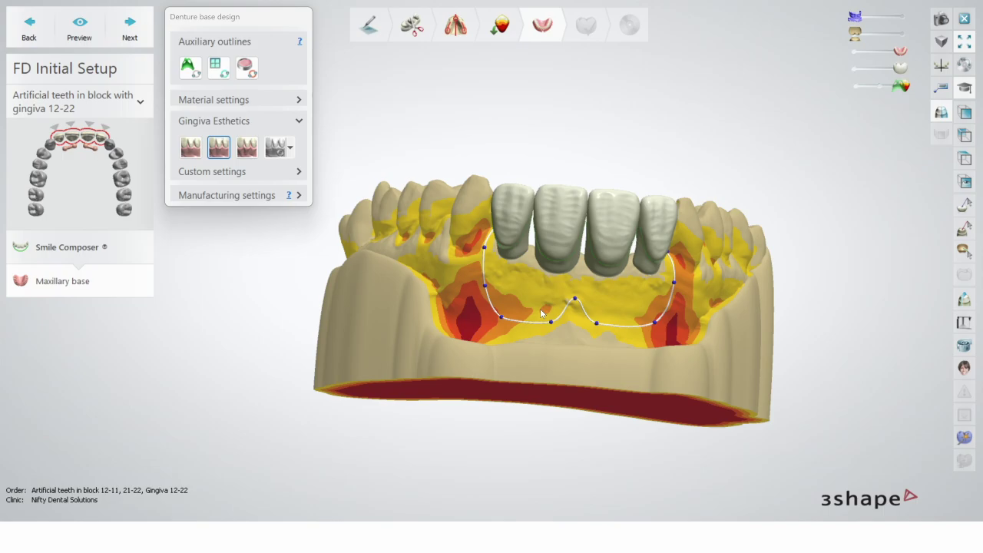
Review the denture base thickness and relief settings along with the labial outline over the undercut areas
{"action": "left_click", "coordinate": [299, 99]}
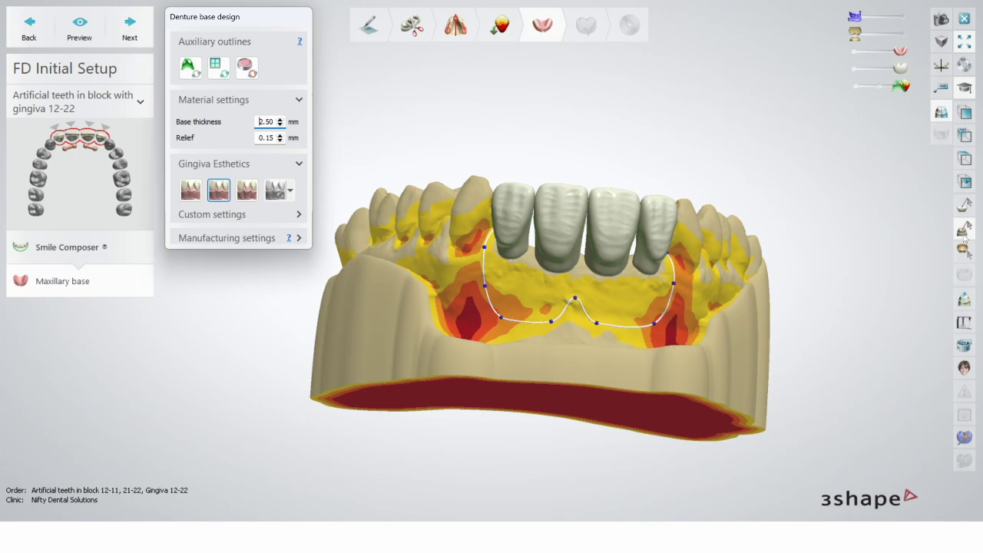
{"action": "scroll", "coordinate": [500, 289], "scroll_direction": "up", "scroll_amount": 2}
{"action": "scroll", "coordinate": [476, 286], "scroll_direction": "up", "scroll_amount": 2}
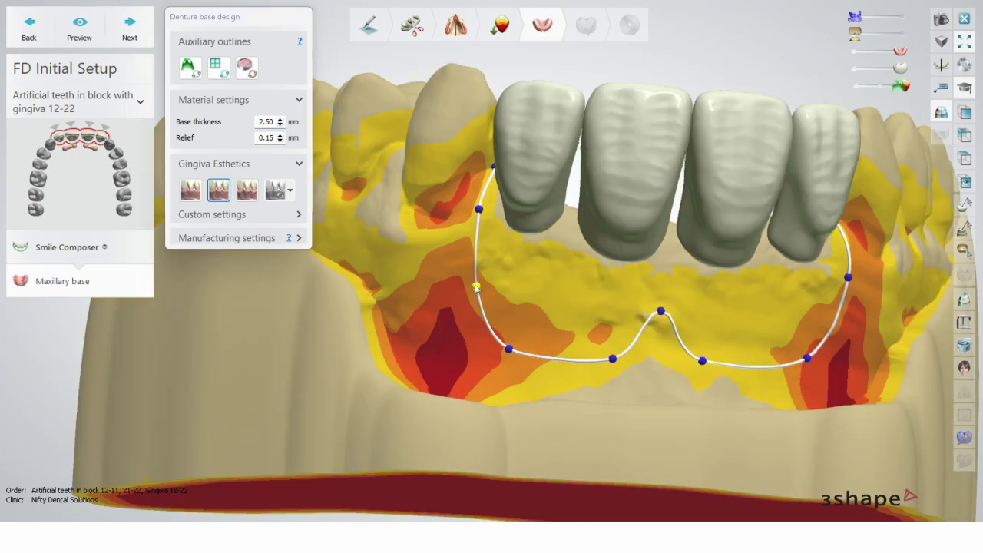
{"action": "right_click_drag", "start_coordinate": [476, 287], "coordinate": [487, 277]}
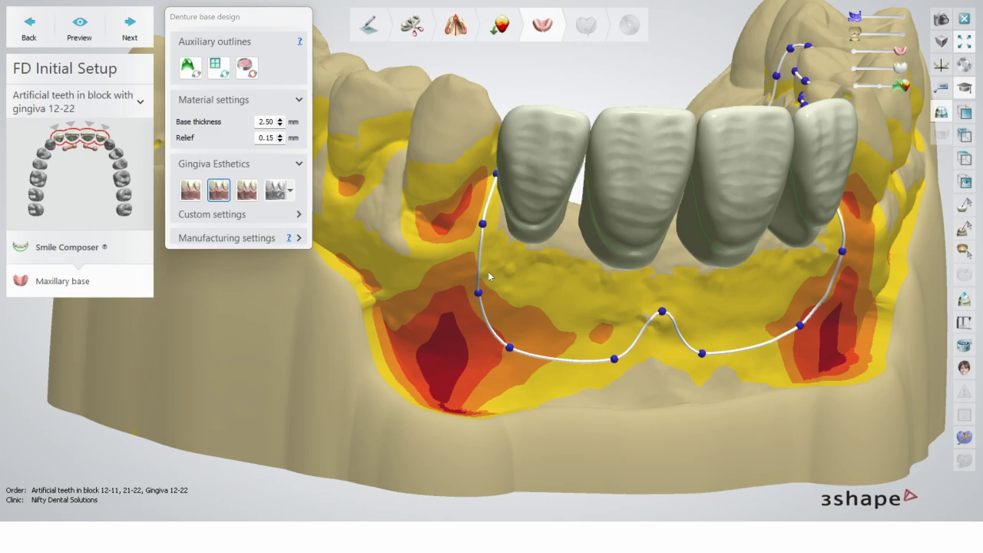
{"action": "left_click", "coordinate": [215, 99]}
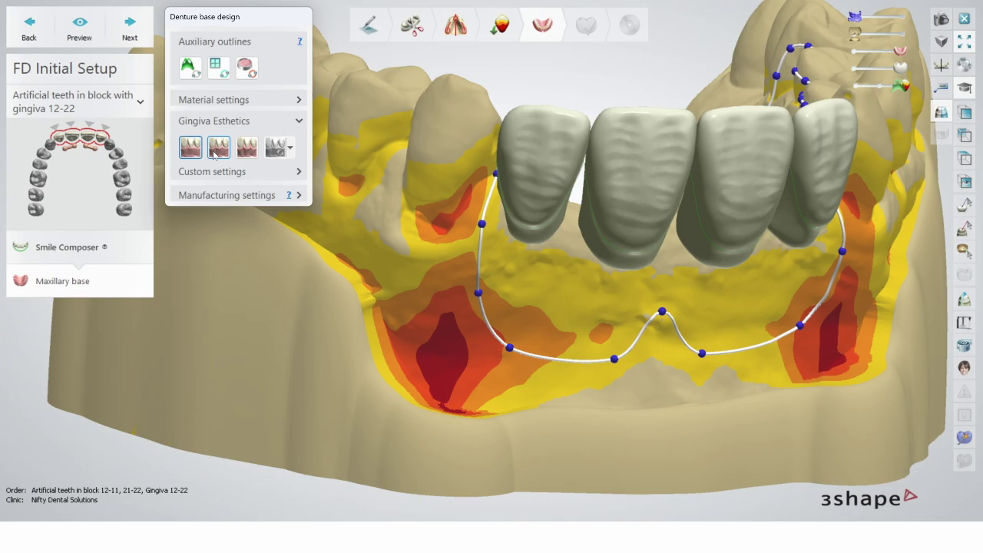
Start from the first gingiva esthetics preset and increase the interdental papillae length in its custom settings
{"action": "left_click", "coordinate": [250, 171]}
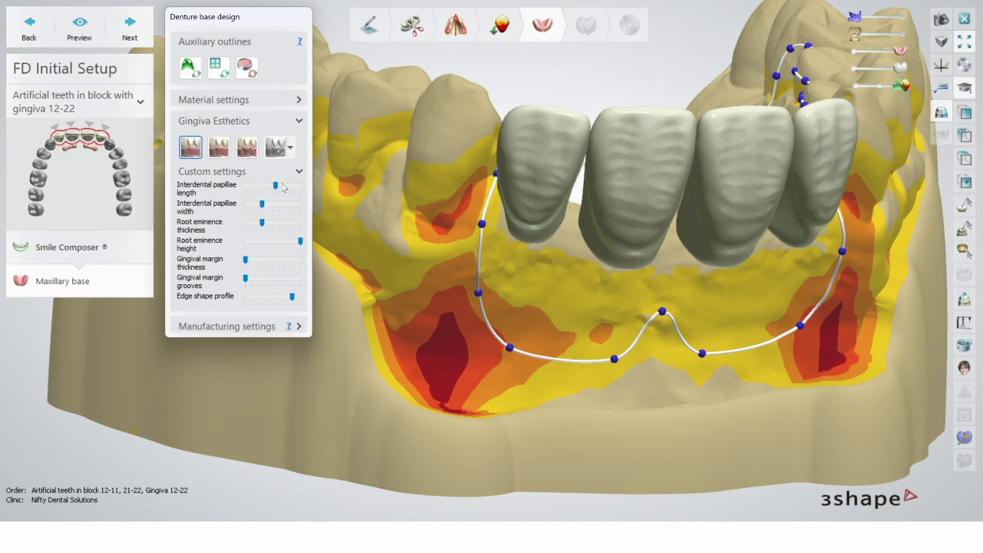
{"action": "mouse_move", "coordinate": [280, 188]}
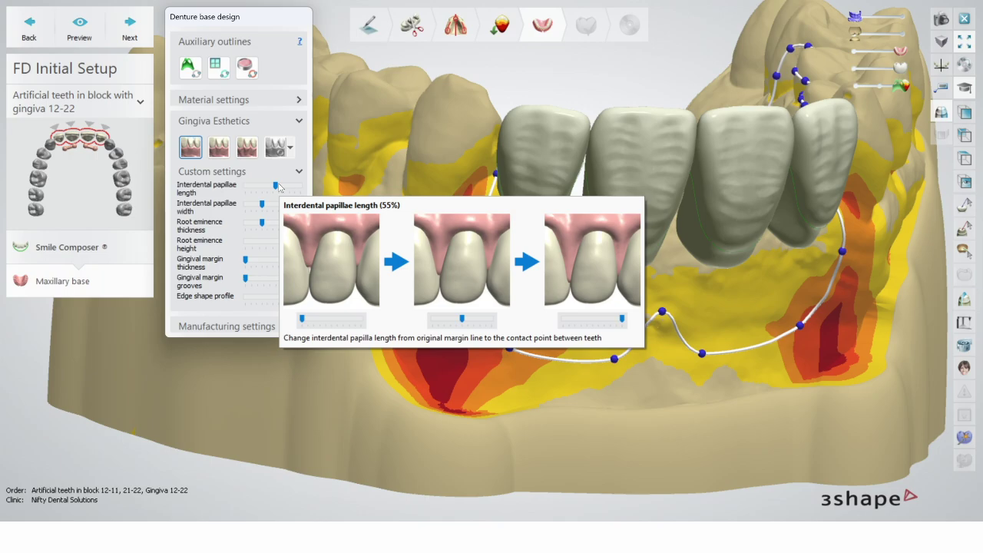
{"action": "left_click_drag", "start_coordinate": [279, 187], "coordinate": [289, 190]}
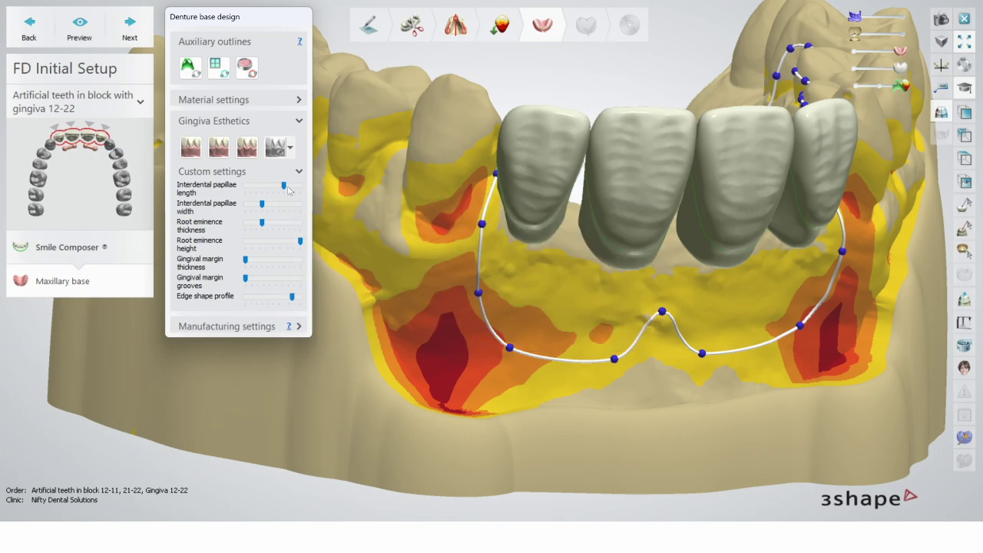
Compare shorter interdental papillae lengths and settle on a length at roughly two thirds of the range
{"action": "left_click_drag", "start_coordinate": [288, 191], "coordinate": [262, 190]}
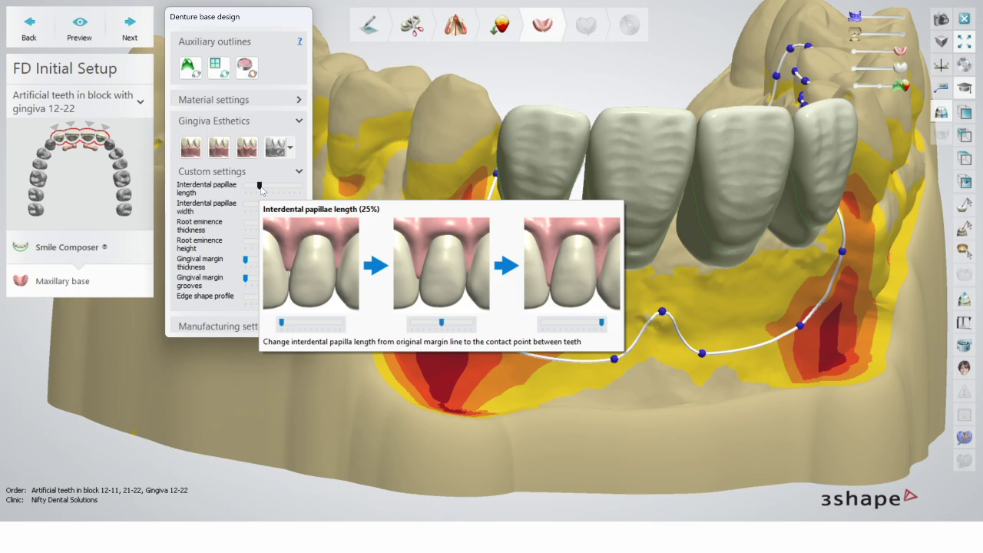
{"action": "left_click_drag", "start_coordinate": [262, 191], "coordinate": [269, 191]}
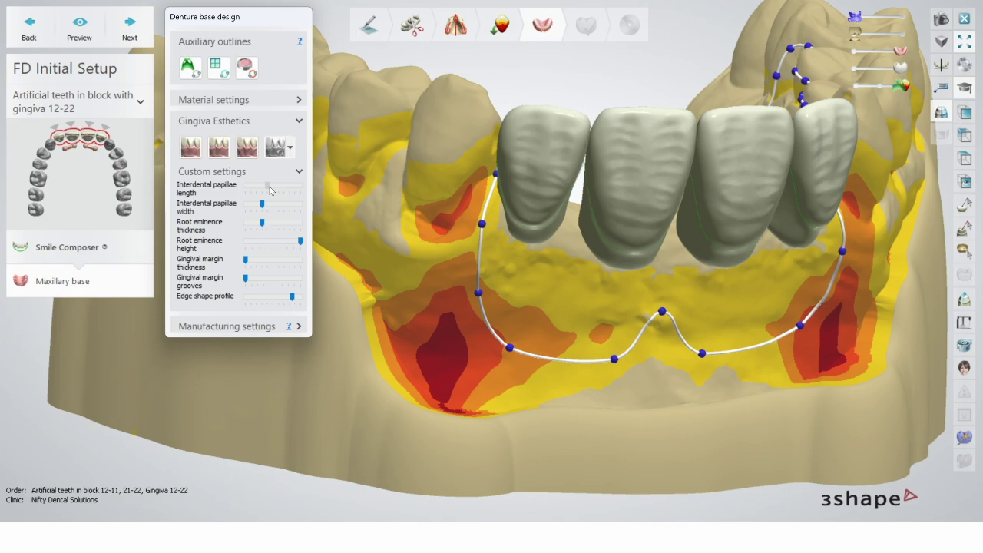
{"action": "left_click_drag", "start_coordinate": [269, 189], "coordinate": [282, 192]}
{"action": "left_click_drag", "start_coordinate": [282, 192], "coordinate": [282, 192]}
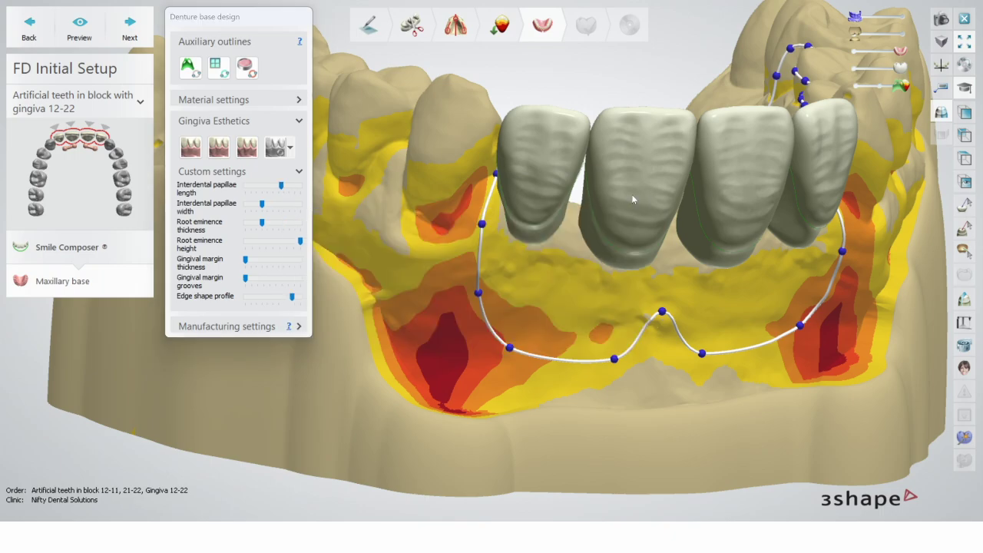
{"action": "scroll", "coordinate": [632, 196], "scroll_direction": "down", "scroll_amount": 3}
{"action": "right_click_drag", "start_coordinate": [632, 196], "coordinate": [648, 182]}
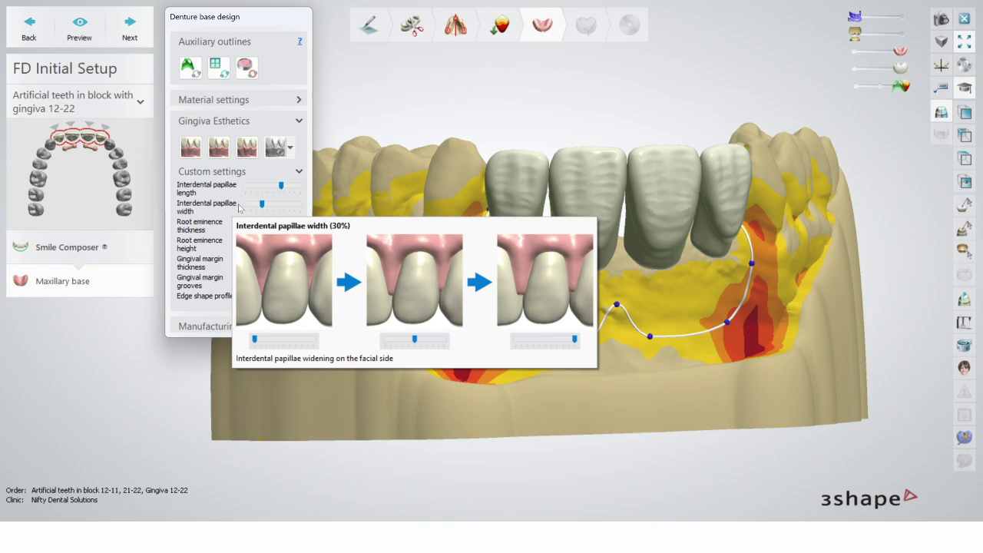
Slightly widen the interdental papillae and reduce the root eminence height in the gingiva esthetics
{"action": "left_click_drag", "start_coordinate": [262, 204], "coordinate": [266, 205]}
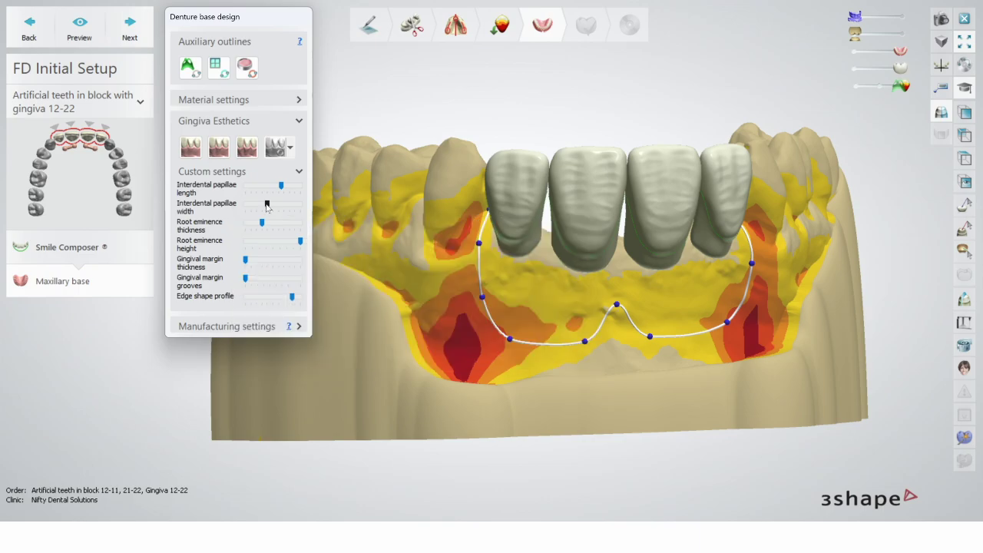
{"action": "mouse_move", "coordinate": [272, 242]}
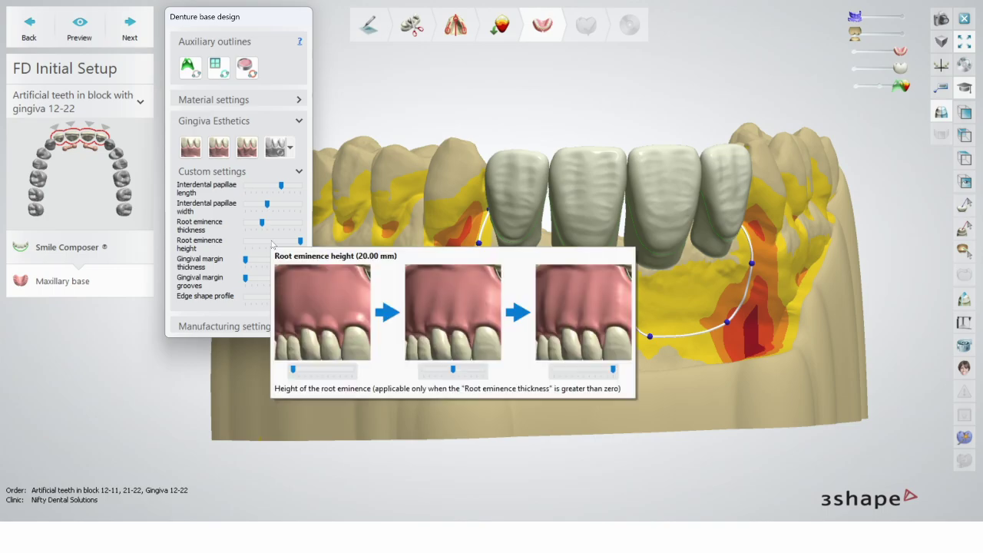
{"action": "left_click", "coordinate": [271, 242]}
Increase the gingival margin thickness moderately and deepen the gingival margin grooves slightly
{"action": "mouse_move", "coordinate": [265, 264]}
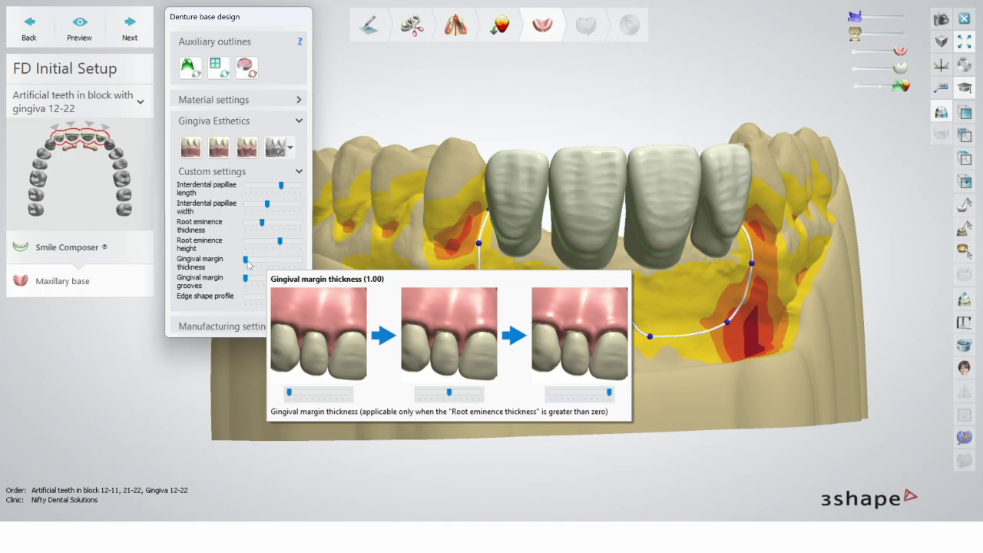
{"action": "left_click_drag", "start_coordinate": [248, 264], "coordinate": [258, 267]}
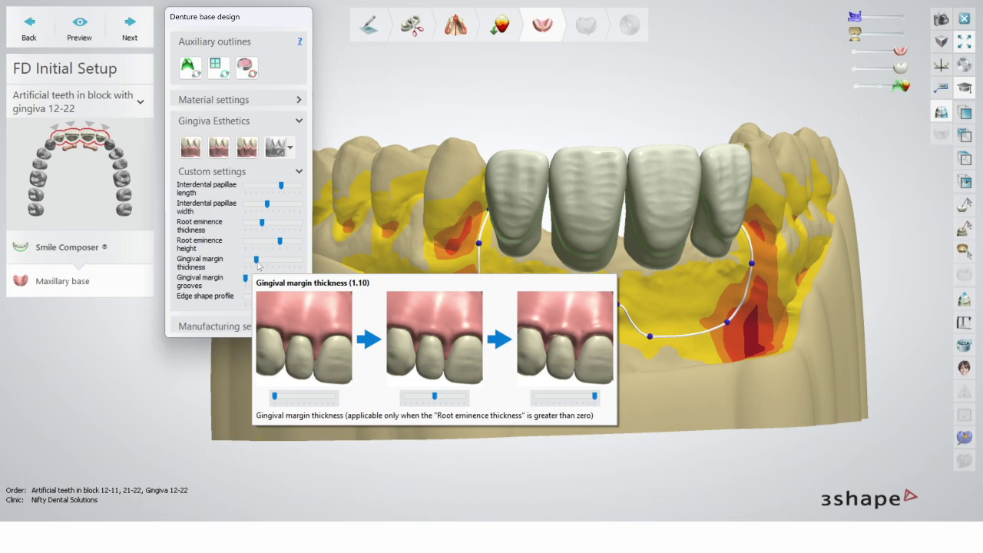
{"action": "left_click", "coordinate": [258, 265]}
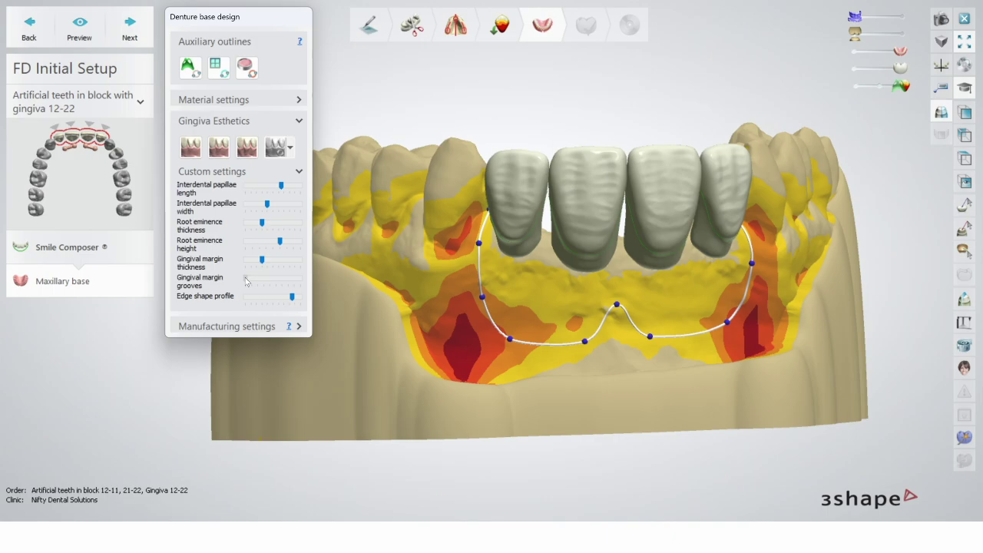
{"action": "left_click_drag", "start_coordinate": [245, 279], "coordinate": [258, 278]}
Set the denture base's edge shape profile to 0.50 for a more rounded edge
{"action": "mouse_move", "coordinate": [269, 296]}
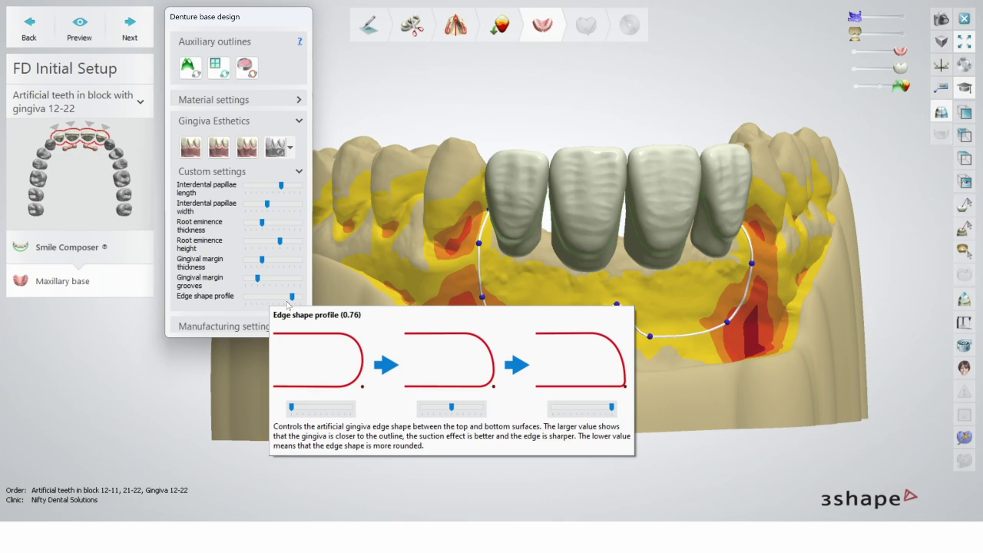
{"action": "scroll", "coordinate": [288, 300], "scroll_direction": "up", "scroll_amount": 3}
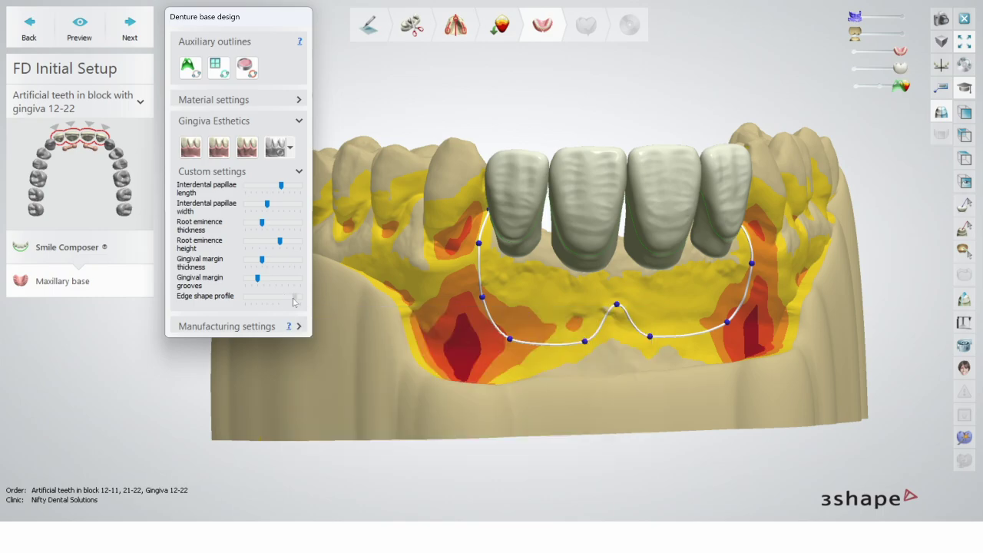
{"action": "left_click_drag", "start_coordinate": [293, 302], "coordinate": [278, 306]}
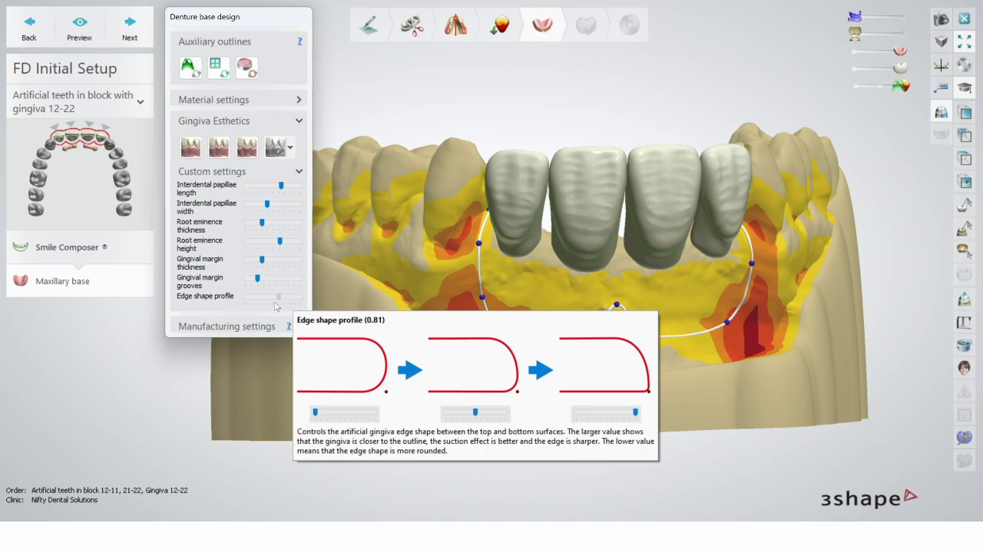
{"action": "left_click", "coordinate": [276, 297]}
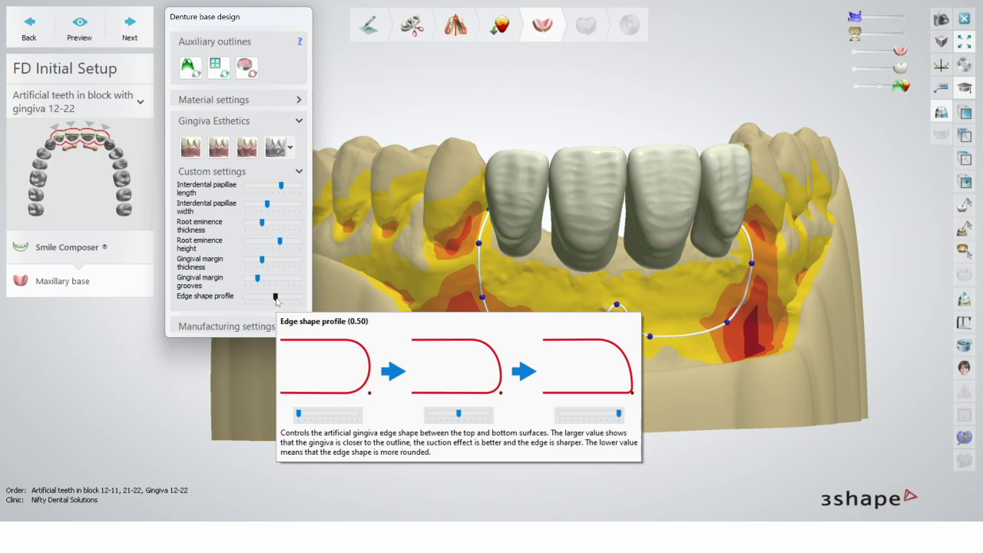
Generate the denture base preview, continue to the Anatomy Design connectors, and inspect the labial gingiva around teeth 12-22
{"action": "left_click", "coordinate": [98, 37]}
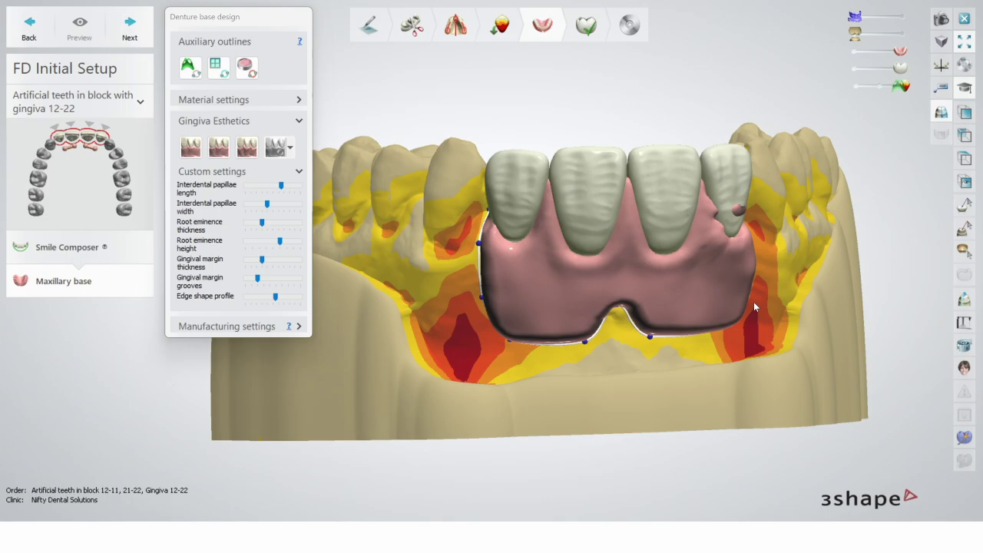
{"action": "right_click_drag", "start_coordinate": [753, 307], "coordinate": [371, 153]}
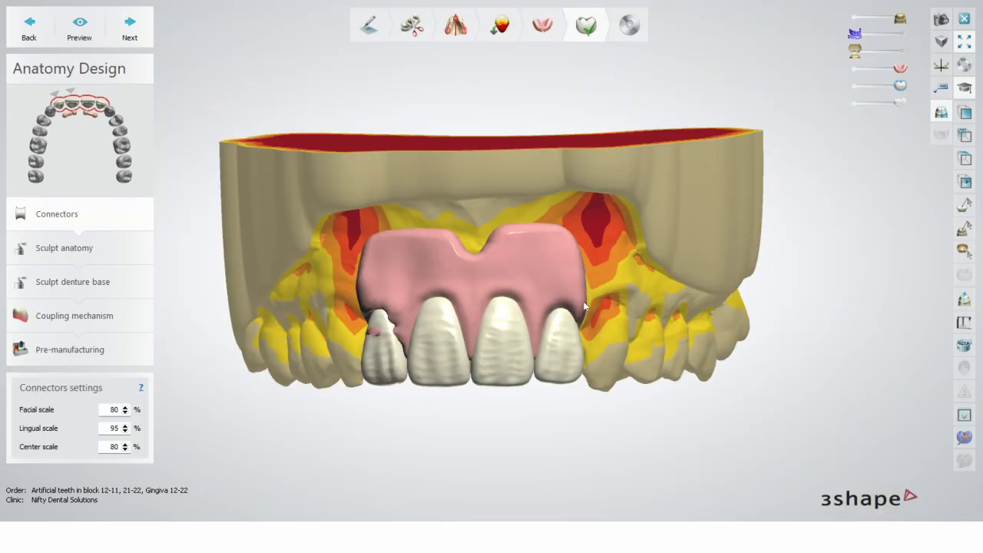
{"action": "right_click_drag", "start_coordinate": [583, 301], "coordinate": [626, 310]}
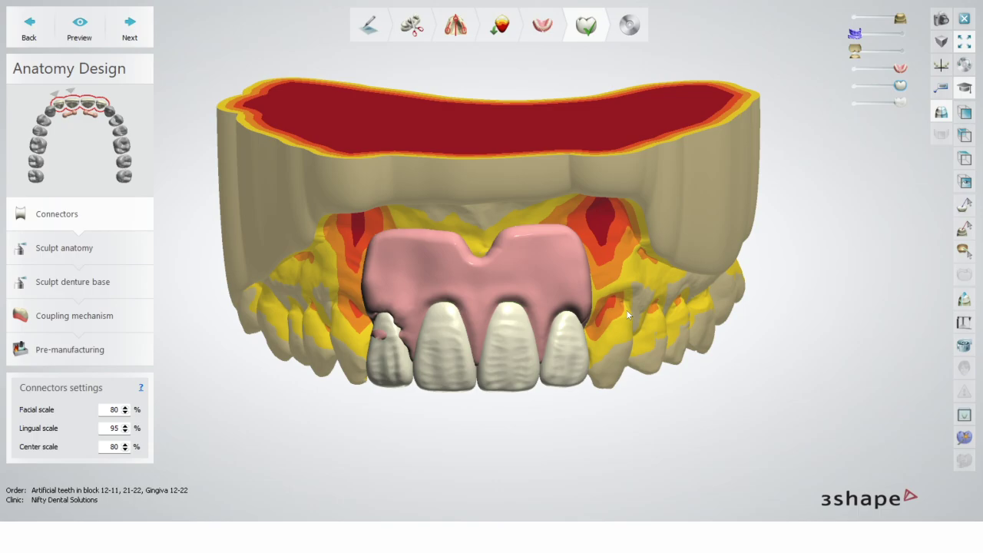
Hide the denture base and set the connector between teeth 12 and 11 to facial scale 70%, lingual scale 70% and center scale 60%
{"action": "left_click_drag", "start_coordinate": [900, 67], "coordinate": [854, 68]}
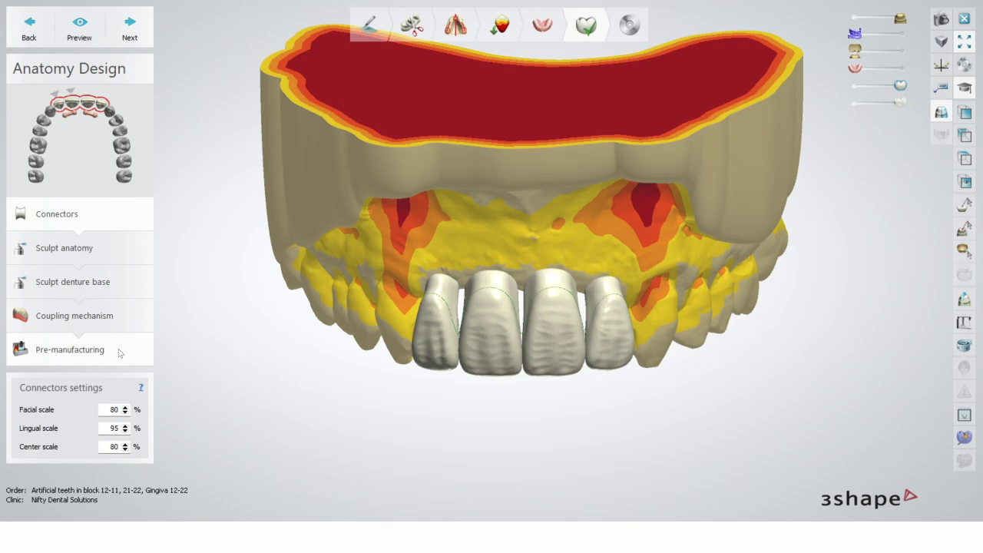
{"action": "mouse_move", "coordinate": [50, 412]}
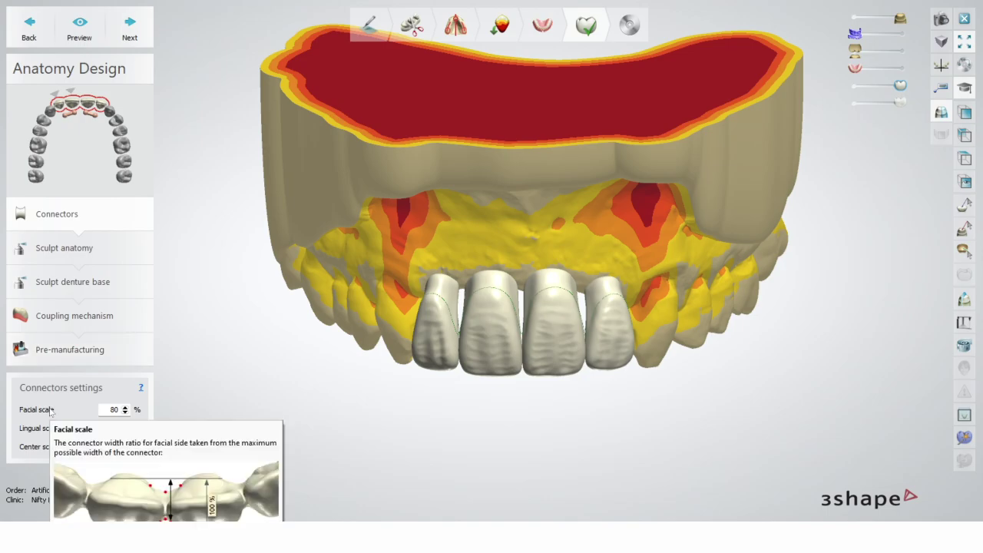
{"action": "scroll", "coordinate": [460, 316], "scroll_direction": "up", "scroll_amount": 3}
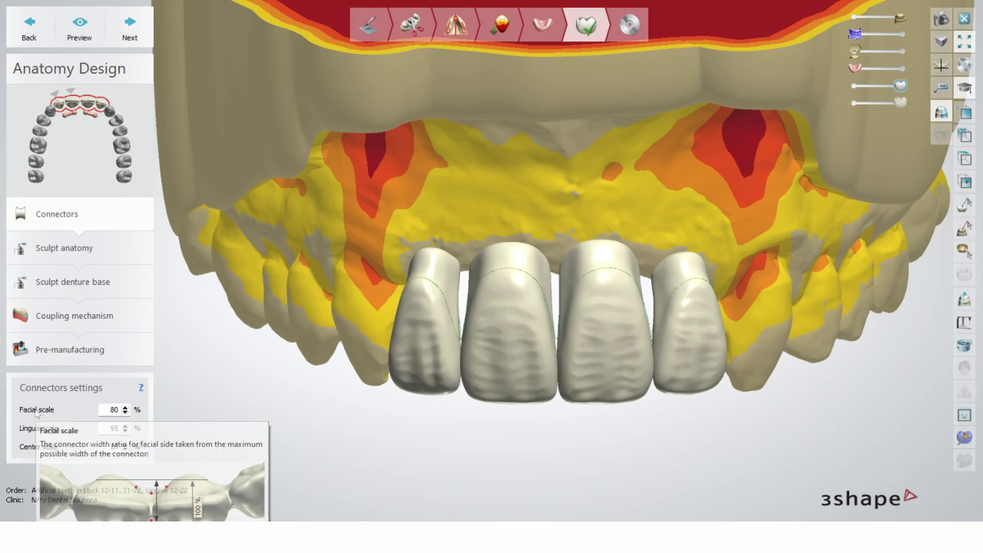
{"action": "left_click", "coordinate": [125, 412]}
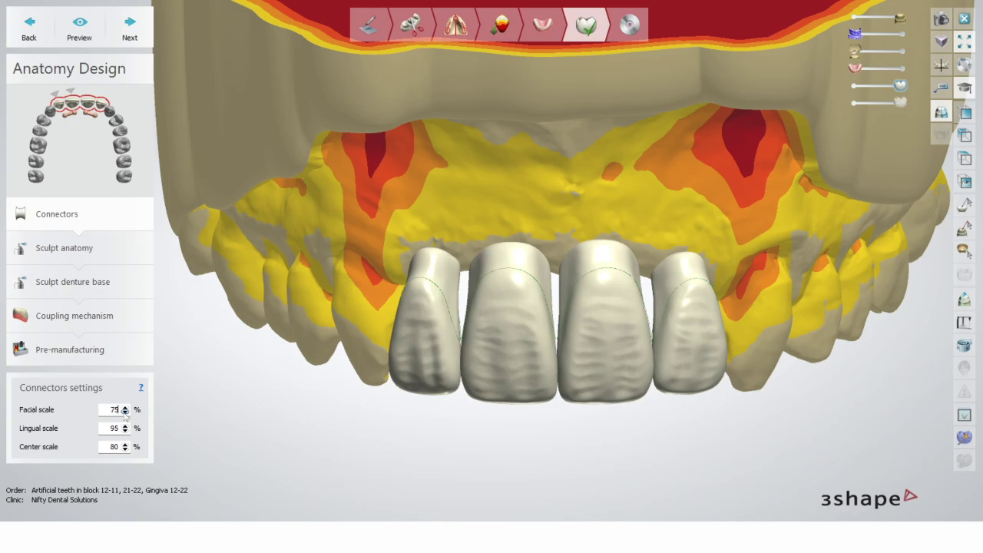
{"action": "left_click", "coordinate": [125, 411]}
{"action": "left_click", "coordinate": [124, 431]}
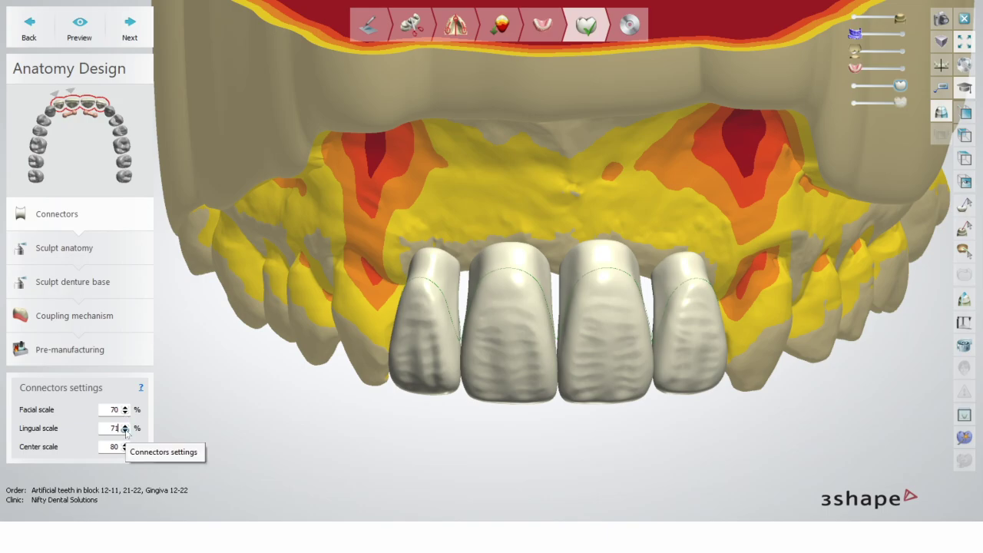
{"action": "left_click", "coordinate": [125, 431]}
{"action": "mouse_move", "coordinate": [50, 452]}
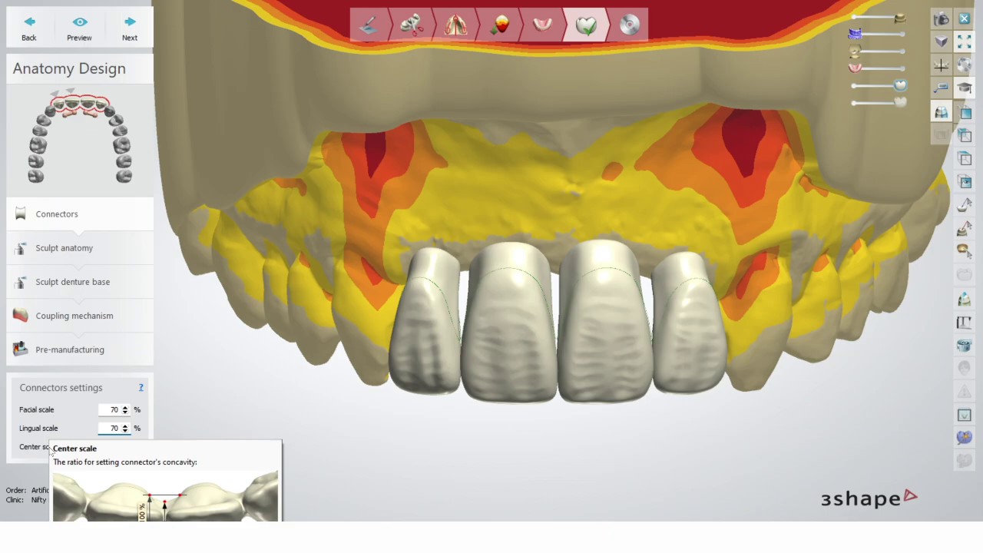
{"action": "left_click", "coordinate": [125, 449]}
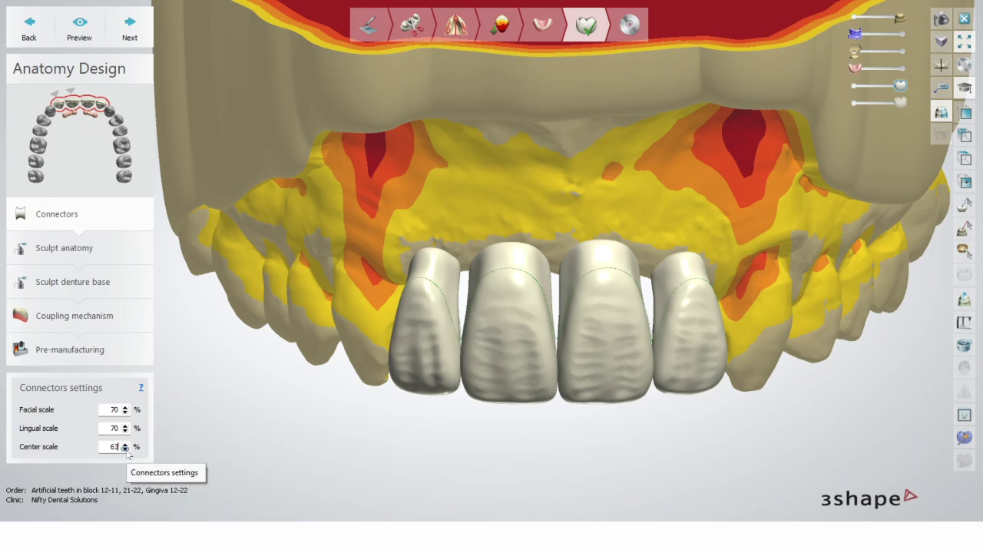
{"action": "key", "text": "BackSpace"}
{"action": "type", "text": "0"}
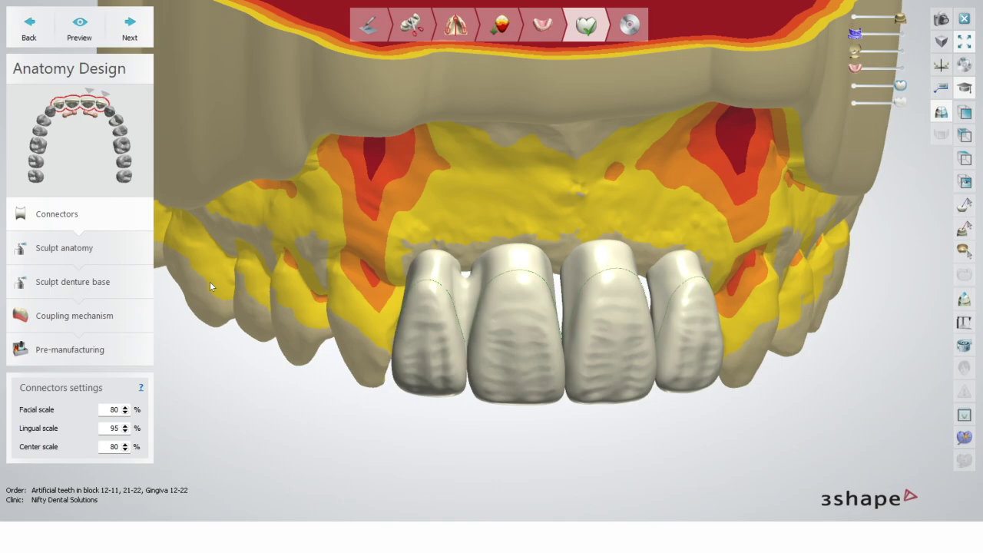
Reduce the facial and lingual scales of the connector between teeth 21 and 22
{"action": "left_click", "coordinate": [126, 413]}
{"action": "left_click", "coordinate": [126, 413]}
{"action": "left_click", "coordinate": [125, 430]}
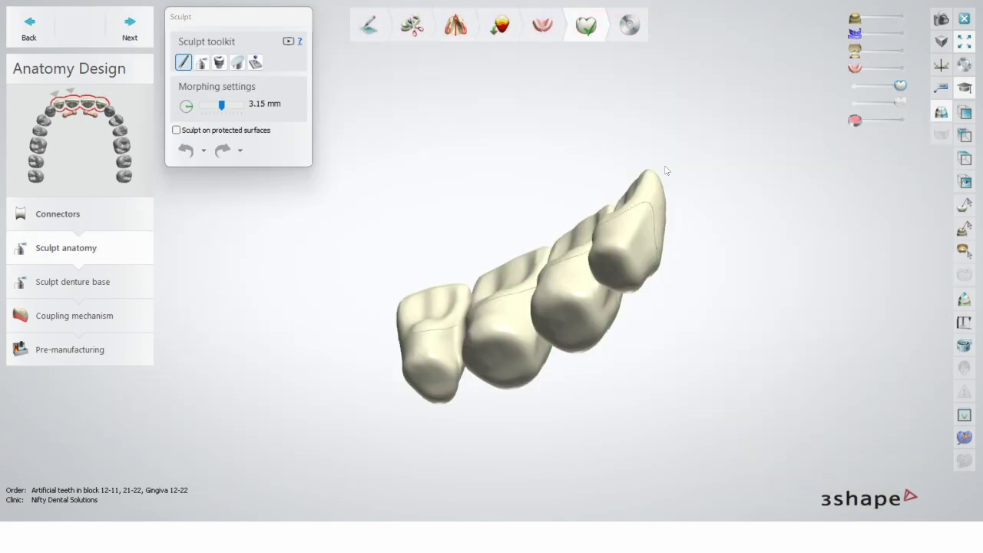
In Sculpt anatomy, examine the teeth and connectors from all sides and display them with the maxillary model and lower jaw, without the denture base
{"action": "right_click_drag", "start_coordinate": [667, 171], "coordinate": [757, 332]}
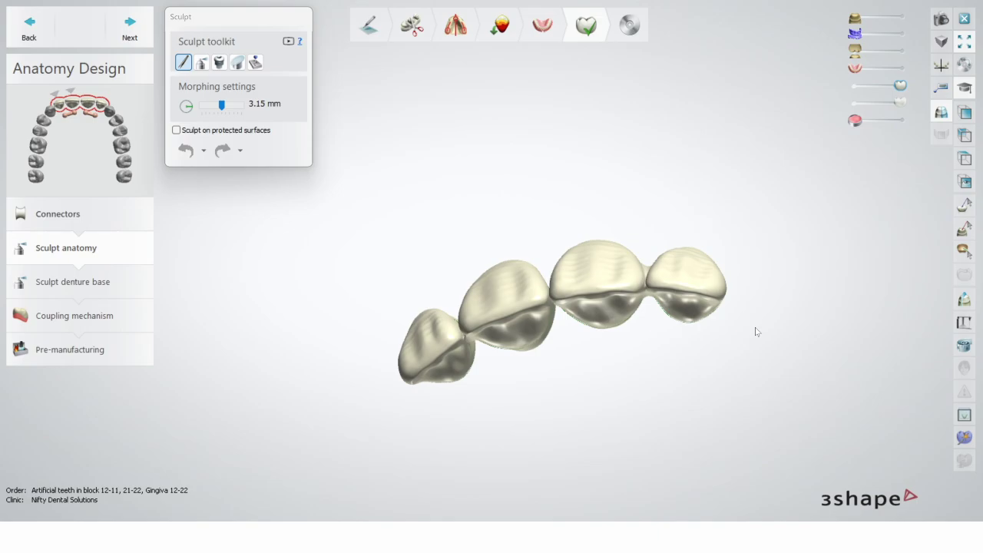
{"action": "scroll", "coordinate": [655, 229], "scroll_direction": "up", "scroll_amount": 5}
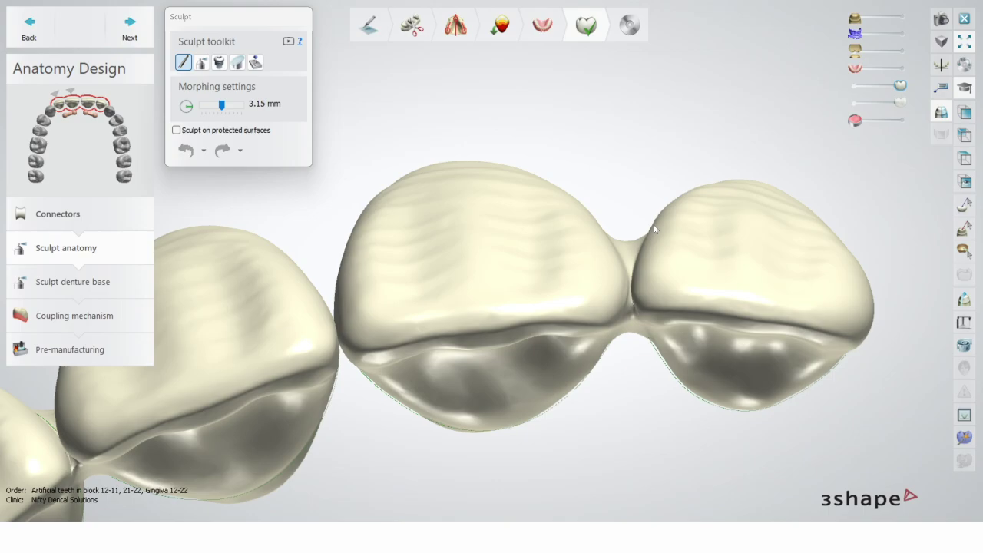
{"action": "scroll", "coordinate": [654, 229], "scroll_direction": "down", "scroll_amount": 4}
{"action": "right_click_drag", "start_coordinate": [654, 229], "coordinate": [560, 354]}
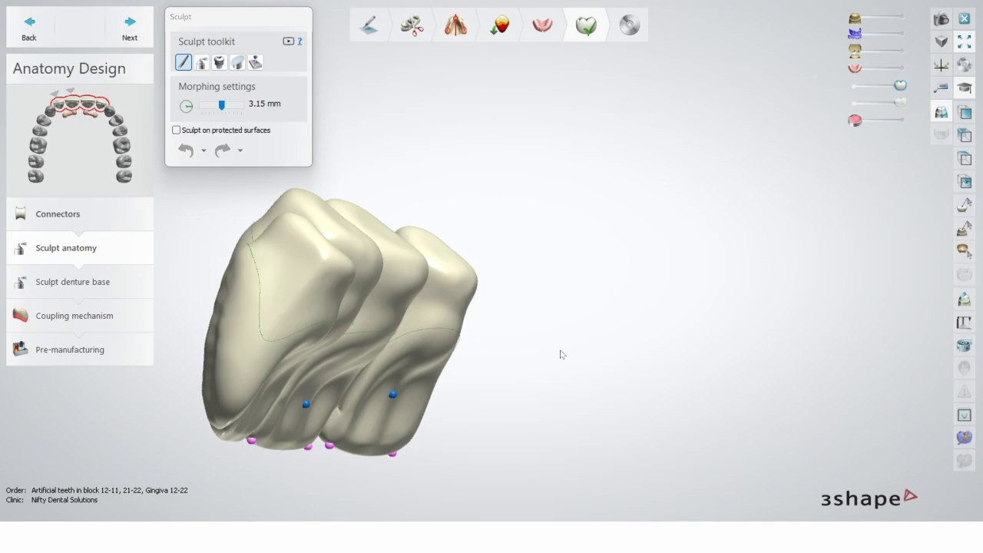
{"action": "right_click_drag", "start_coordinate": [560, 354], "coordinate": [632, 364]}
{"action": "scroll", "coordinate": [632, 364], "scroll_direction": "down", "scroll_amount": 5}
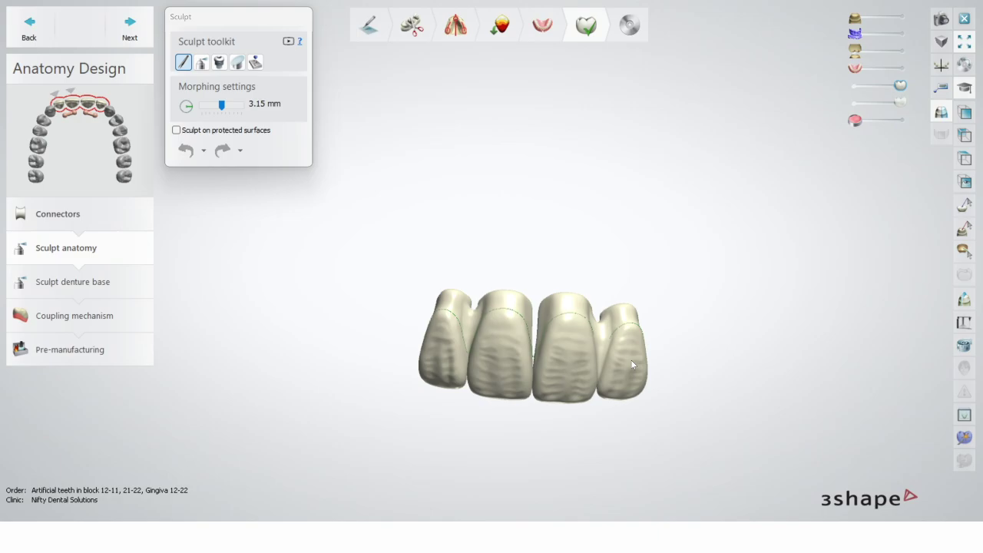
{"action": "left_click", "coordinate": [900, 67]}
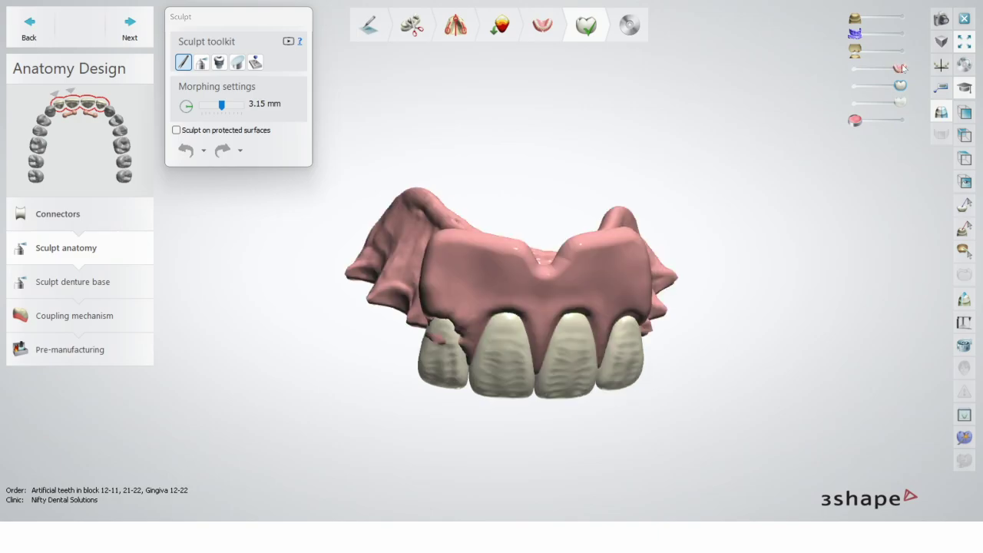
{"action": "left_click", "coordinate": [898, 17]}
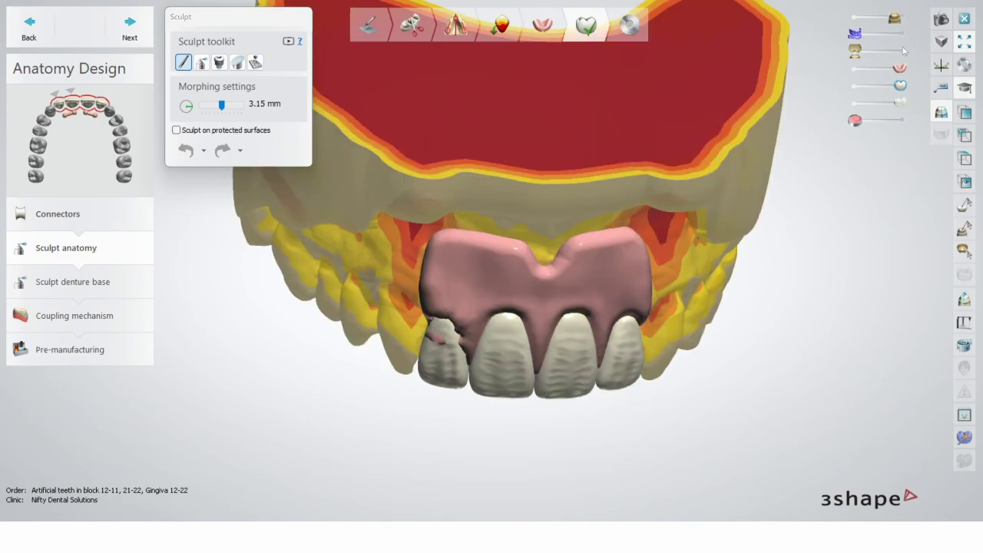
{"action": "left_click", "coordinate": [901, 49]}
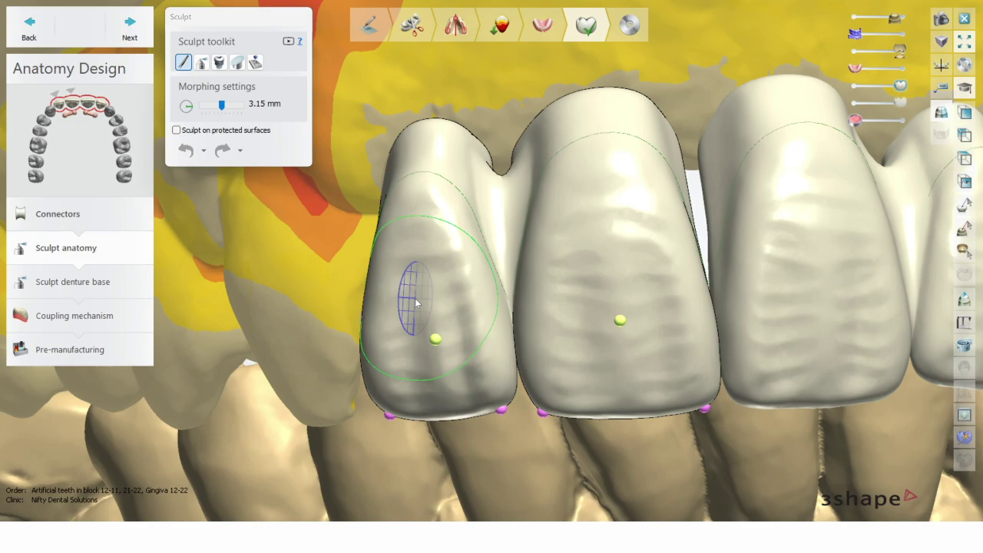
Refine the incisal edges of teeth 12-22 with the wax knife in removal mode, at 0.76 and 0.48 mm radius and 10 µm level
{"action": "mouse_move", "coordinate": [415, 298]}
{"action": "right_mouse_down"}
{"action": "mouse_move", "coordinate": [383, 262]}
{"action": "mouse_move", "coordinate": [376, 268]}
{"action": "right_mouse_up"}
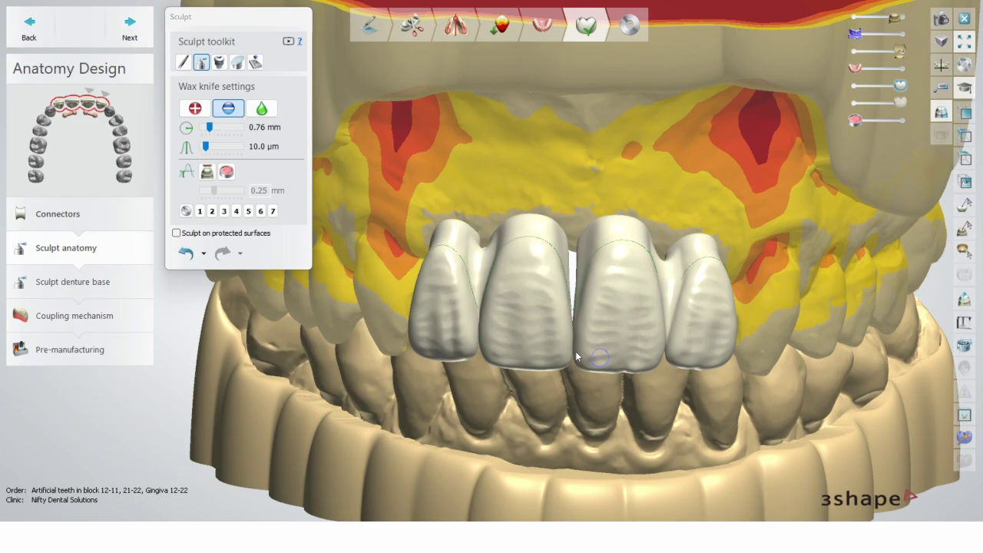
{"action": "scroll", "coordinate": [504, 376], "scroll_direction": "up", "scroll_amount": 3}
{"action": "right_click_drag", "start_coordinate": [503, 371], "coordinate": [415, 349]}
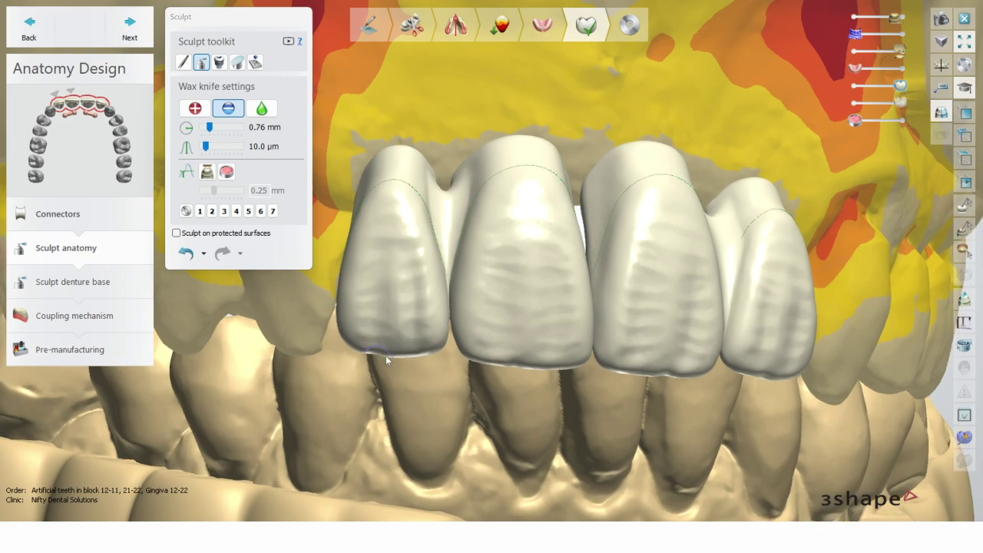
{"action": "right_click_drag", "start_coordinate": [385, 356], "coordinate": [417, 389]}
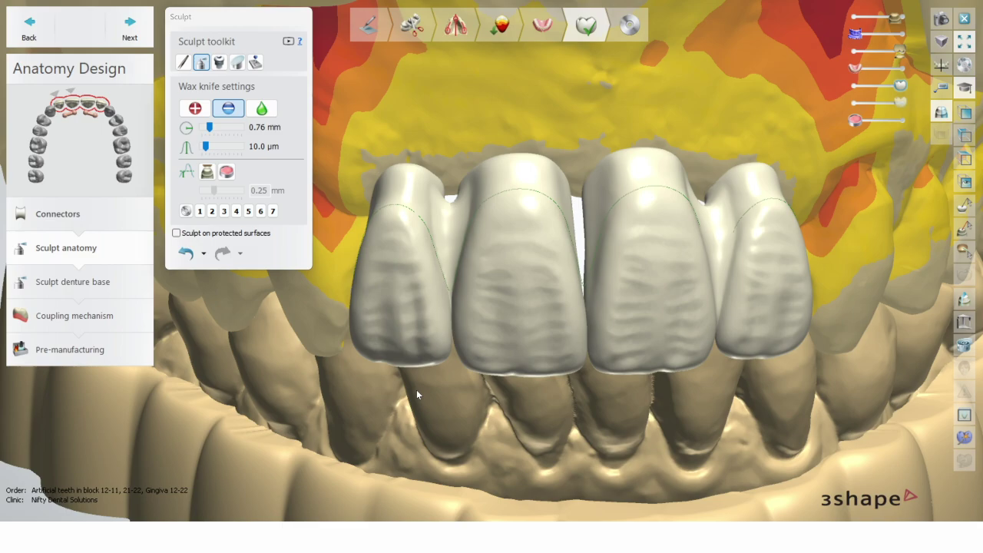
{"action": "scroll", "coordinate": [484, 335], "scroll_direction": "up", "scroll_amount": 3}
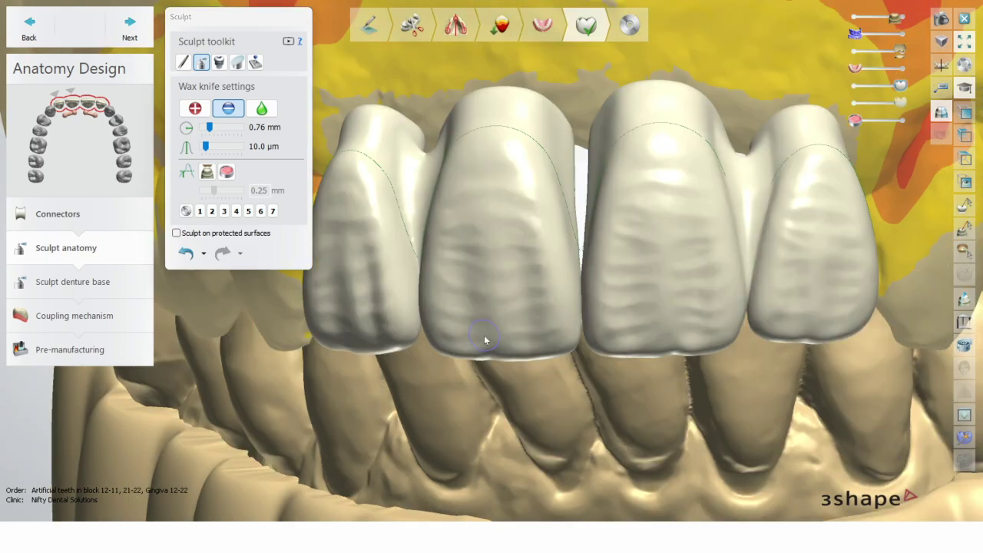
{"action": "scroll", "coordinate": [483, 339], "scroll_direction": "down", "scroll_amount": 3, "text": "ctrl"}
{"action": "right_click_drag", "start_coordinate": [494, 370], "coordinate": [597, 359]}
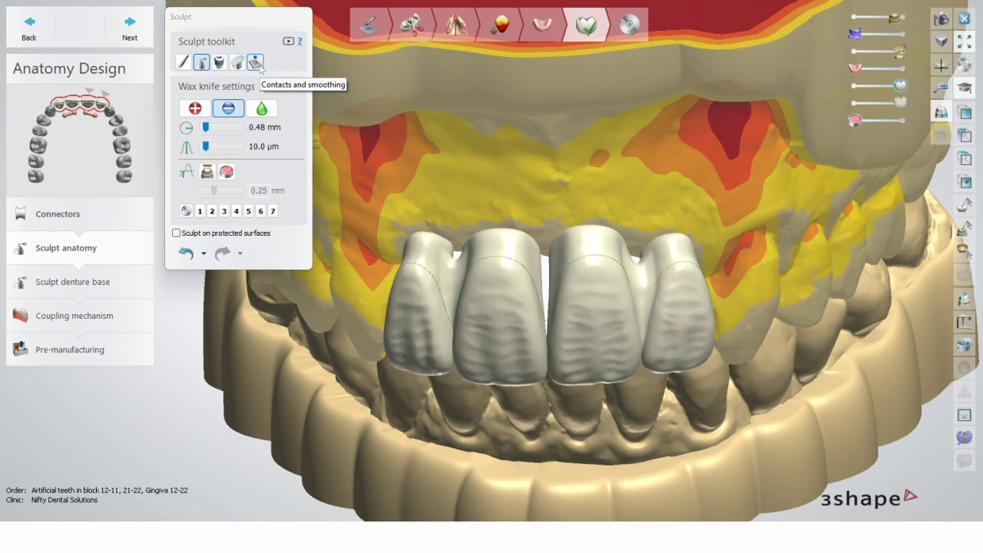
Adapt the contacts of all teeth at 0.00 mm with Contacts and smoothing, and view the result from the front
{"action": "left_click", "coordinate": [254, 62]}
{"action": "left_click", "coordinate": [295, 111]}
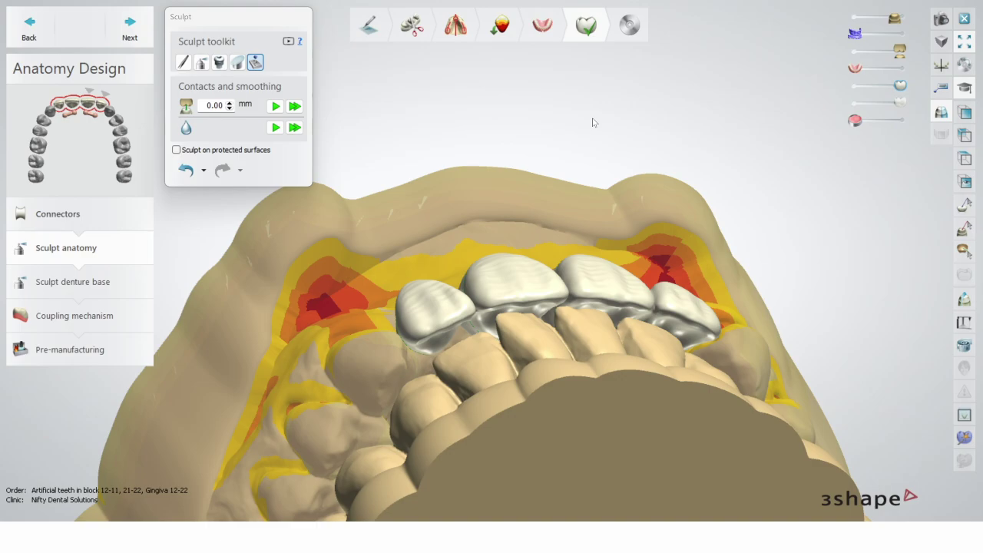
{"action": "right_click_drag", "start_coordinate": [592, 123], "coordinate": [613, 358]}
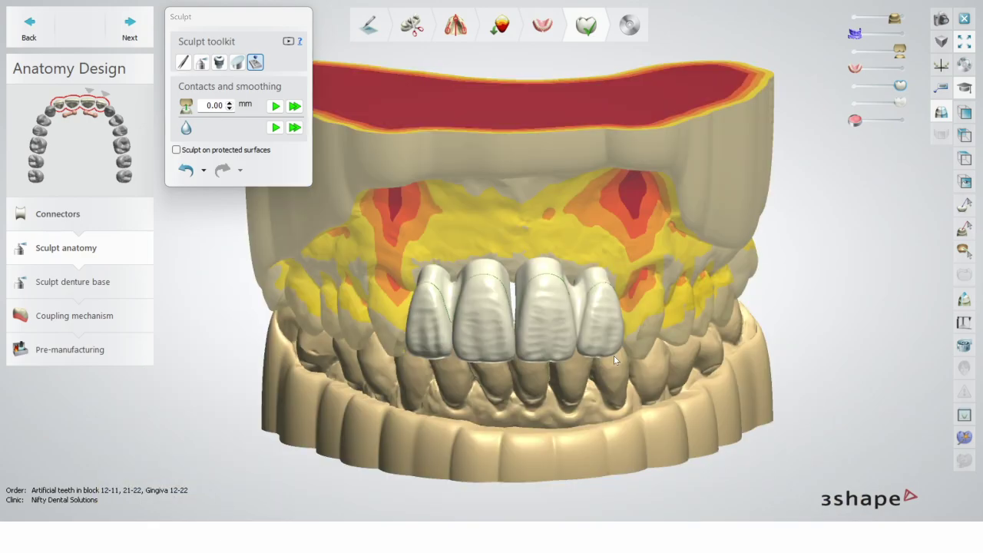
Open virtual articulation with the Denar Mark 330, record the design-guided contacts, and adapt the designs with contacts cut by 0.20 mm
{"action": "left_click", "coordinate": [965, 324]}
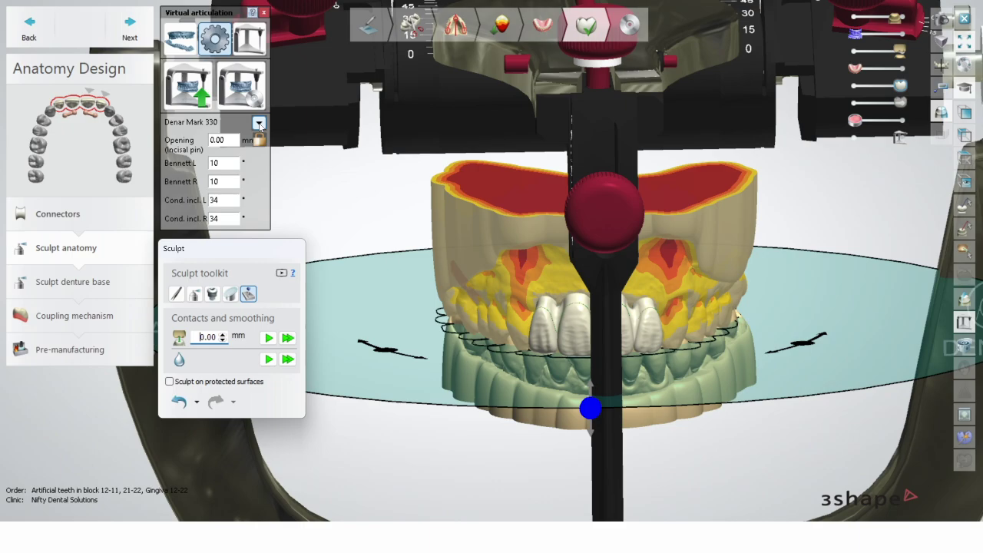
{"action": "left_click", "coordinate": [253, 46]}
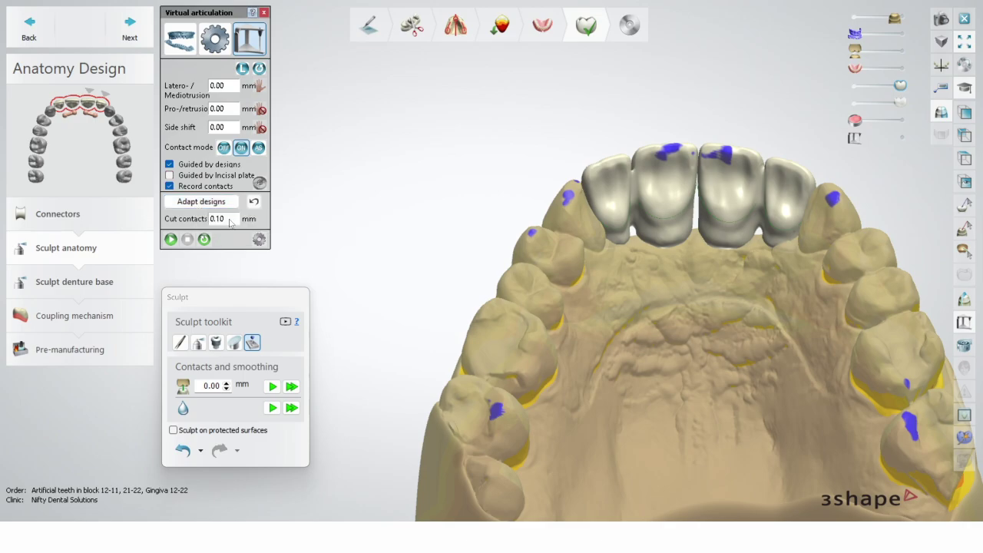
{"action": "left_click", "coordinate": [230, 221]}
{"action": "scroll", "coordinate": [361, 223], "scroll_direction": "down", "scroll_amount": 2}
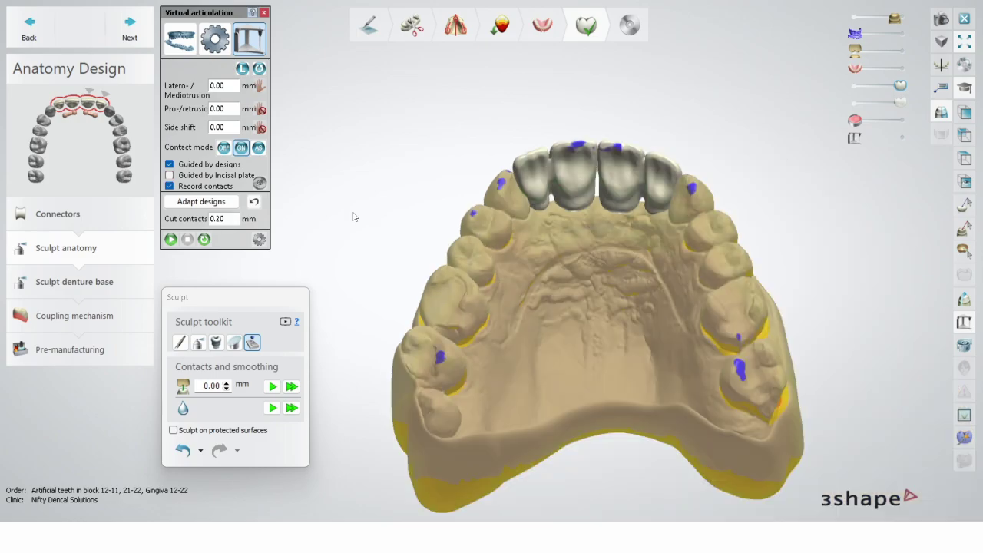
{"action": "left_click", "coordinate": [200, 202]}
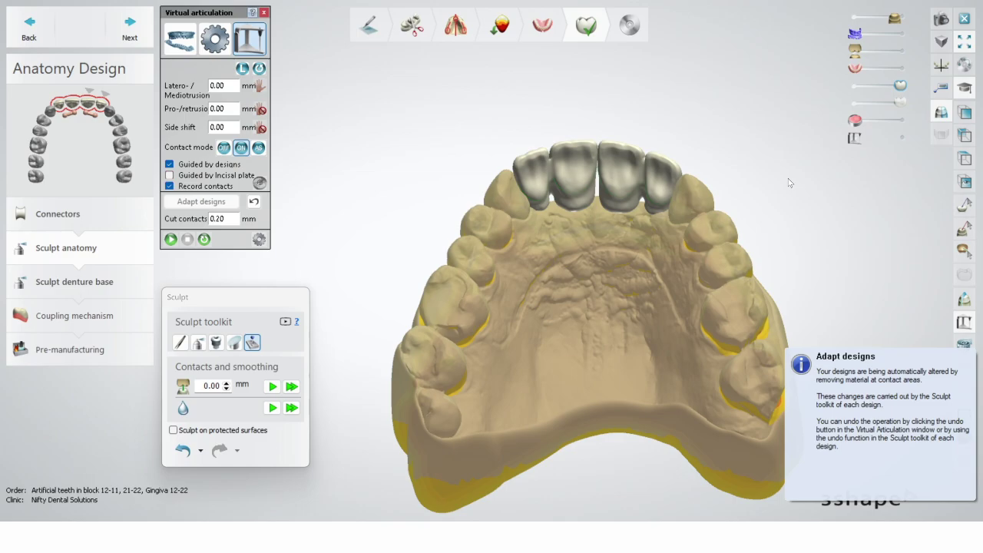
Examine the lingual surfaces and incisal edges of the adapted teeth 12-22, including their relation to the lower front teeth
{"action": "right_click_drag", "start_coordinate": [788, 178], "coordinate": [700, 302]}
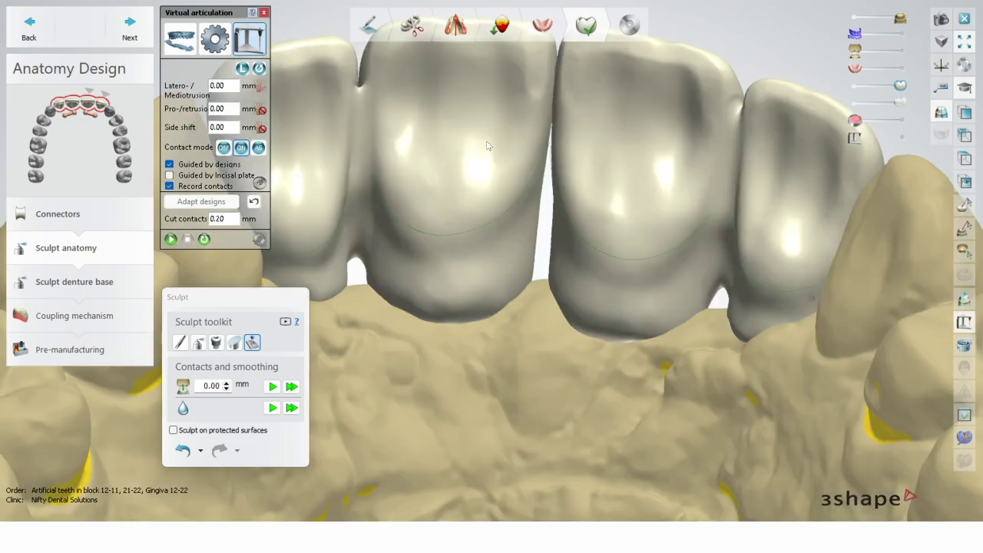
{"action": "scroll", "coordinate": [514, 185], "scroll_direction": "up", "scroll_amount": 3}
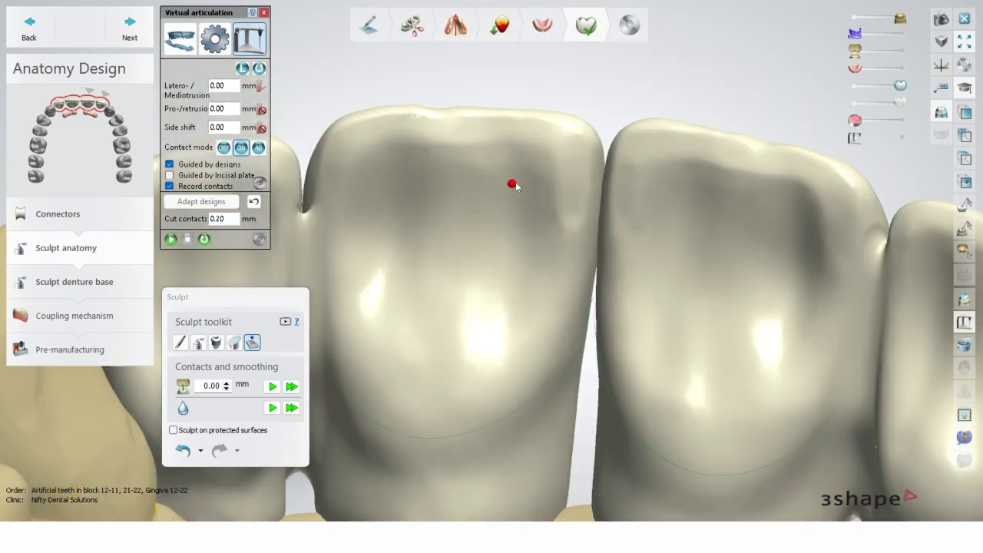
{"action": "scroll", "coordinate": [738, 240], "scroll_direction": "down", "scroll_amount": 5}
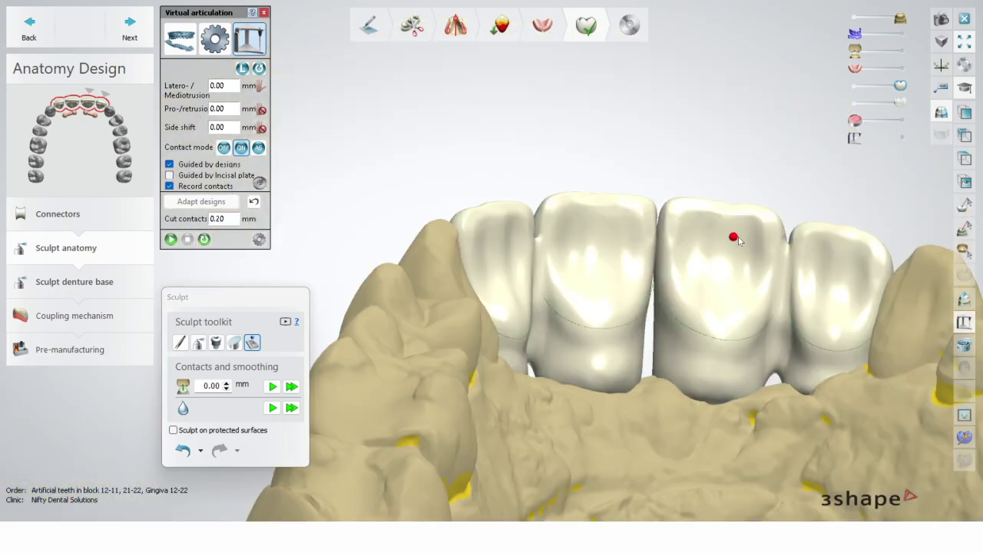
{"action": "scroll", "coordinate": [738, 240], "scroll_direction": "down", "scroll_amount": 5}
{"action": "right_click_drag", "start_coordinate": [737, 240], "coordinate": [623, 295]}
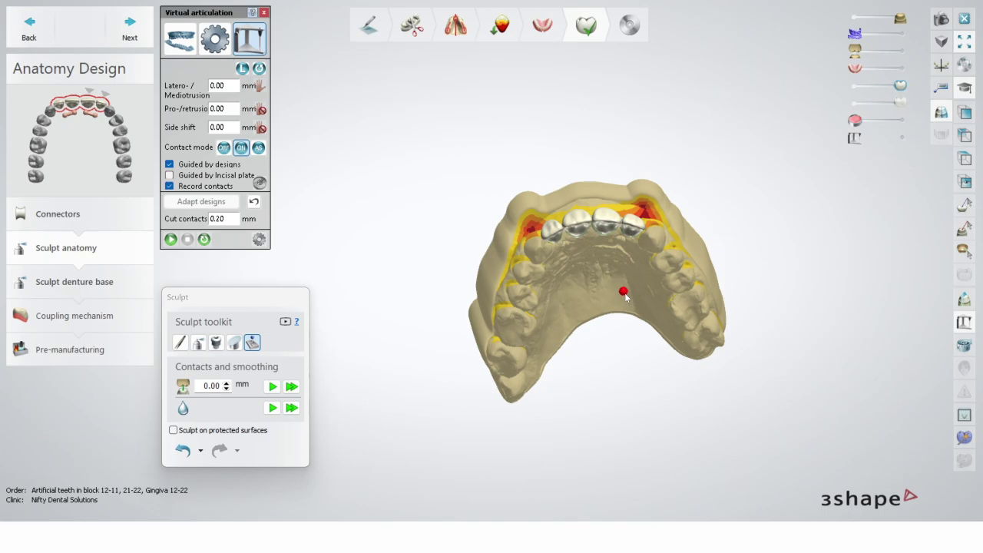
{"action": "scroll", "coordinate": [631, 312], "scroll_direction": "up", "scroll_amount": 5}
{"action": "right_click_drag", "start_coordinate": [624, 293], "coordinate": [592, 322]}
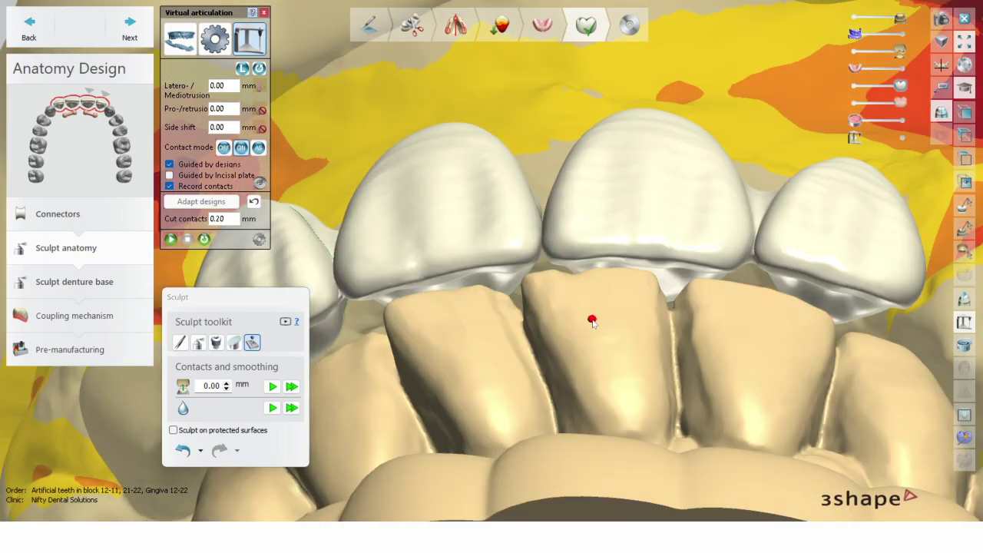
{"action": "scroll", "coordinate": [327, 212], "scroll_direction": "down", "scroll_amount": 10}
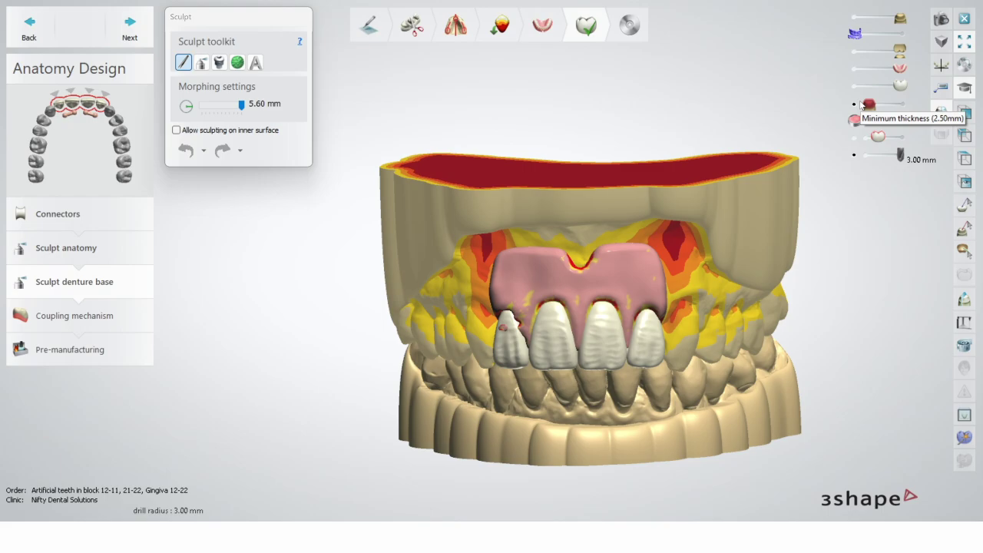
In Sculpt denture base, inspect the minimum thickness and the areas affected by a 3.00 mm drill radius, and reduce the radius to 0.01 mm
{"action": "left_click_drag", "start_coordinate": [862, 104], "coordinate": [905, 108]}
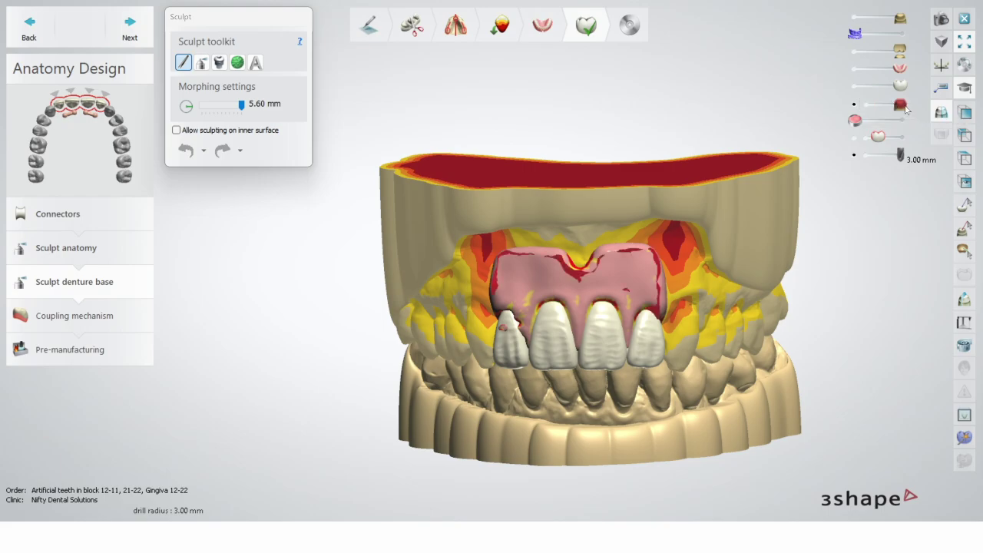
{"action": "scroll", "coordinate": [595, 273], "scroll_direction": "up", "scroll_amount": 3}
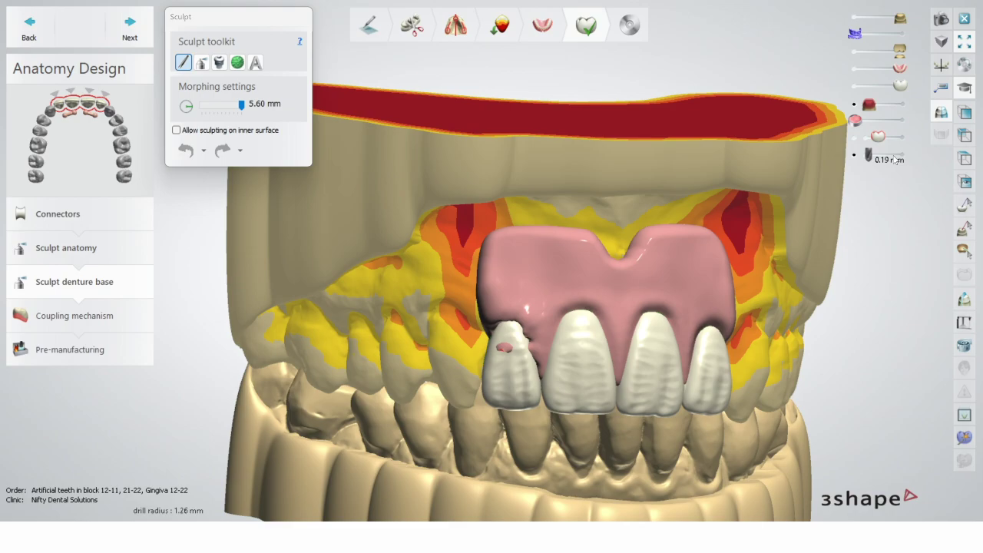
{"action": "left_click_drag", "start_coordinate": [894, 159], "coordinate": [902, 157]}
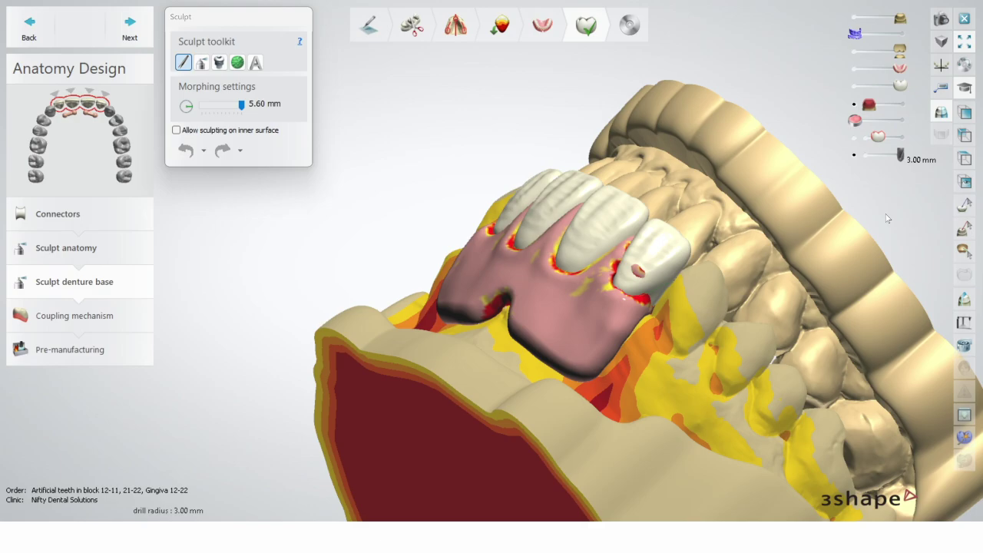
{"action": "right_click_drag", "start_coordinate": [886, 218], "coordinate": [945, 266]}
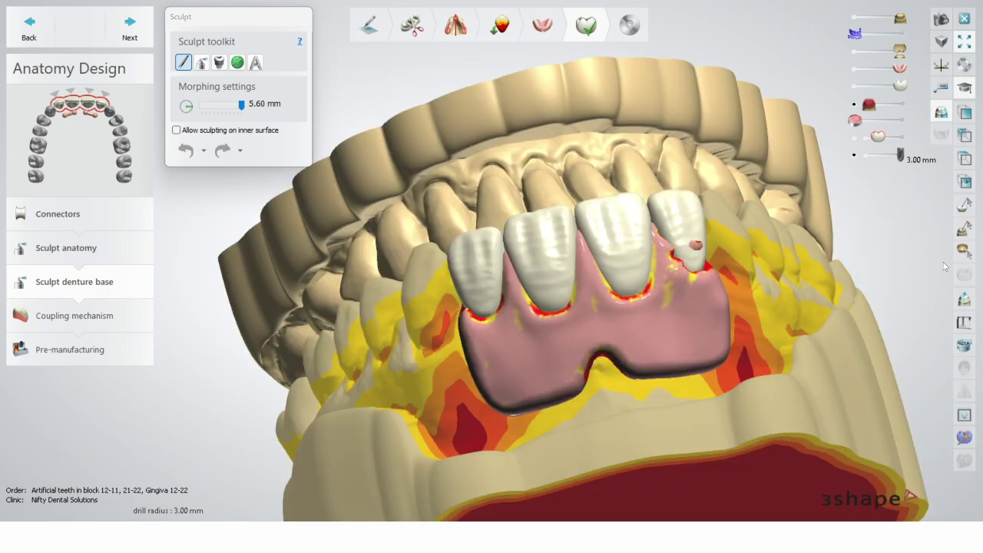
{"action": "right_click_drag", "start_coordinate": [945, 266], "coordinate": [917, 223]}
{"action": "left_click_drag", "start_coordinate": [900, 156], "coordinate": [866, 158]}
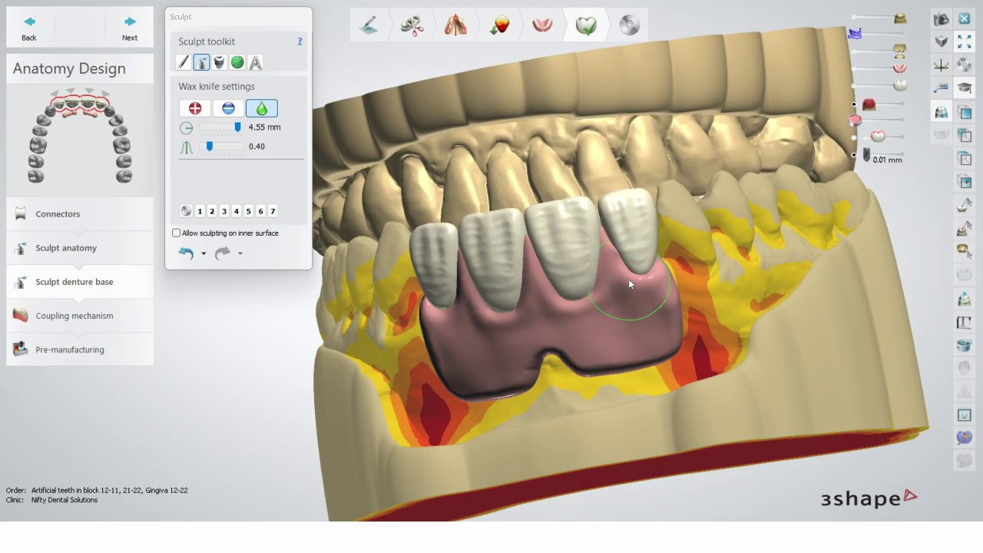
Smooth the palatal side of the denture base along the posterior teeth with the wax knife at 4.10 mm radius and strength 1.00
{"action": "scroll", "coordinate": [628, 280], "scroll_direction": "up", "scroll_amount": 2, "text": "ctrl"}
{"action": "scroll", "coordinate": [629, 268], "scroll_direction": "up", "scroll_amount": 3}
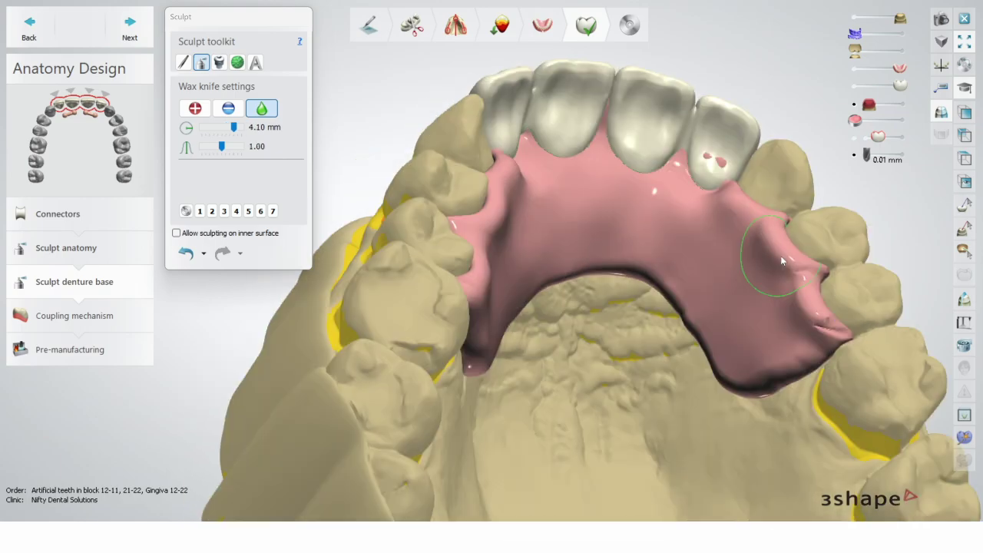
{"action": "left_click_drag", "start_coordinate": [781, 259], "coordinate": [718, 358]}
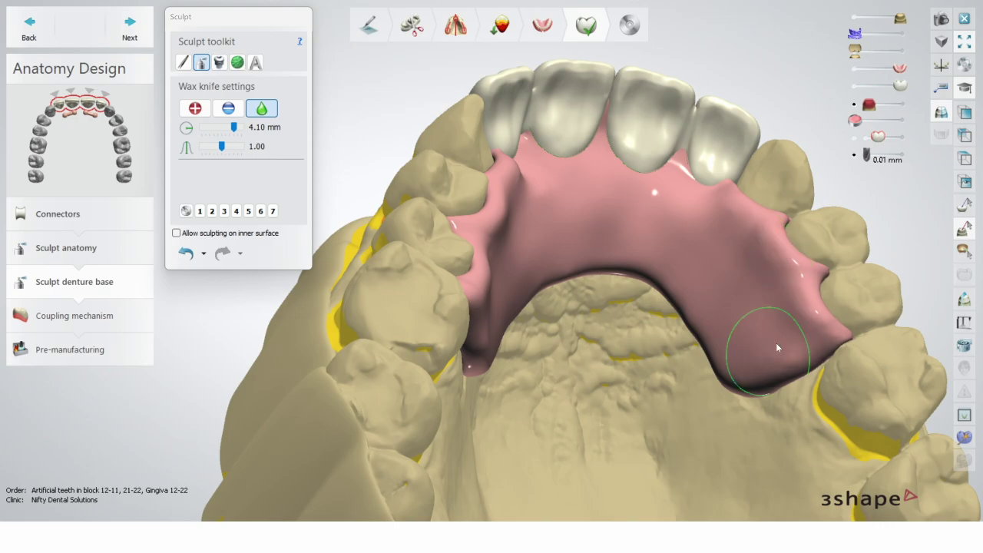
Build up the palatal gingiva between teeth 12 and 11 with the wax knife in adding mode, at 3.65 mm radius and 60 µm level
{"action": "right_click_drag", "start_coordinate": [776, 344], "coordinate": [574, 265]}
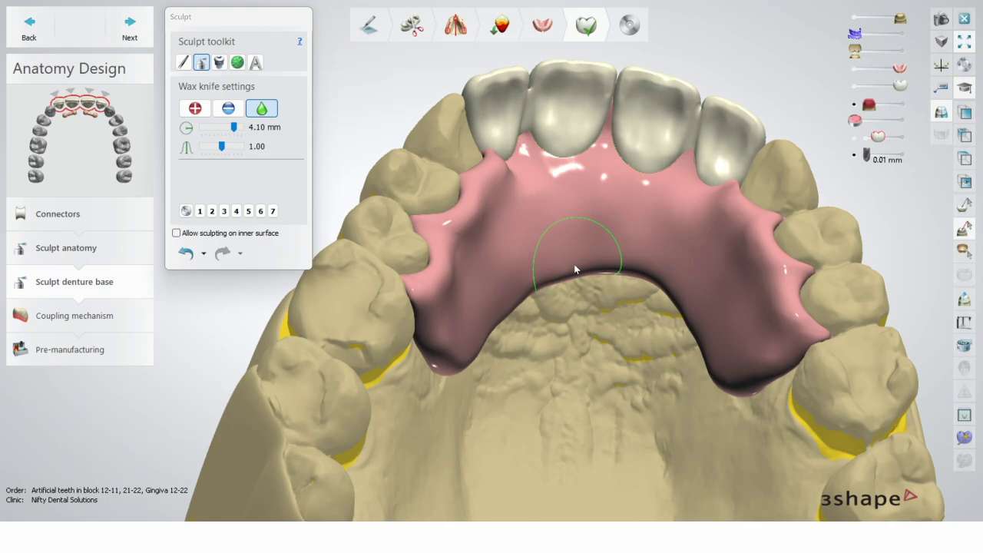
{"action": "scroll", "coordinate": [573, 264], "scroll_direction": "up", "scroll_amount": 3}
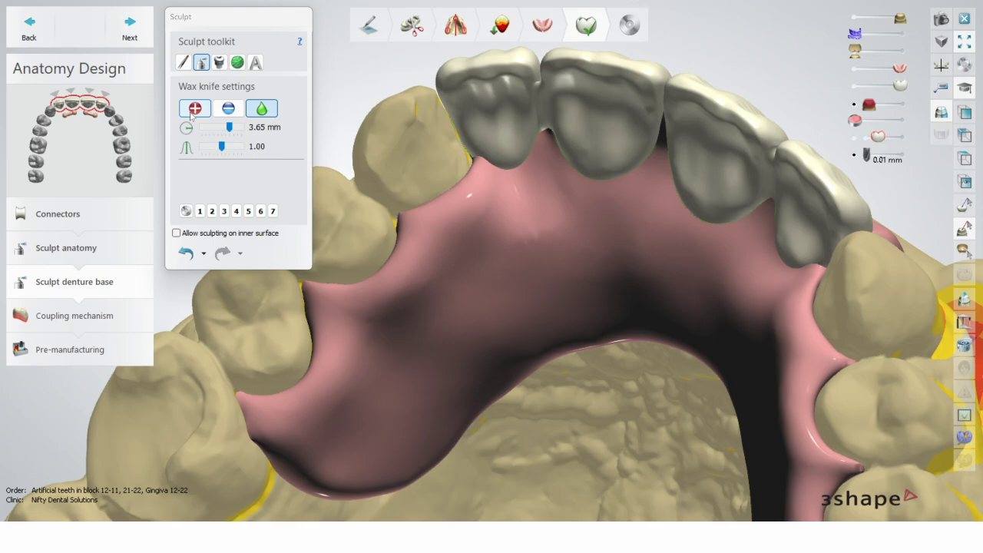
{"action": "left_click", "coordinate": [192, 113]}
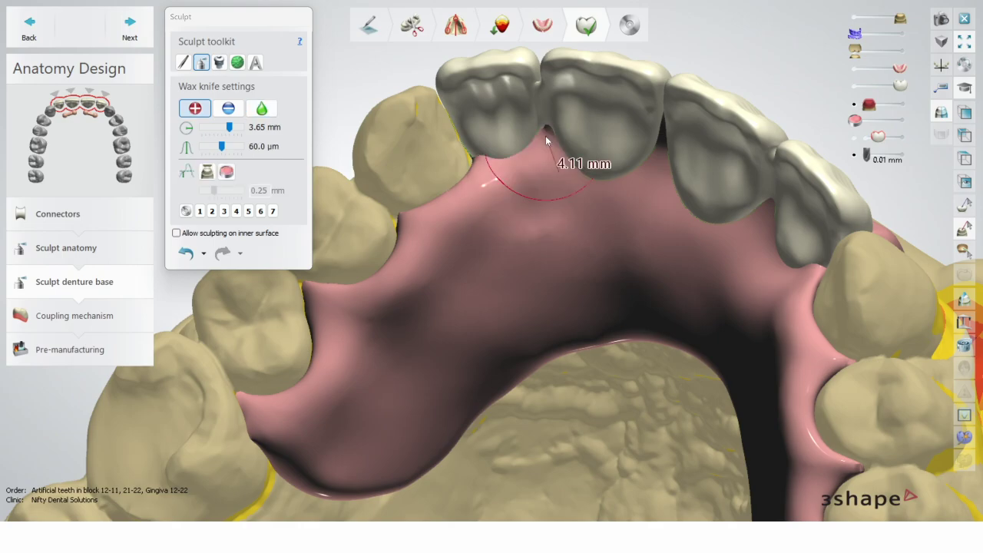
{"action": "mouse_move", "coordinate": [545, 136]}
{"action": "right_mouse_down"}
{"action": "mouse_move", "coordinate": [684, 137]}
{"action": "mouse_move", "coordinate": [596, 175]}
{"action": "right_mouse_up"}
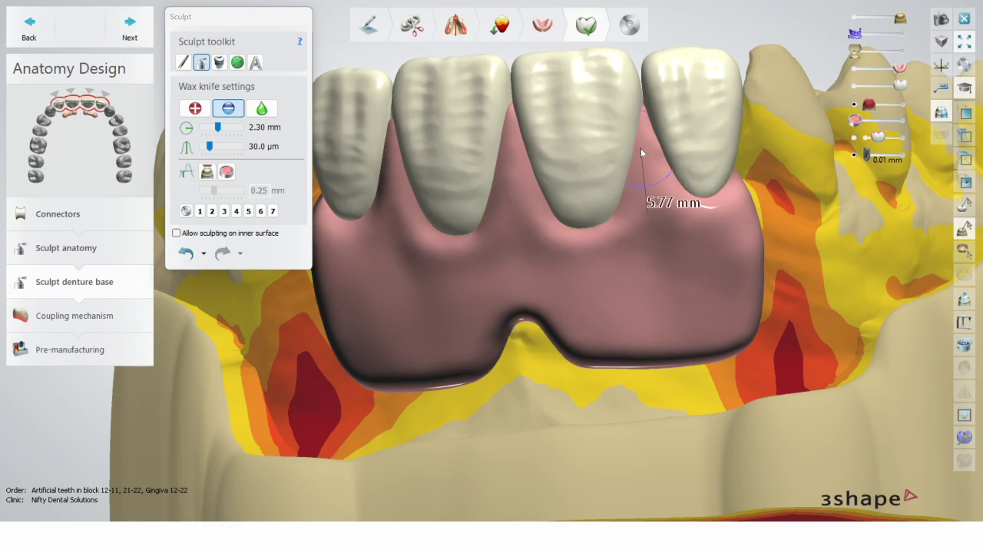
Carve back the labial papillae between the front teeth with the wax knife in removal mode, at 2.75 mm radius and 30 µm level
{"action": "scroll", "coordinate": [640, 148], "scroll_direction": "up", "scroll_amount": 1, "text": "shift"}
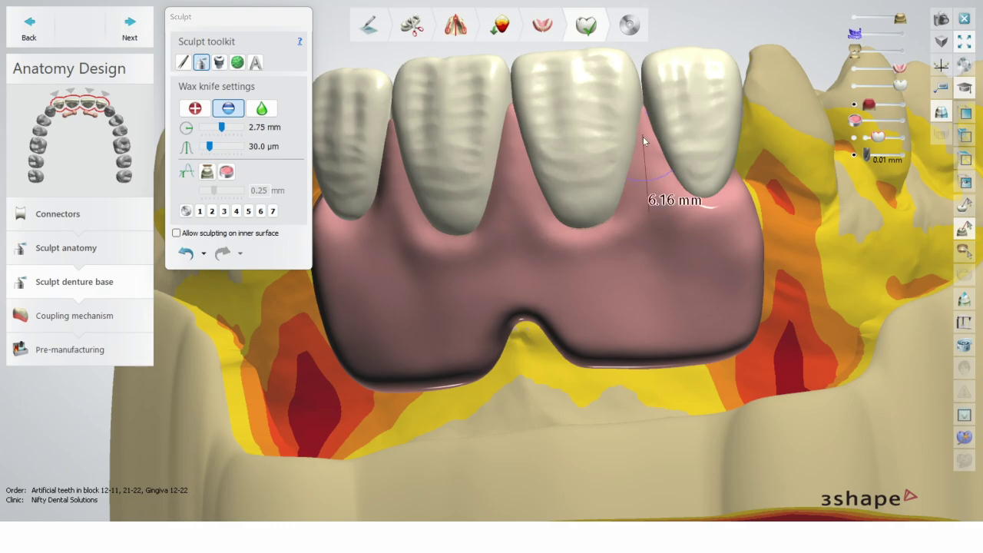
{"action": "mouse_move", "coordinate": [643, 137]}
{"action": "left_mouse_down"}
{"action": "mouse_move", "coordinate": [657, 156]}
{"action": "mouse_move", "coordinate": [647, 125]}
{"action": "left_mouse_up"}
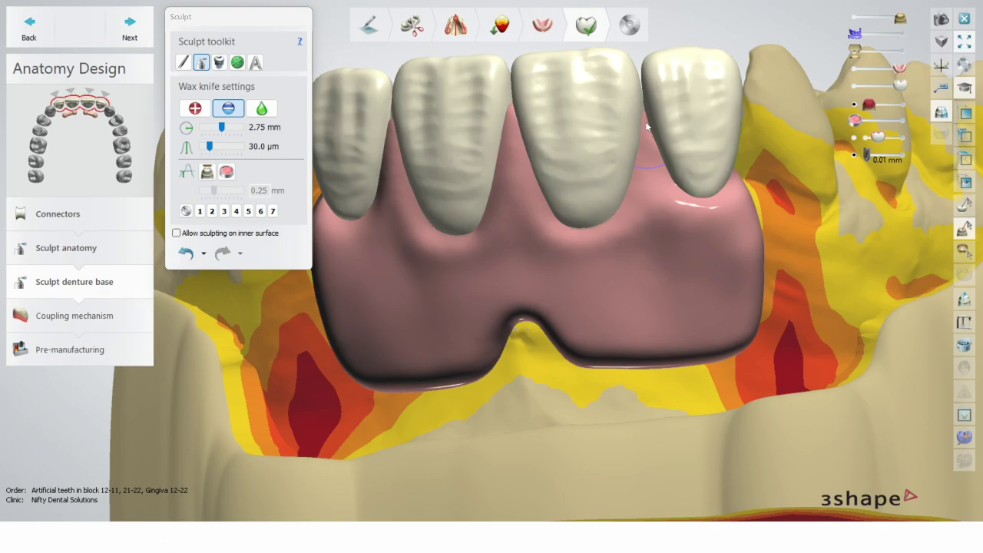
{"action": "right_click_drag", "start_coordinate": [645, 123], "coordinate": [694, 121]}
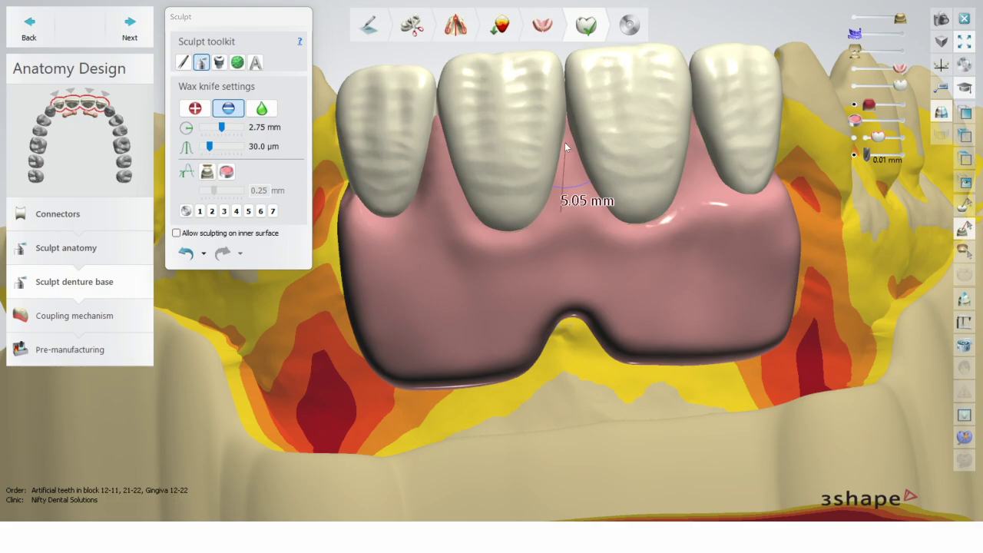
{"action": "right_click_drag", "start_coordinate": [565, 142], "coordinate": [503, 142]}
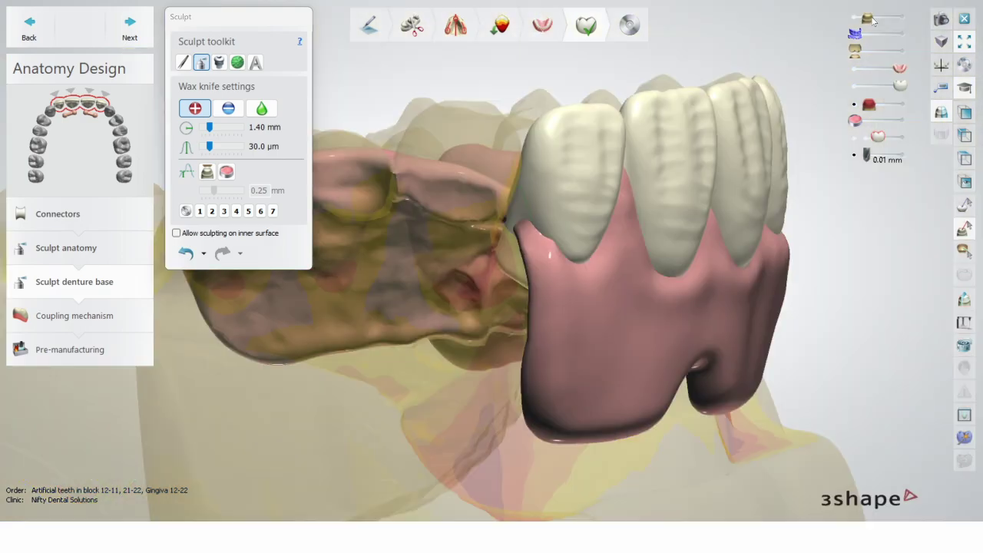
In Sculpt anatomy, trim tooth 22's outer side near the gingiva with the wax knife in removal mode, 1.04 mm radius, 10 µm, protected surfaces included
{"action": "left_click_drag", "start_coordinate": [872, 20], "coordinate": [891, 26]}
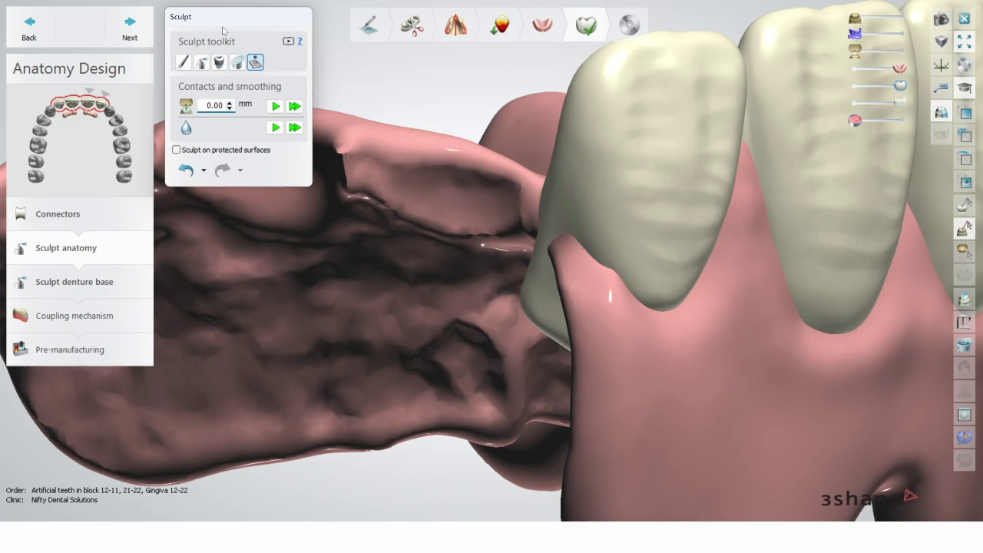
{"action": "left_click", "coordinate": [201, 62]}
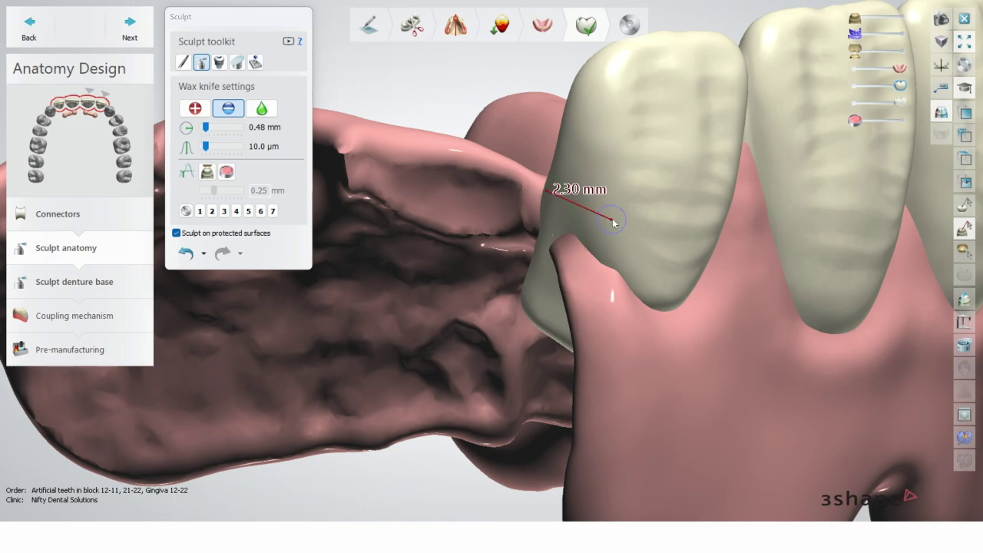
{"action": "scroll", "coordinate": [613, 222], "scroll_direction": "up", "scroll_amount": 2}
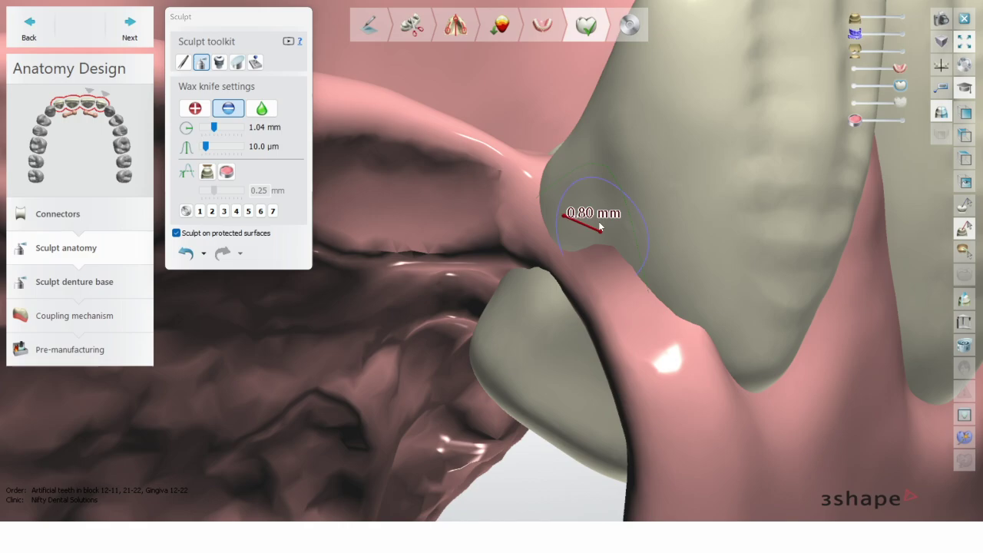
{"action": "left_click_drag", "start_coordinate": [599, 221], "coordinate": [557, 191]}
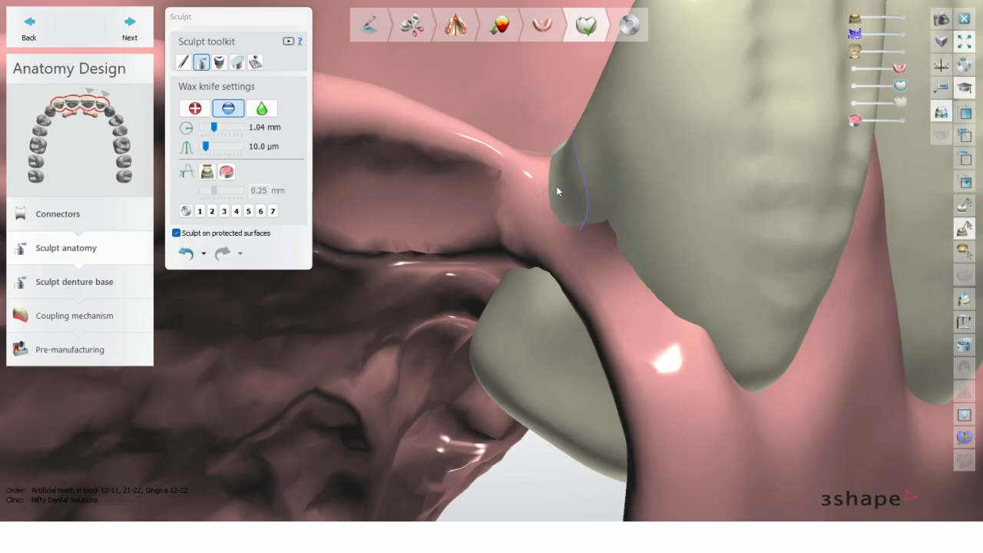
Trim the outer side of tooth 12 near the gingiva with the wax knife in removal mode, at 1.04 mm radius and 10 µm level
{"action": "right_click_drag", "start_coordinate": [557, 187], "coordinate": [525, 185]}
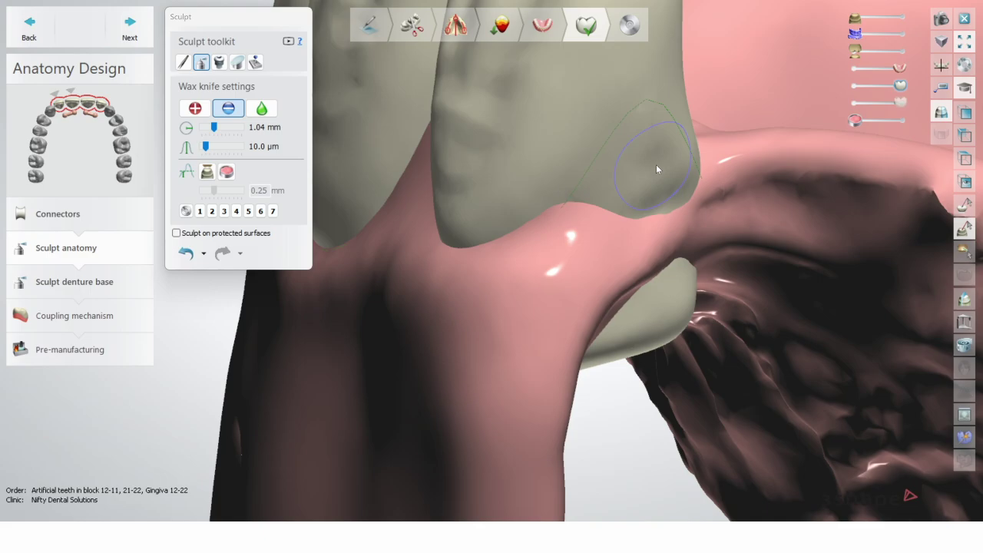
{"action": "left_click_drag", "start_coordinate": [657, 167], "coordinate": [642, 167]}
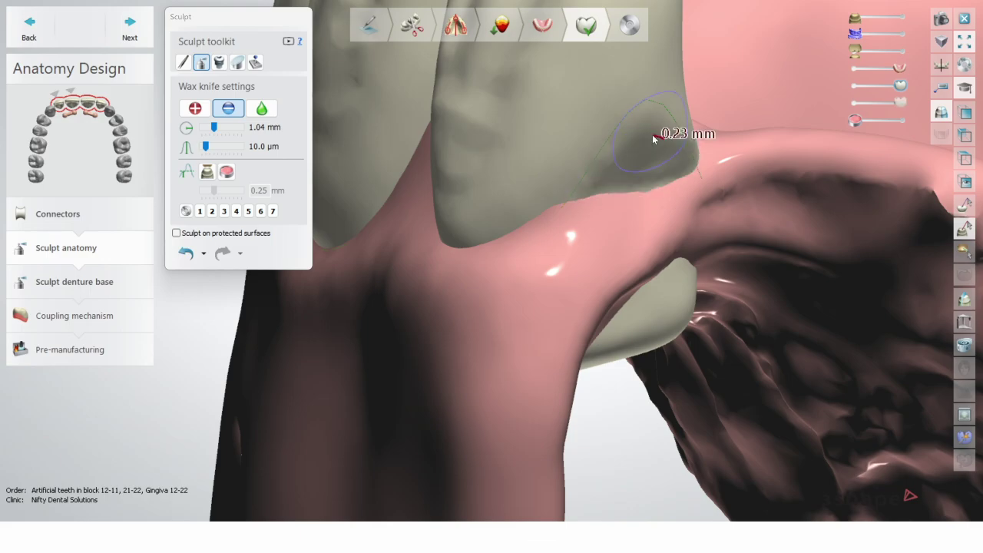
{"action": "right_click_drag", "start_coordinate": [652, 135], "coordinate": [656, 210]}
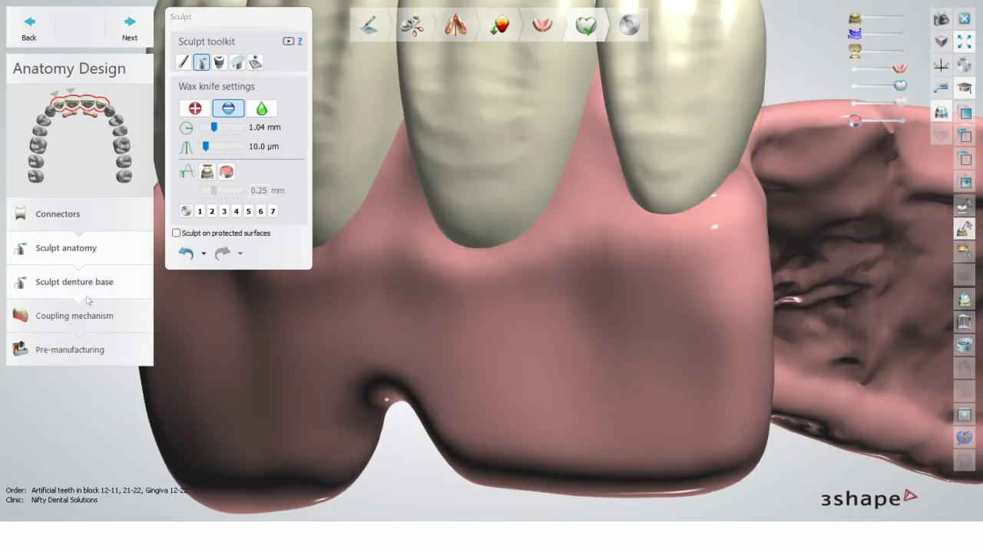
In Sculpt denture base, smooth the gingiva beside the lateral incisors with the wax knife at 1.40 mm radius and strength 0.40
{"action": "left_click", "coordinate": [87, 296]}
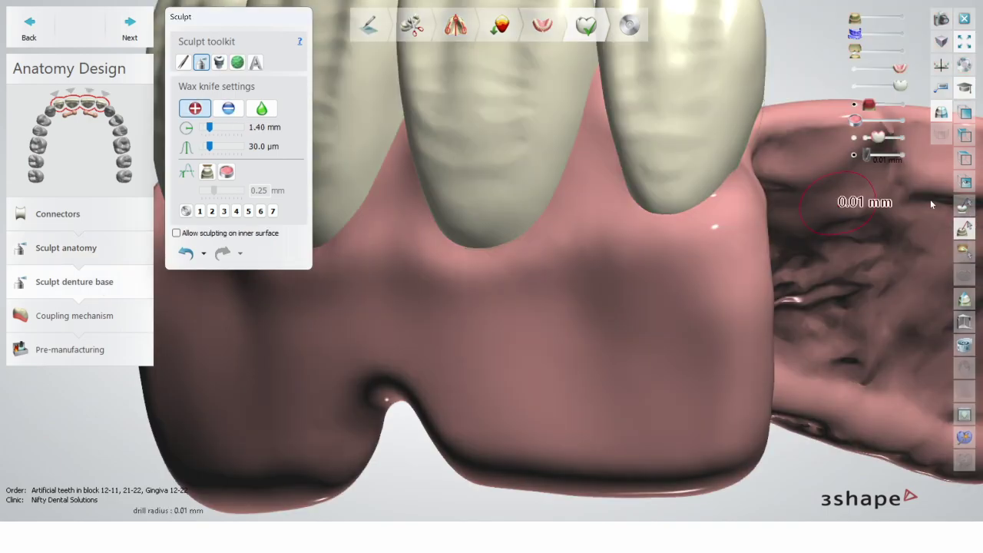
{"action": "right_click_drag", "start_coordinate": [930, 200], "coordinate": [627, 162]}
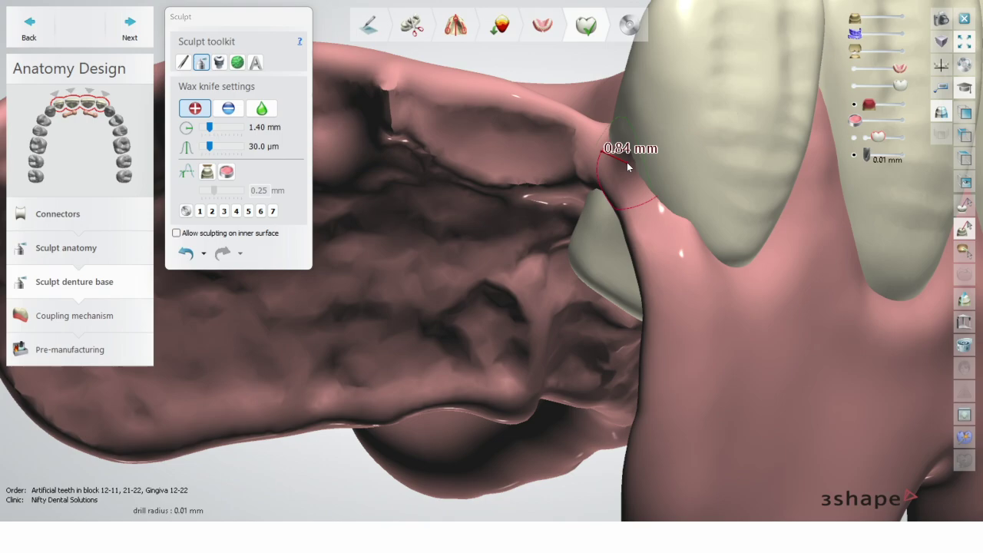
{"action": "right_click_drag", "start_coordinate": [626, 162], "coordinate": [736, 256]}
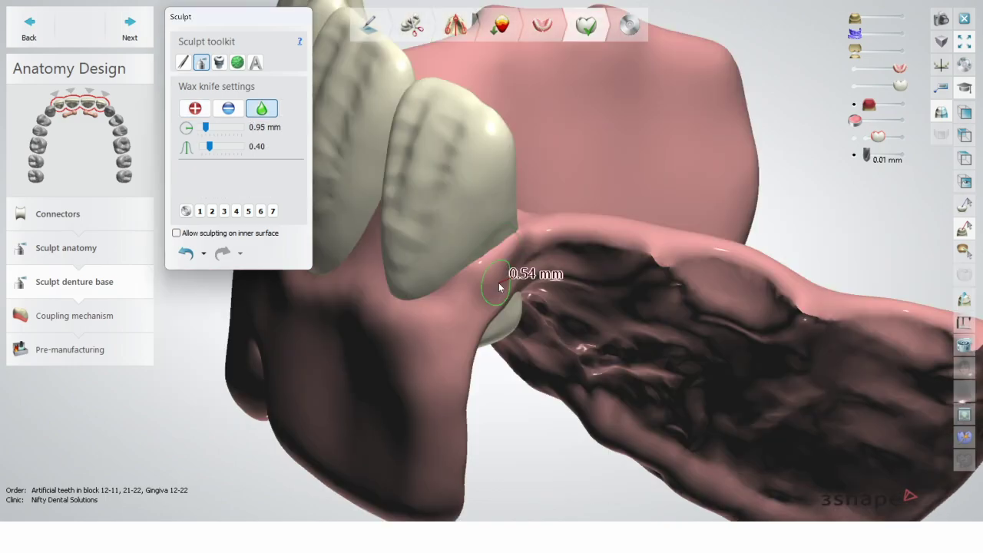
{"action": "scroll", "coordinate": [499, 284], "scroll_direction": "up", "scroll_amount": 5, "text": "ctrl"}
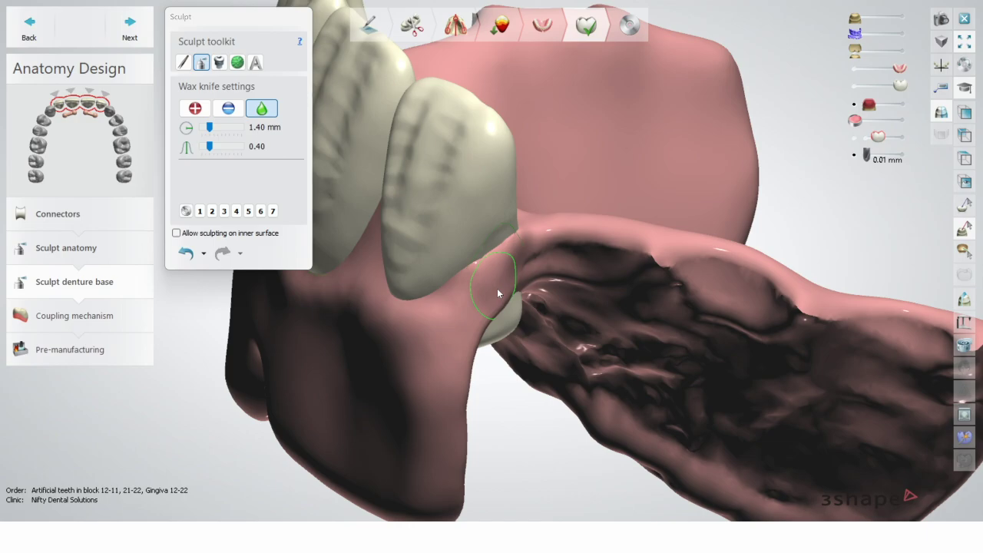
{"action": "right_click_drag", "start_coordinate": [498, 293], "coordinate": [567, 298]}
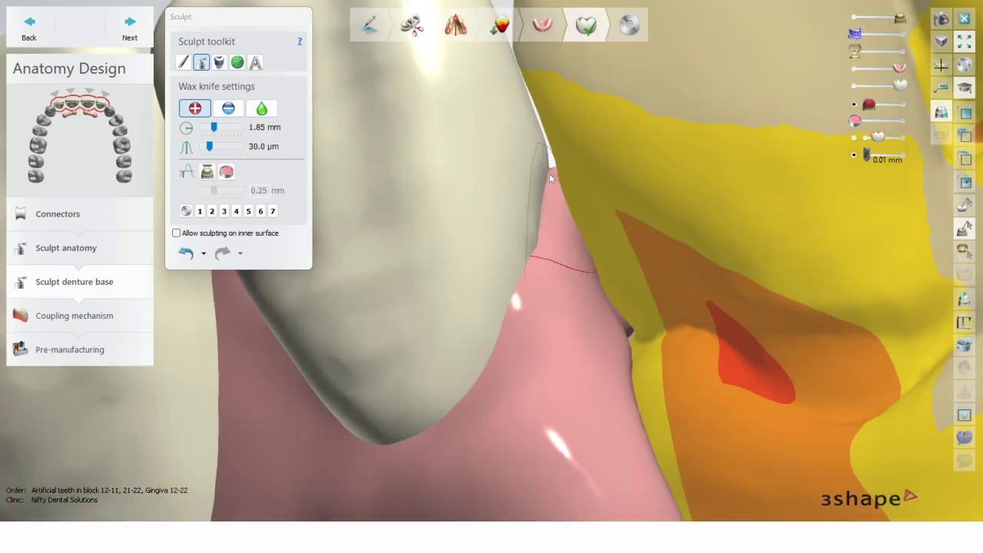
Make the jaw scan semi-transparent and shape the papilla on tooth 12's outer side, adding wax at 1.40 mm radius and 10 µm level
{"action": "left_click_drag", "start_coordinate": [549, 173], "coordinate": [543, 217]}
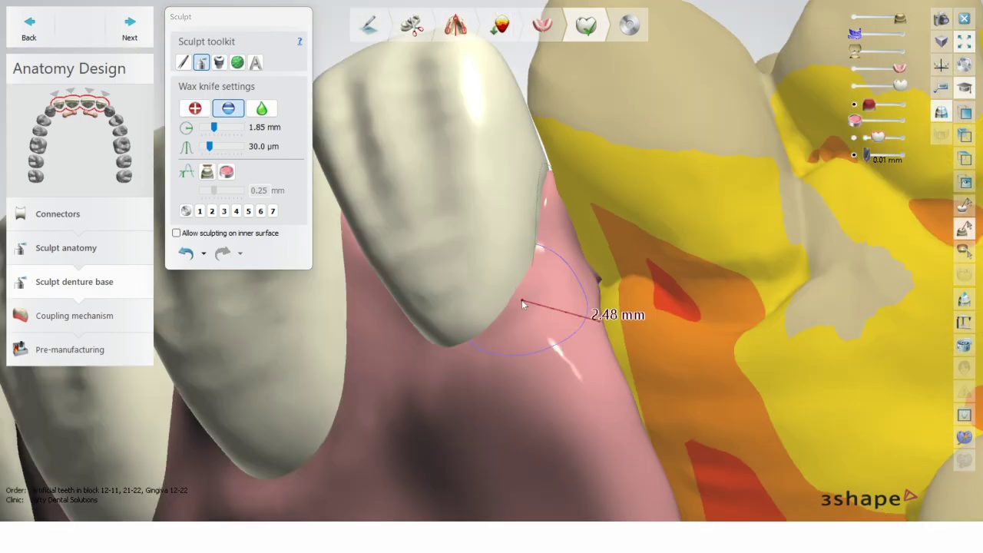
{"action": "left_click_drag", "start_coordinate": [900, 19], "coordinate": [879, 18]}
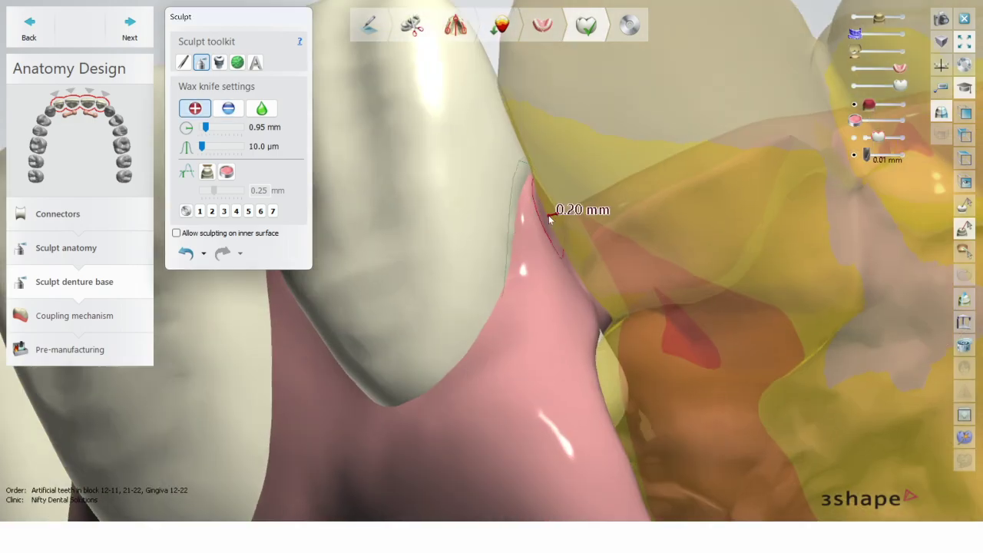
{"action": "scroll", "coordinate": [554, 230], "scroll_direction": "up", "scroll_amount": 4, "text": "shift"}
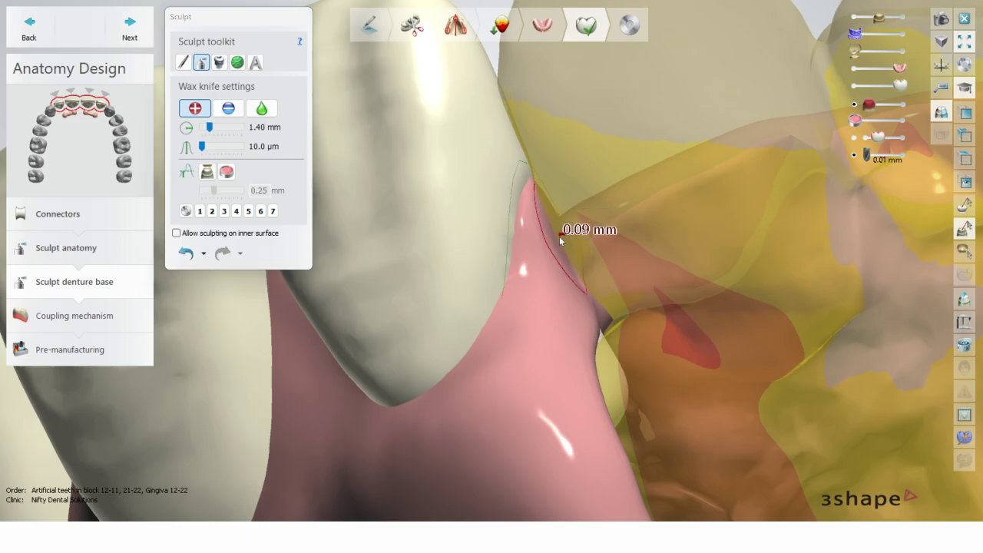
In Sculpt anatomy, reshape the outer edge of tooth 12 against the canine using Morphing with a 1.68 mm radius
{"action": "right_click_drag", "start_coordinate": [559, 236], "coordinate": [594, 251]}
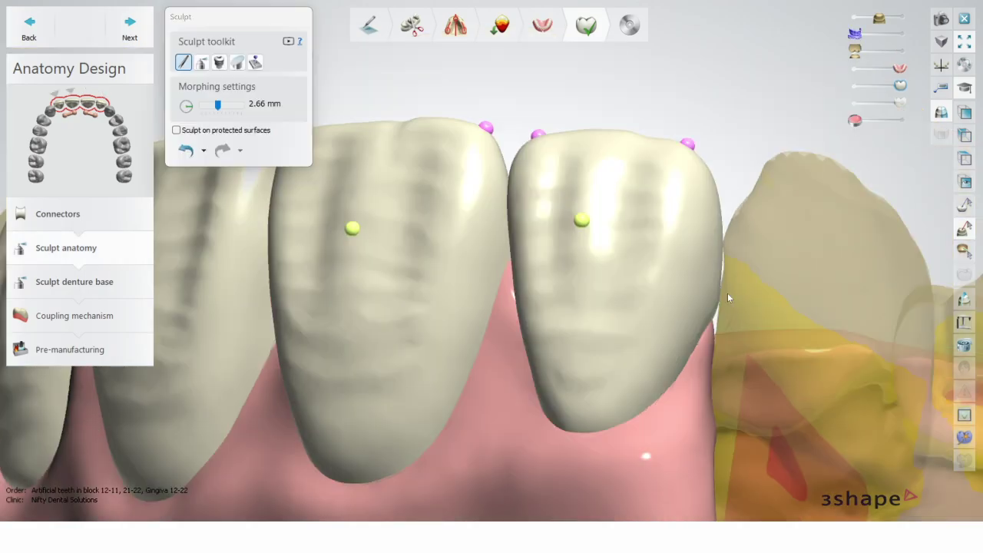
{"action": "right_click_drag", "start_coordinate": [727, 293], "coordinate": [725, 322]}
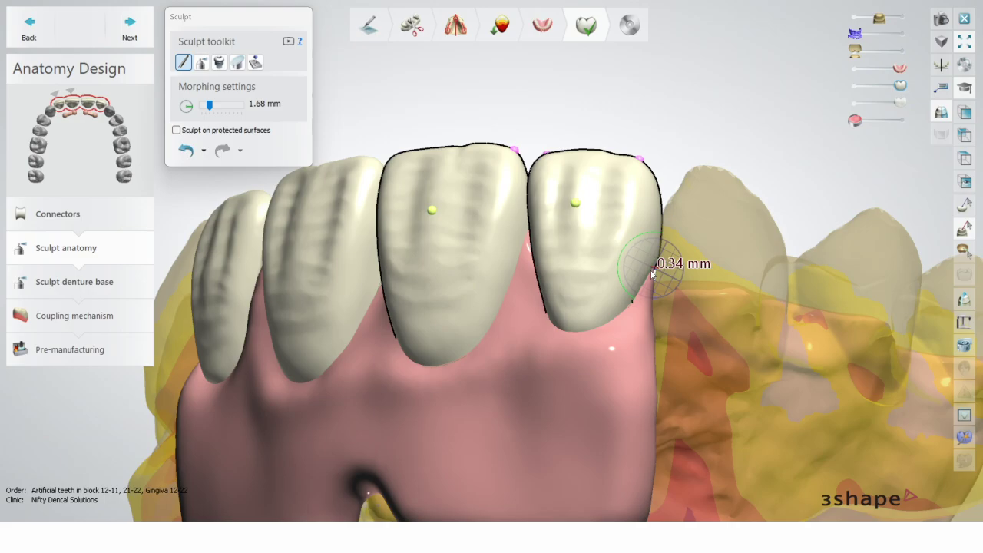
In Sculpt denture base, build up the gingiva between tooth 22 and the canine with the wax knife in adding mode at 10 µm level
{"action": "left_click", "coordinate": [201, 62]}
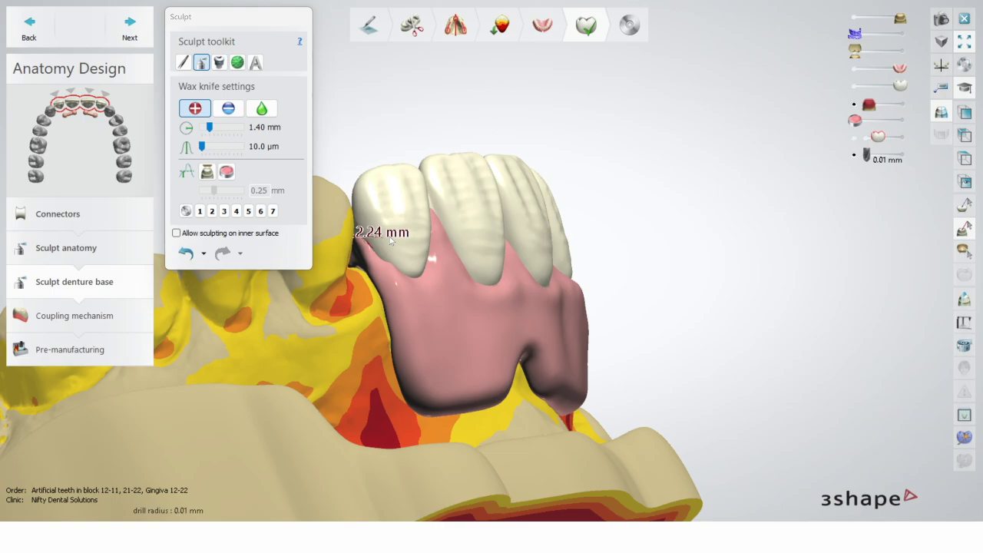
{"action": "scroll", "coordinate": [360, 229], "scroll_direction": "up", "scroll_amount": 3}
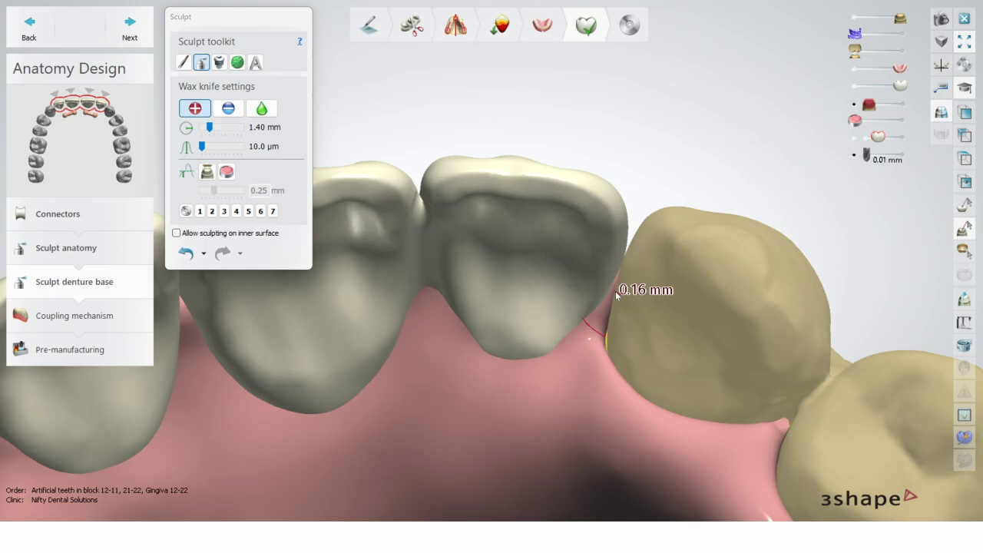
{"action": "left_click_drag", "start_coordinate": [615, 294], "coordinate": [443, 325]}
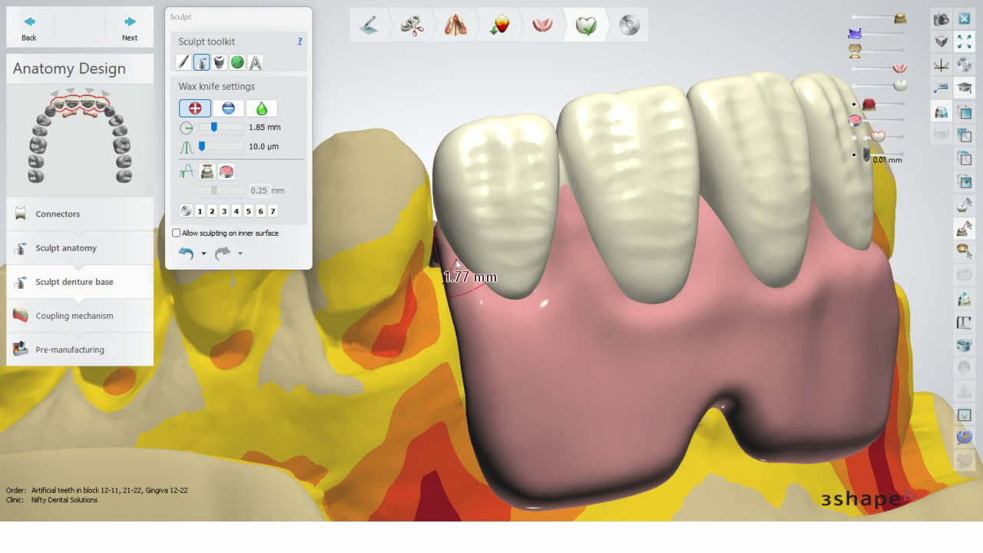
Contour the labial gingiva around the front teeth with the wax knife in adding and removal modes, at 1.40 mm radius and 20 µm level
{"action": "left_click", "coordinate": [228, 108]}
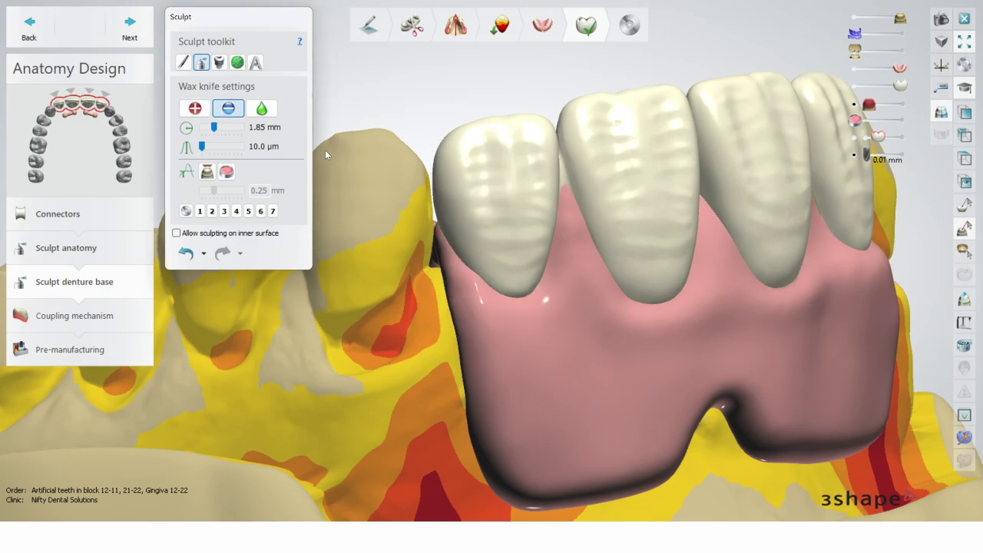
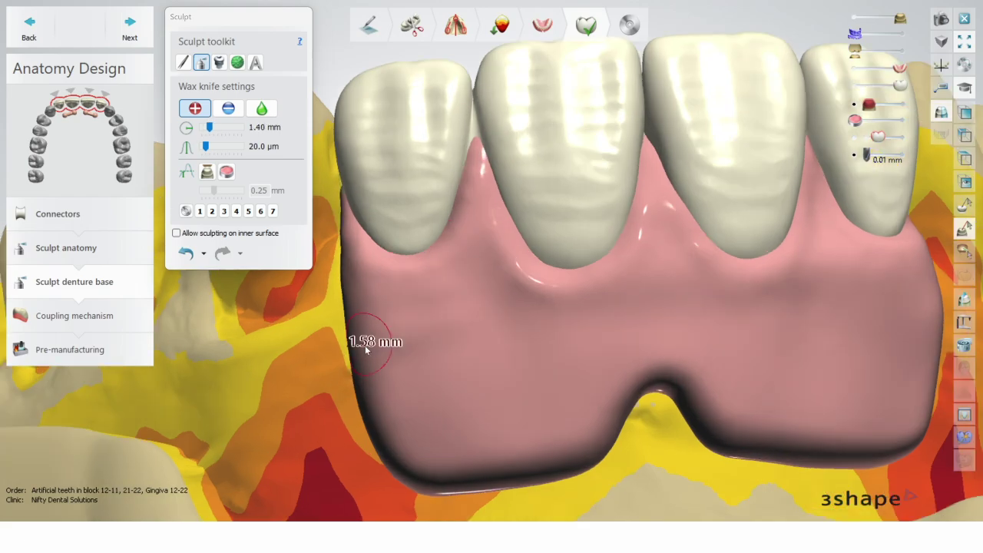
{"action": "left_click_drag", "start_coordinate": [366, 349], "coordinate": [561, 342]}
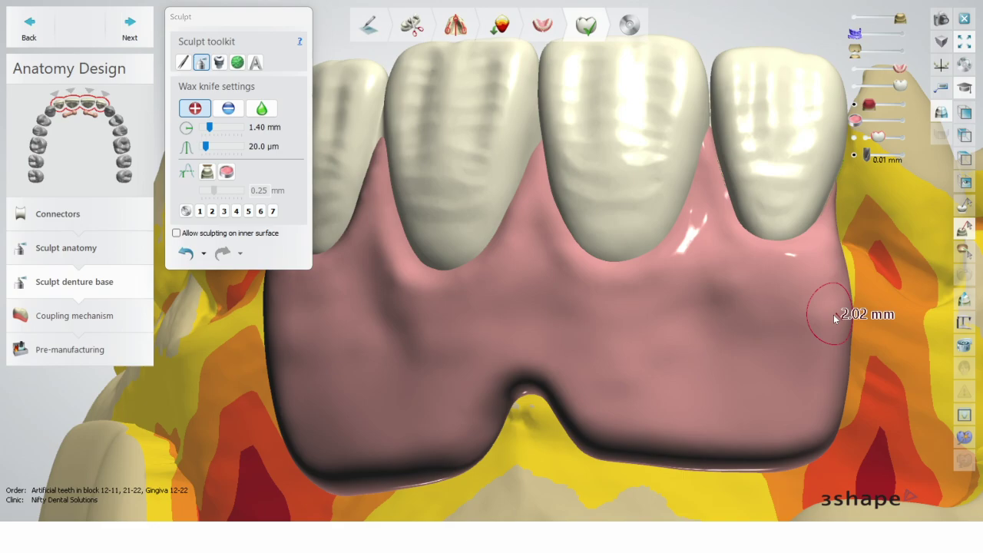
{"action": "mouse_move", "coordinate": [835, 318]}
{"action": "right_mouse_down"}
{"action": "mouse_move", "coordinate": [753, 325]}
{"action": "mouse_move", "coordinate": [719, 286]}
{"action": "right_mouse_up"}
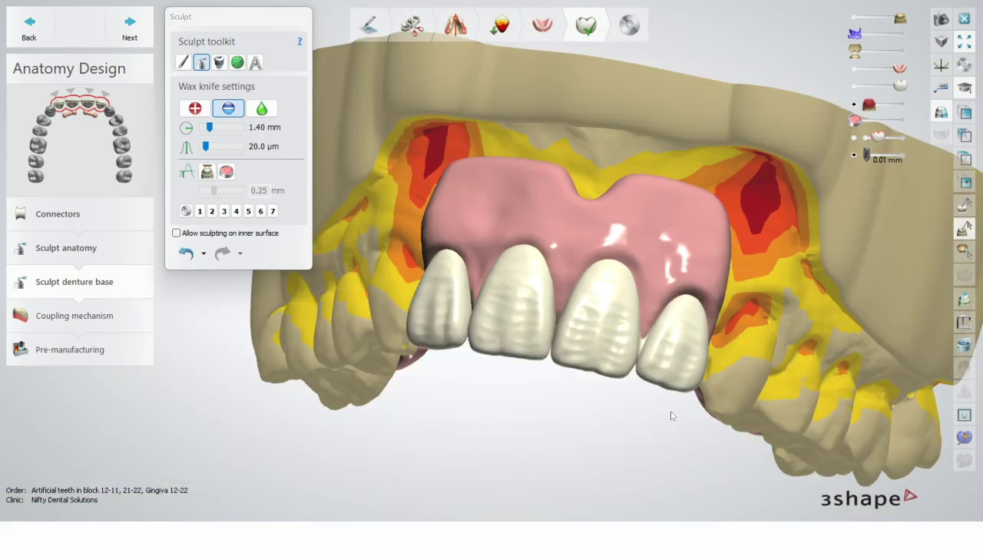
Refine the palatal gingiva behind the front teeth with the wax knife in adding and removal modes at 20 µm level
{"action": "right_click_drag", "start_coordinate": [671, 416], "coordinate": [640, 300]}
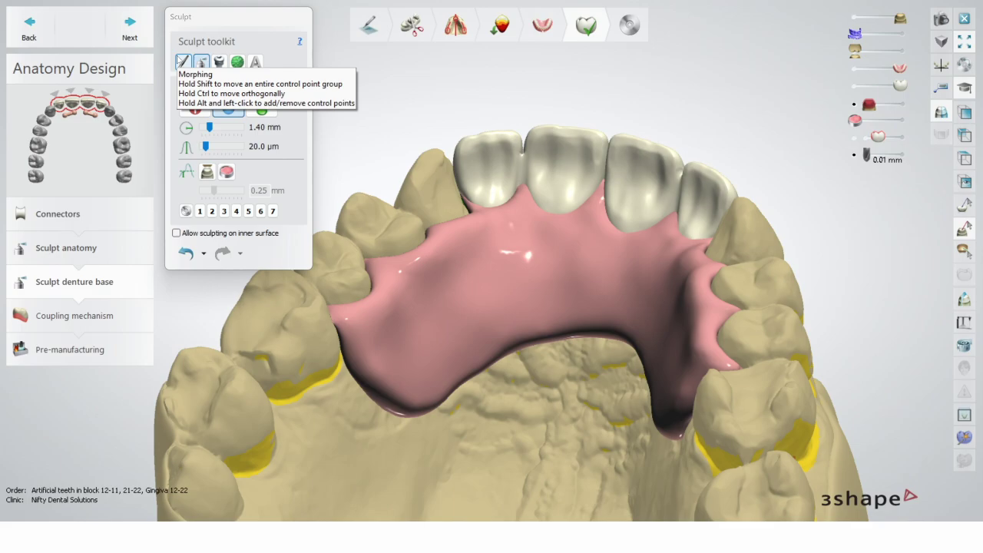
{"action": "left_click", "coordinate": [201, 62]}
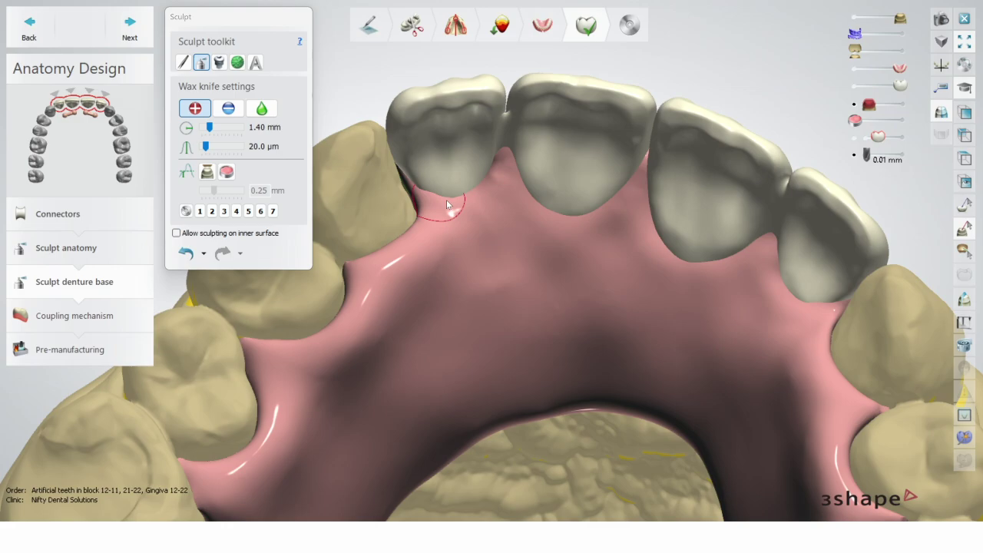
{"action": "left_click", "coordinate": [228, 108]}
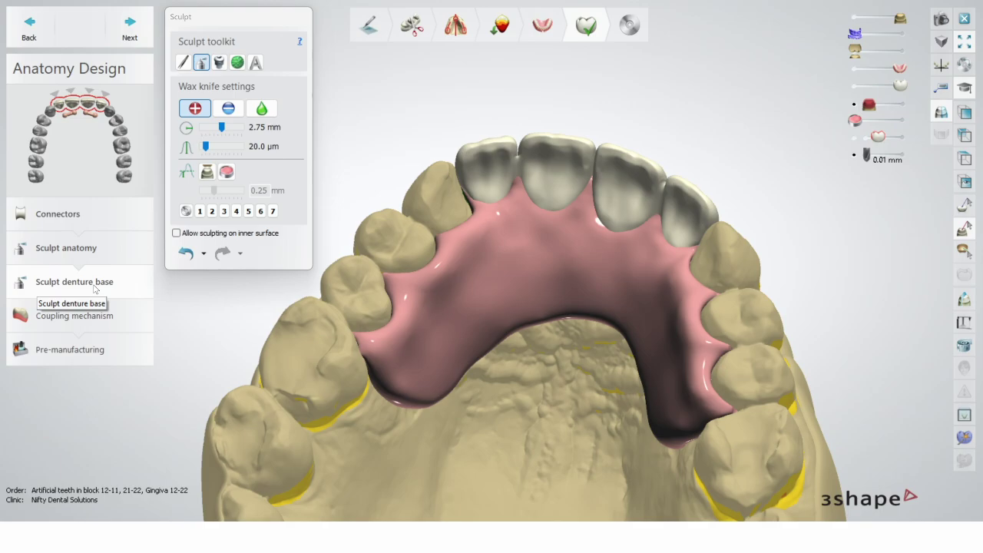
Place a T-BAR attachment with View direction orientation on the palatal side of the denture base, behind the central incisors
{"action": "left_click", "coordinate": [219, 62]}
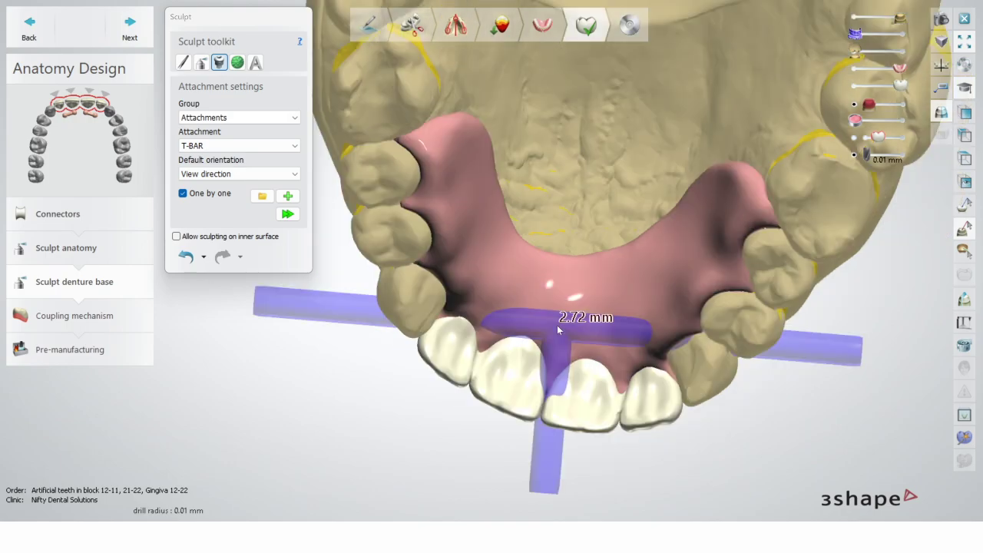
{"action": "left_click", "coordinate": [558, 329]}
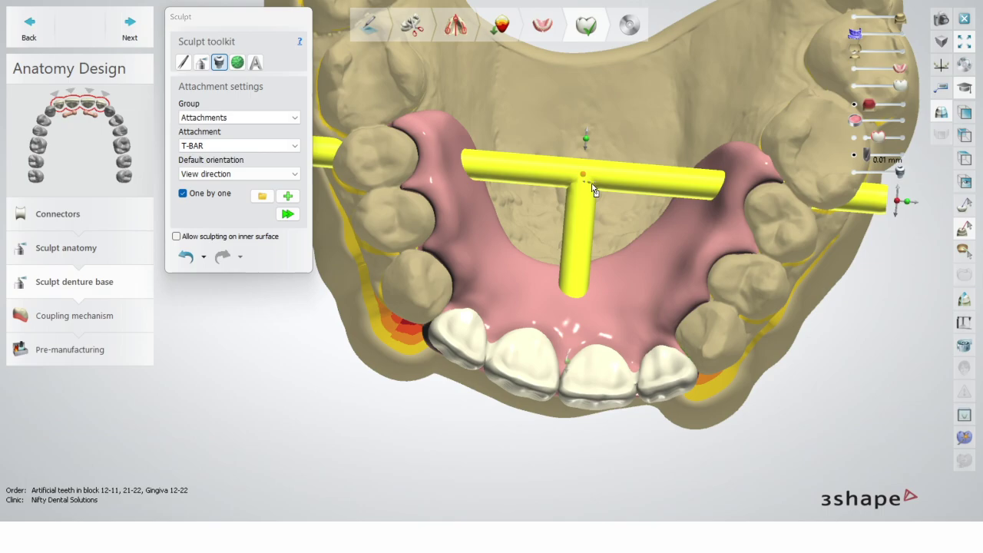
{"action": "left_click", "coordinate": [594, 190]}
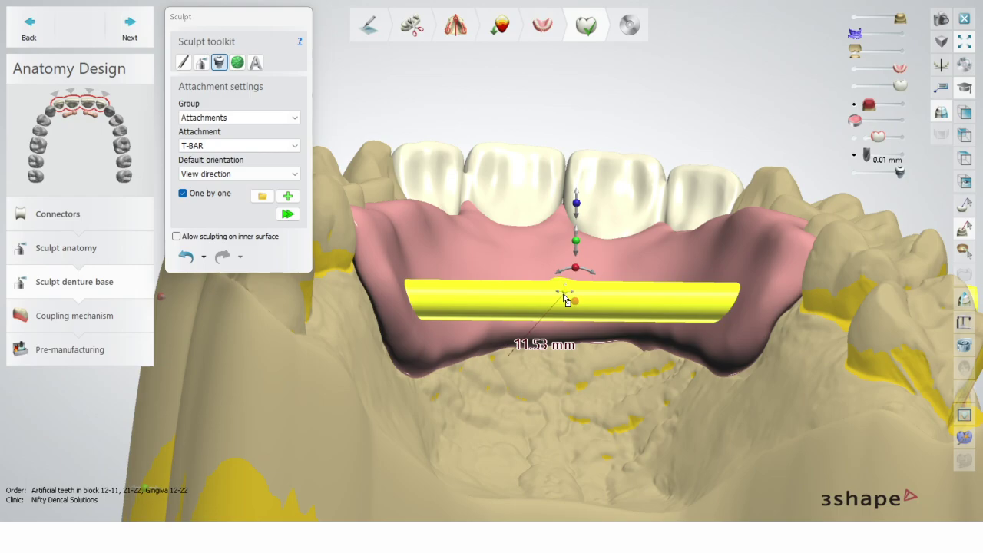
Reposition the T-BAR attachment across the palatal opening, with its stem against the base behind the central incisors
{"action": "left_click_drag", "start_coordinate": [565, 300], "coordinate": [572, 251]}
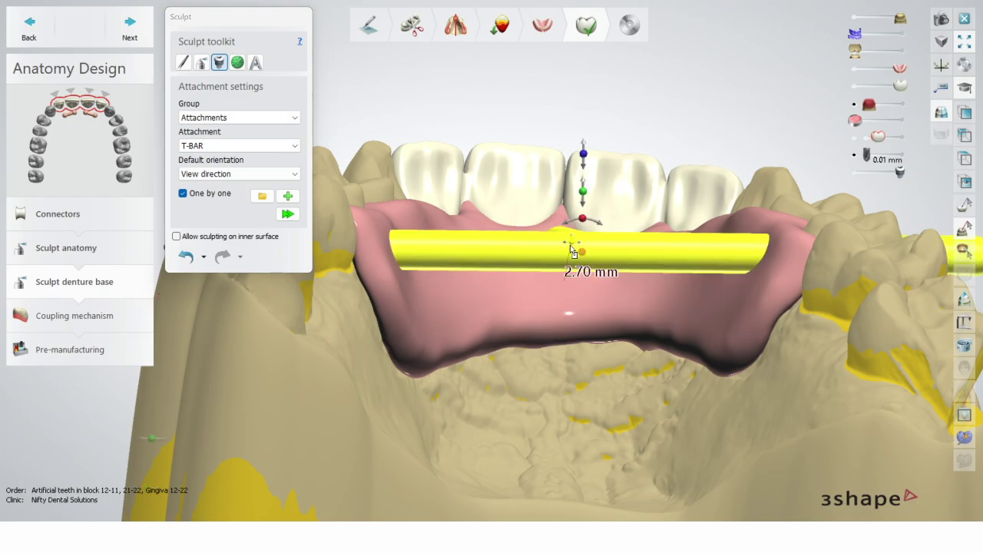
{"action": "scroll", "coordinate": [761, 207], "scroll_direction": "up", "scroll_amount": 3}
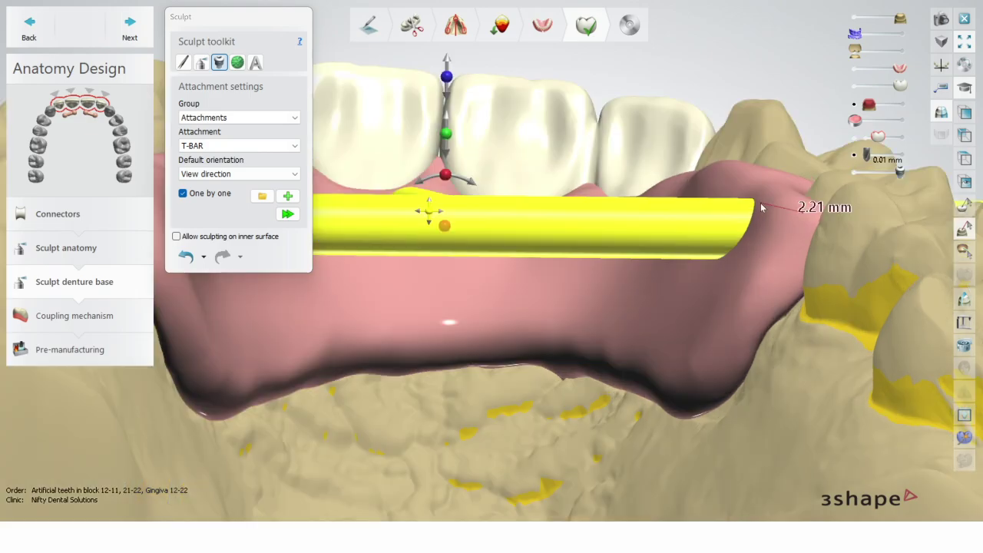
{"action": "scroll", "coordinate": [761, 207], "scroll_direction": "down", "scroll_amount": 3}
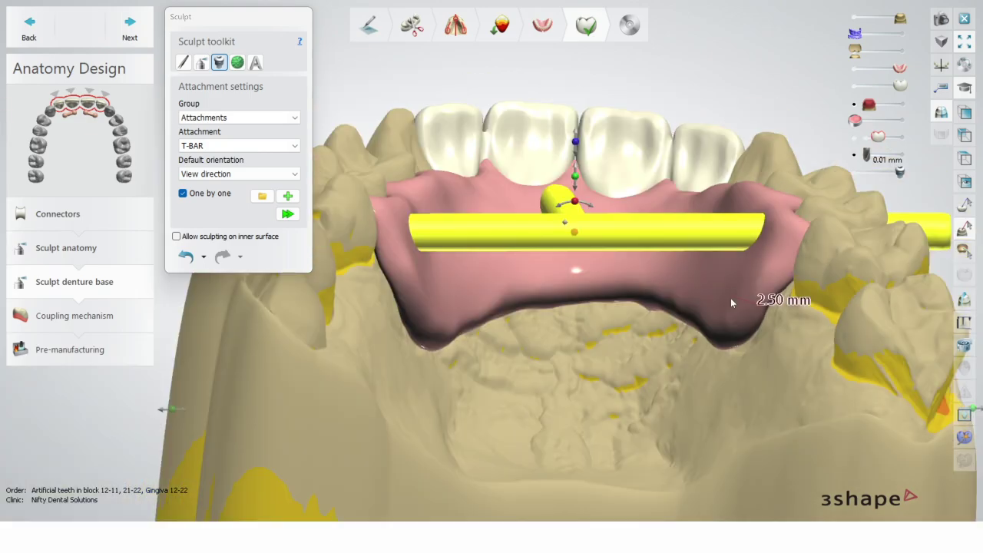
{"action": "right_click_drag", "start_coordinate": [730, 298], "coordinate": [710, 311]}
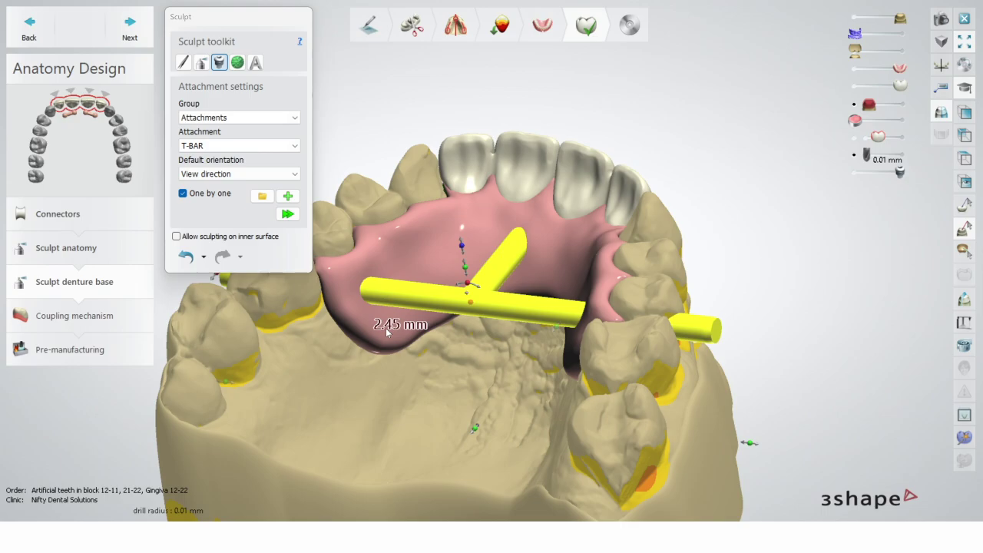
{"action": "scroll", "coordinate": [520, 374], "scroll_direction": "up", "scroll_amount": 1}
{"action": "right_click_drag", "start_coordinate": [526, 374], "coordinate": [521, 374]}
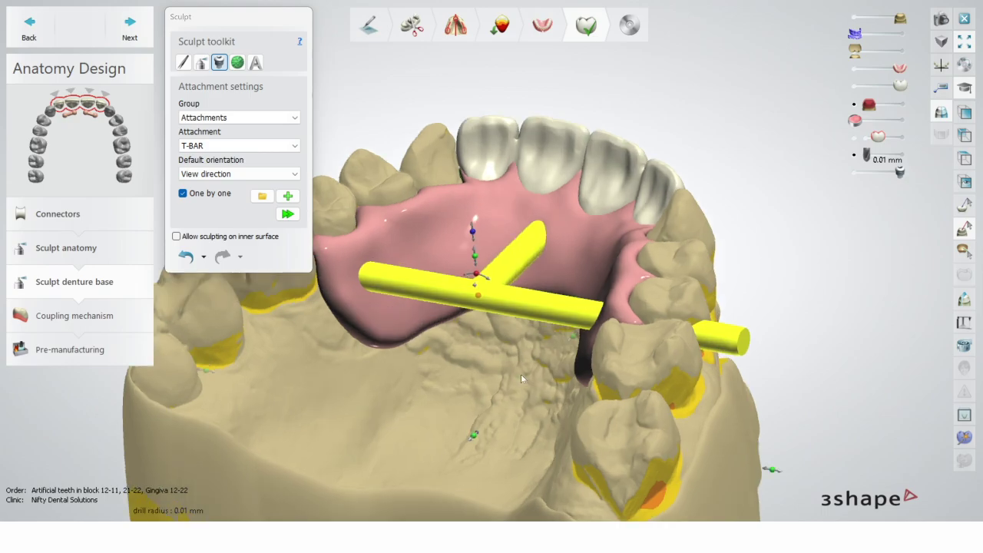
Adjust the T-bar so both crossbar ends meet the denture base flanges, and merge it into the denture base
{"action": "right_click_drag", "start_coordinate": [520, 374], "coordinate": [550, 439]}
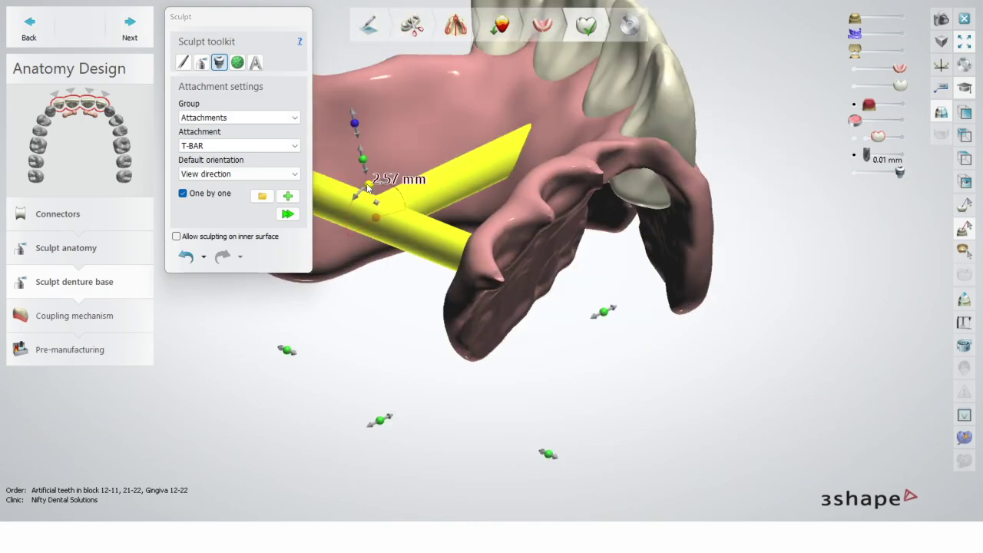
{"action": "right_click", "coordinate": [533, 131]}
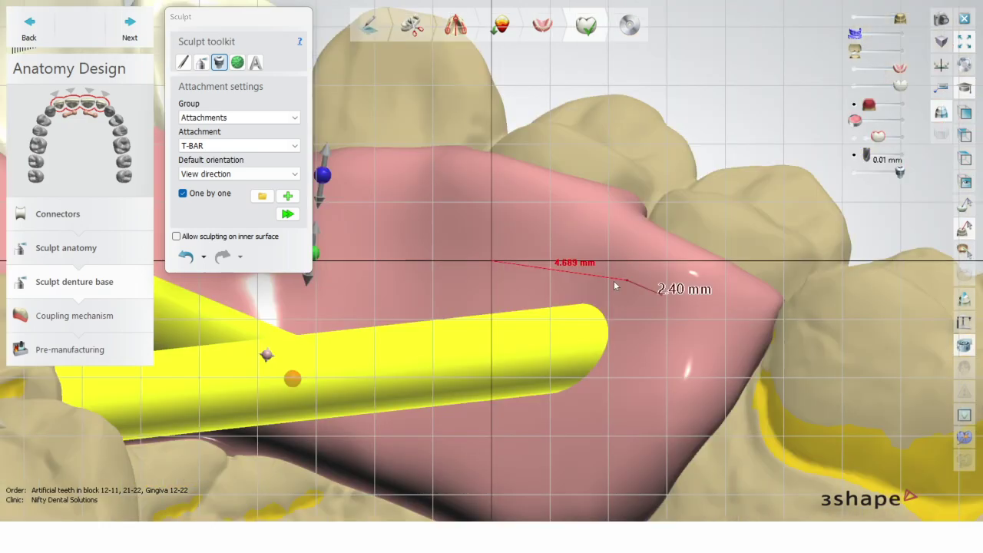
{"action": "middle_click_drag", "start_coordinate": [615, 281], "coordinate": [523, 236]}
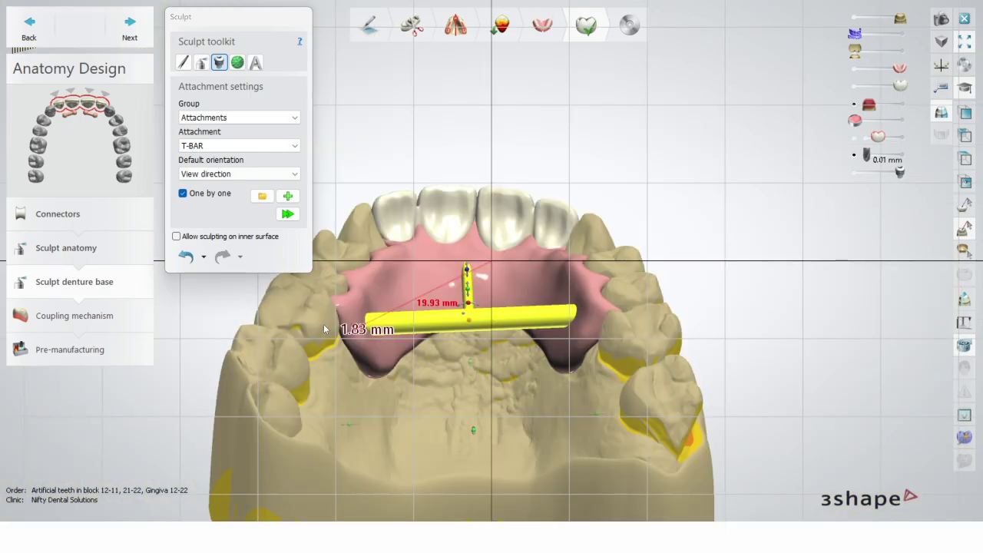
{"action": "left_click", "coordinate": [374, 258]}
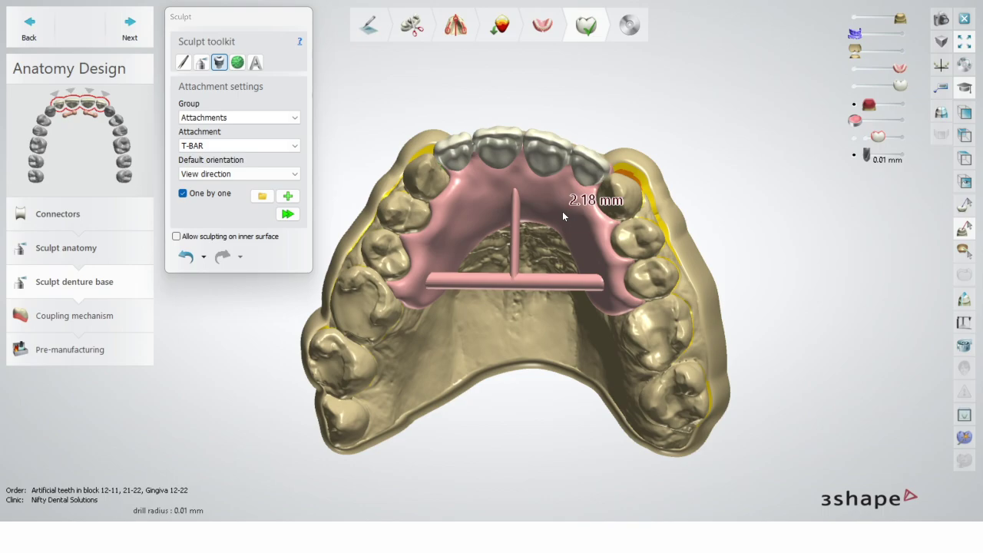
{"action": "right_click_drag", "start_coordinate": [562, 211], "coordinate": [541, 167]}
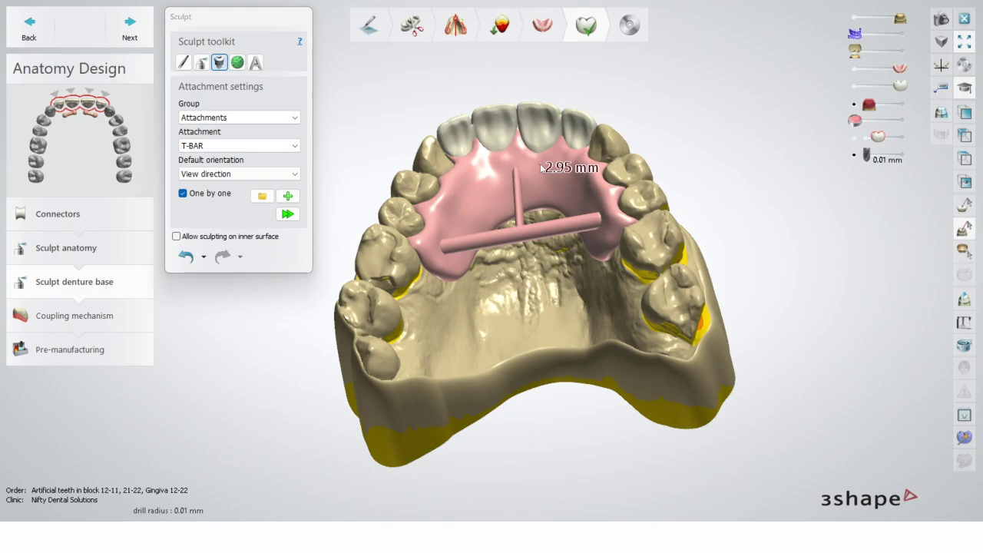
{"action": "right_click_drag", "start_coordinate": [542, 168], "coordinate": [654, 231]}
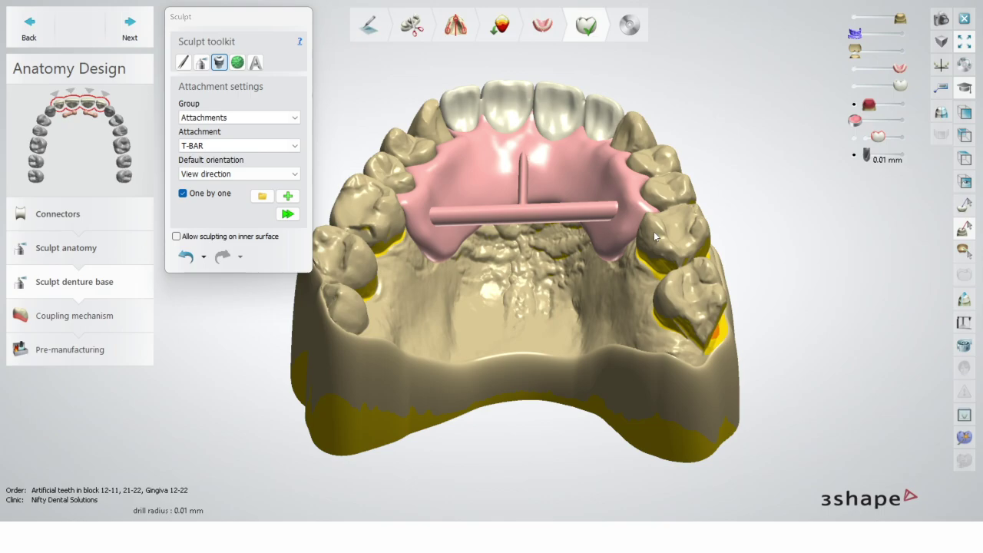
{"action": "right_click_drag", "start_coordinate": [654, 234], "coordinate": [666, 278]}
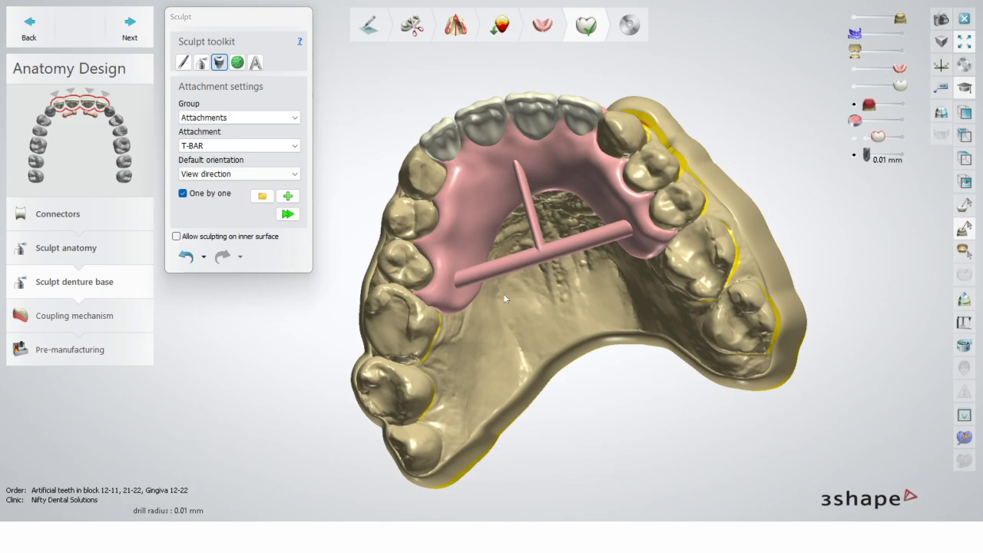
{"action": "right_click_drag", "start_coordinate": [503, 293], "coordinate": [665, 284]}
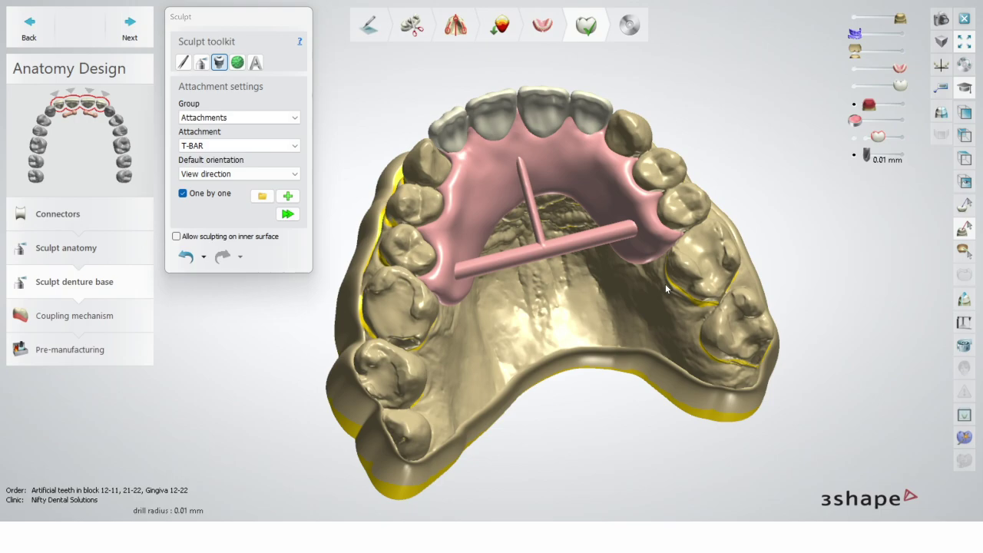
Finish Sculpt denture base, proceed to Coupling mechanism and reset its insertion direction
{"action": "left_click", "coordinate": [120, 31]}
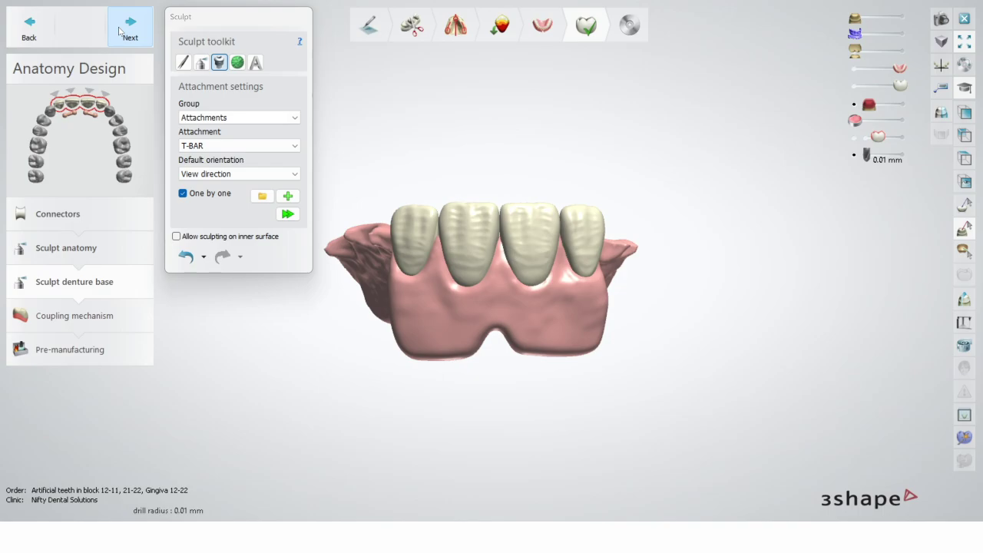
{"action": "left_click", "coordinate": [119, 30]}
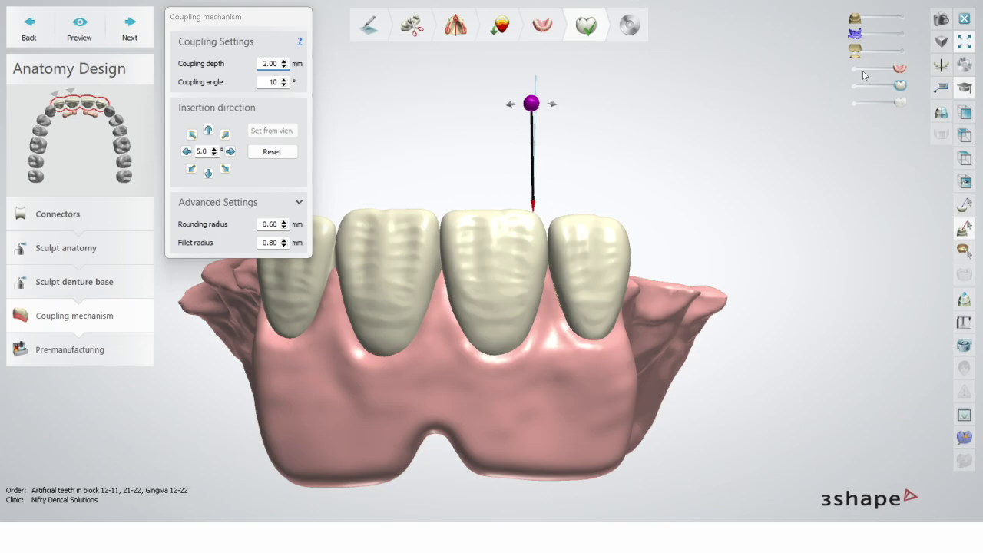
{"action": "left_click", "coordinate": [254, 152]}
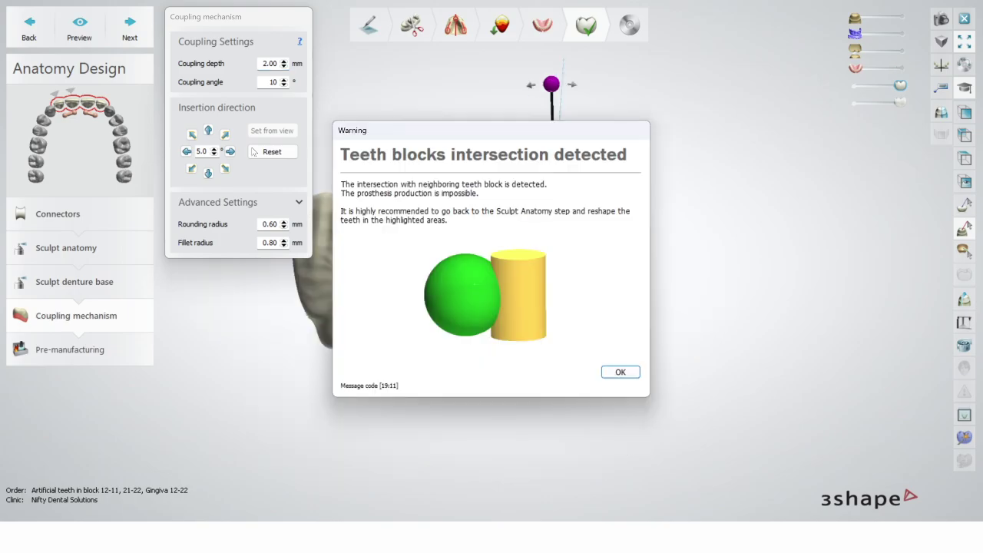
In Sculpt anatomy, smooth the intersecting contact between the neighbouring teeth blocks, with 1.60 mm radius, 0.20 level and Sculpt on protected surfaces enabled
{"action": "left_click", "coordinate": [620, 372]}
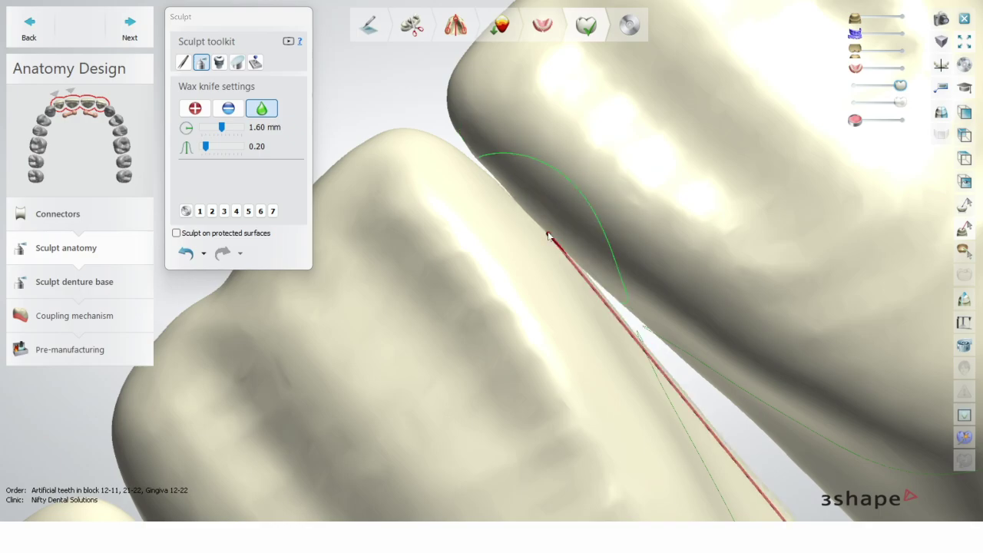
{"action": "scroll", "coordinate": [548, 235], "scroll_direction": "up", "scroll_amount": 2}
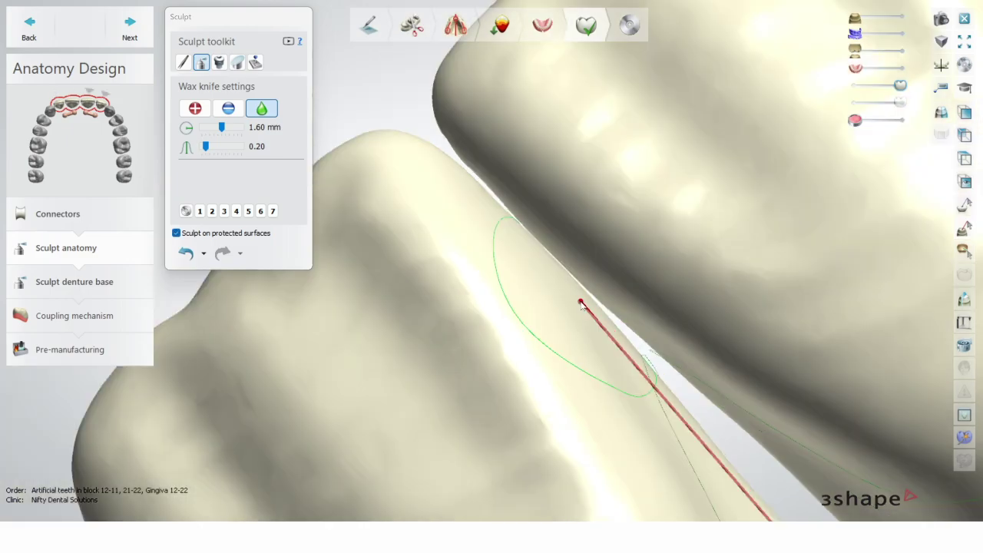
{"action": "scroll", "coordinate": [568, 285], "scroll_direction": "up", "scroll_amount": 2}
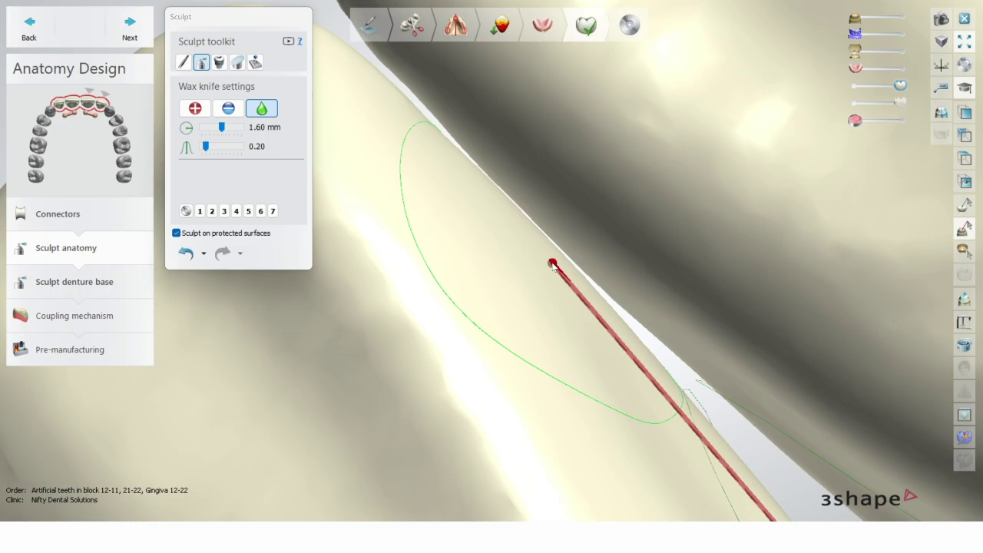
{"action": "scroll", "coordinate": [561, 276], "scroll_direction": "down", "scroll_amount": 2}
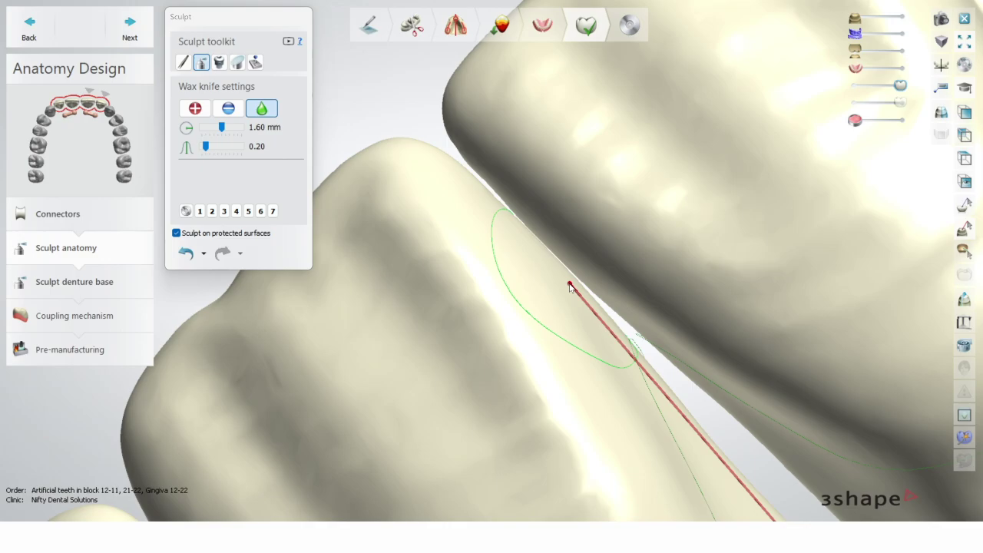
{"action": "scroll", "coordinate": [597, 345], "scroll_direction": "up", "scroll_amount": 2}
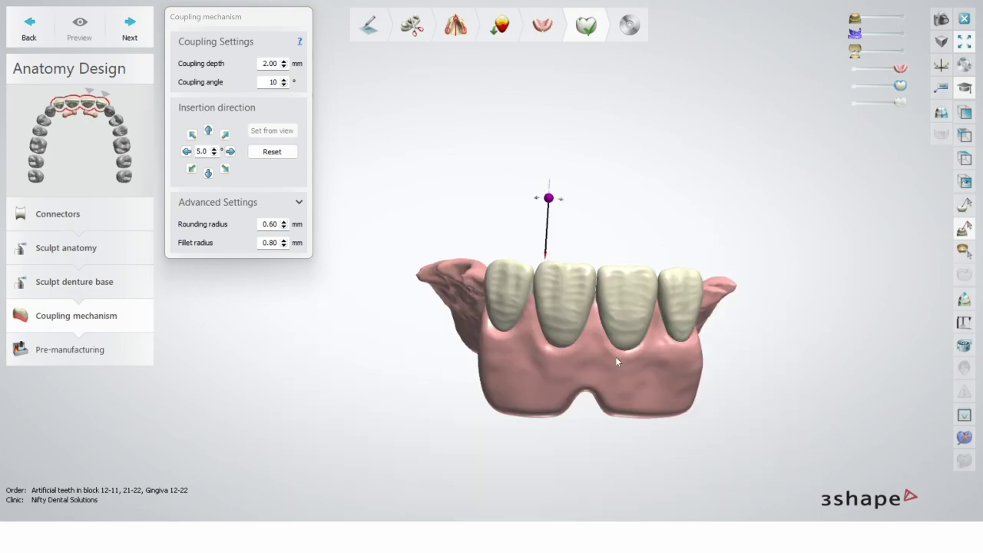
Complete the Coupling mechanism and Pre-manufacturing stages for the denture with designed teeth
{"action": "right_click_drag", "start_coordinate": [615, 356], "coordinate": [610, 350]}
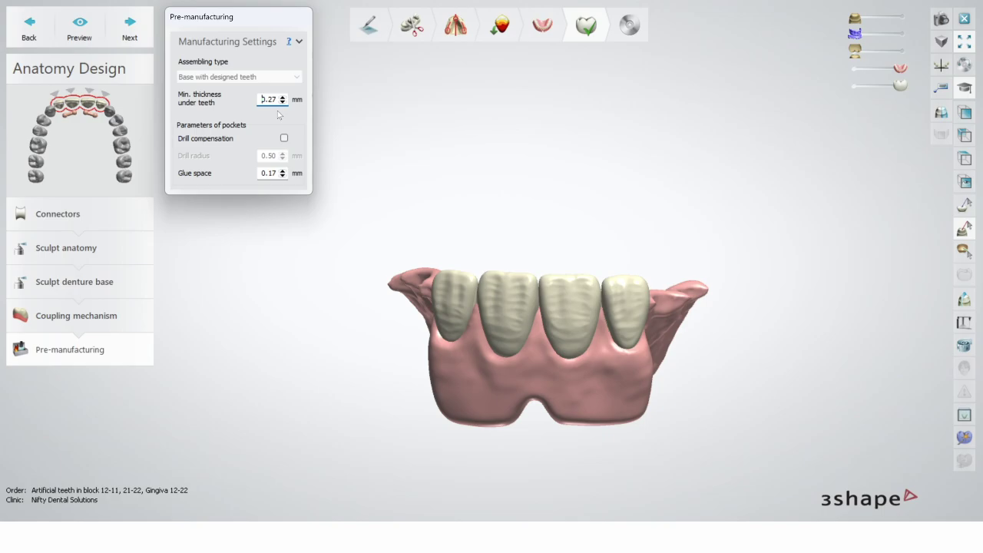
{"action": "left_click", "coordinate": [130, 28]}
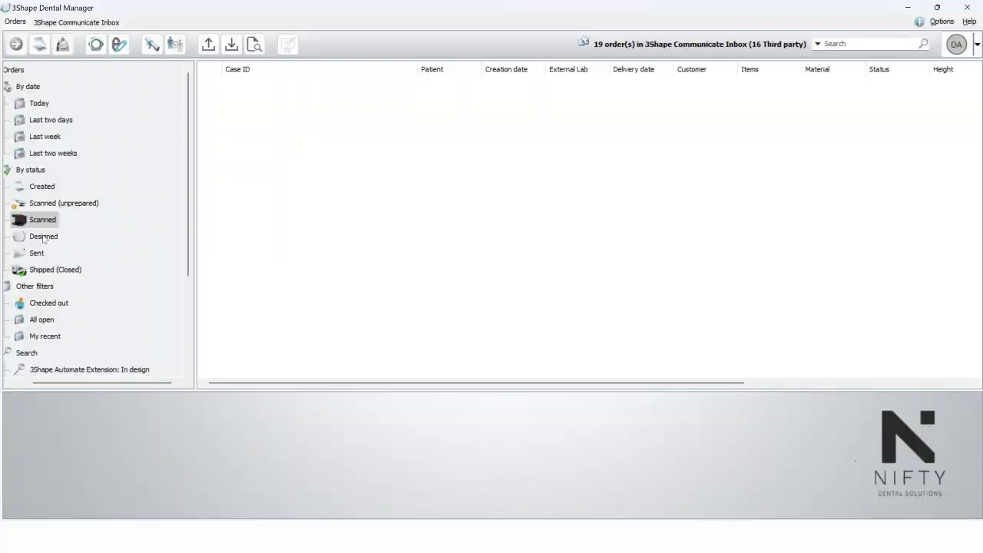
In Dental Manager, filter the orders to Today and open the CAM output location of the Nifty Dental Solutions order
{"action": "left_click", "coordinate": [43, 237]}
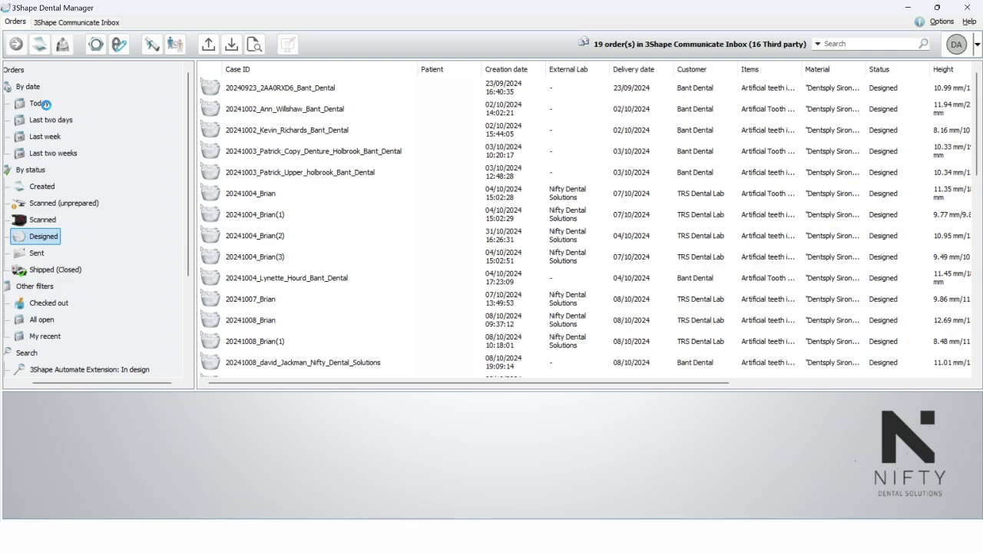
{"action": "left_click", "coordinate": [39, 103]}
{"action": "right_click", "coordinate": [261, 109]}
{"action": "mouse_move", "coordinate": [307, 376]}
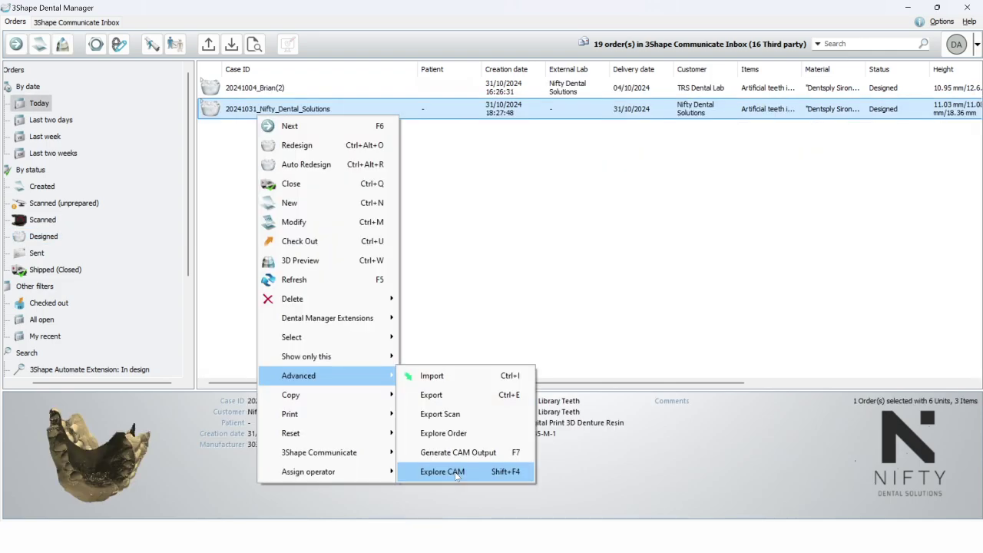
{"action": "left_click", "coordinate": [442, 472]}
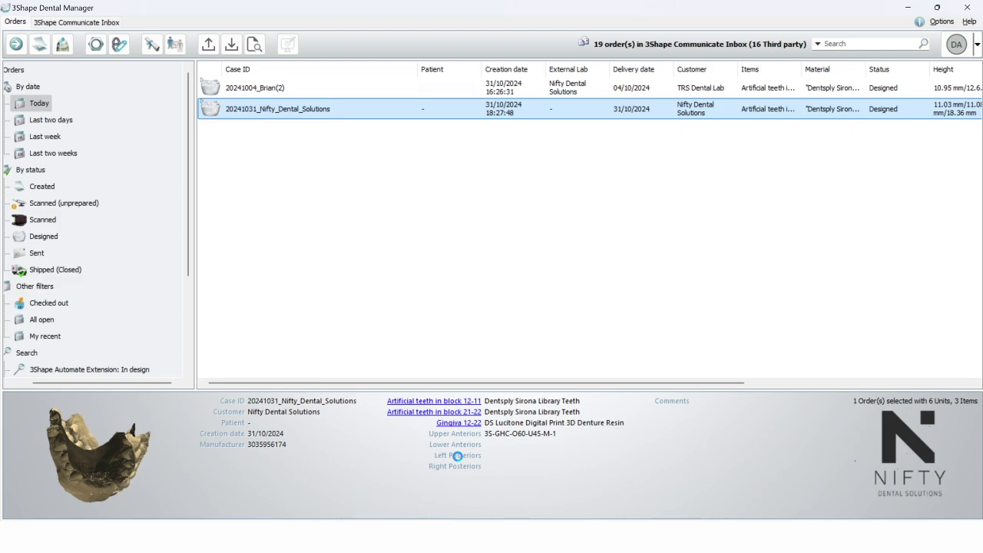
View the denture's CAM output in 3Shape 3D Viewer and examine its palatal and labial sides
{"action": "right_click", "coordinate": [274, 110]}
{"action": "mouse_move", "coordinate": [353, 375]}
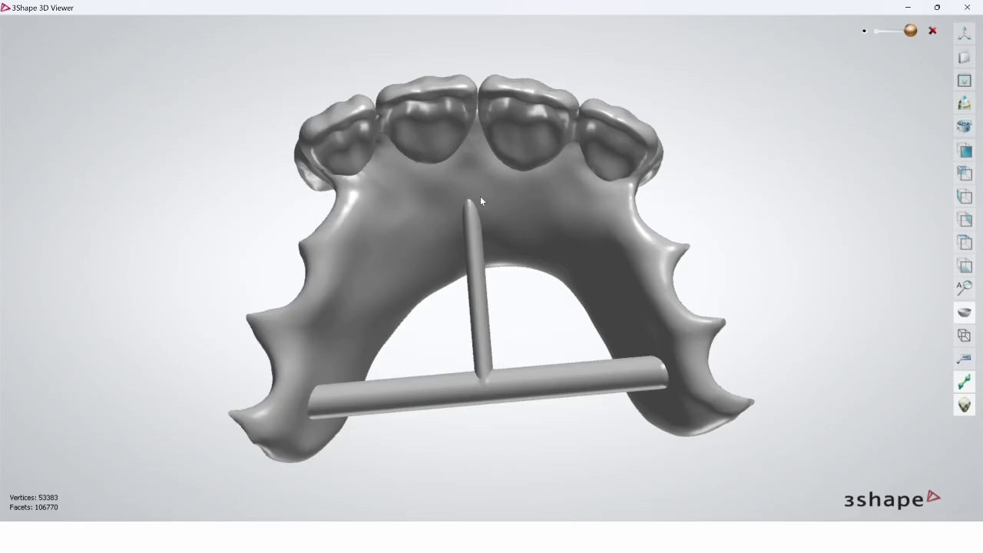
{"action": "left_click_drag", "start_coordinate": [481, 198], "coordinate": [312, 332]}
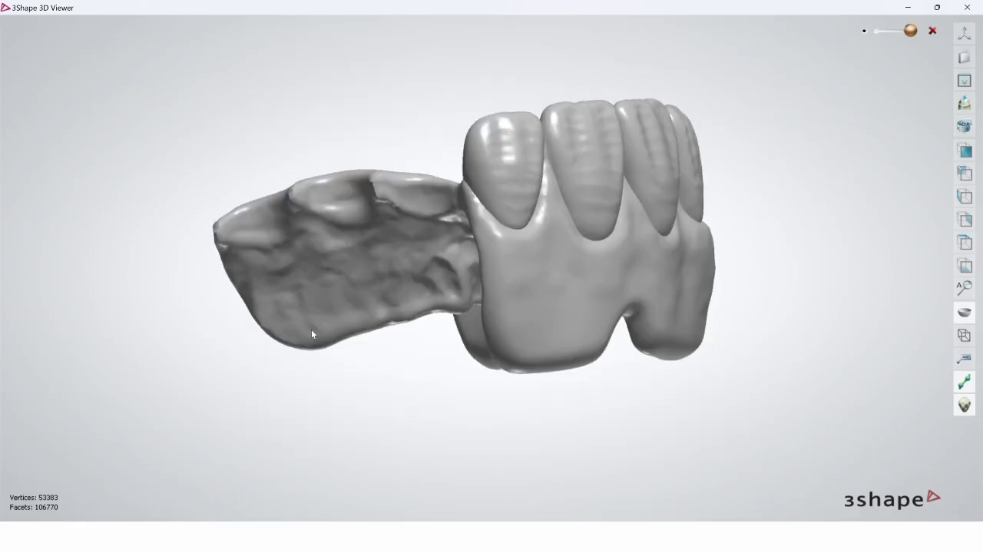